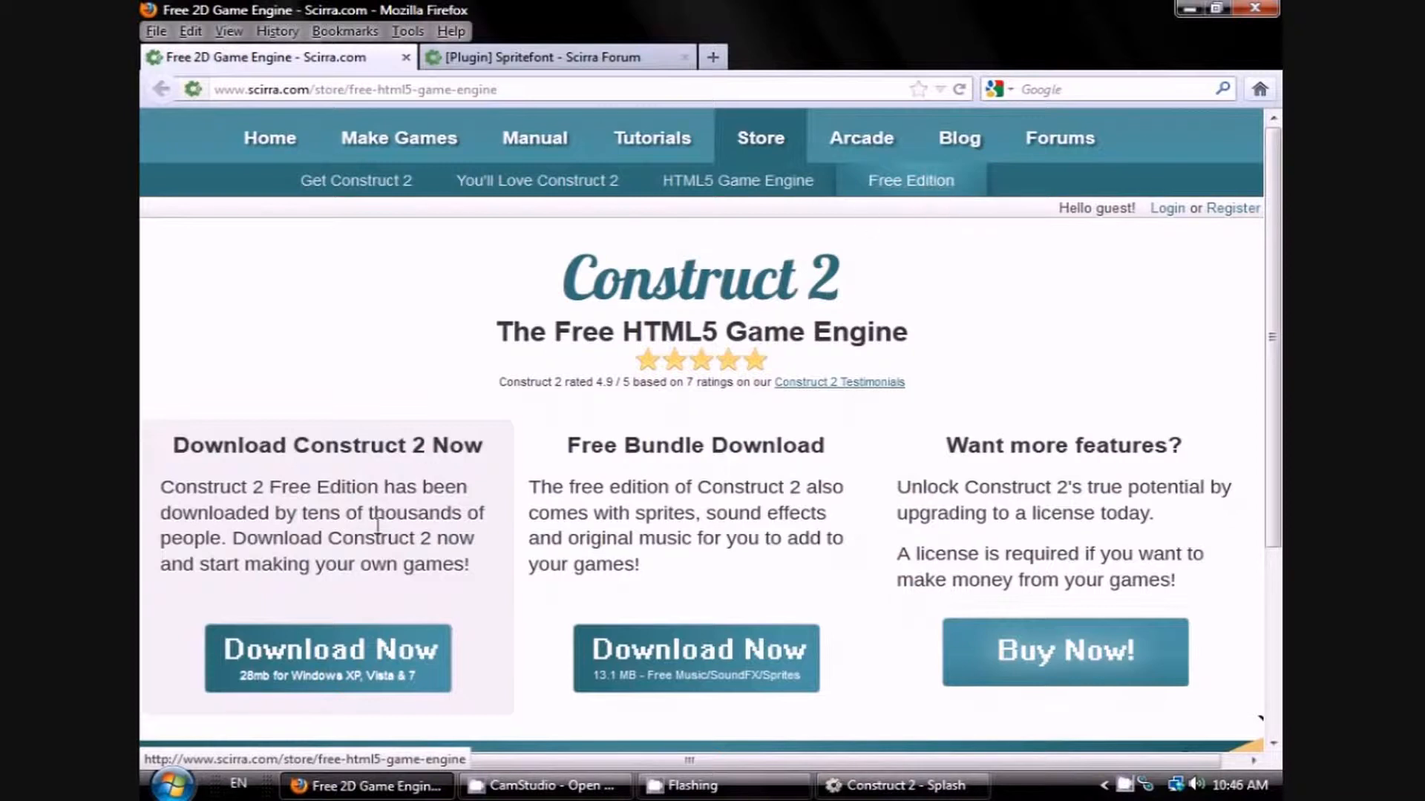
View the Construct 2 free edition download page and the Spritefont plugin forum thread.
{"action": "left_click", "coordinate": [353, 656]}
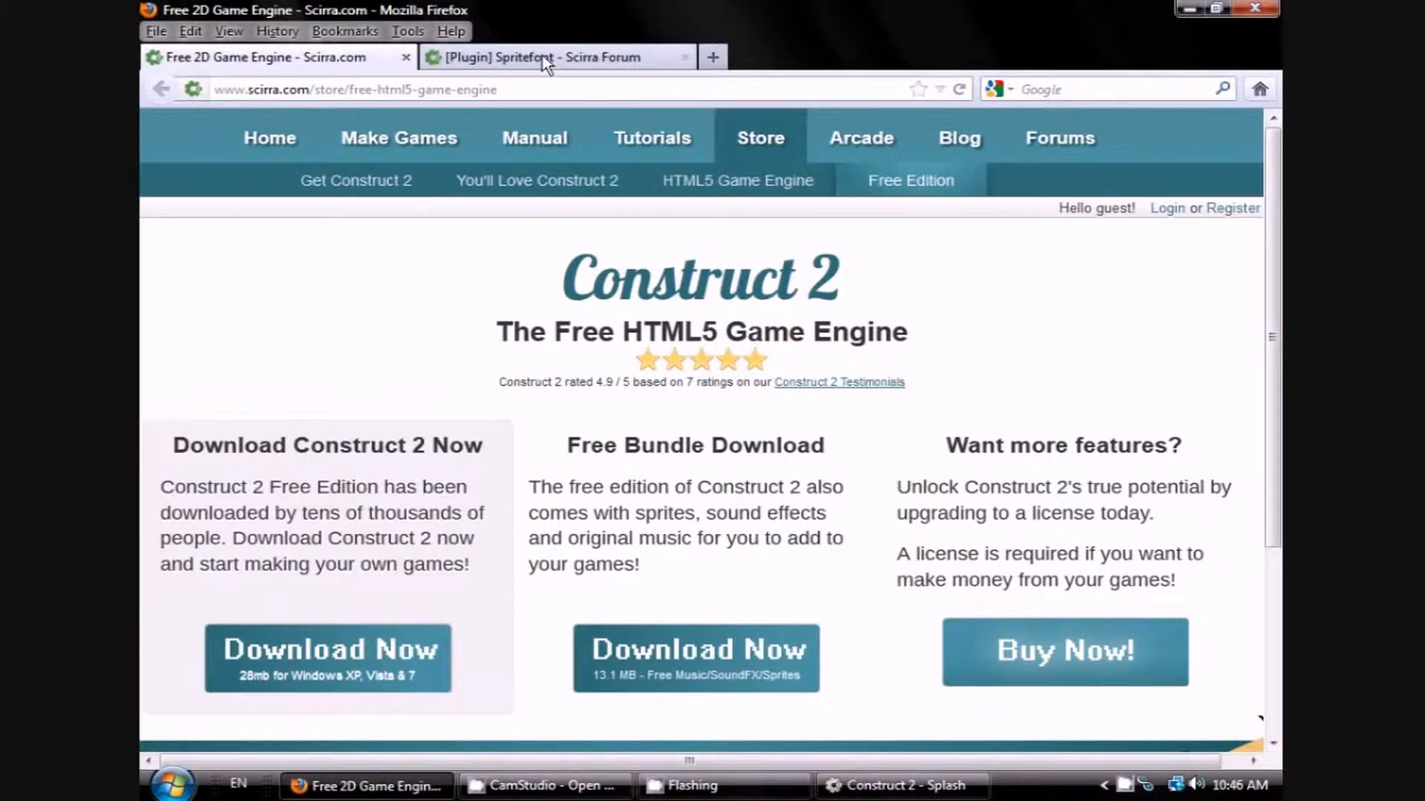
{"action": "left_click", "coordinate": [517, 64]}
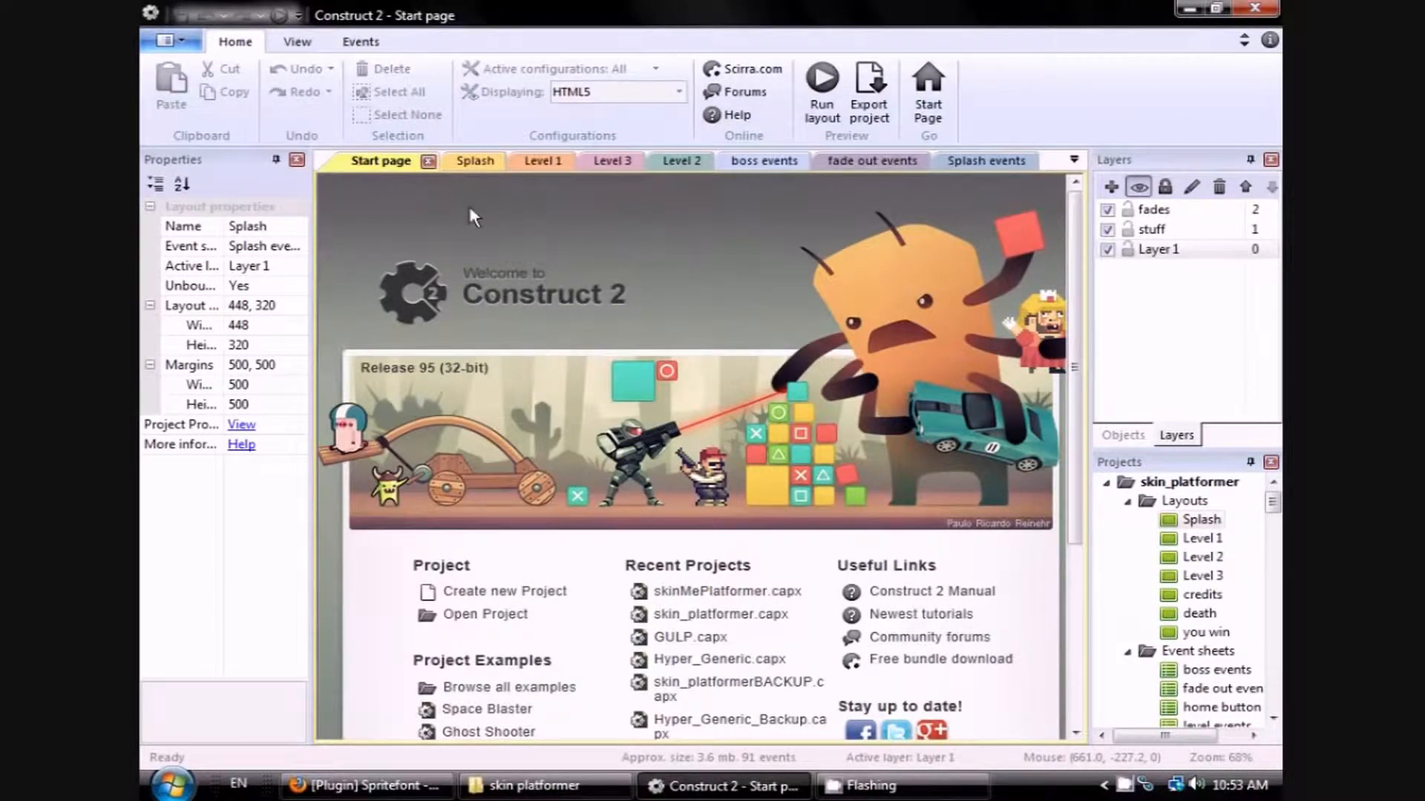
Close the start page and open the Splash layout of the skin_platformer project.
{"action": "left_click", "coordinate": [428, 162]}
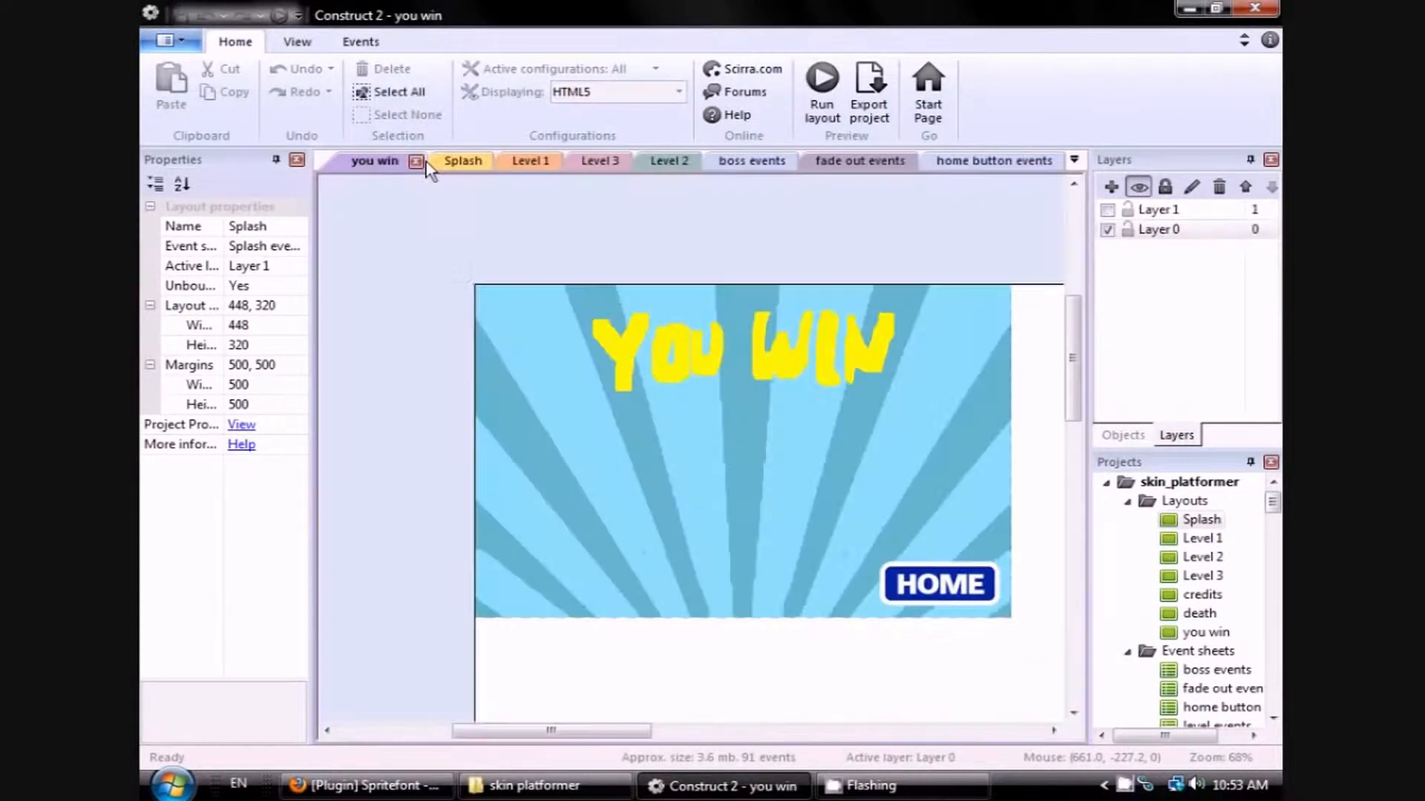
{"action": "double_click", "coordinate": [1200, 519]}
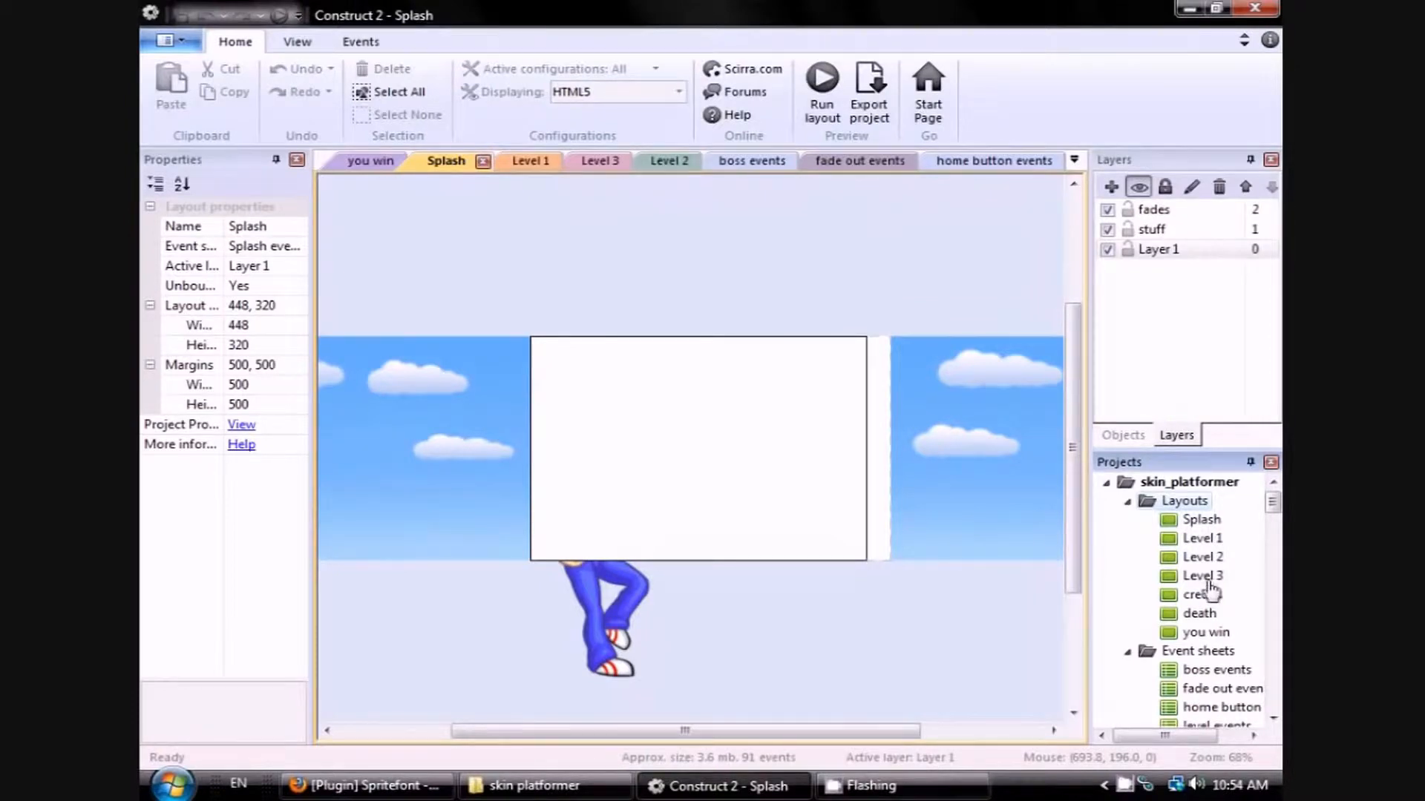
Look through the Level 1 and Level 3 layouts of the project and return to the Splash layout.
{"action": "left_click", "coordinate": [1202, 524]}
{"action": "double_click", "coordinate": [1202, 539]}
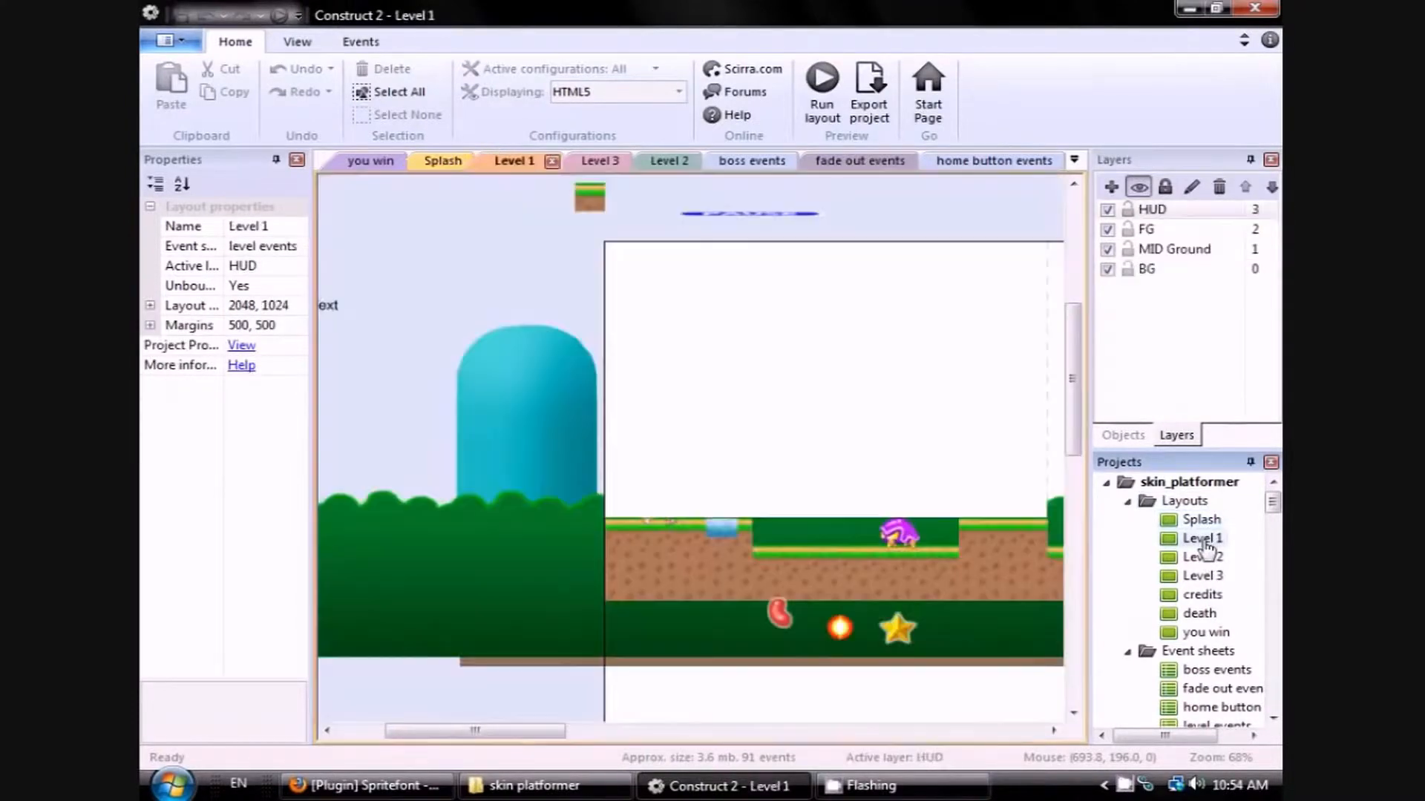
{"action": "double_click", "coordinate": [1201, 522]}
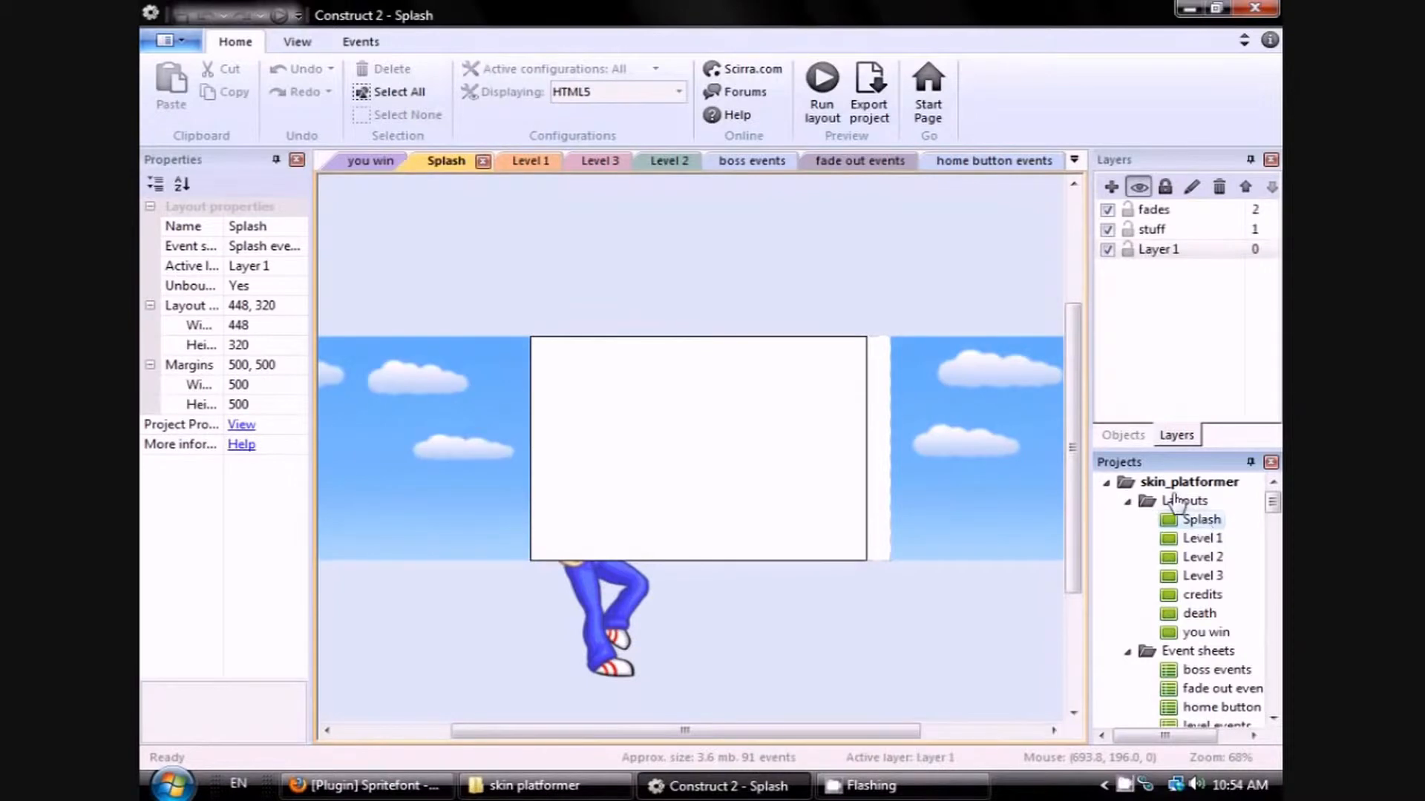
{"action": "double_click", "coordinate": [1191, 538]}
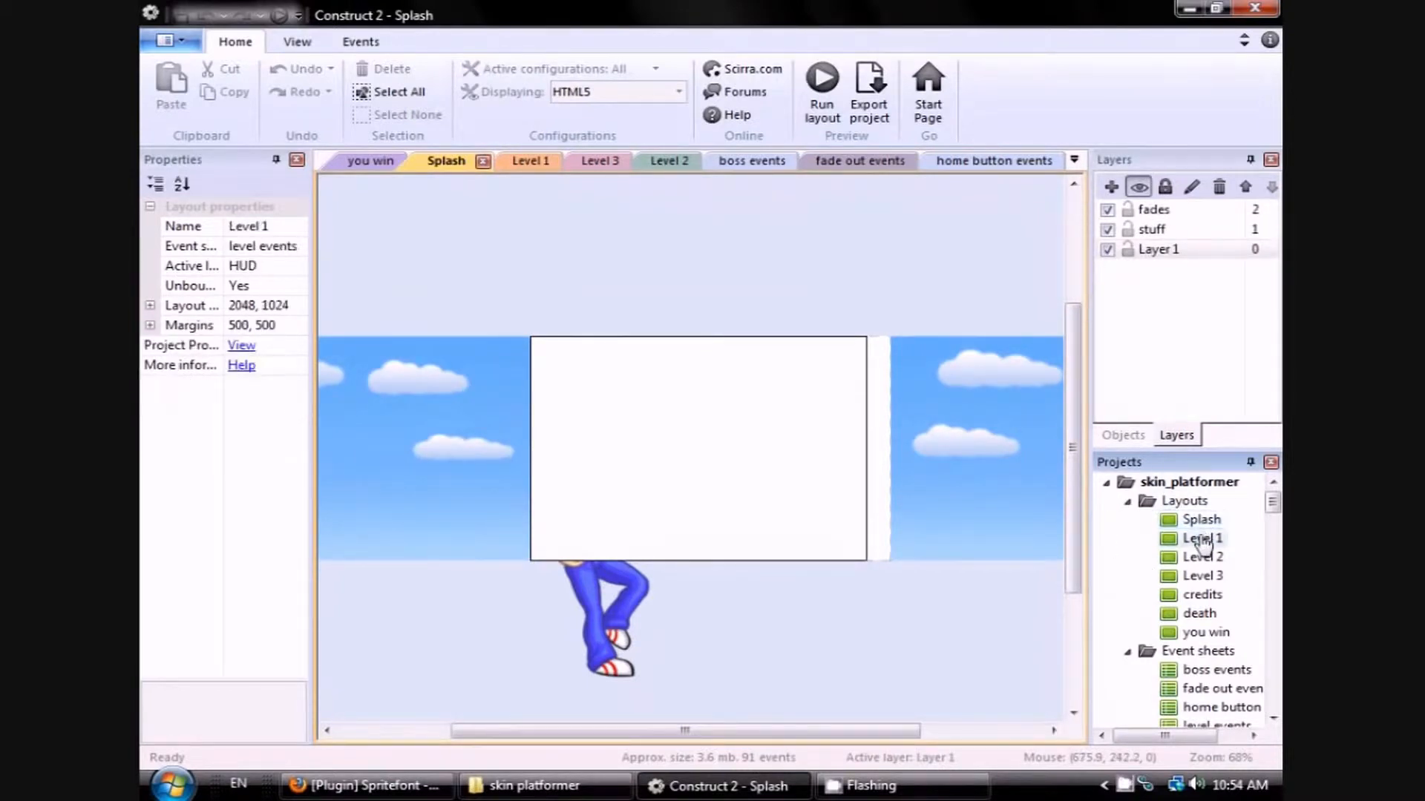
{"action": "double_click", "coordinate": [1197, 575]}
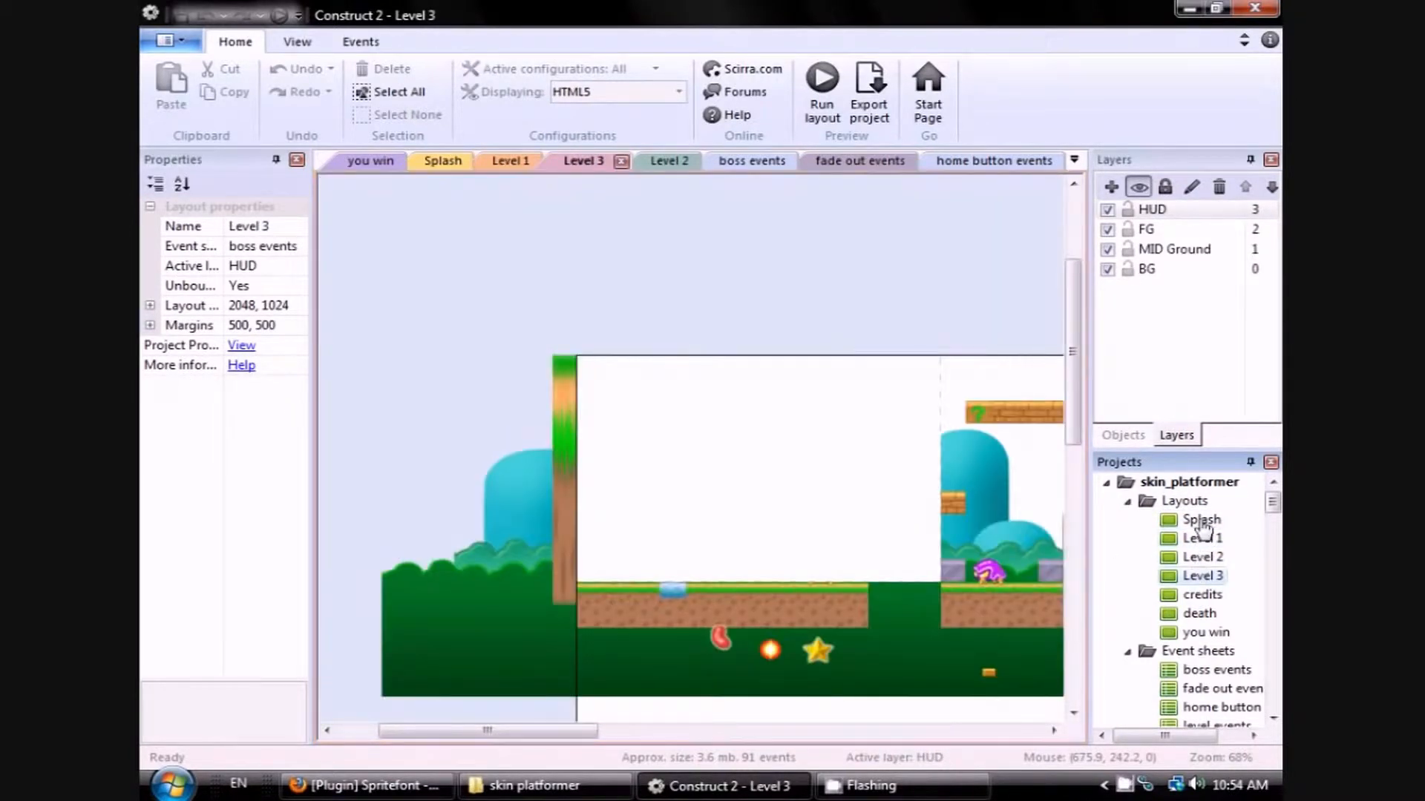
{"action": "double_click", "coordinate": [1201, 521]}
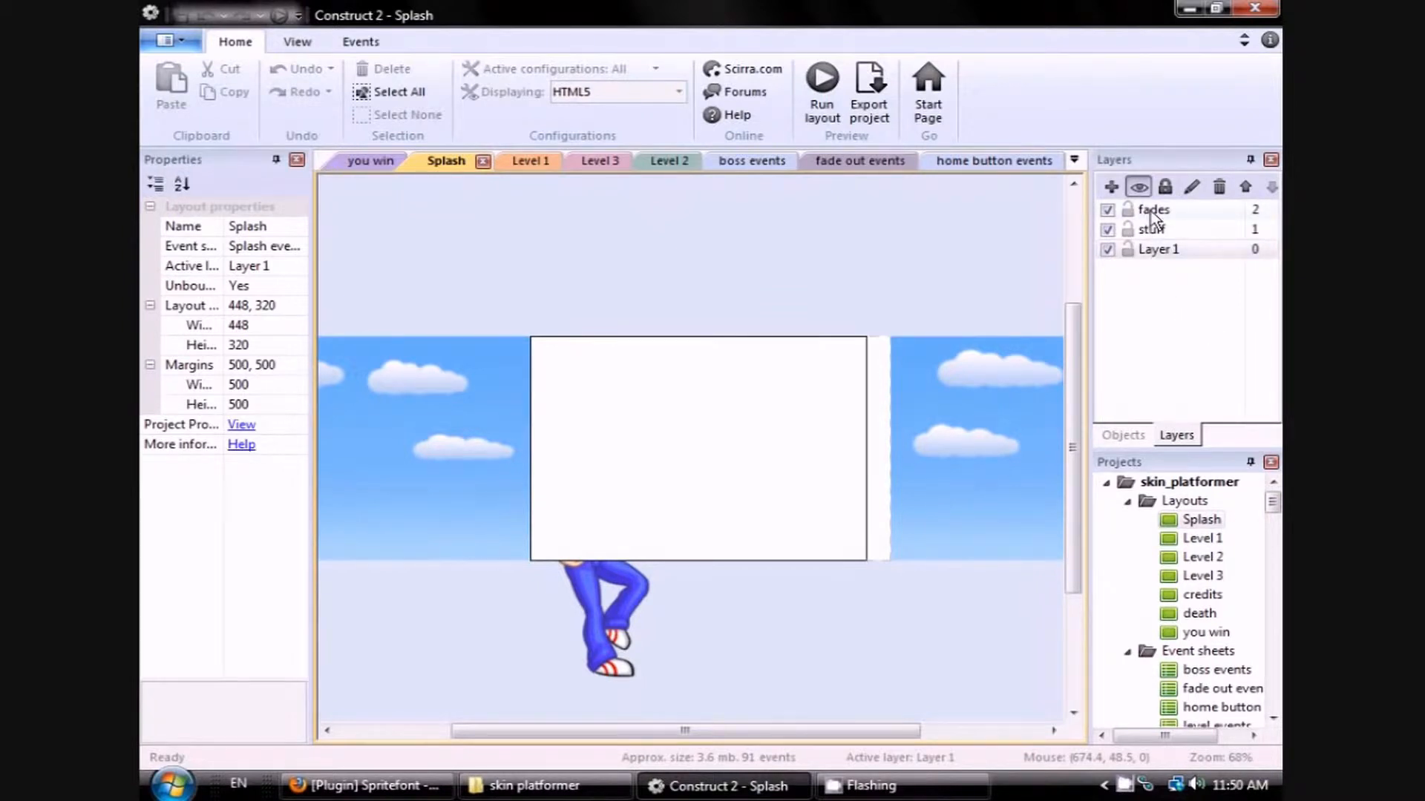
Toggle the visibility of the fades layer on the Splash layout to examine what it covers.
{"action": "left_click", "coordinate": [1107, 210]}
{"action": "left_click", "coordinate": [1107, 210]}
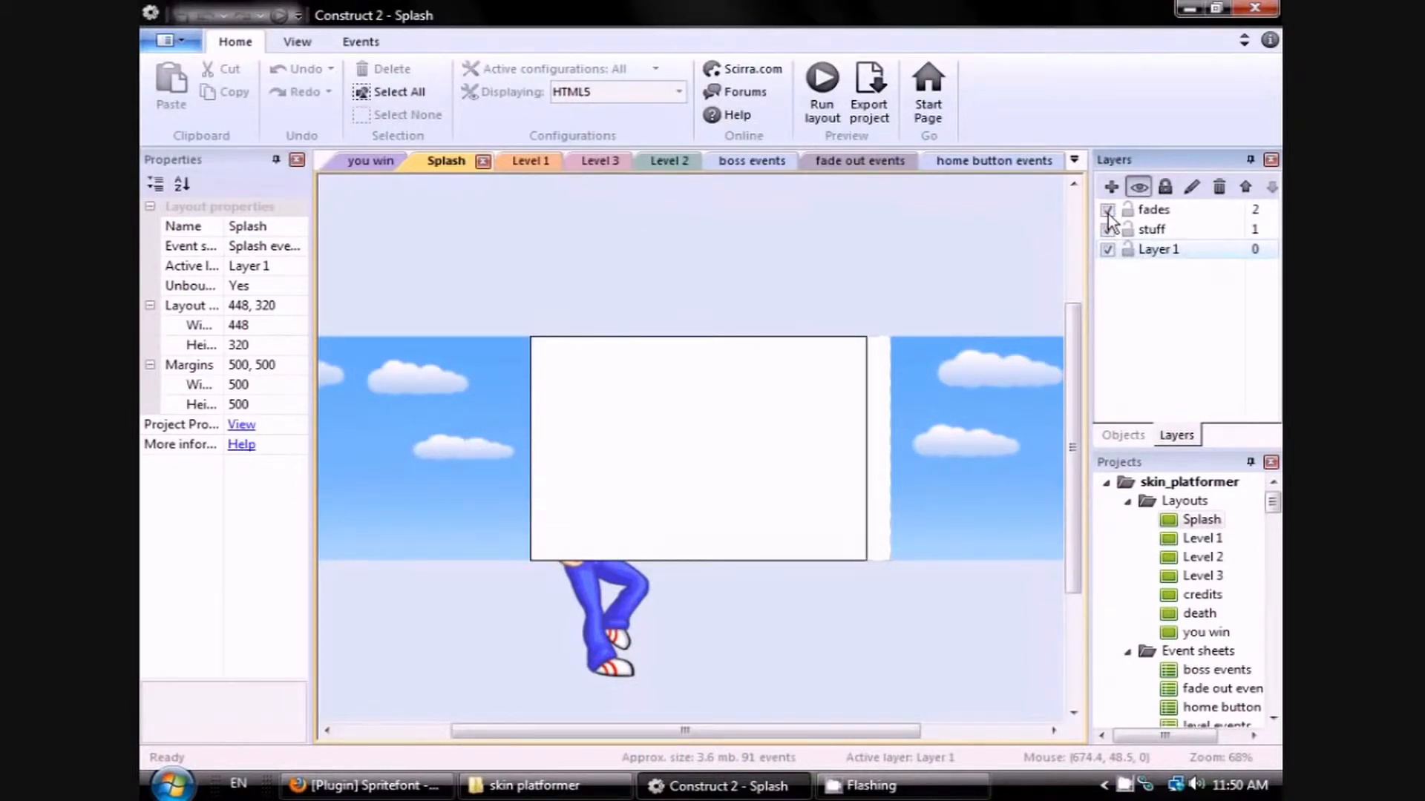
{"action": "left_click", "coordinate": [1108, 210]}
{"action": "left_click", "coordinate": [1108, 210]}
{"action": "left_click", "coordinate": [1108, 211]}
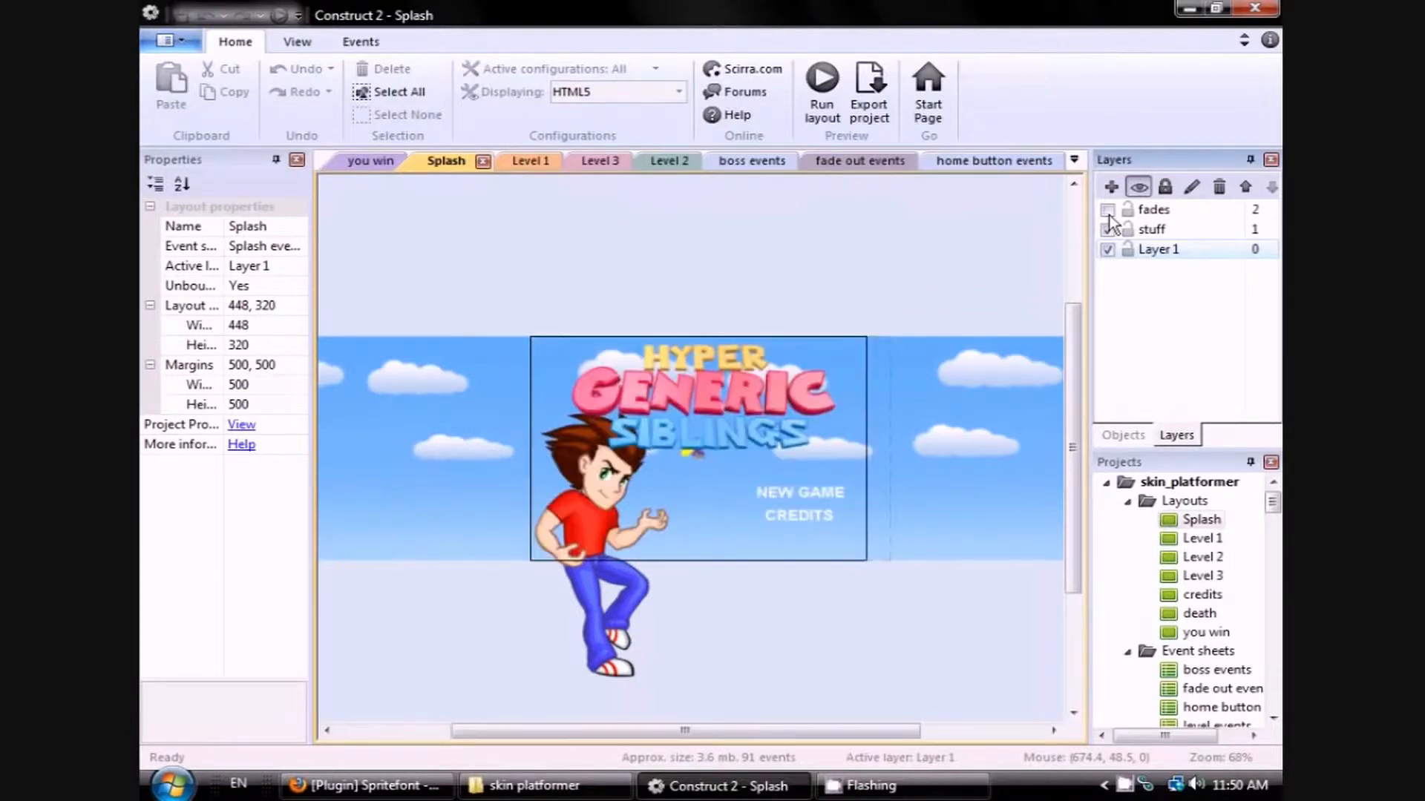
{"action": "left_click", "coordinate": [1108, 211]}
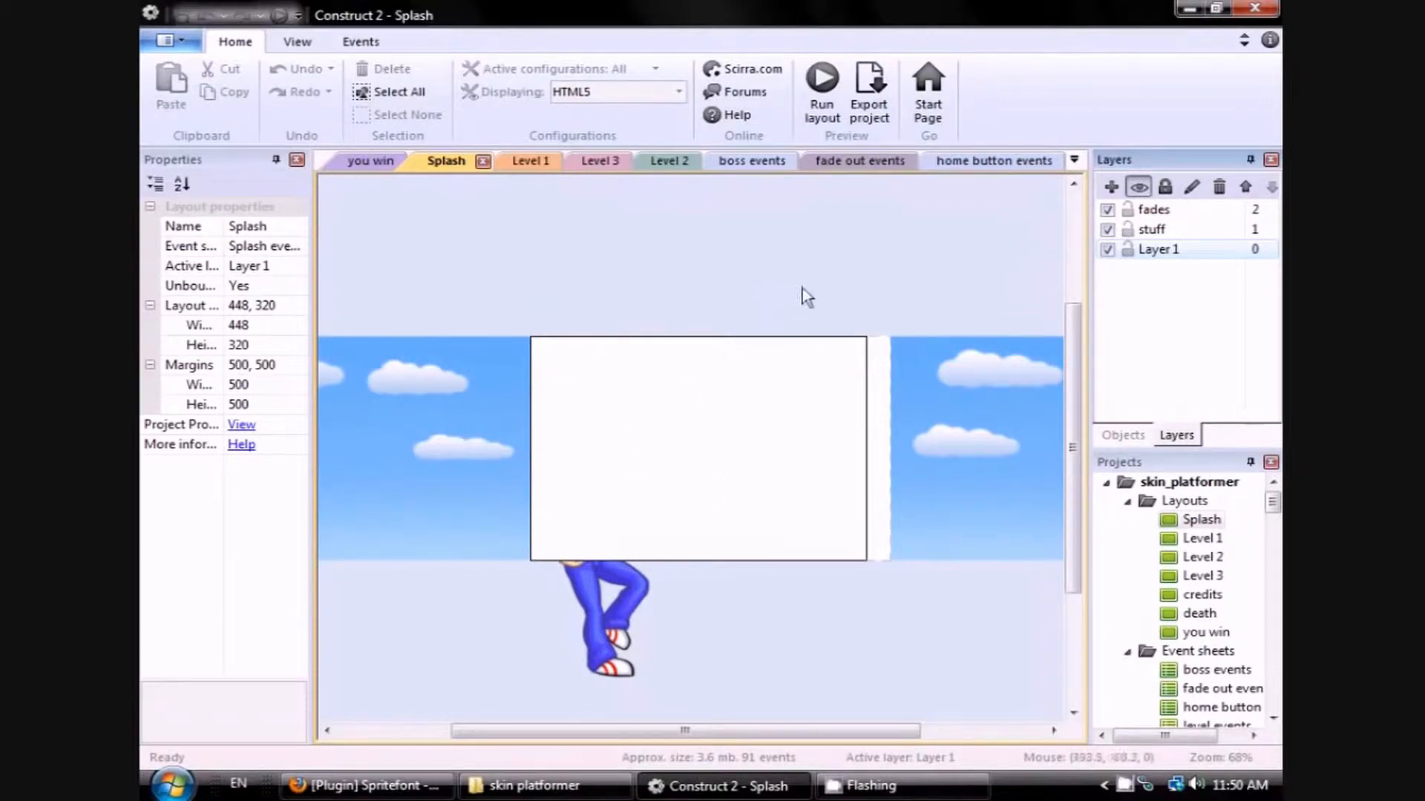
Hide the fades layer on the Splash layout and toggle the stuff layer to check its contents, leaving stuff shown.
{"action": "left_click", "coordinate": [1107, 212]}
{"action": "left_click", "coordinate": [1108, 229]}
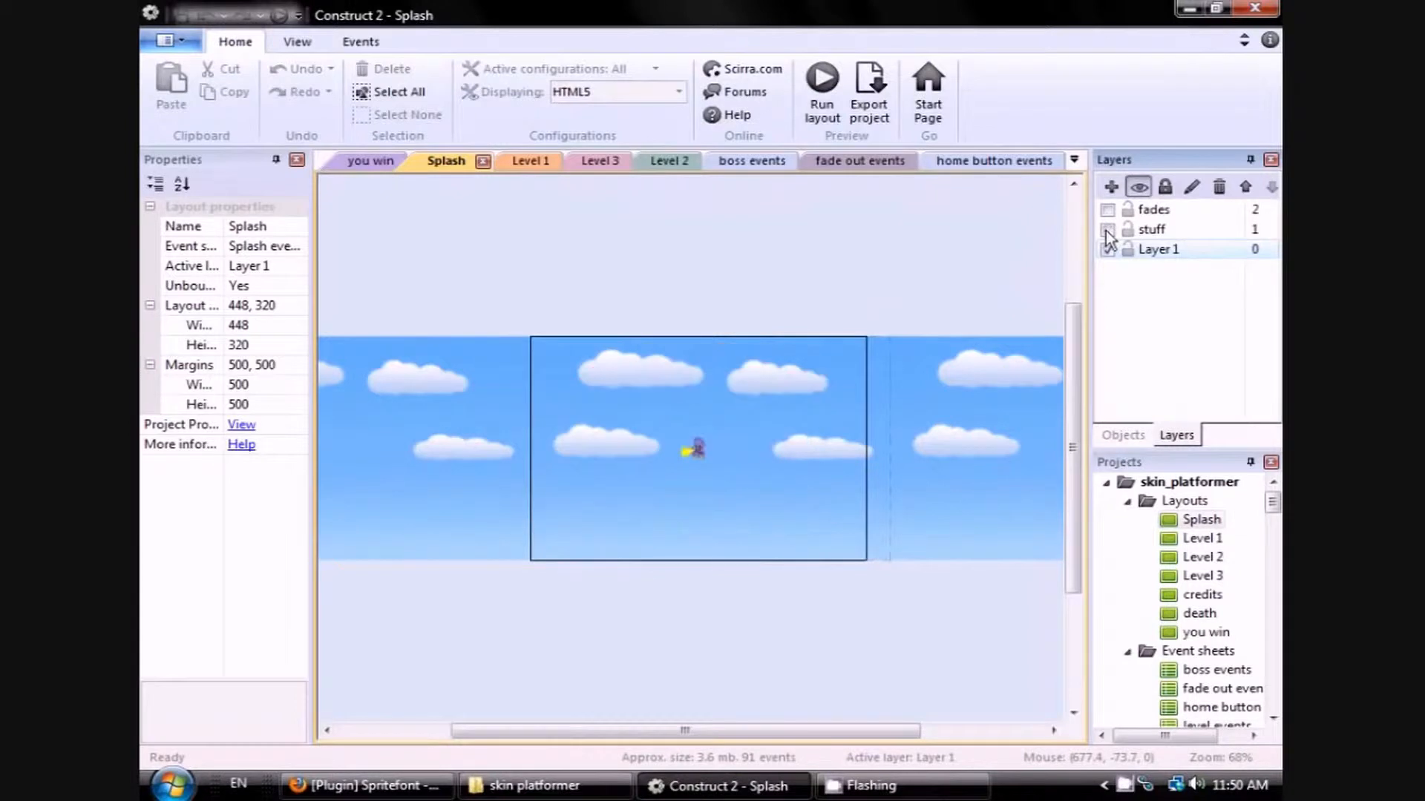
{"action": "left_click", "coordinate": [1108, 229]}
{"action": "left_click", "coordinate": [1108, 230]}
{"action": "left_click", "coordinate": [1108, 229]}
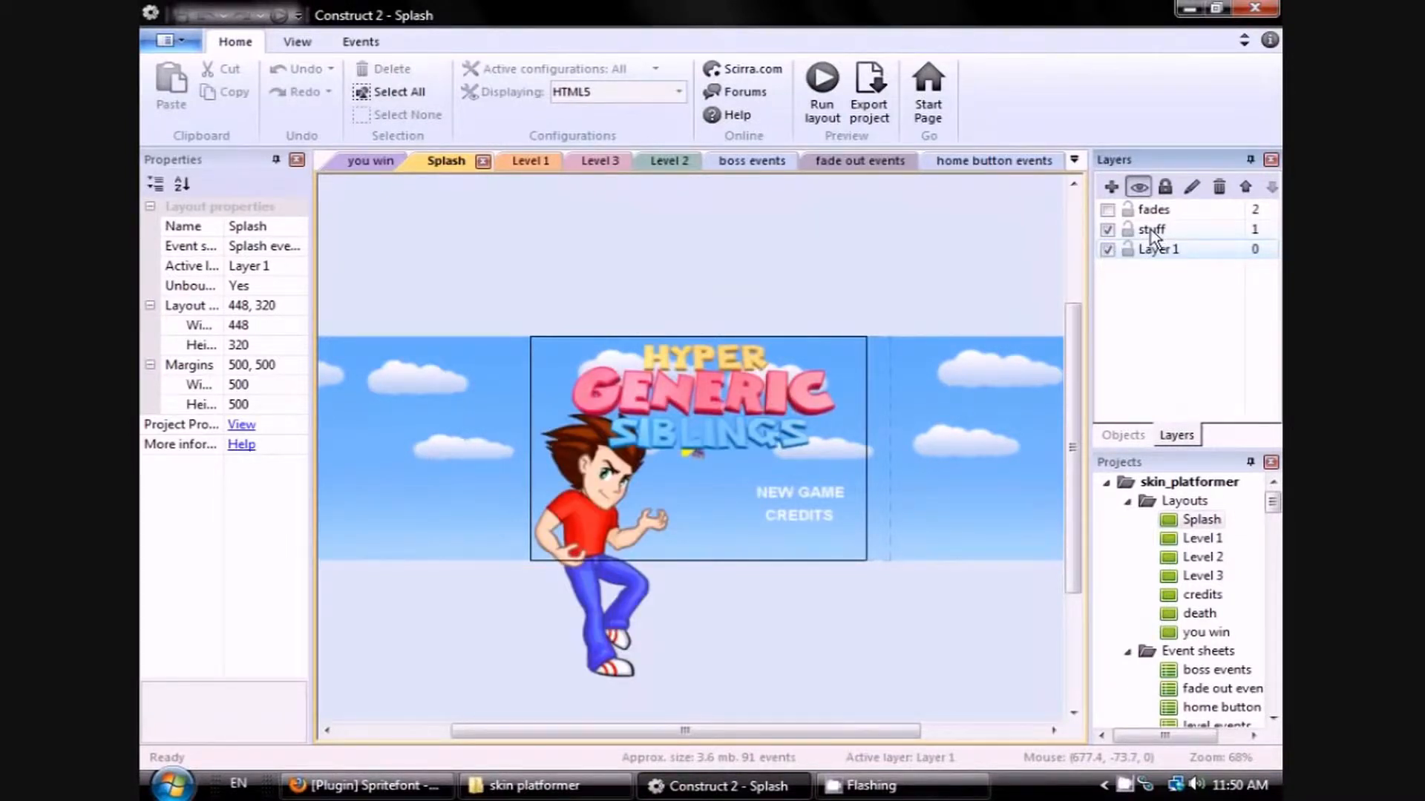
{"action": "left_click", "coordinate": [1107, 229]}
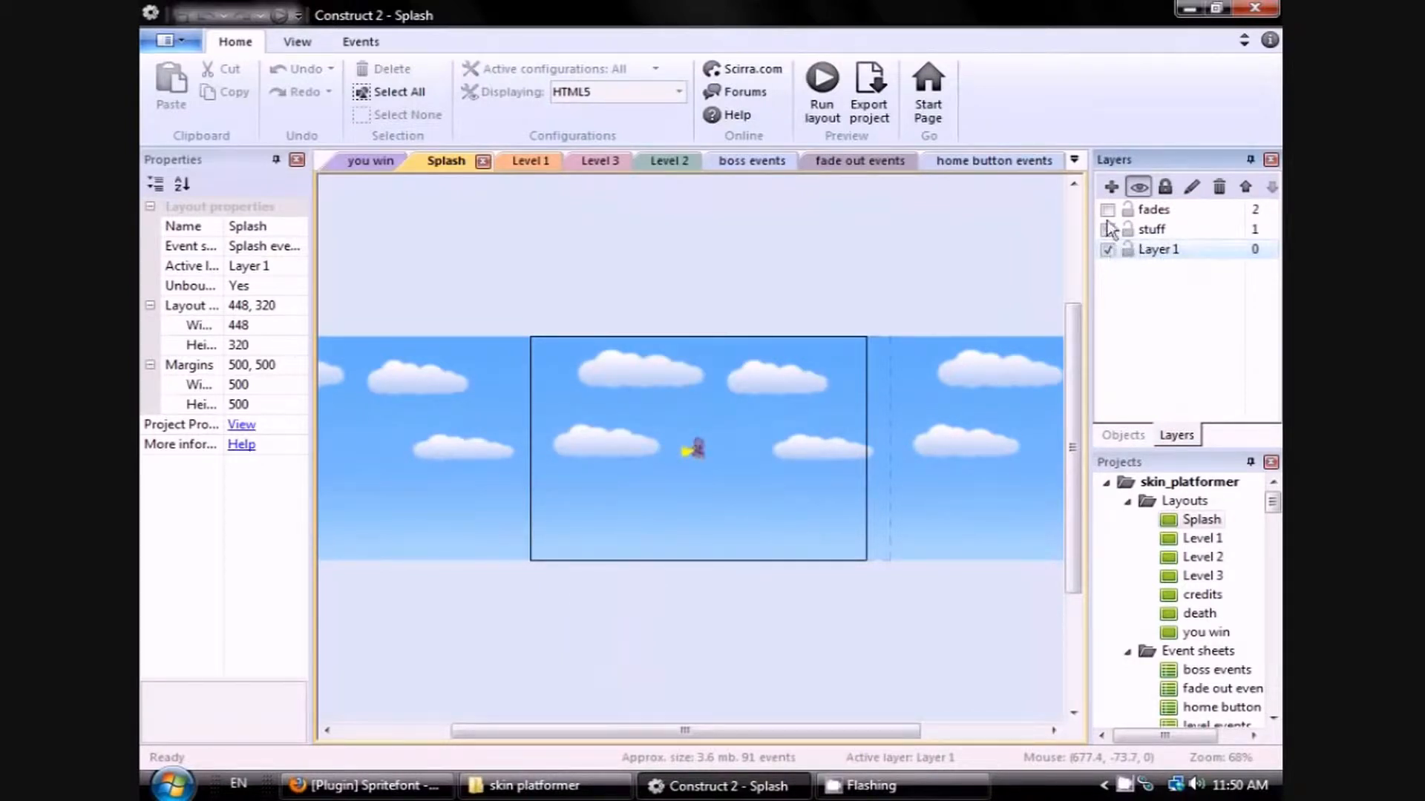
{"action": "left_click", "coordinate": [1108, 231]}
{"action": "left_click", "coordinate": [1108, 230]}
{"action": "left_click", "coordinate": [1108, 230]}
{"action": "left_click", "coordinate": [1108, 210]}
{"action": "left_click", "coordinate": [1108, 210]}
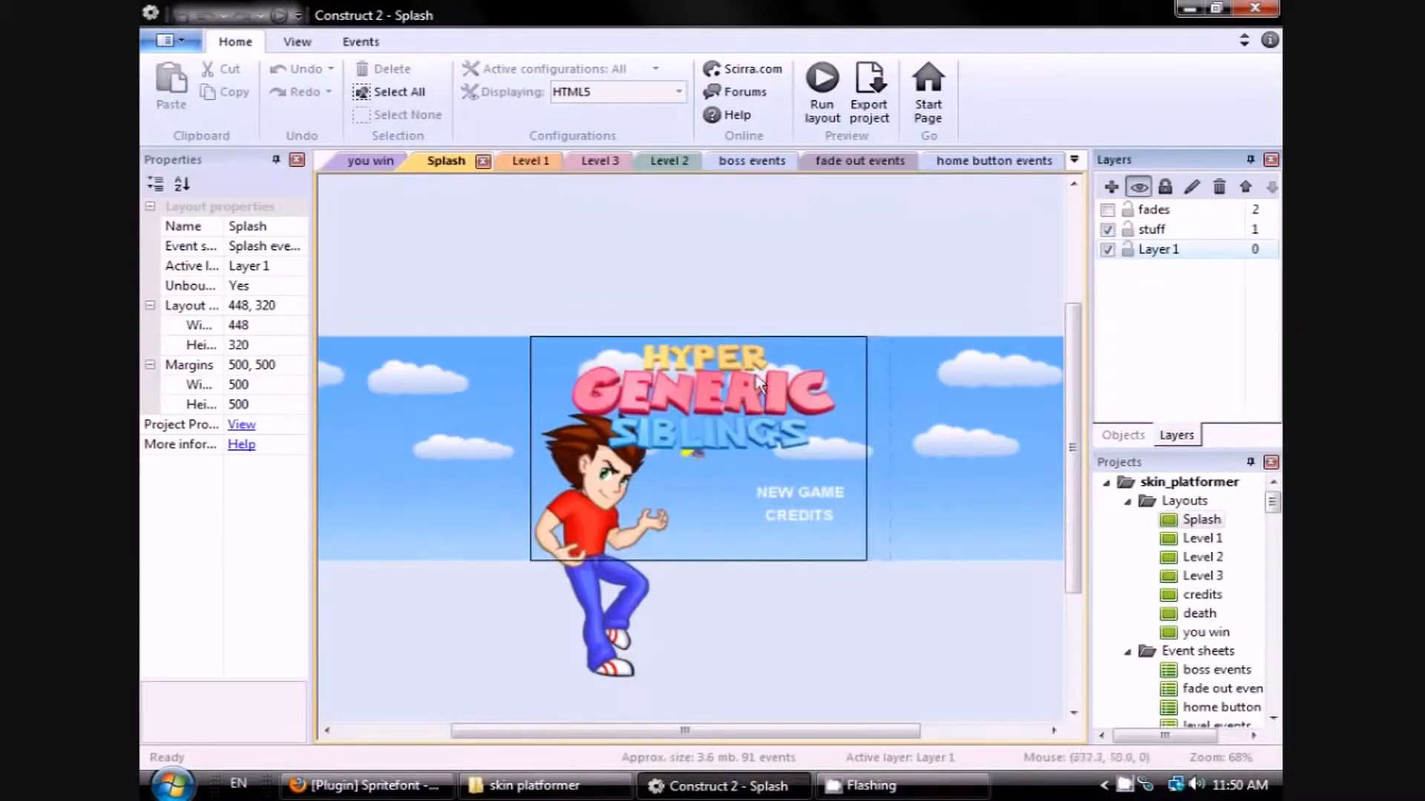
Lock Layer 1, open the titleLogo sprite in the image editor and arrange the editor and animation frames windows.
{"action": "left_click", "coordinate": [1126, 251]}
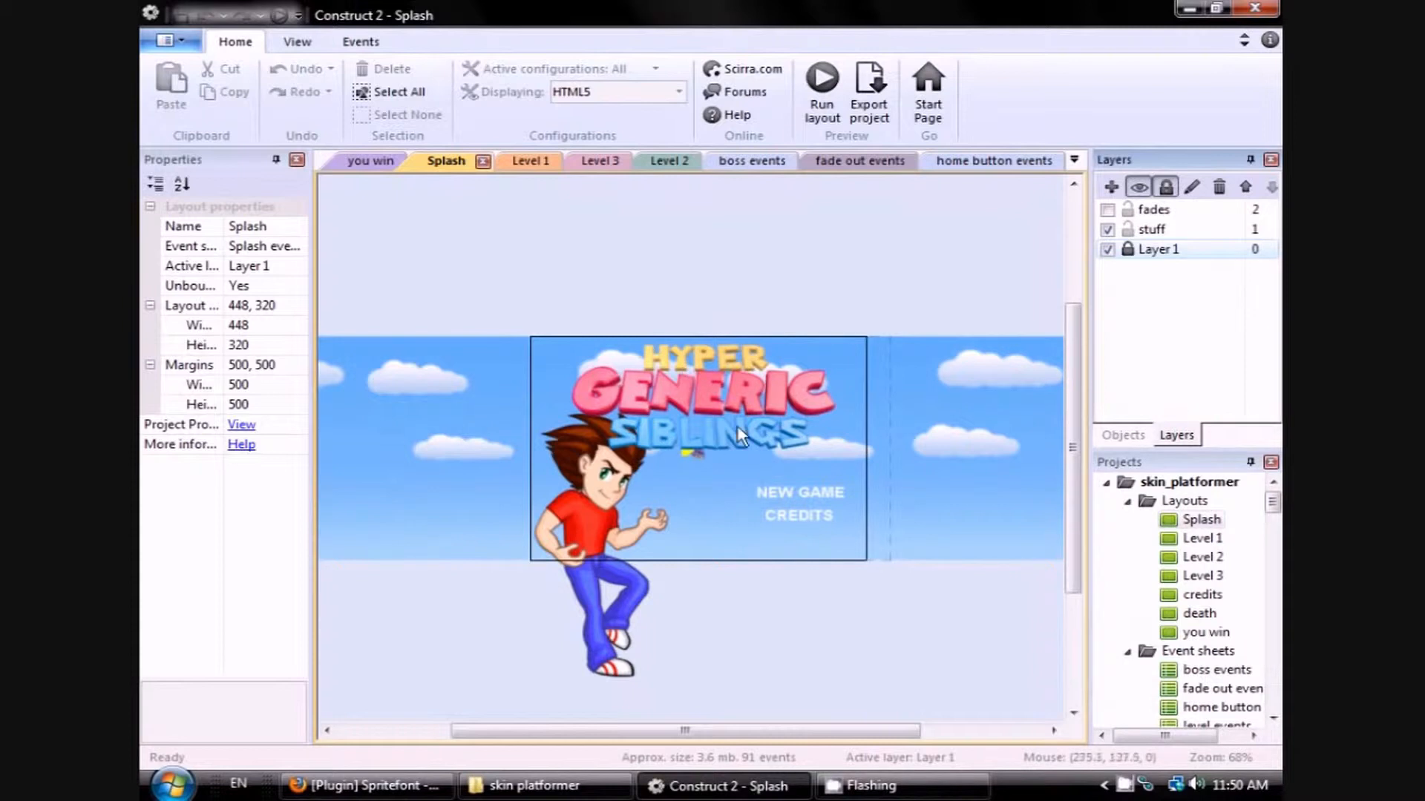
{"action": "left_click", "coordinate": [703, 399]}
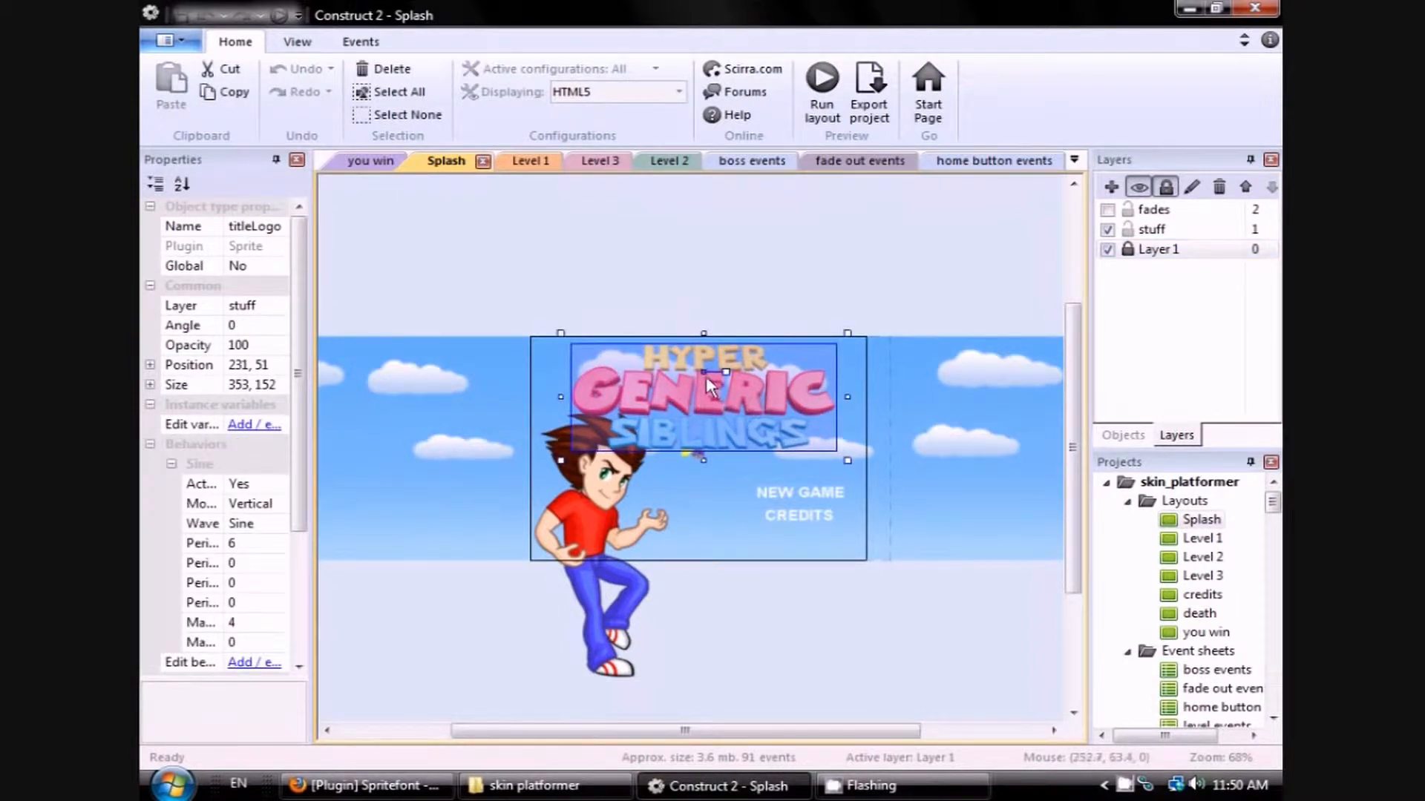
{"action": "double_click", "coordinate": [705, 405]}
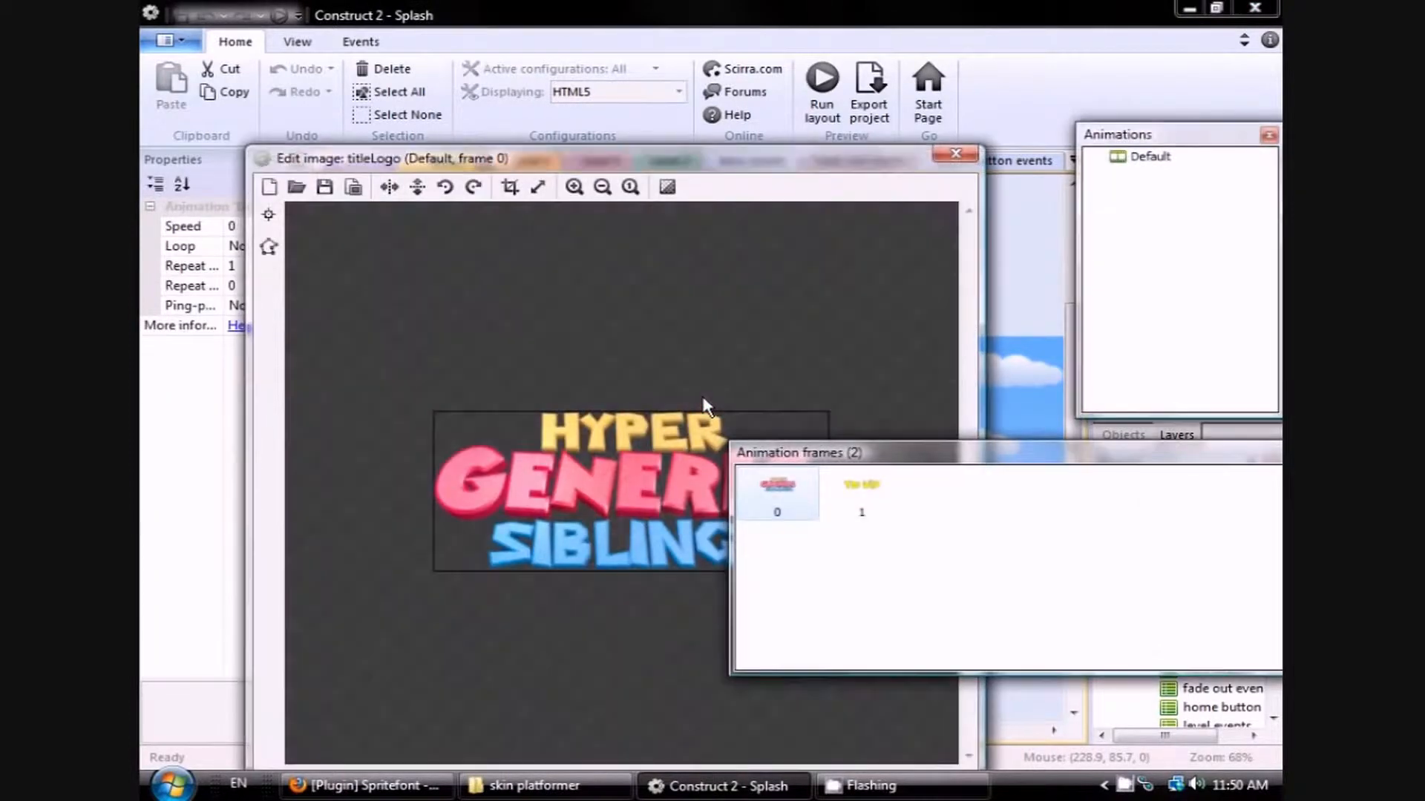
{"action": "left_click_drag", "start_coordinate": [704, 160], "coordinate": [661, 82]}
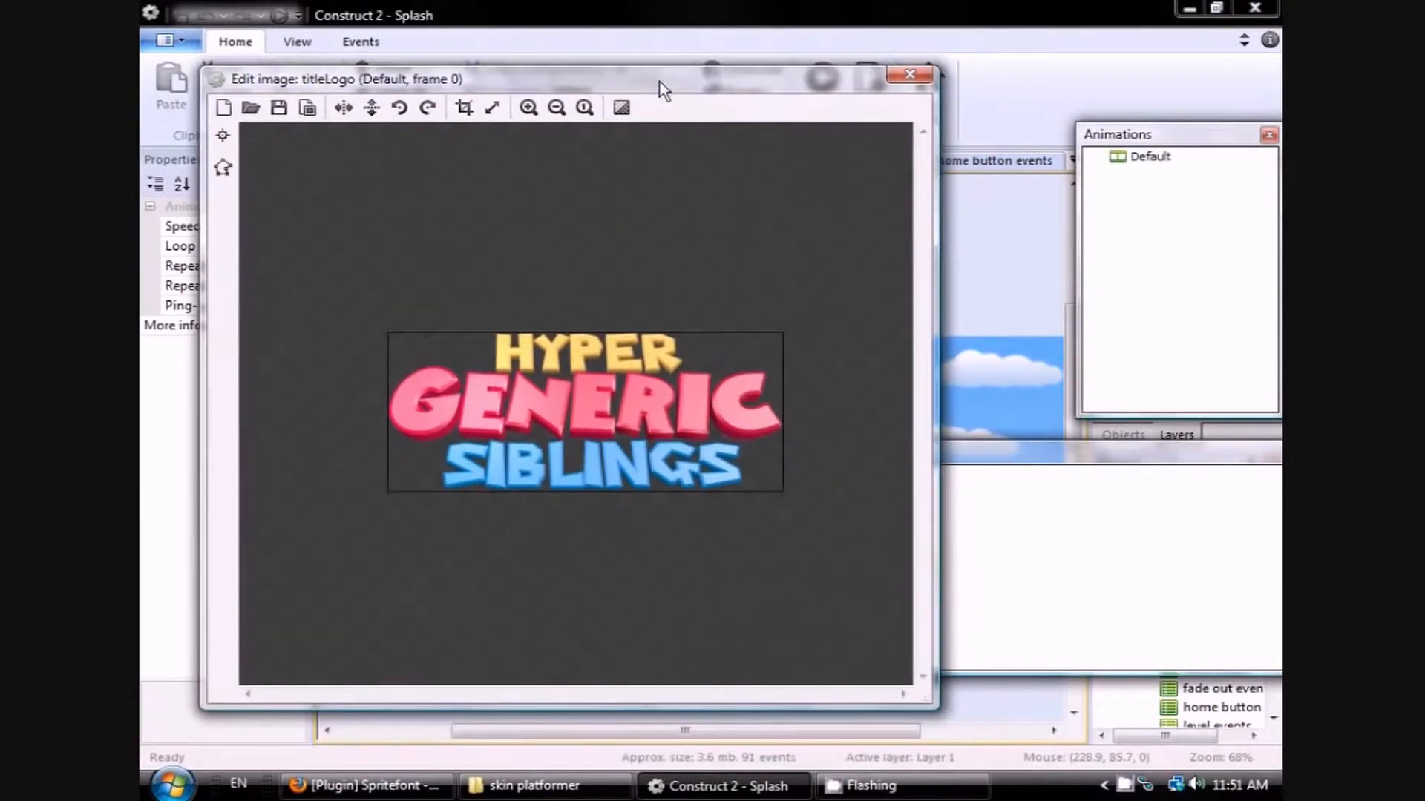
{"action": "left_click_drag", "start_coordinate": [984, 459], "coordinate": [1050, 469]}
{"action": "left_click_drag", "start_coordinate": [868, 468], "coordinate": [788, 480]}
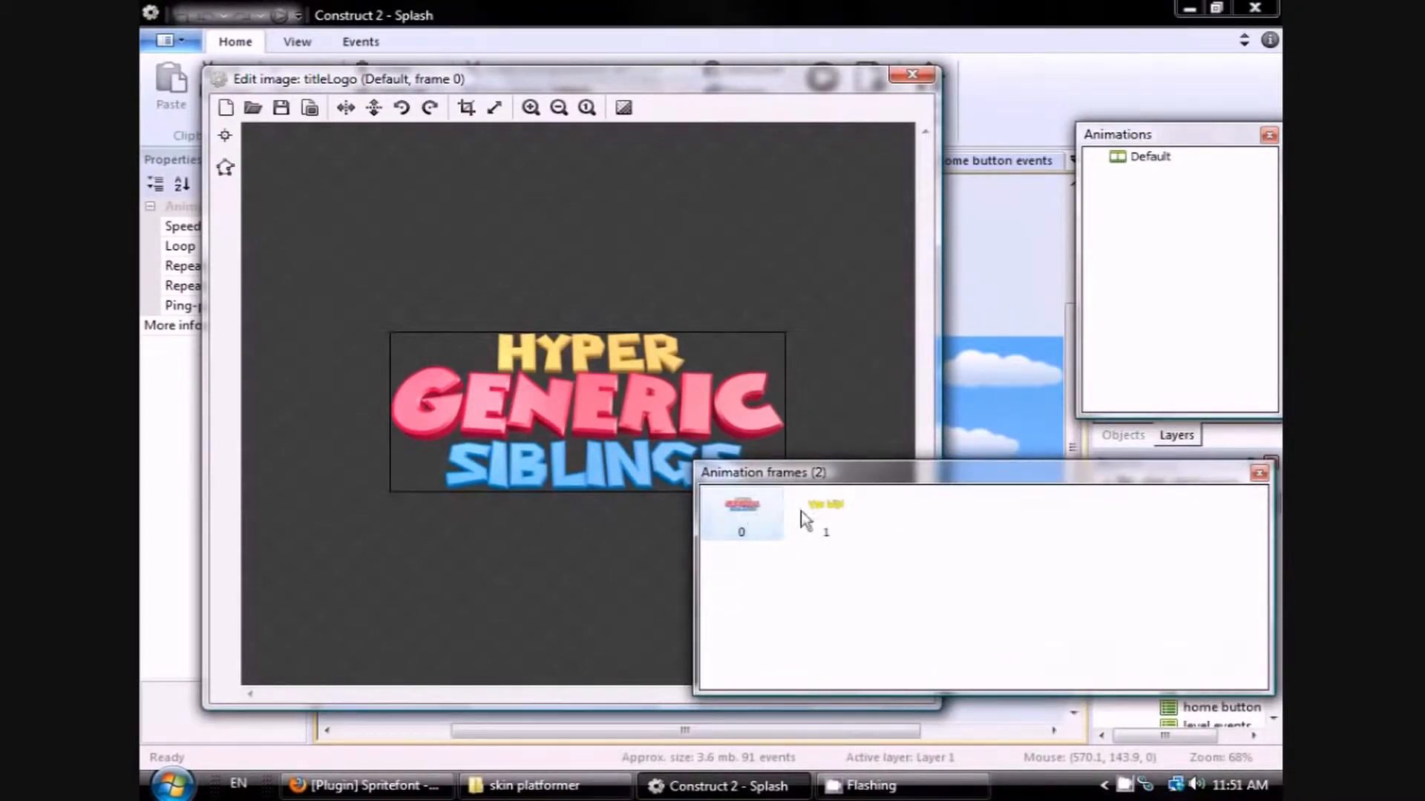
Compare frames 0 and 1 of the titleLogo sprite's Default animation, ending on frame 0.
{"action": "left_click", "coordinate": [820, 513]}
{"action": "left_click", "coordinate": [751, 515]}
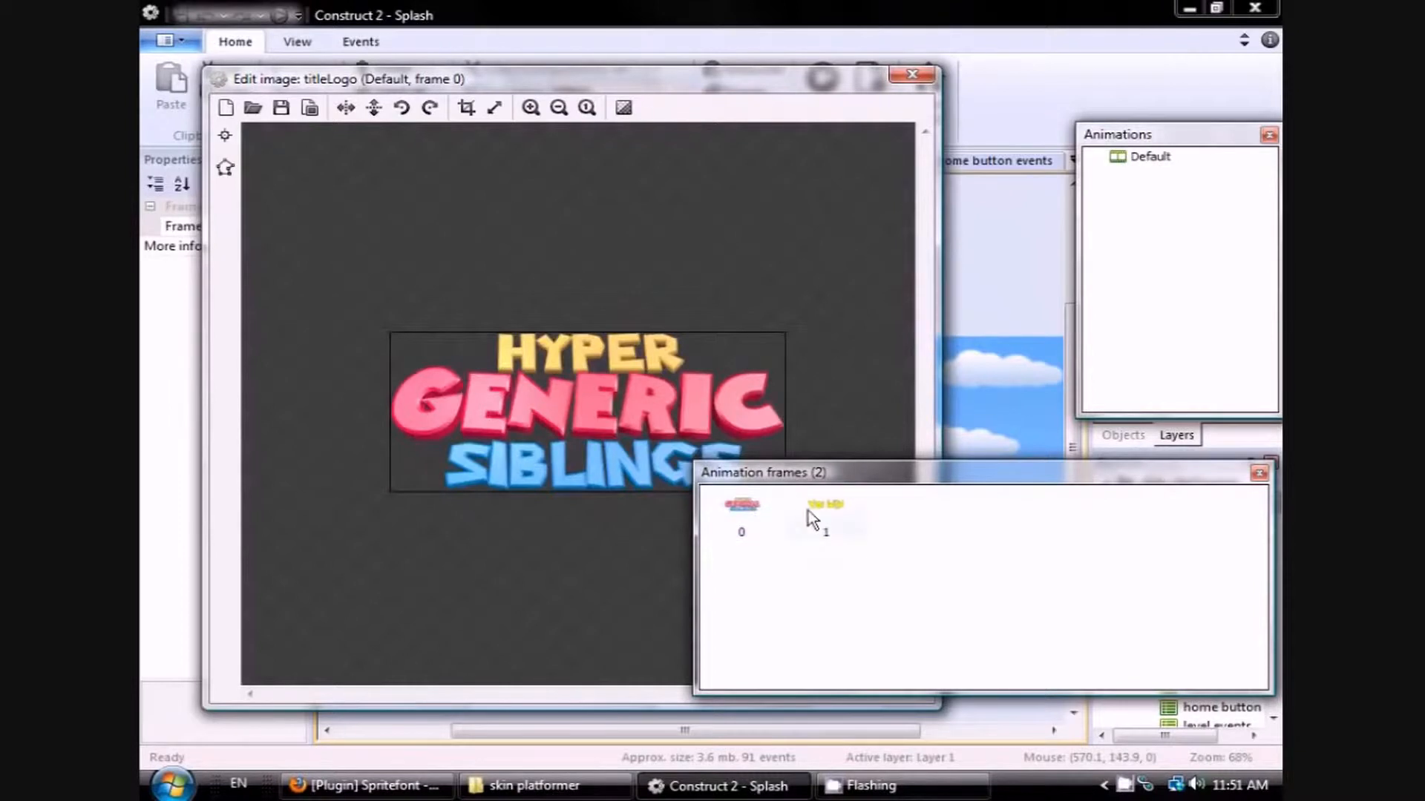
{"action": "left_click", "coordinate": [823, 516]}
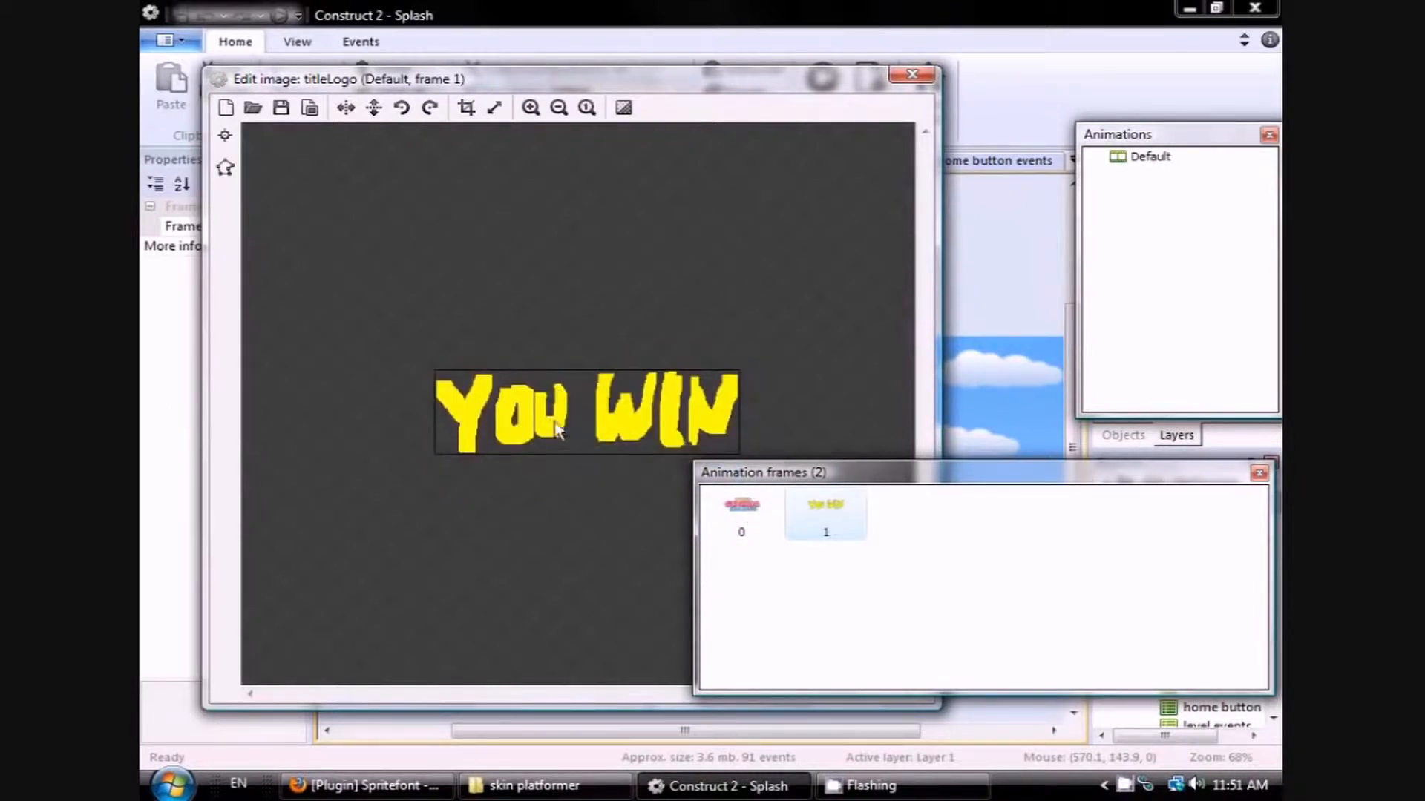
{"action": "left_click", "coordinate": [730, 510]}
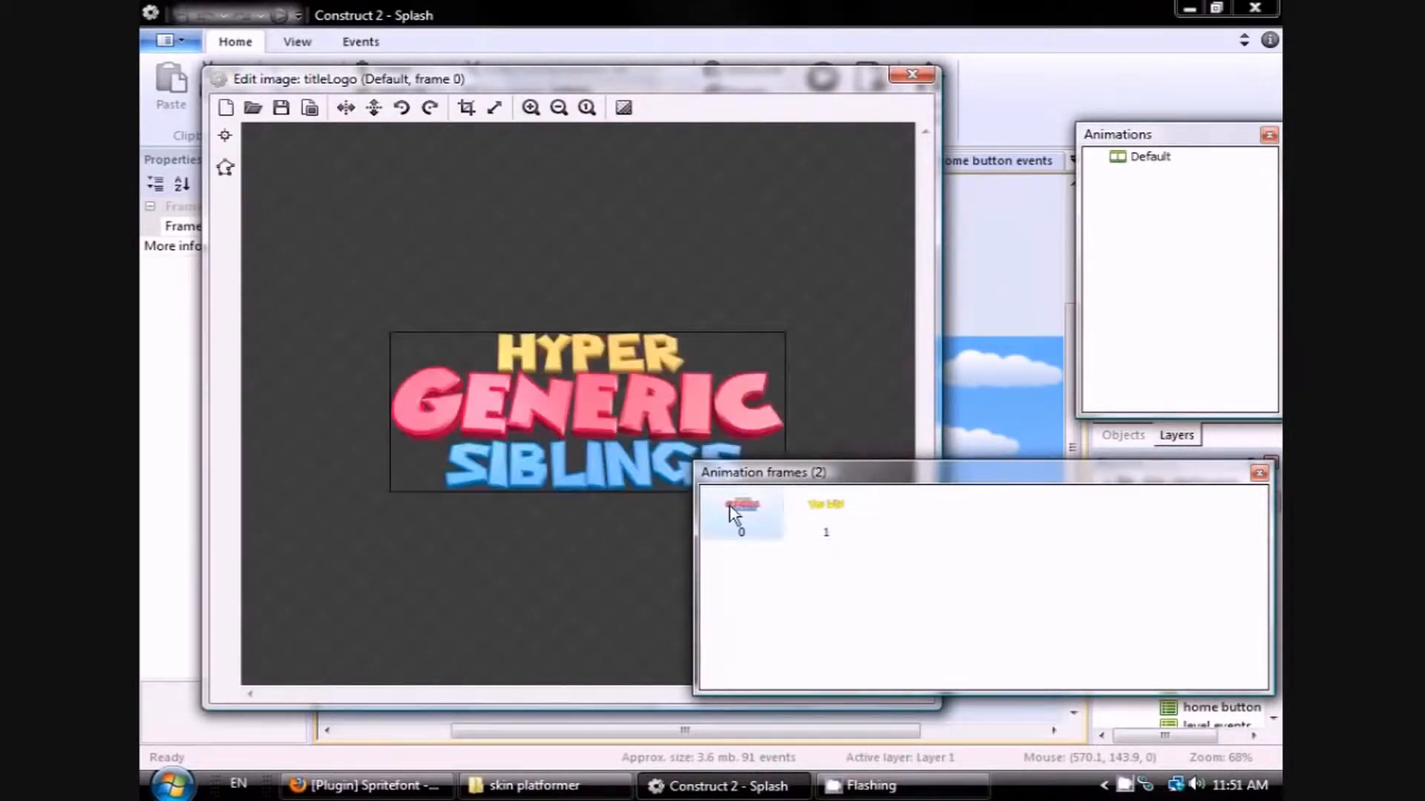
{"action": "left_click", "coordinate": [846, 510]}
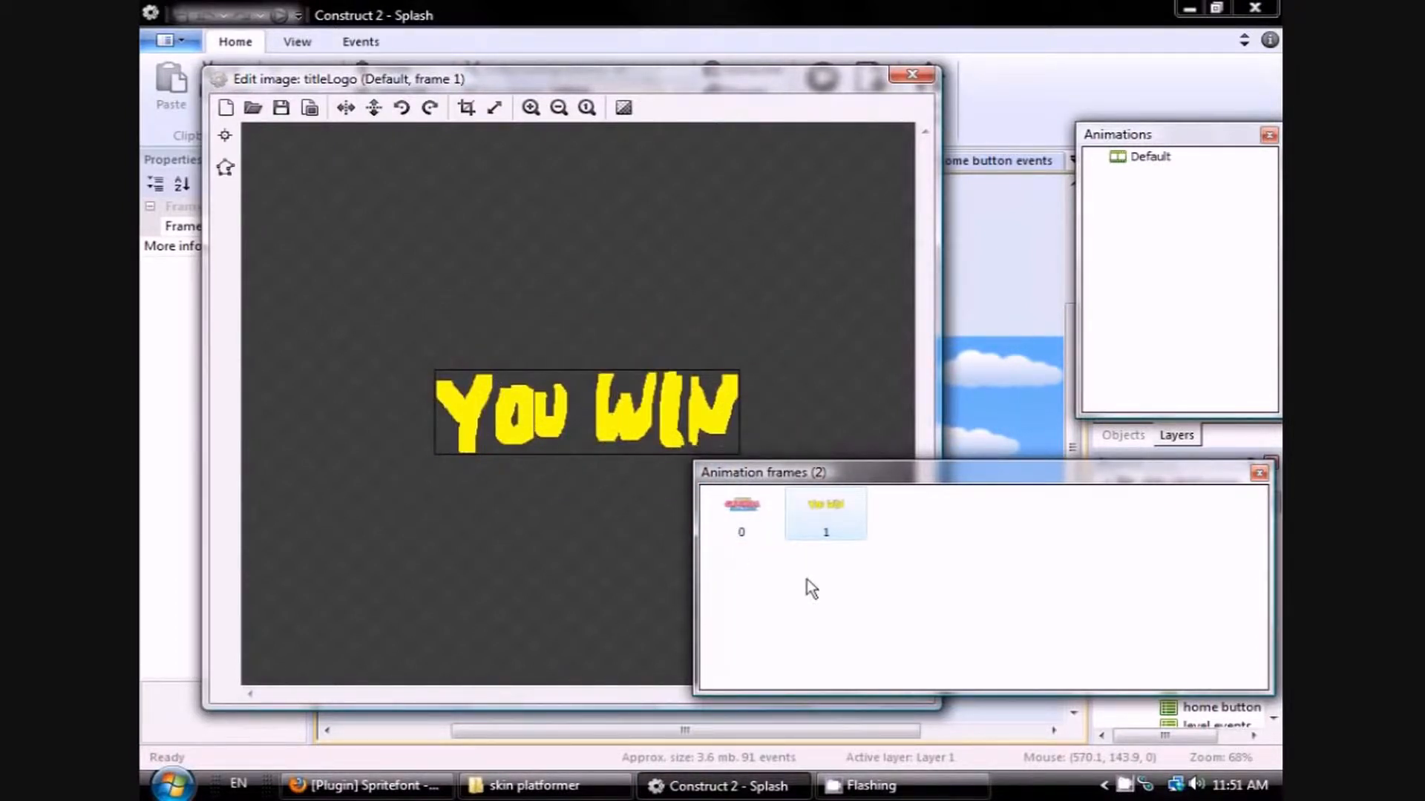
{"action": "left_click", "coordinate": [747, 515]}
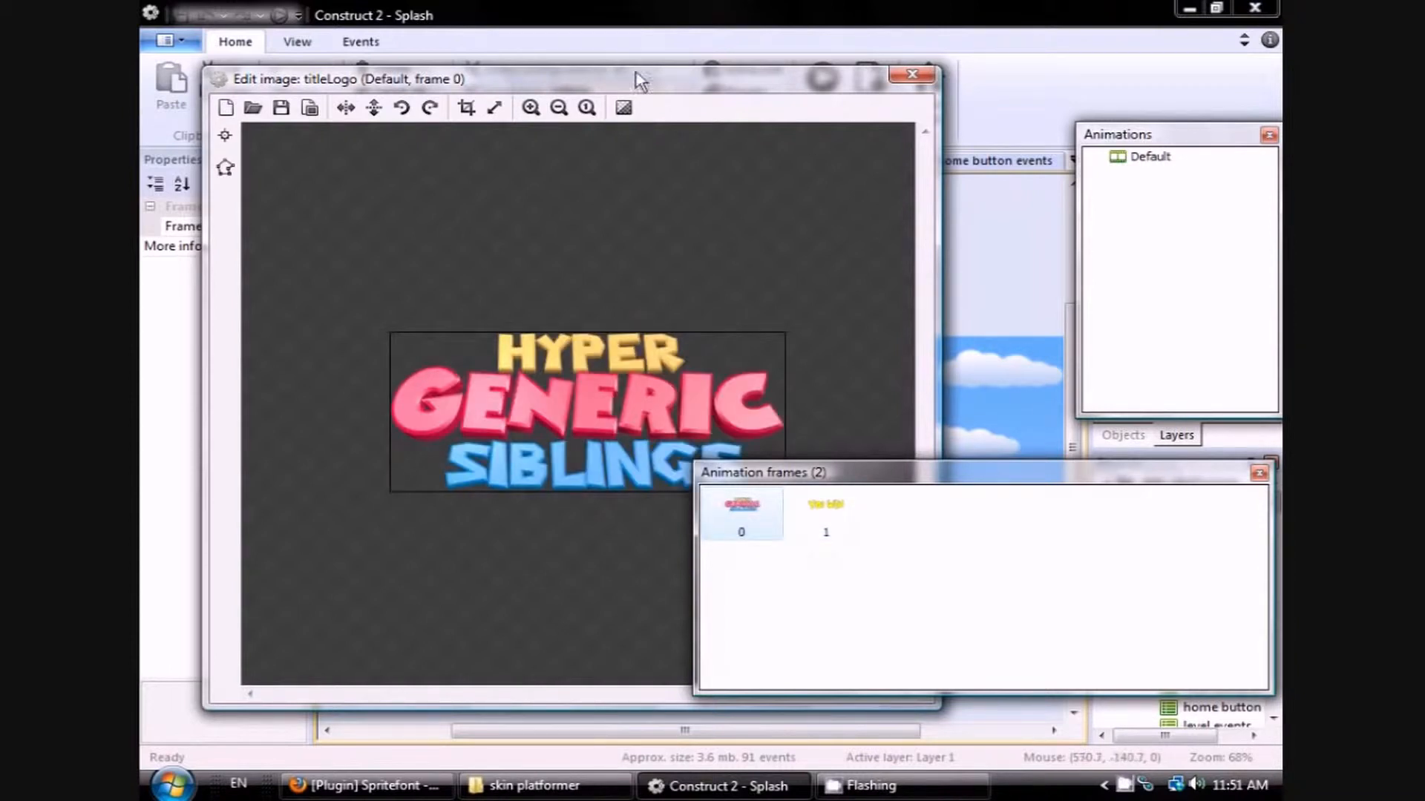
Replace frame 0 of the titleLogo sprite with the image e.png from the skin platformer folder.
{"action": "left_click_drag", "start_coordinate": [635, 89], "coordinate": [716, 127]}
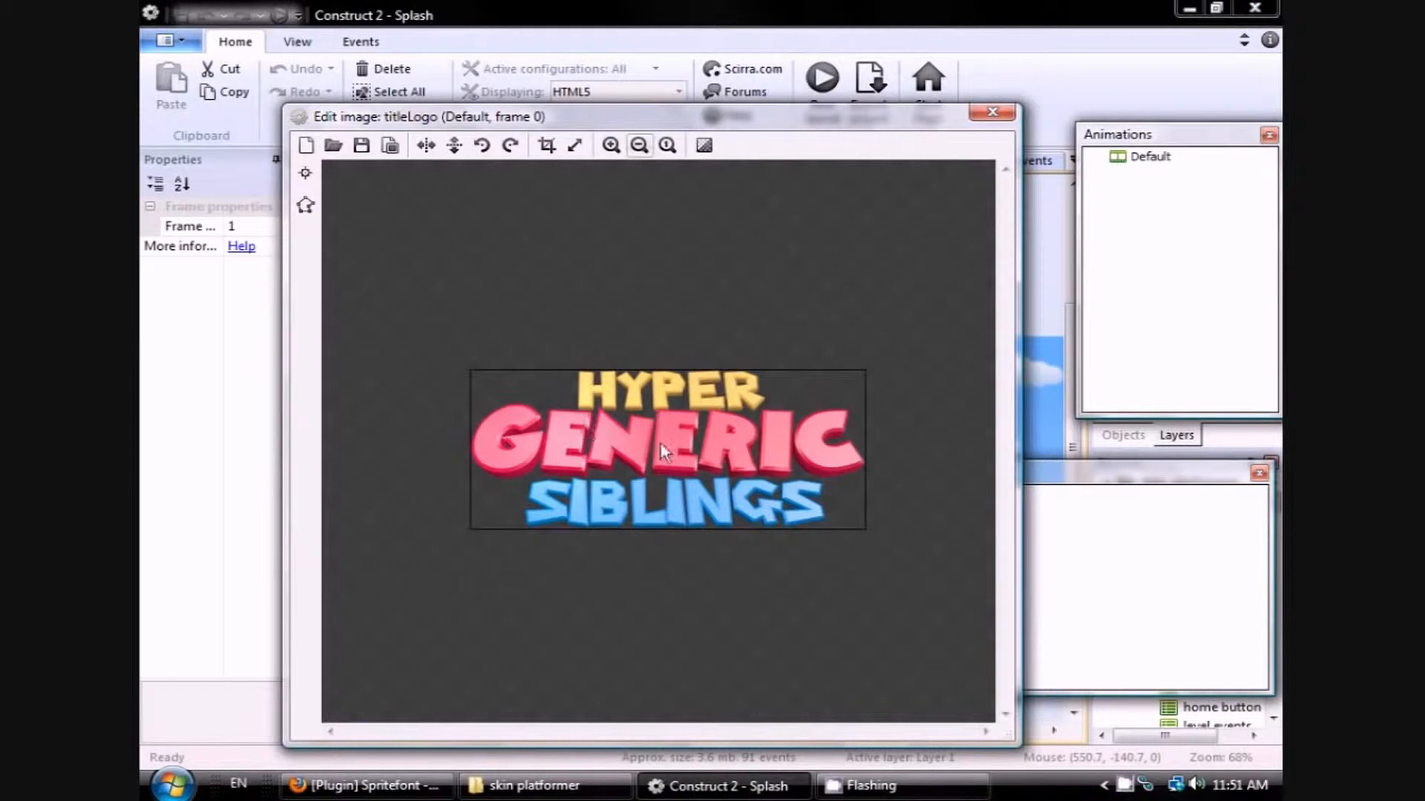
{"action": "left_click", "coordinate": [361, 145]}
{"action": "left_click", "coordinate": [333, 147]}
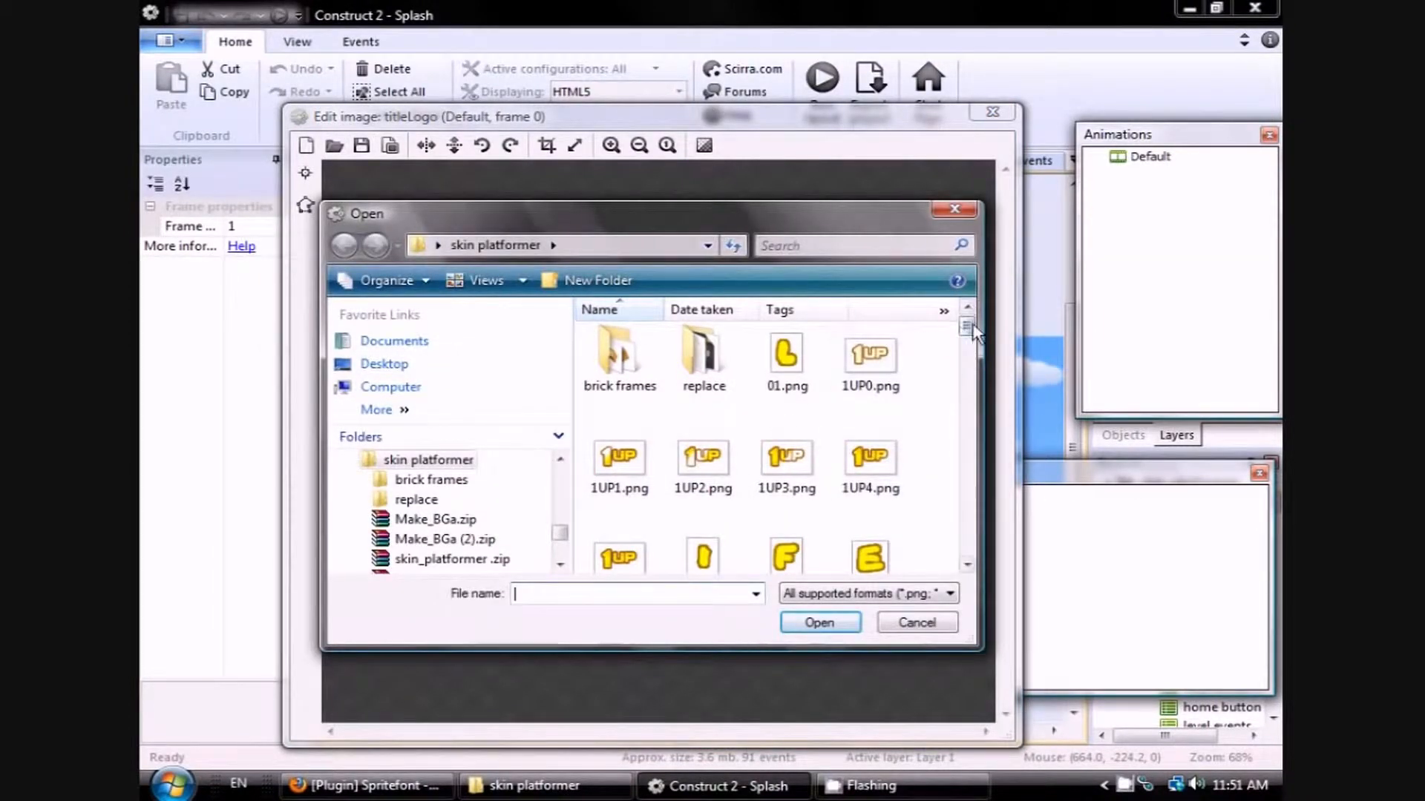
{"action": "left_click_drag", "start_coordinate": [969, 326], "coordinate": [980, 414]}
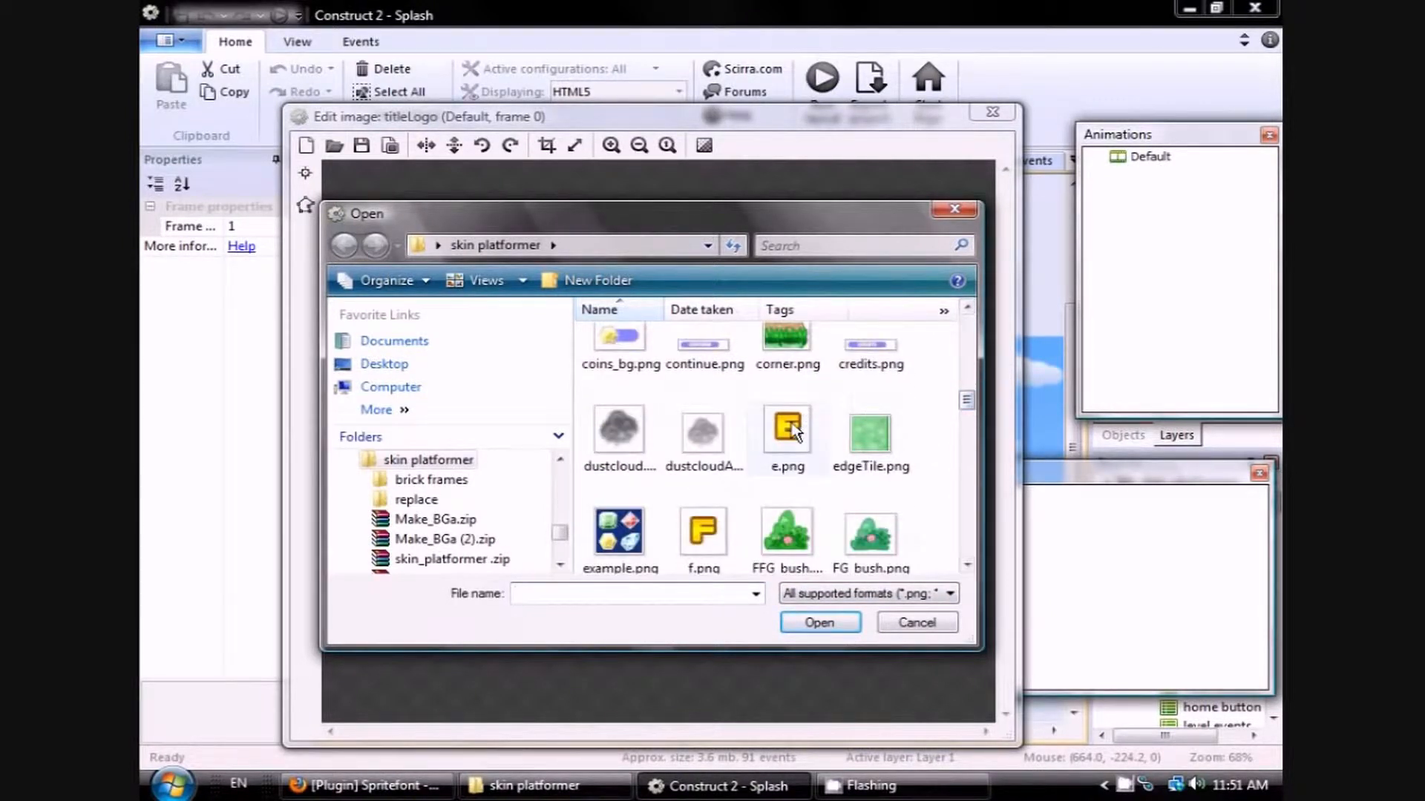
{"action": "double_click", "coordinate": [812, 415]}
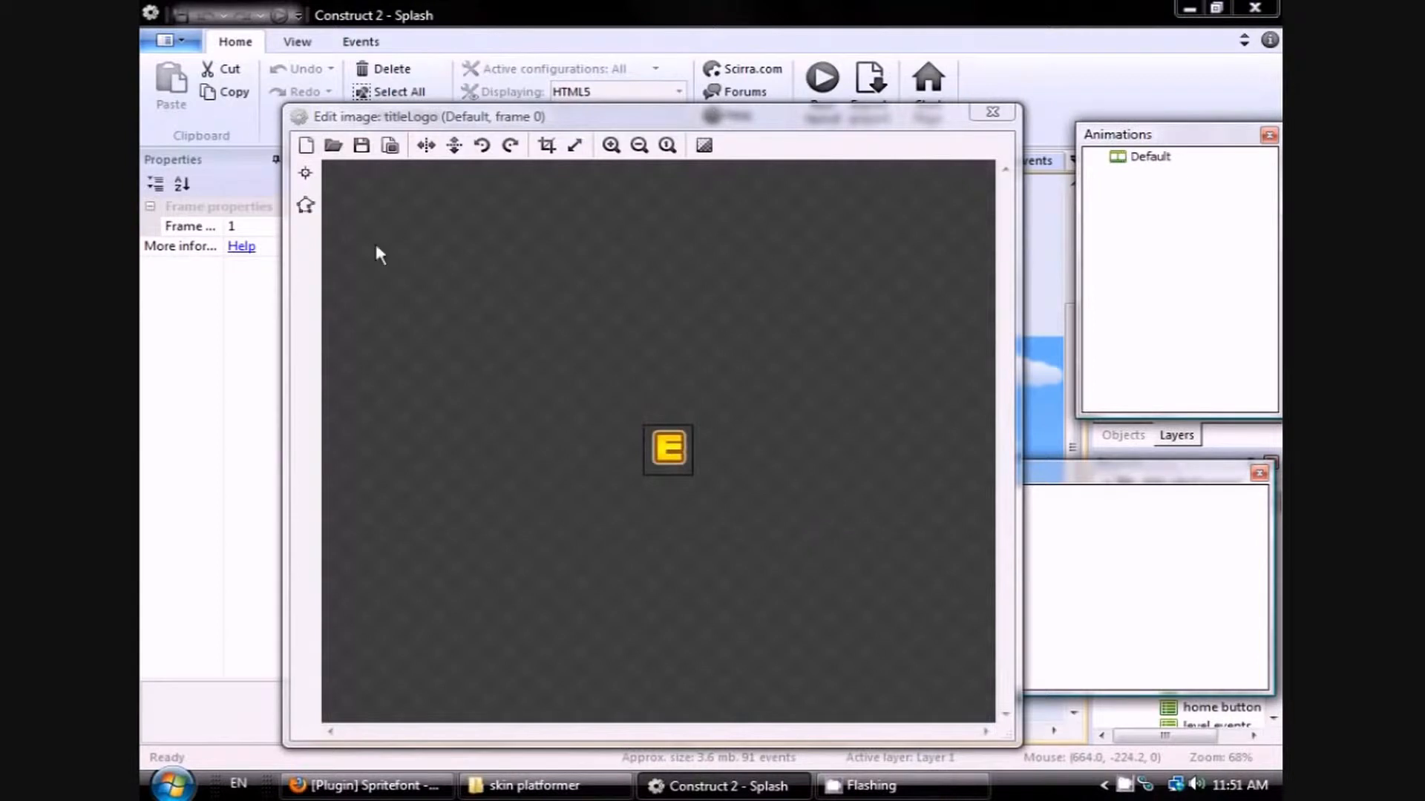
Check the origin point of the replaced titleLogo image, close the image editor and deselect the sprite.
{"action": "left_click", "coordinate": [305, 173]}
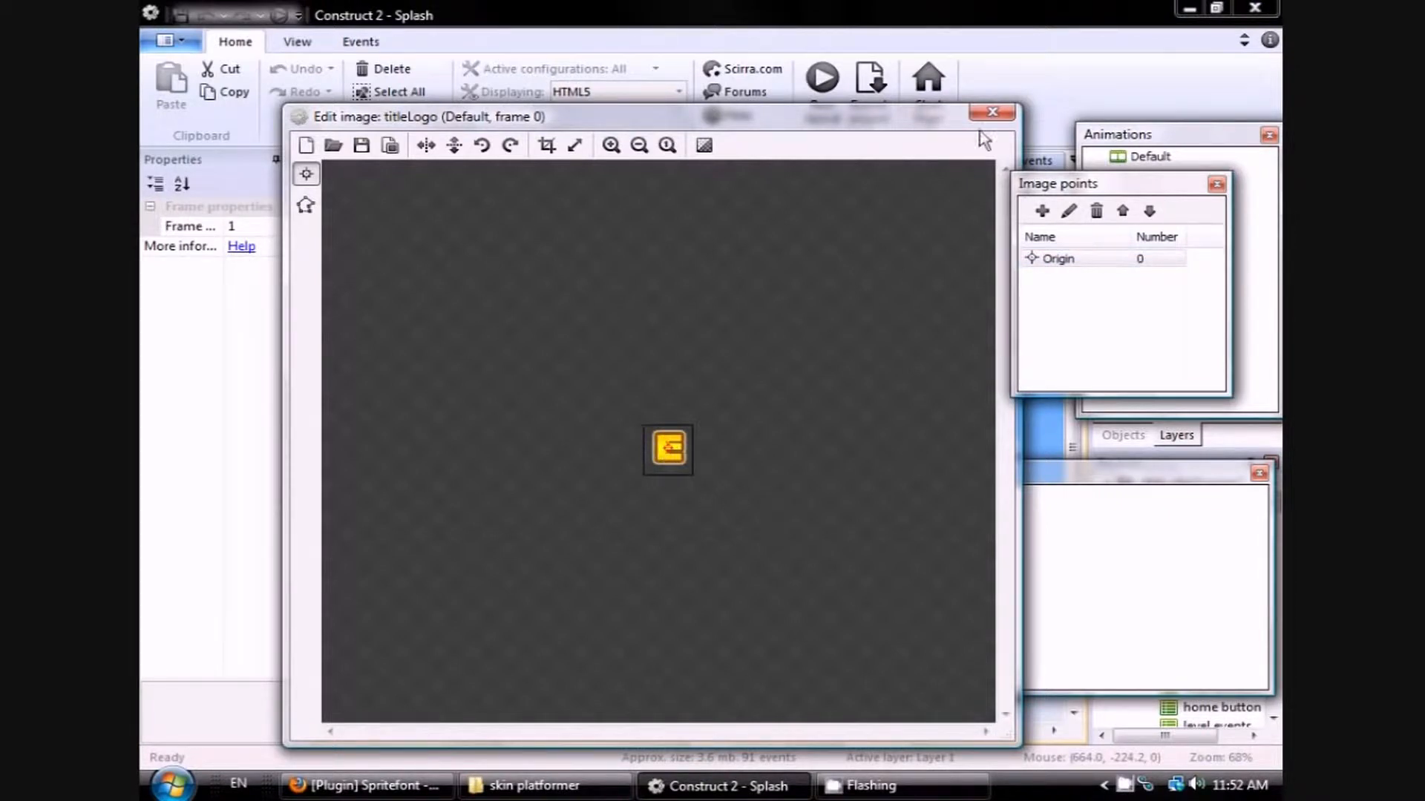
{"action": "left_click", "coordinate": [993, 112]}
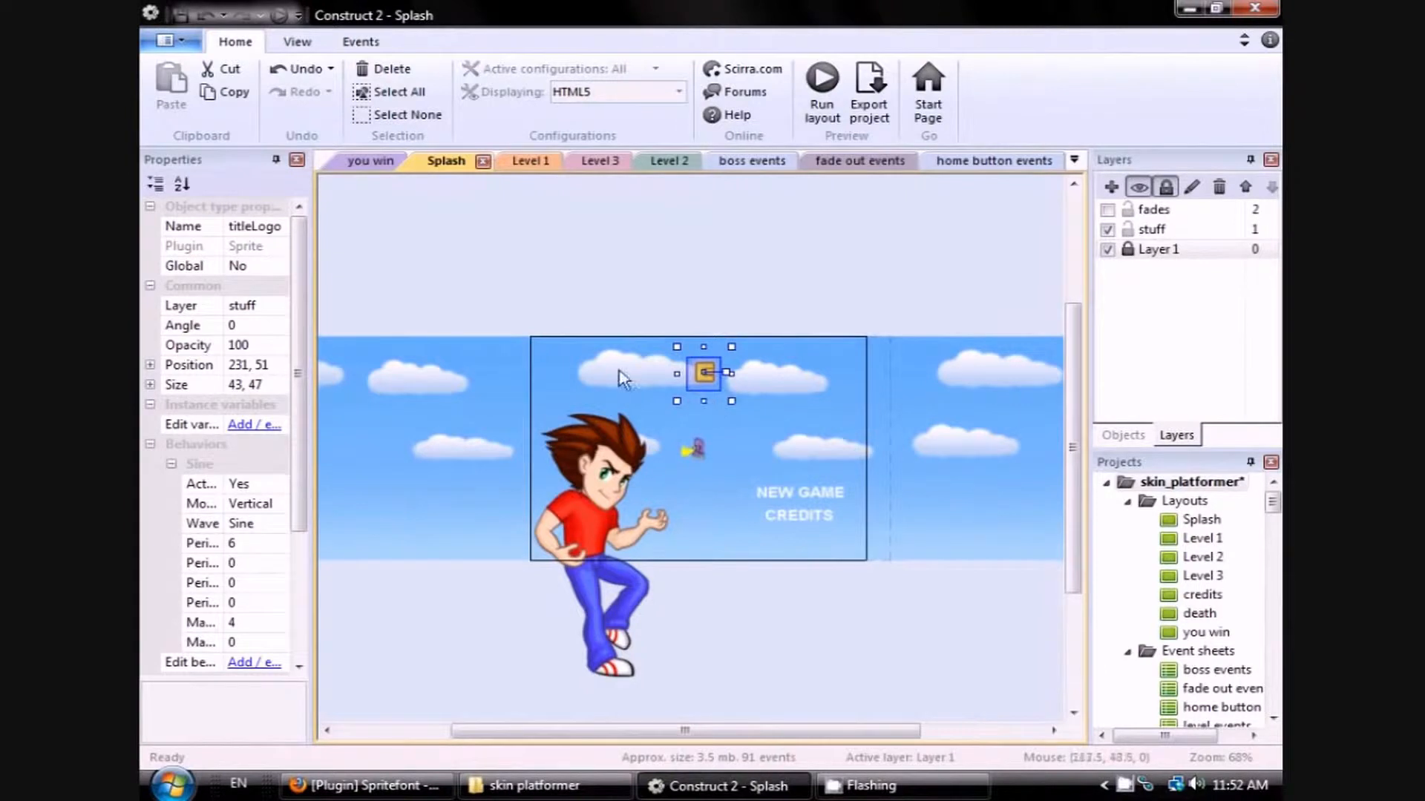
{"action": "left_click", "coordinate": [675, 310]}
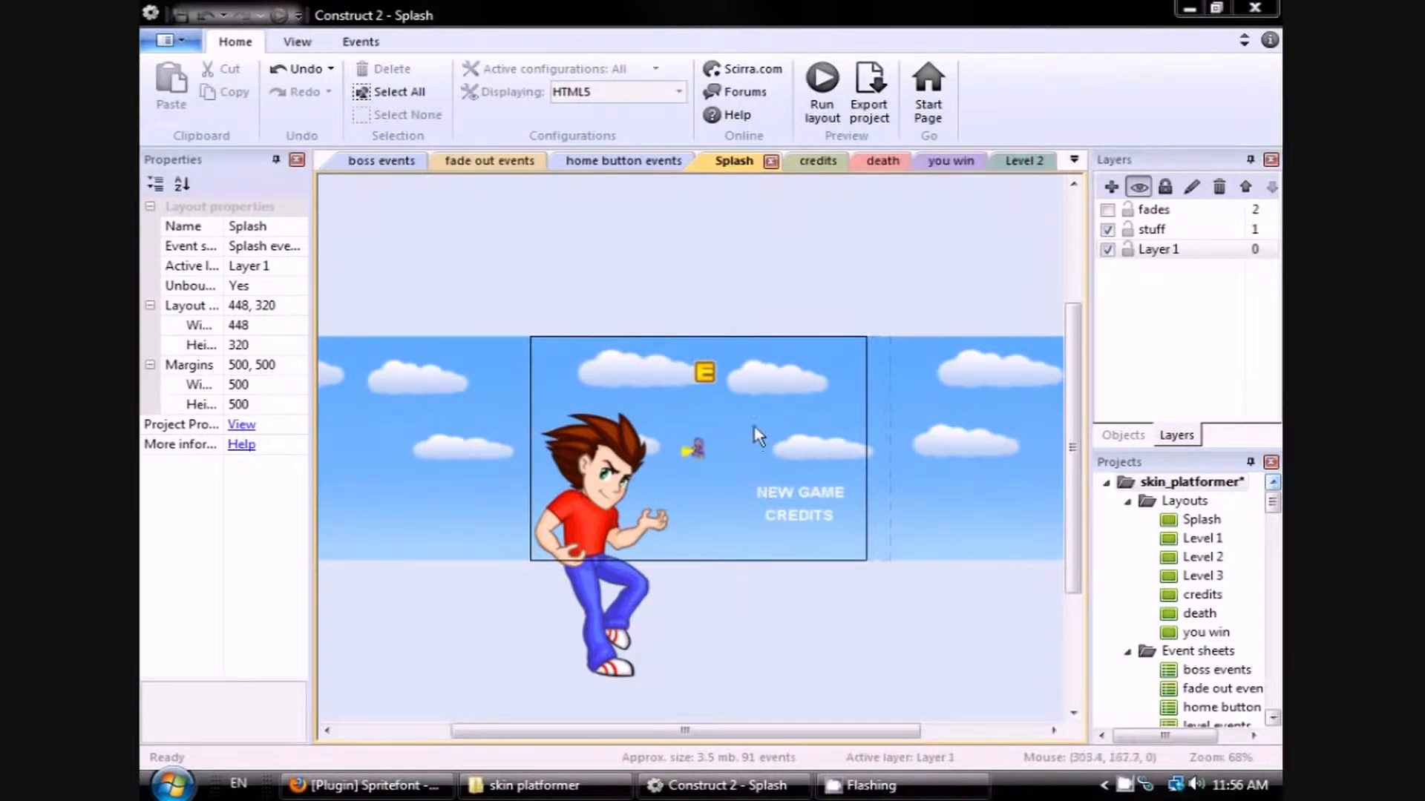
Open the Level 1 layout and hide its HUD layer.
{"action": "double_click", "coordinate": [1208, 540]}
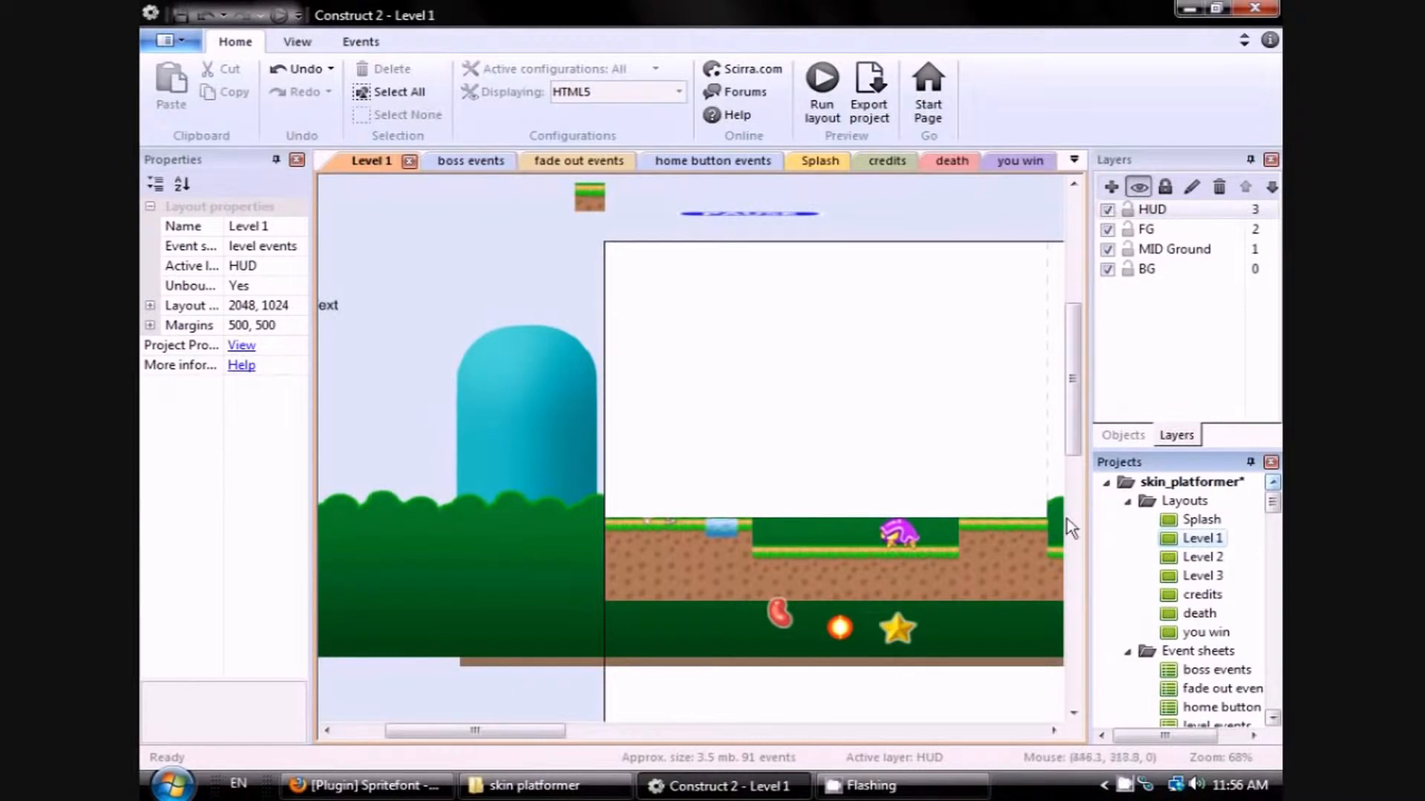
{"action": "left_click", "coordinate": [1108, 211]}
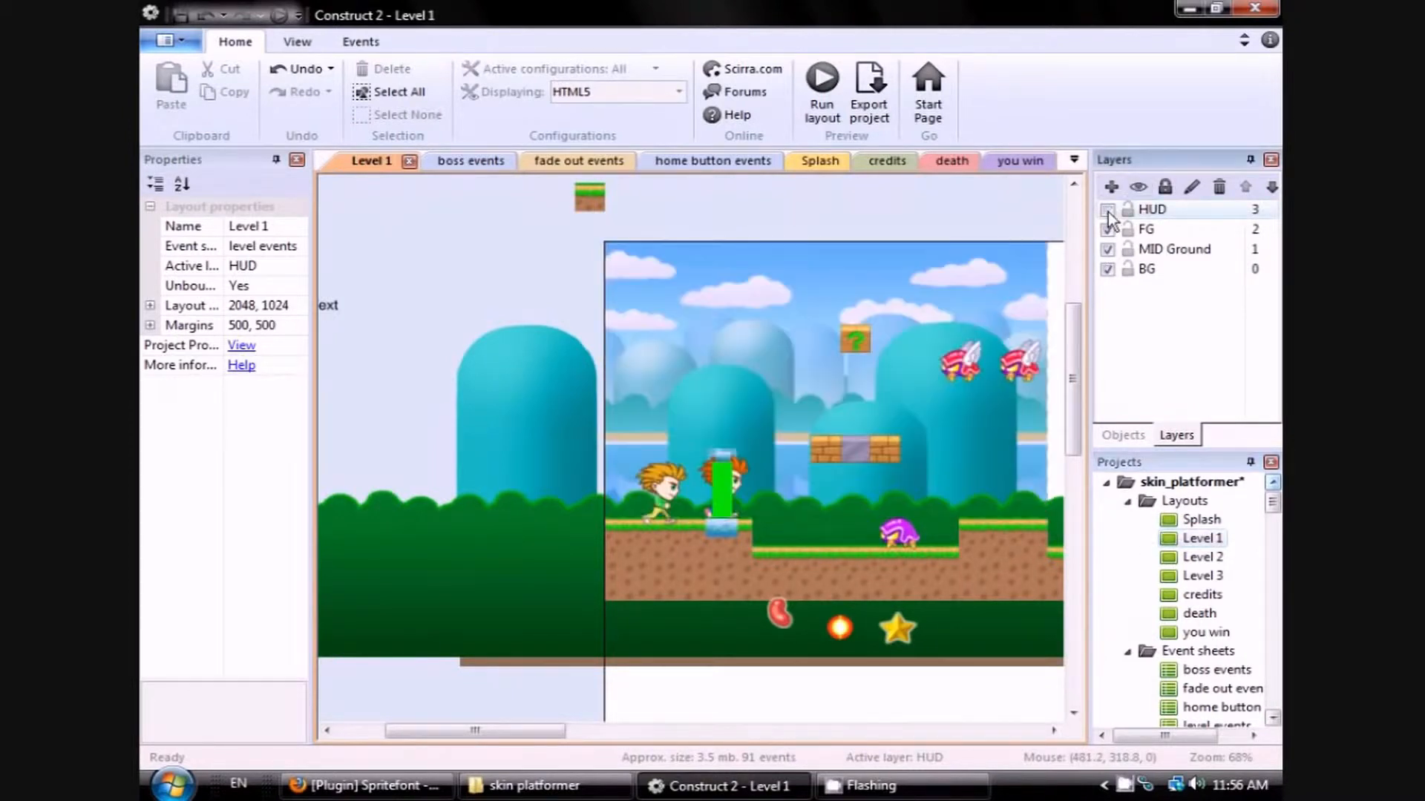
Toggle the HUD layer's visibility to compare Level 1 with and without it, ending with the layer hidden.
{"action": "left_click", "coordinate": [1108, 210]}
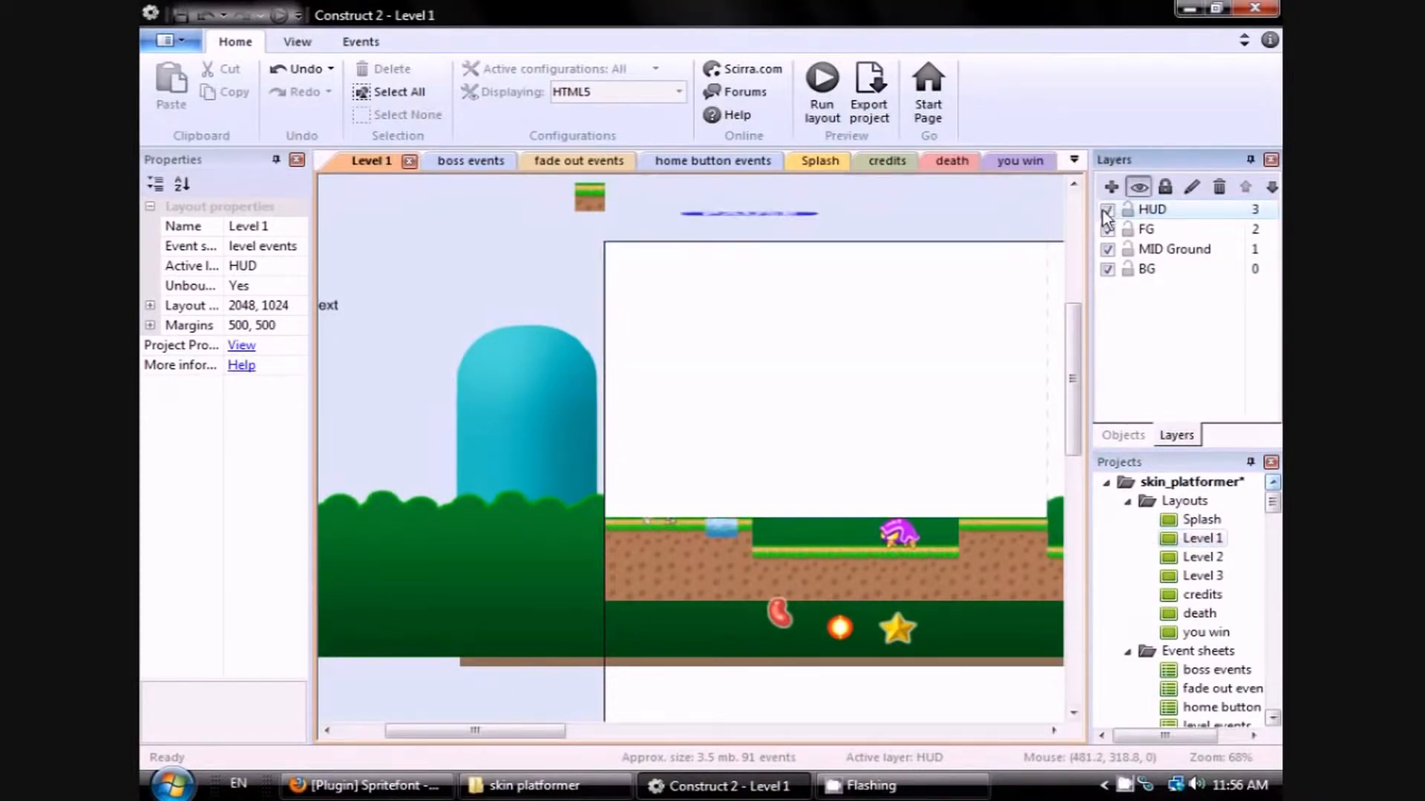
{"action": "left_click", "coordinate": [1108, 211]}
{"action": "left_click", "coordinate": [1108, 211]}
{"action": "left_click", "coordinate": [1107, 210]}
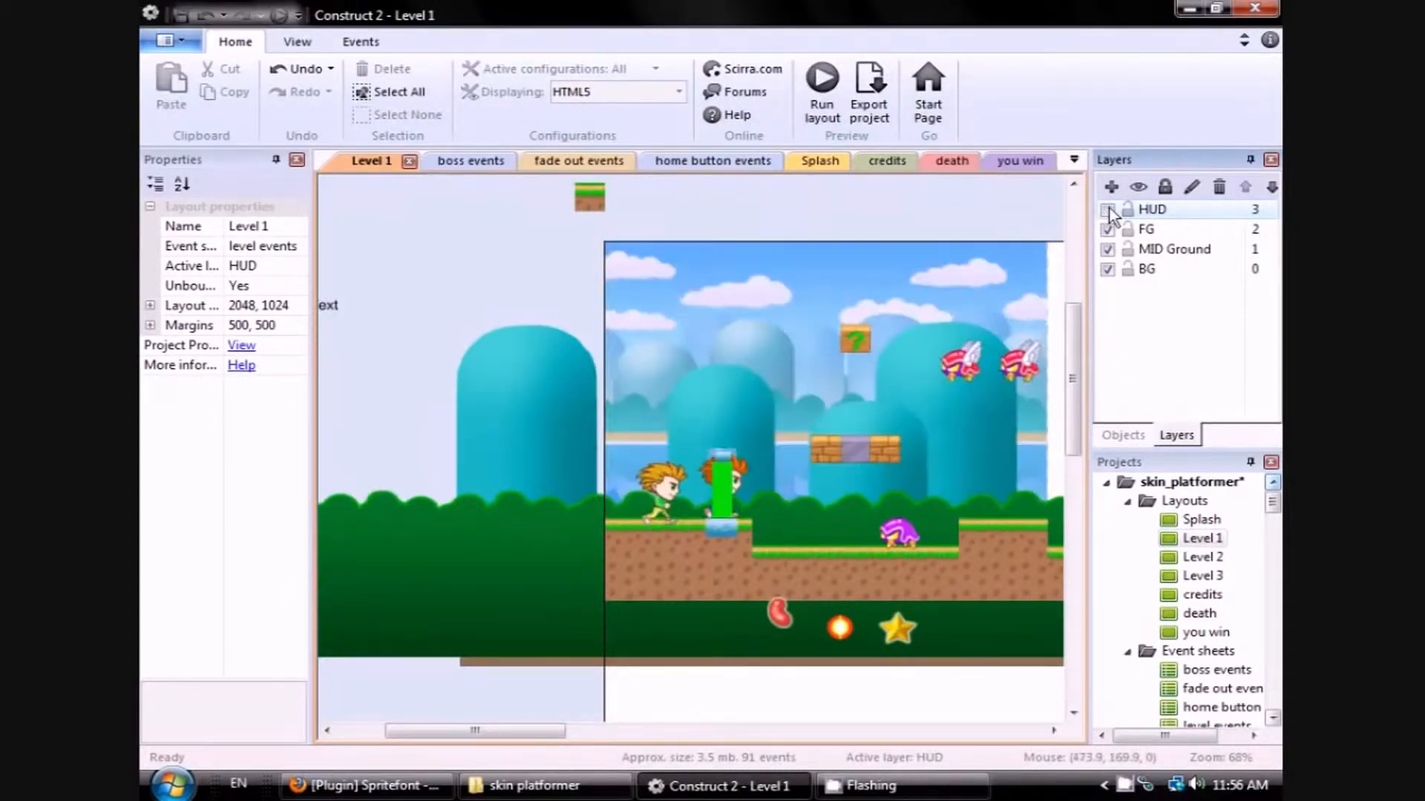
Lock the MID Ground and BG layers and make FG the active layer.
{"action": "left_click", "coordinate": [1127, 250]}
{"action": "left_click", "coordinate": [1148, 231]}
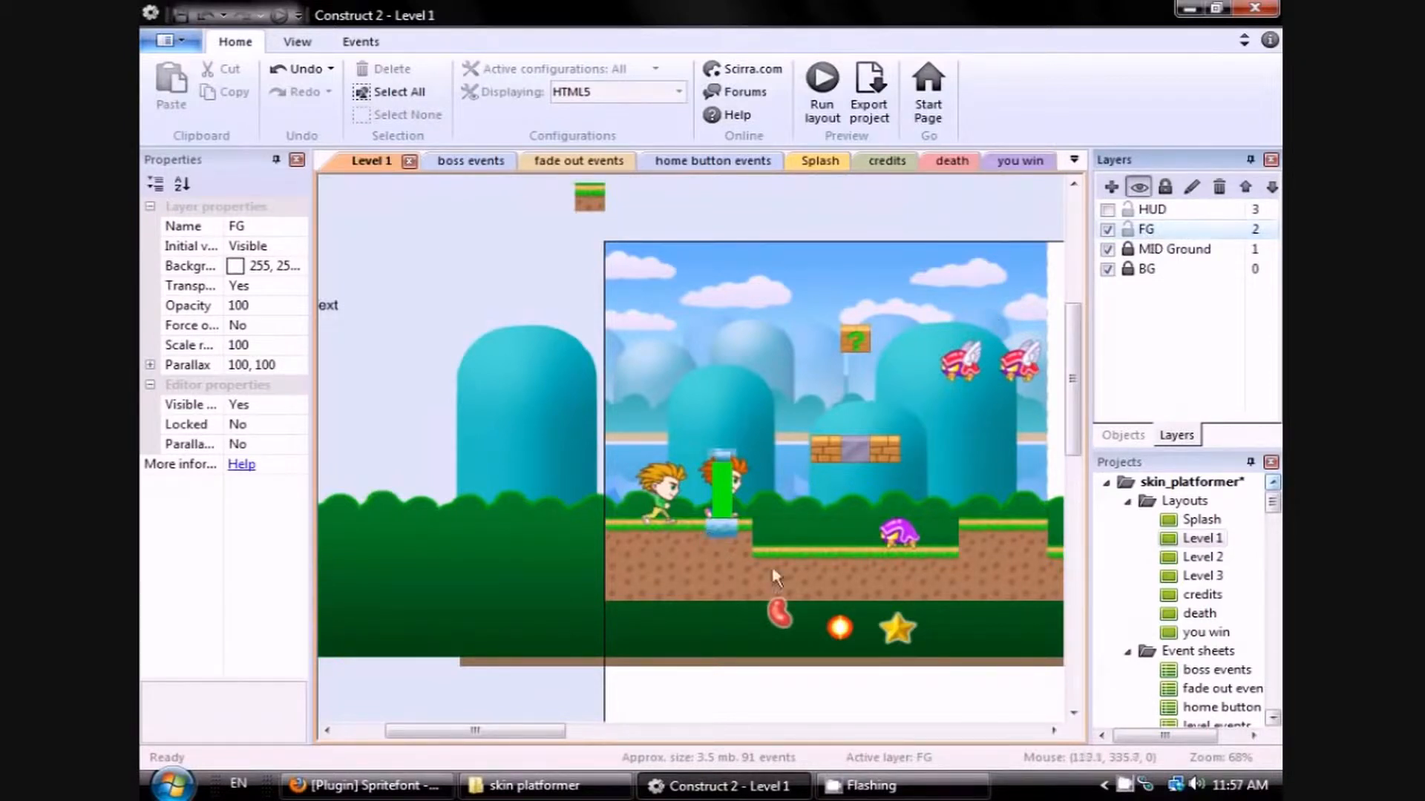
Open the flyingEnemy sprite's images and examine frames 0 to 9 of its Default animation, ending on frame 0.
{"action": "double_click", "coordinate": [961, 371]}
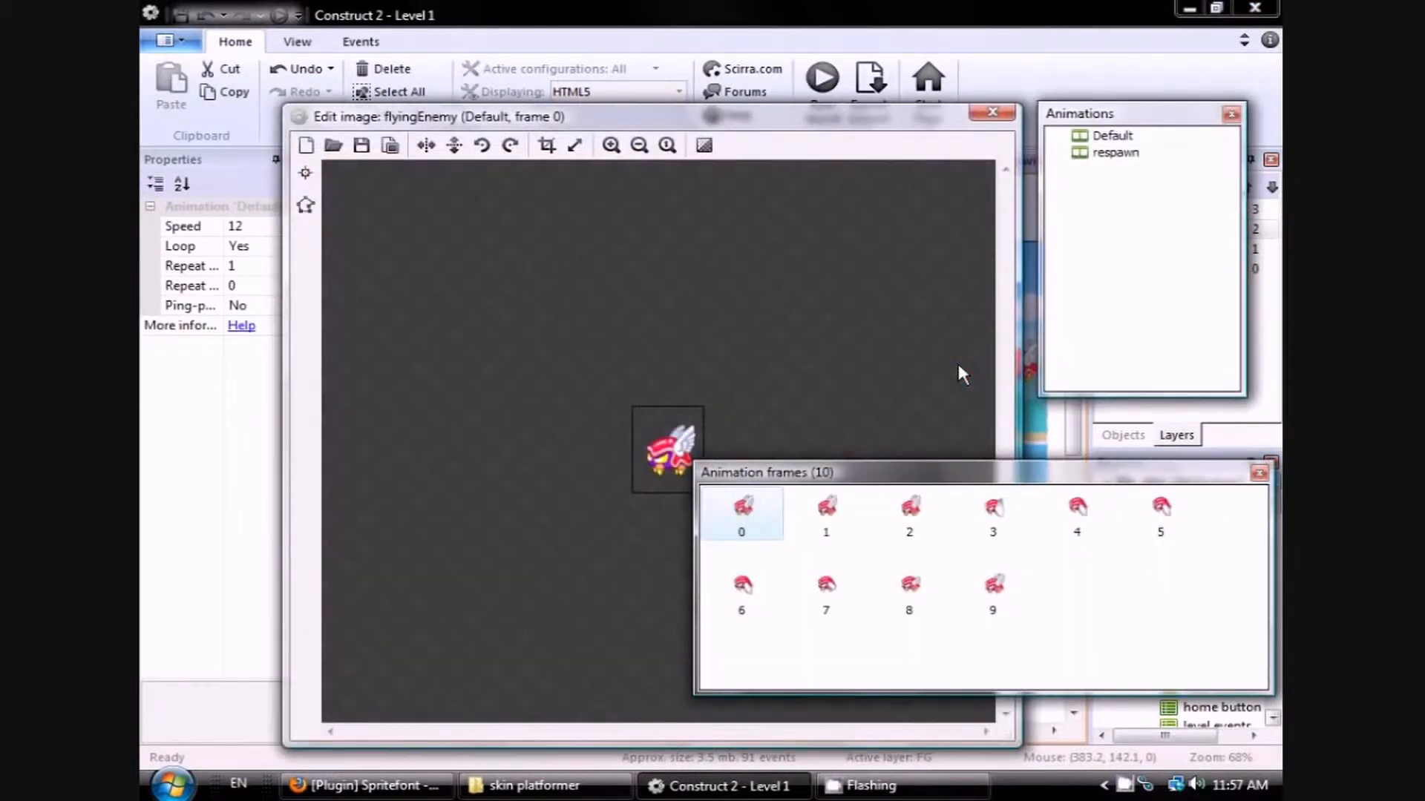
{"action": "left_click", "coordinate": [826, 510]}
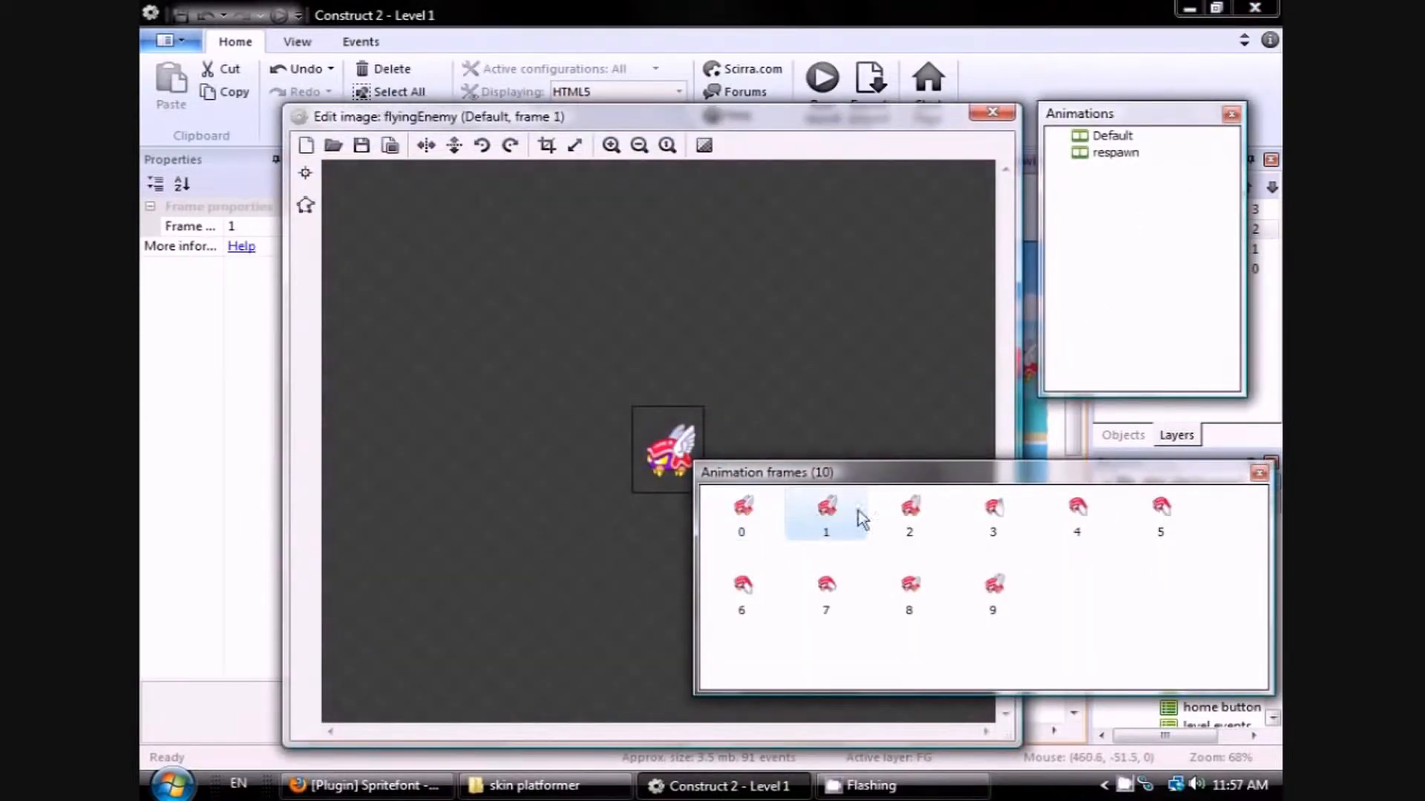
{"action": "left_click", "coordinate": [911, 510]}
{"action": "left_click", "coordinate": [995, 510]}
{"action": "left_click", "coordinate": [1069, 512]}
{"action": "left_click", "coordinate": [1181, 510]}
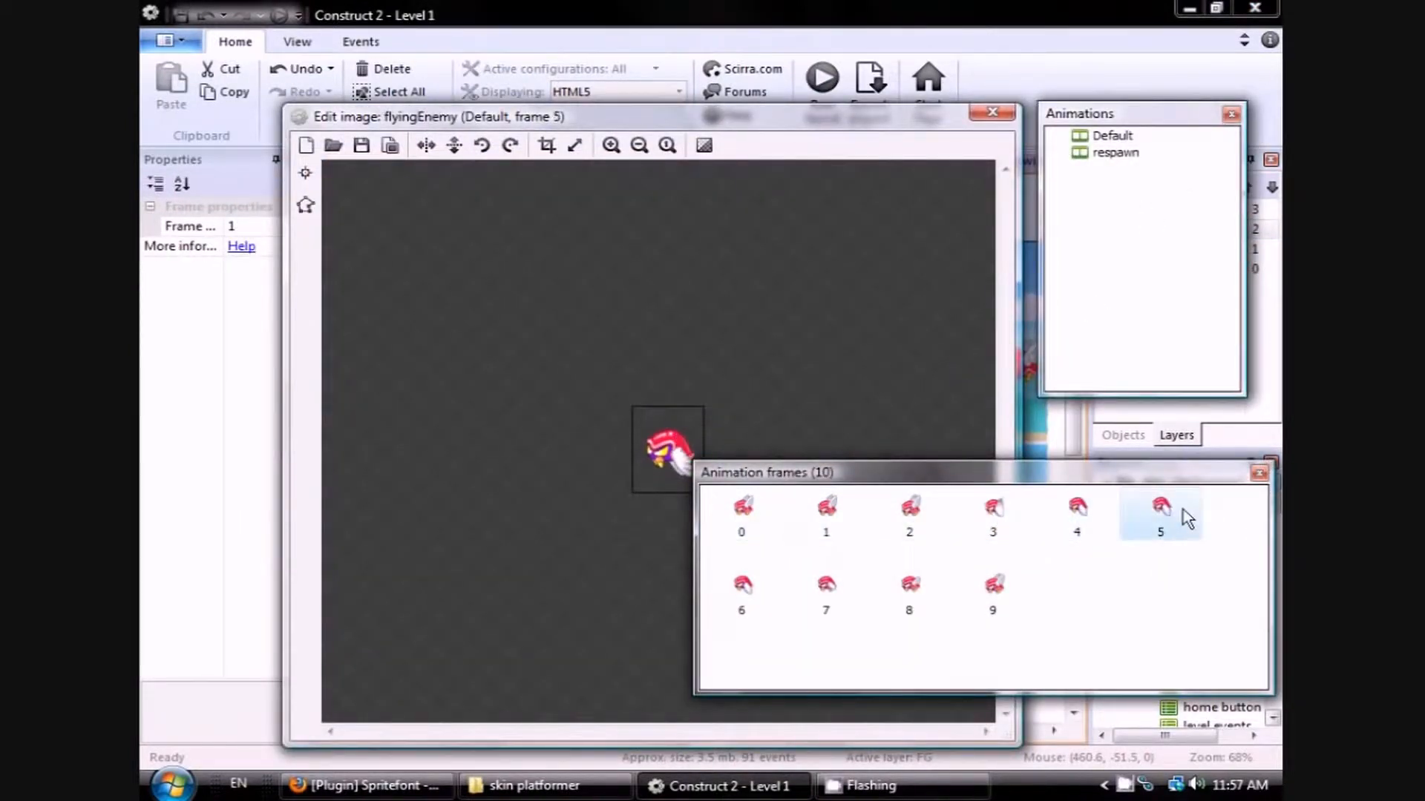
{"action": "left_click", "coordinate": [738, 588]}
{"action": "left_click", "coordinate": [826, 590]}
{"action": "left_click", "coordinate": [909, 589]}
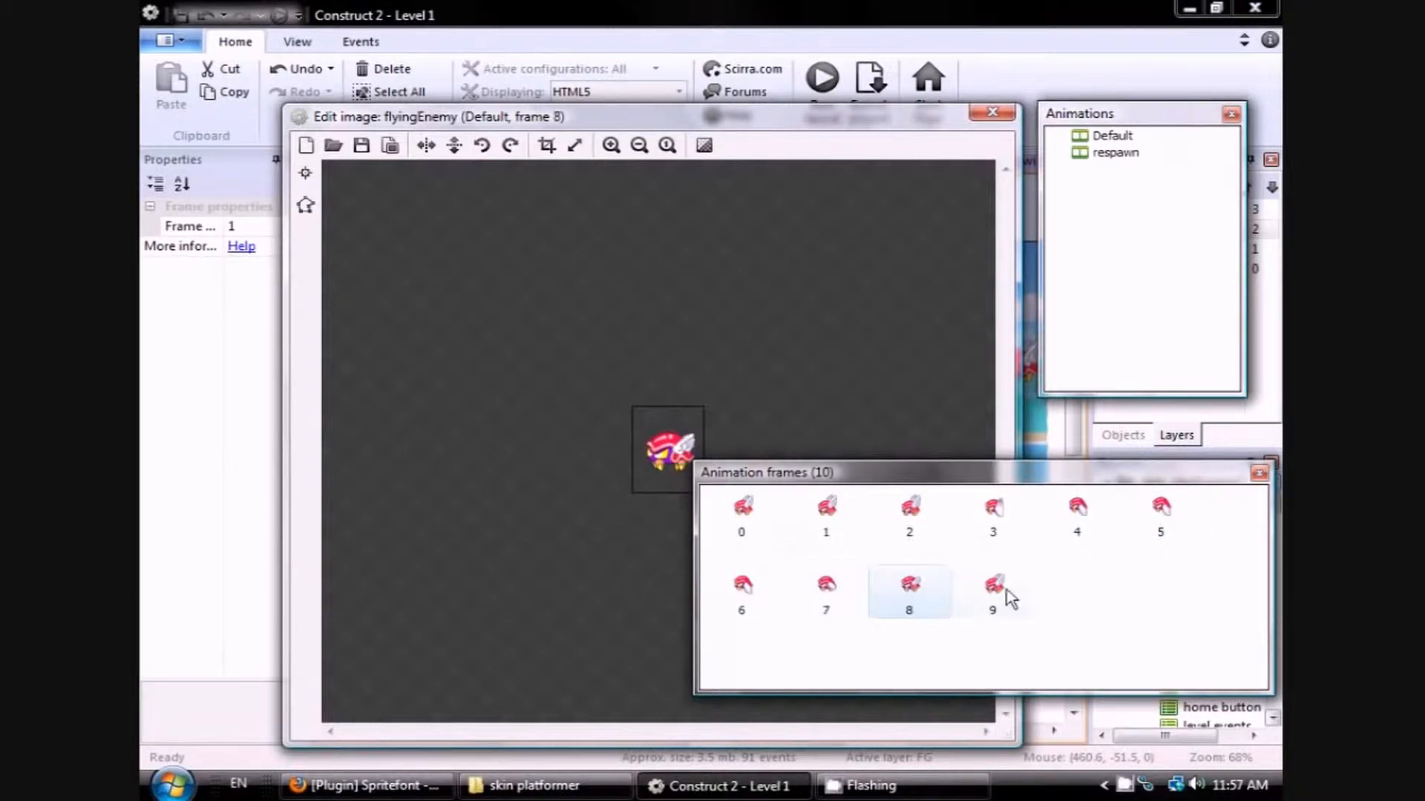
{"action": "left_click", "coordinate": [998, 592]}
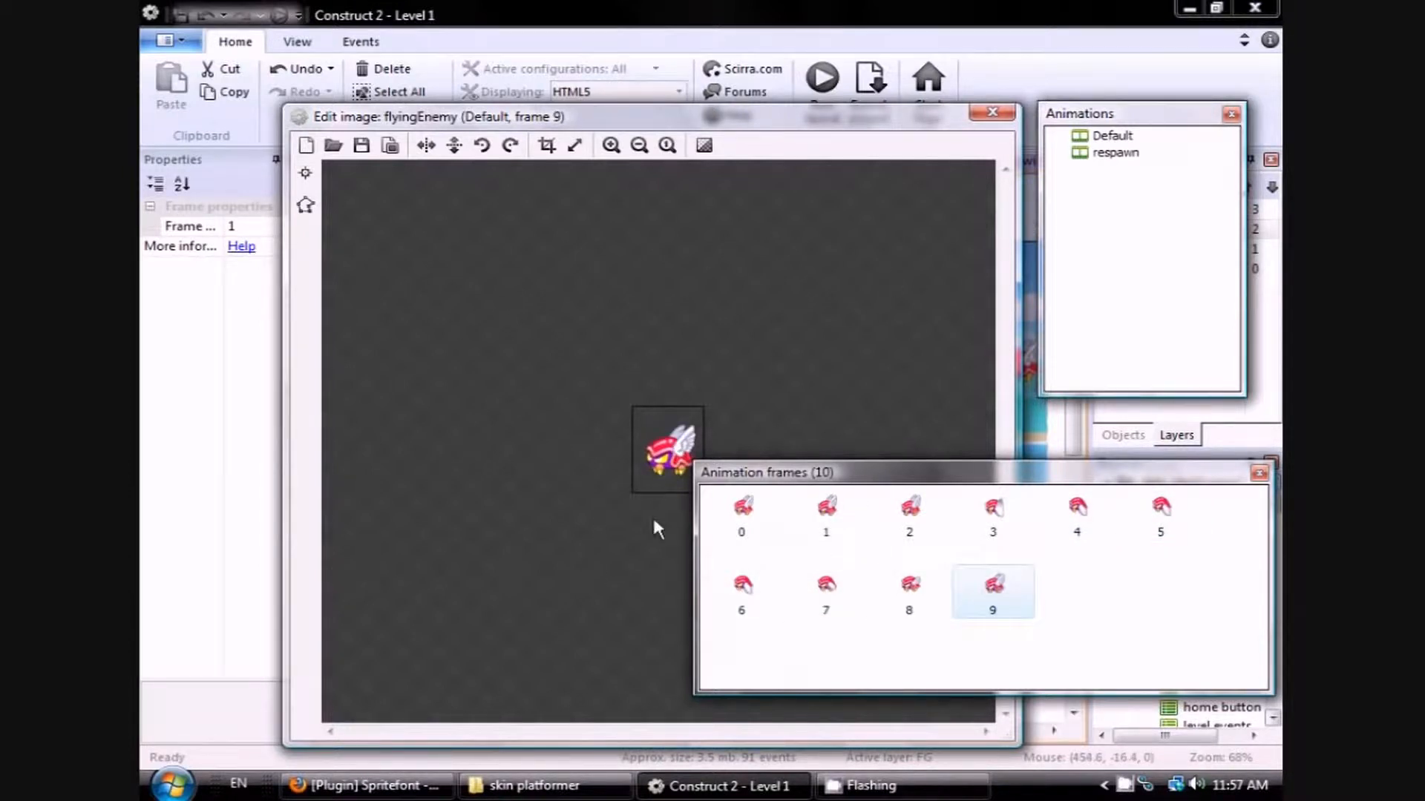
{"action": "left_click", "coordinate": [747, 512]}
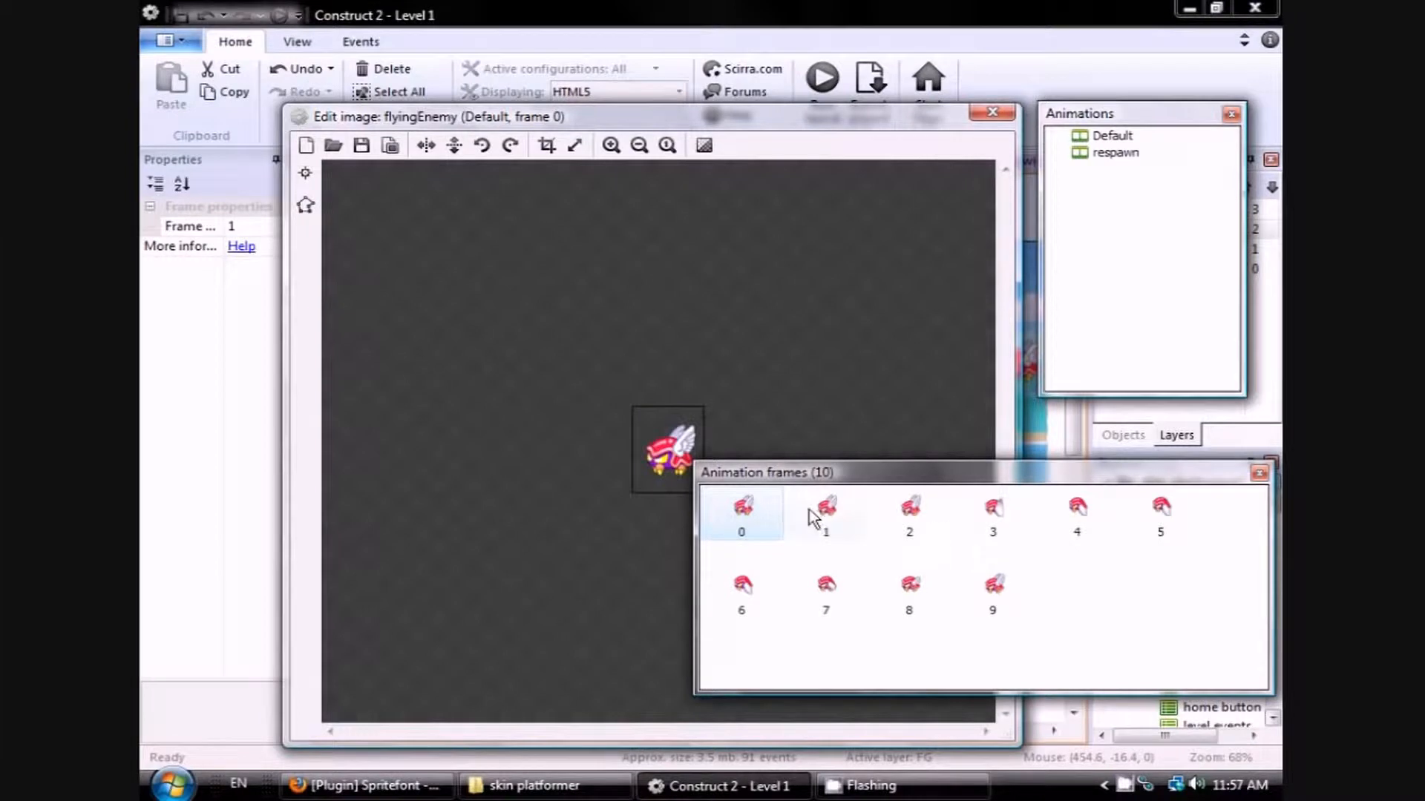
Delete frames 1 to 9 of flyingEnemy's Default animation, keeping only frame 0.
{"action": "left_click", "coordinate": [844, 513]}
{"action": "key", "text": "Delete"}
{"action": "key", "text": "Delete"}
{"action": "key", "text": "Delete"}
{"action": "key", "text": "Delete"}
{"action": "key", "text": "Delete"}
{"action": "key", "text": "Delete"}
{"action": "key", "text": "Delete"}
{"action": "key", "text": "Delete"}
{"action": "key", "text": "Delete"}
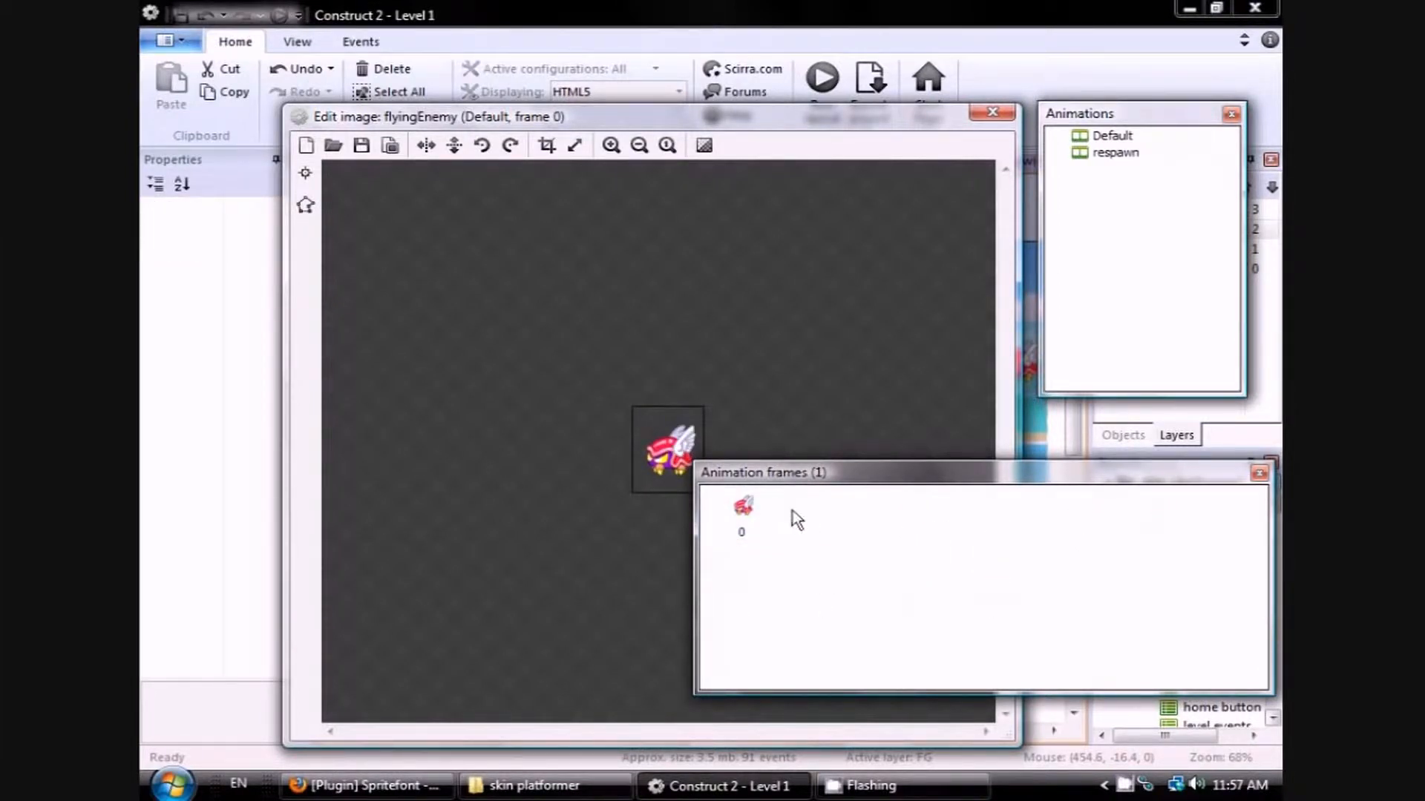
{"action": "right_click", "coordinate": [805, 505]}
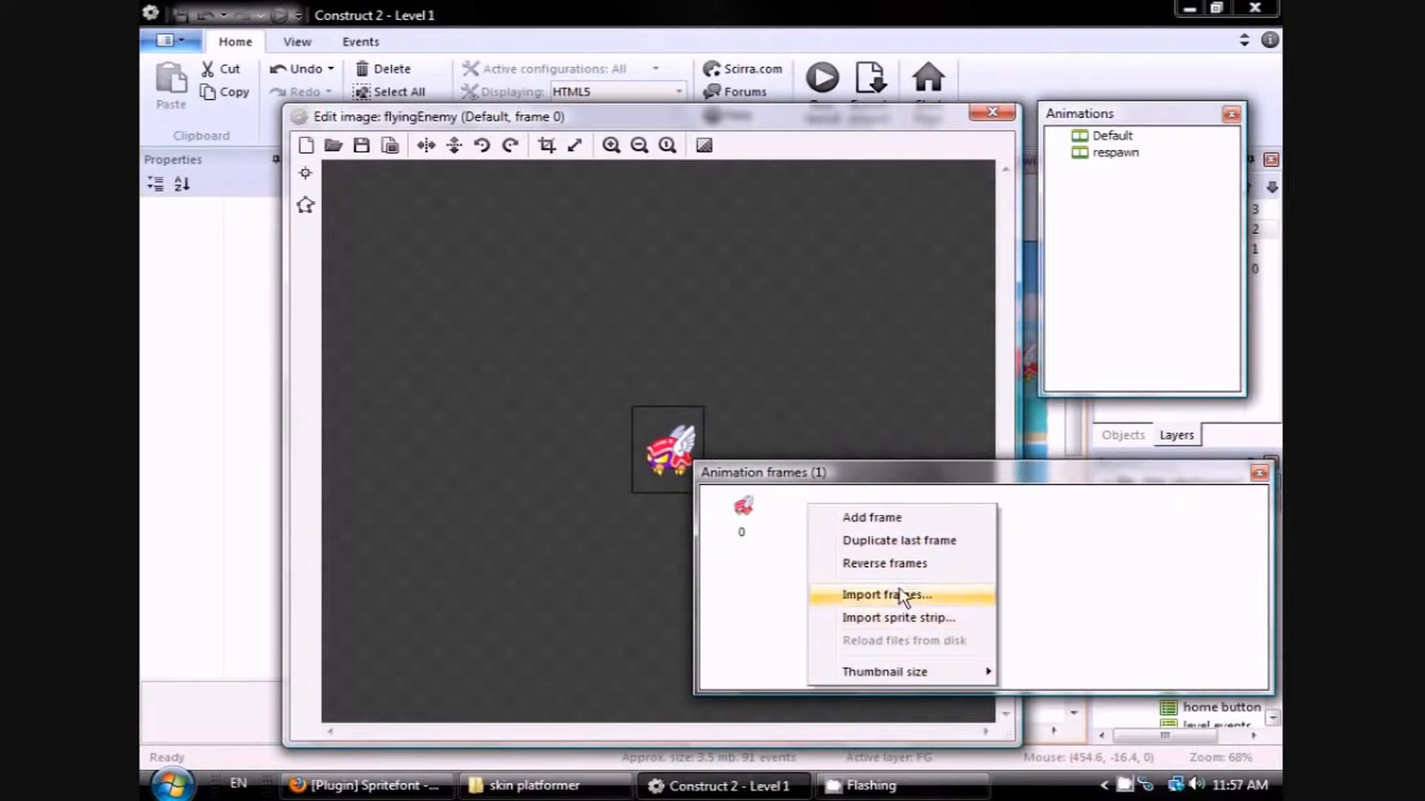
{"action": "left_click", "coordinate": [780, 563]}
{"action": "left_click", "coordinate": [744, 510]}
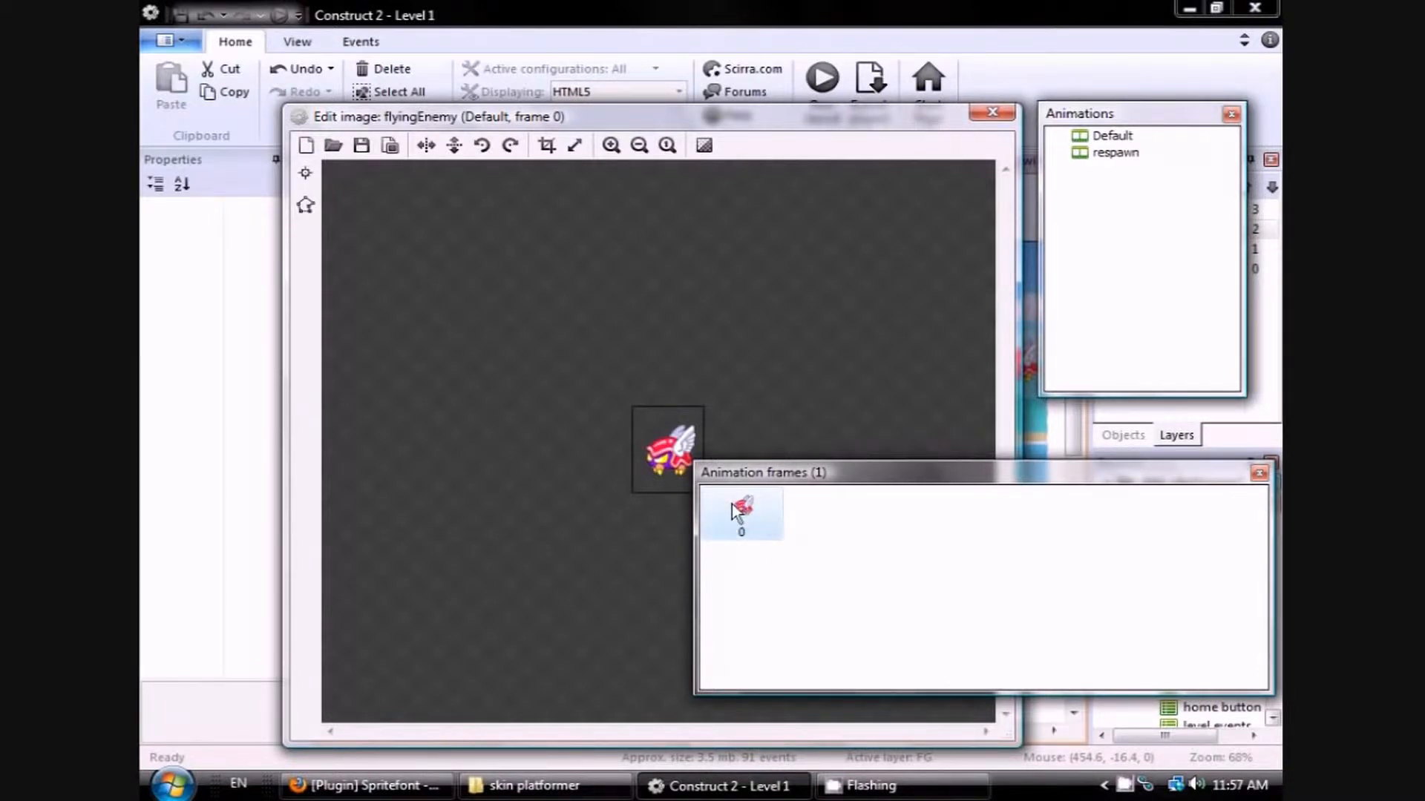
Import GemShine1.png to GemShine5.png from the skin platformer folder as frames of flyingEnemy's Default animation and delete the original enemy frame 0.
{"action": "right_click", "coordinate": [843, 512]}
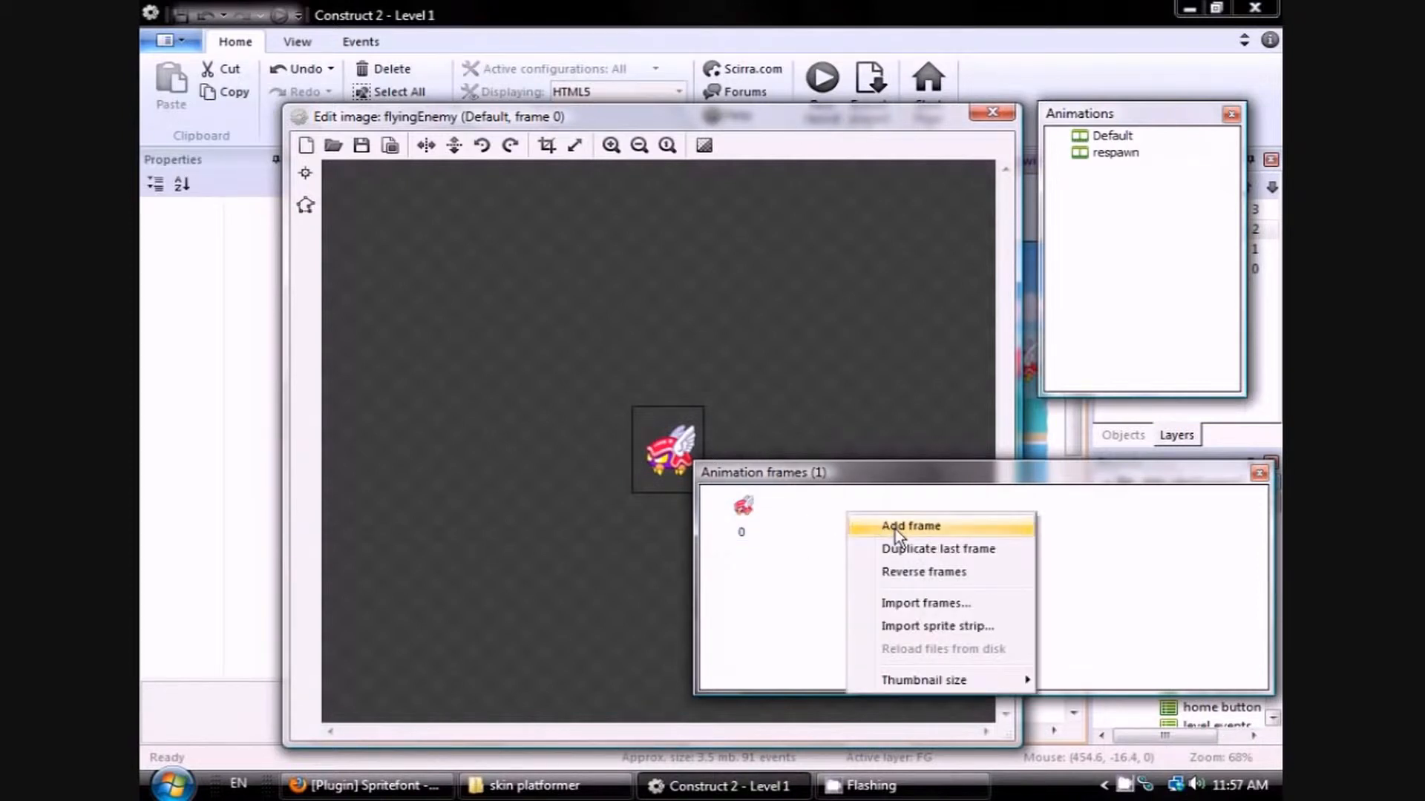
{"action": "left_click", "coordinate": [924, 604]}
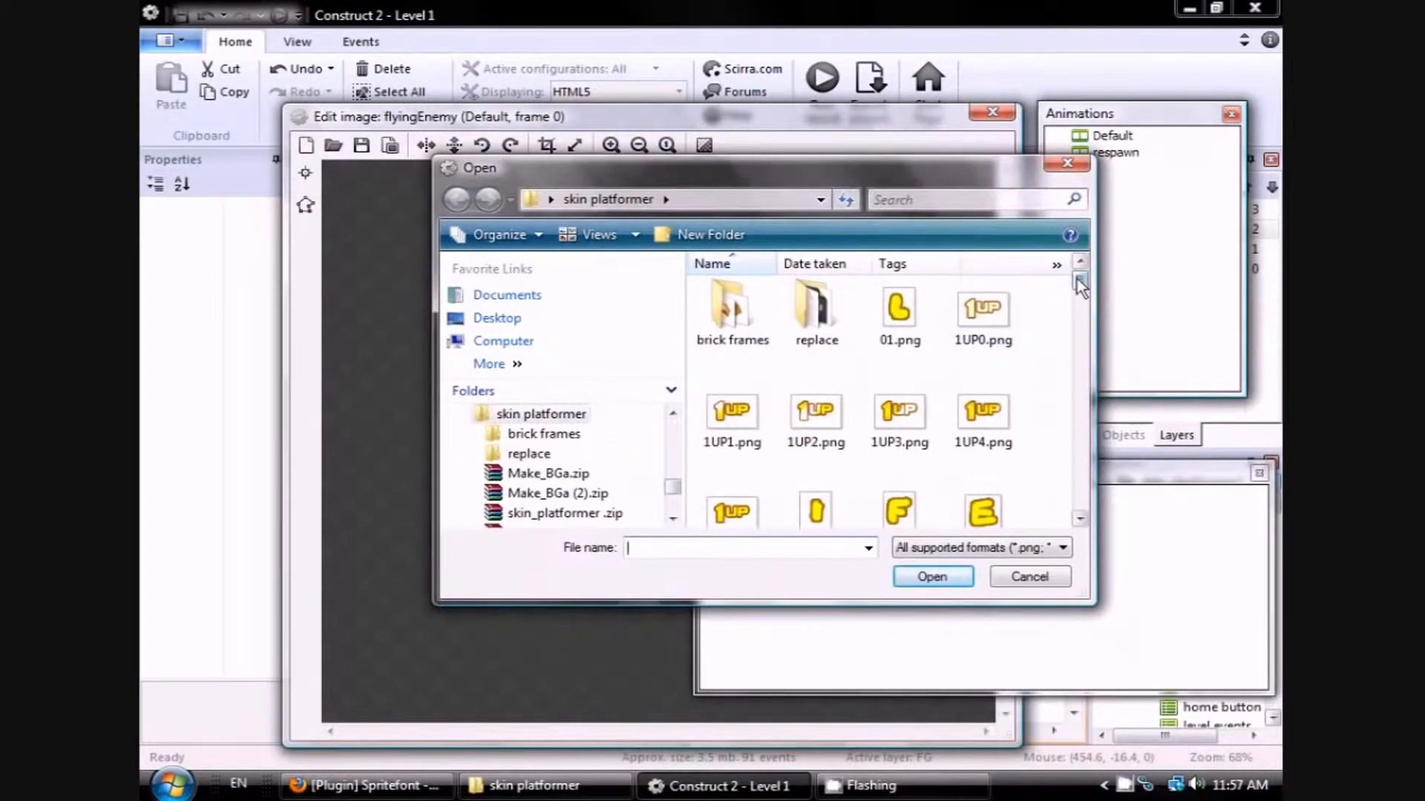
{"action": "left_click_drag", "start_coordinate": [1078, 281], "coordinate": [1088, 395]}
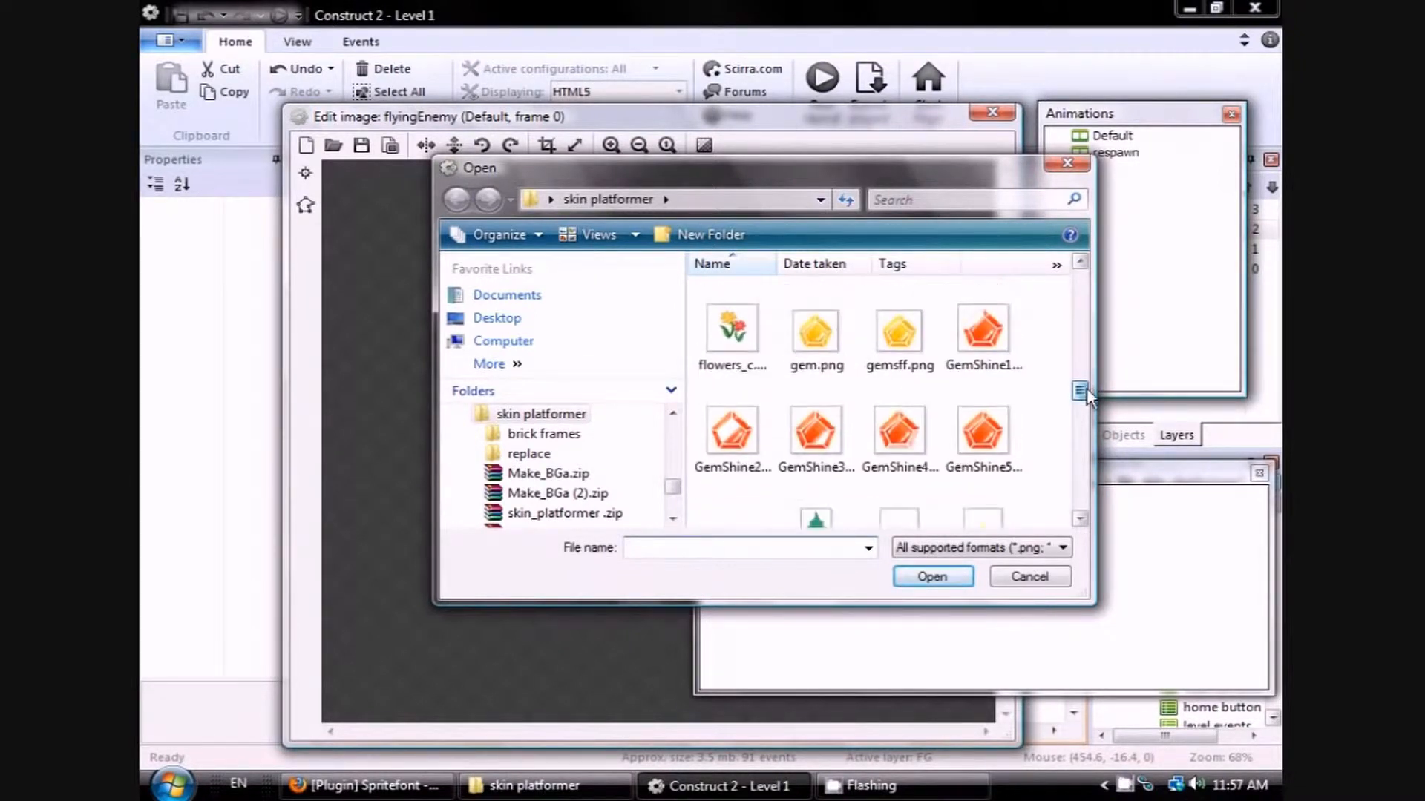
{"action": "left_click", "coordinate": [993, 332]}
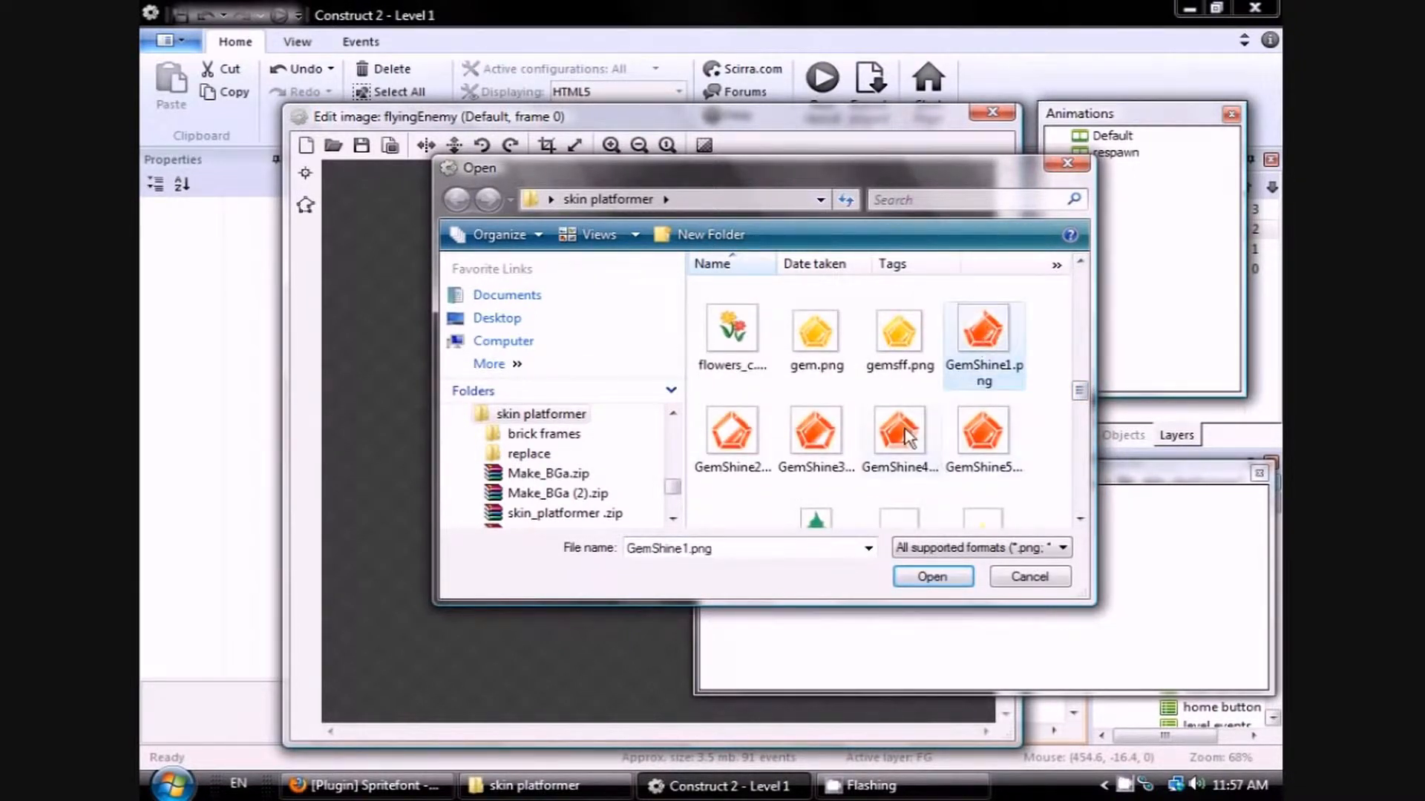
{"action": "left_click", "coordinate": [993, 440], "text": "shift"}
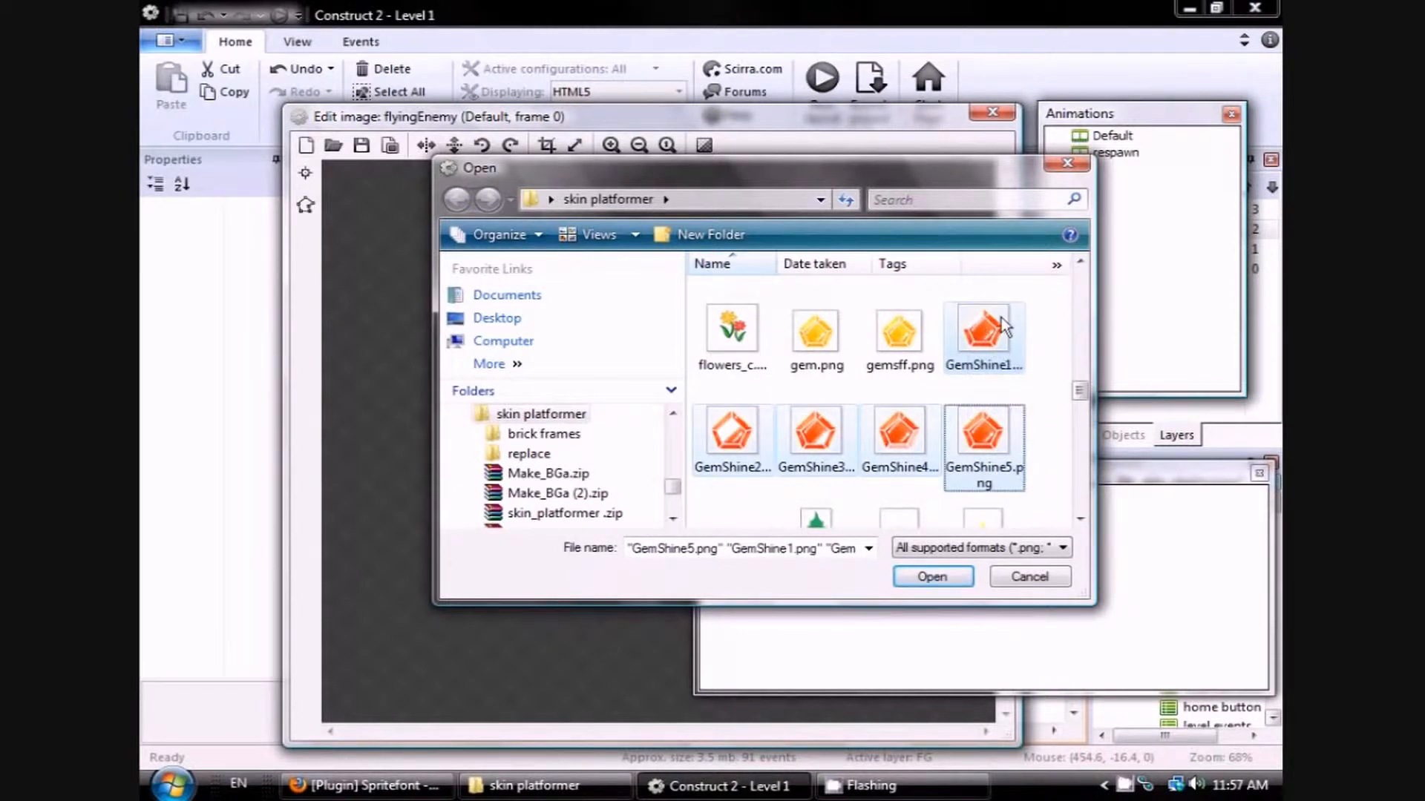
{"action": "left_click", "coordinate": [932, 577]}
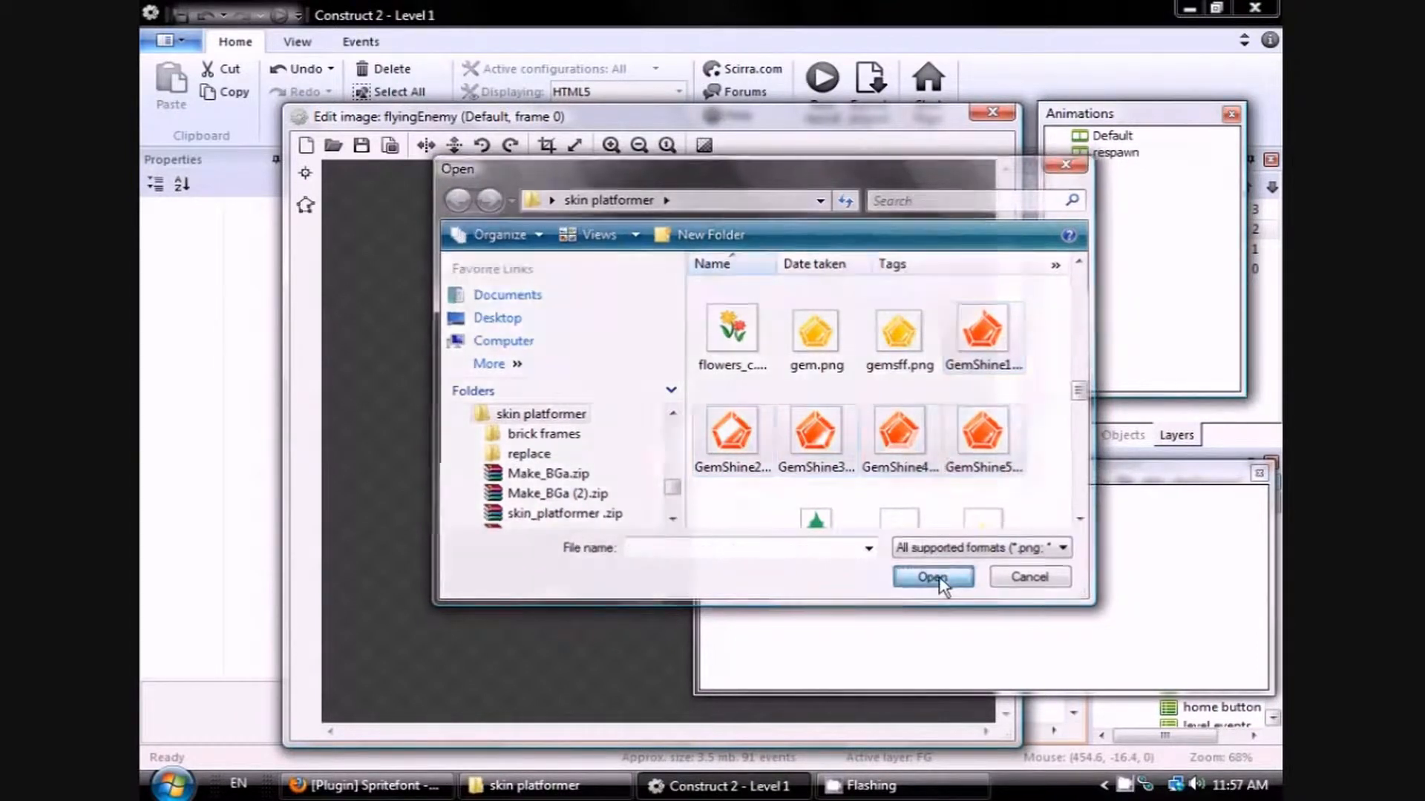
{"action": "left_click", "coordinate": [761, 520]}
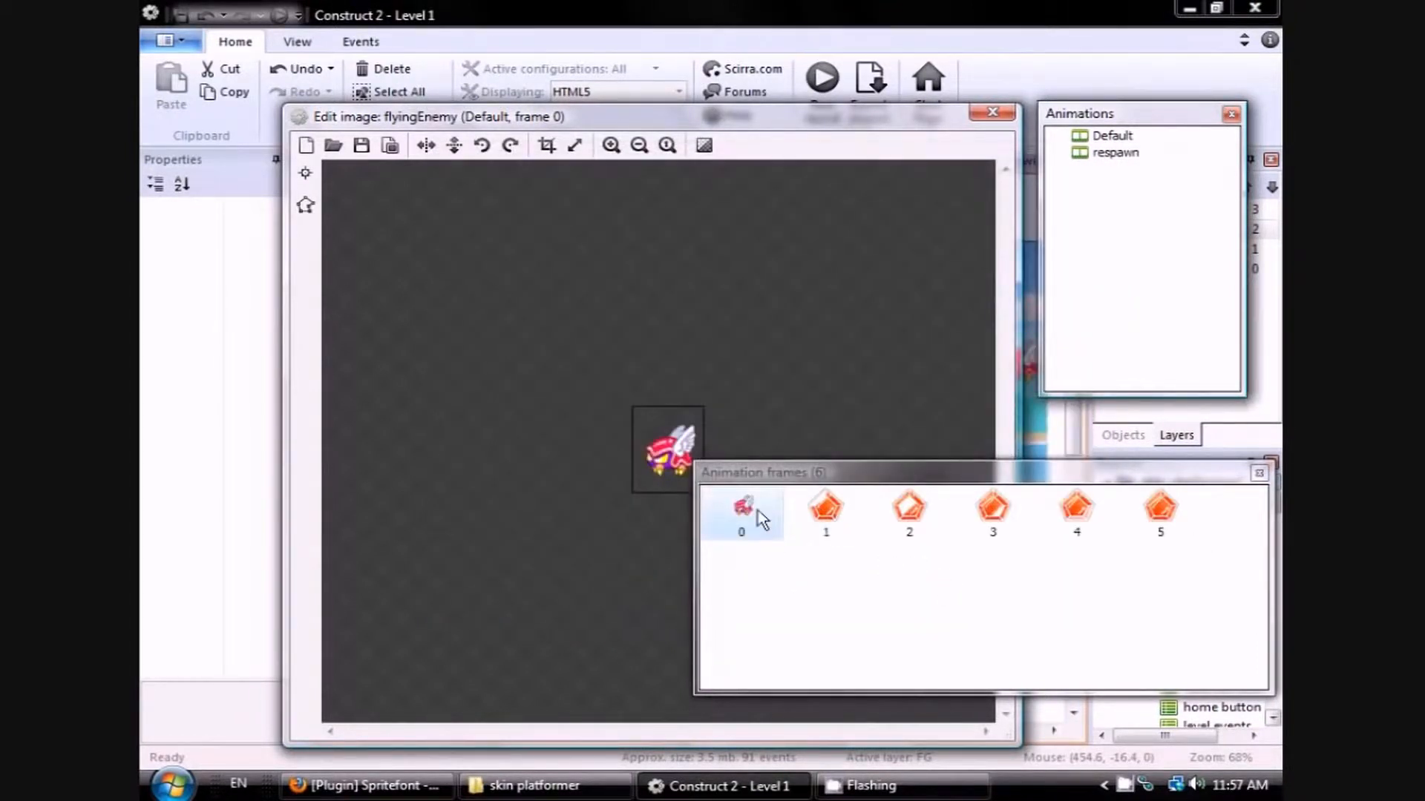
{"action": "key", "text": "Delete"}
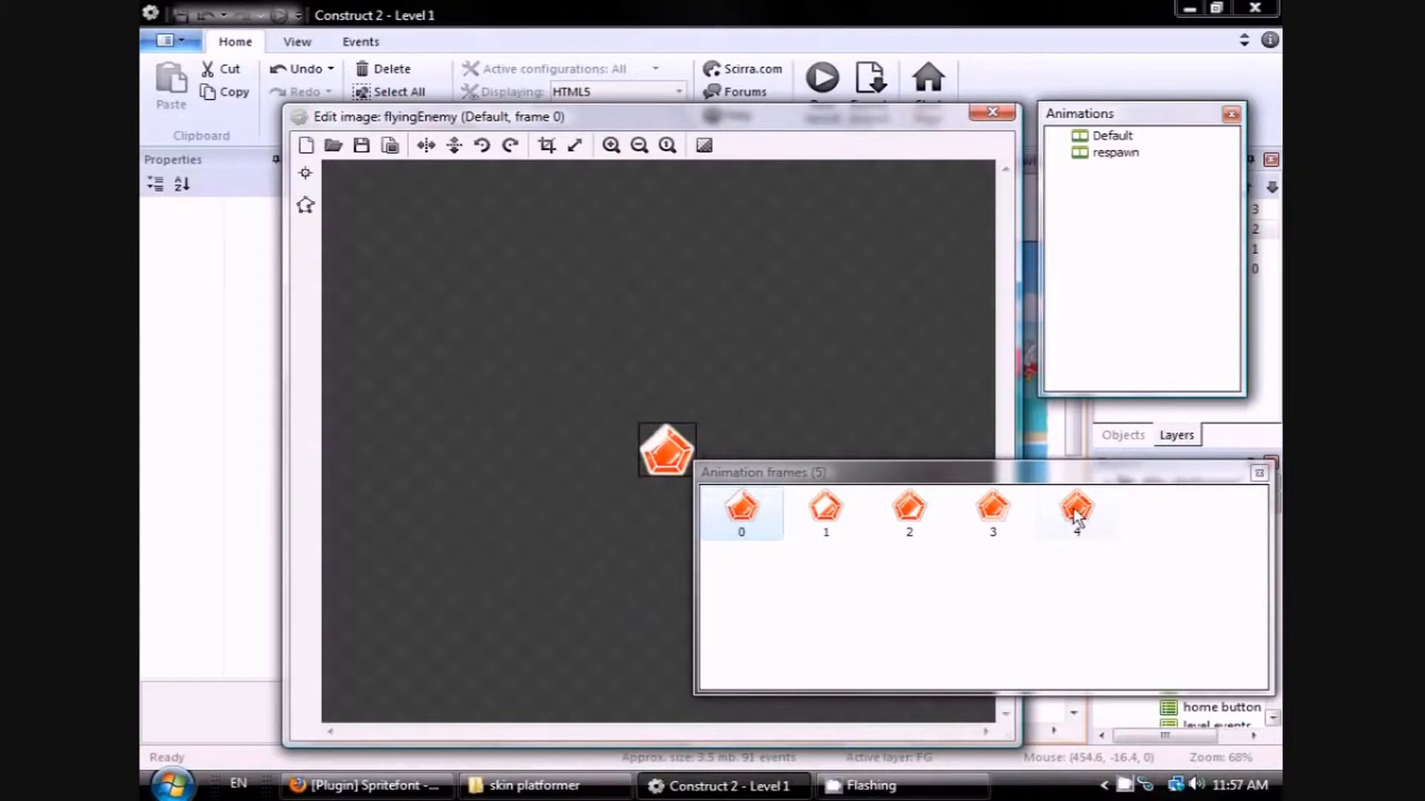
Examine the imported gem frames 0 to 4 of the Default animation in sequence, ending on frame 4.
{"action": "left_click", "coordinate": [819, 509]}
{"action": "left_click", "coordinate": [901, 511]}
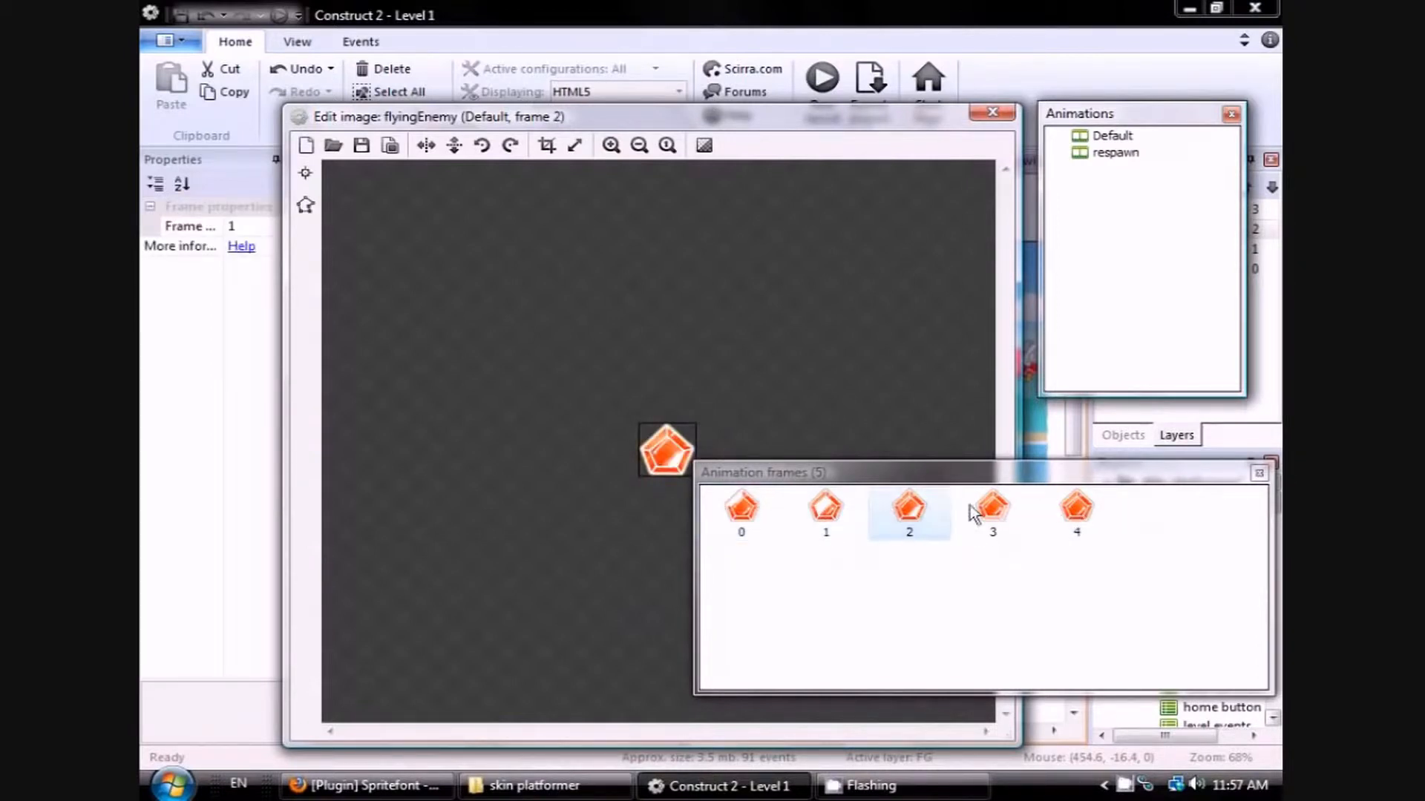
{"action": "left_click", "coordinate": [977, 510]}
{"action": "left_click", "coordinate": [1072, 514]}
{"action": "left_click", "coordinate": [744, 511]}
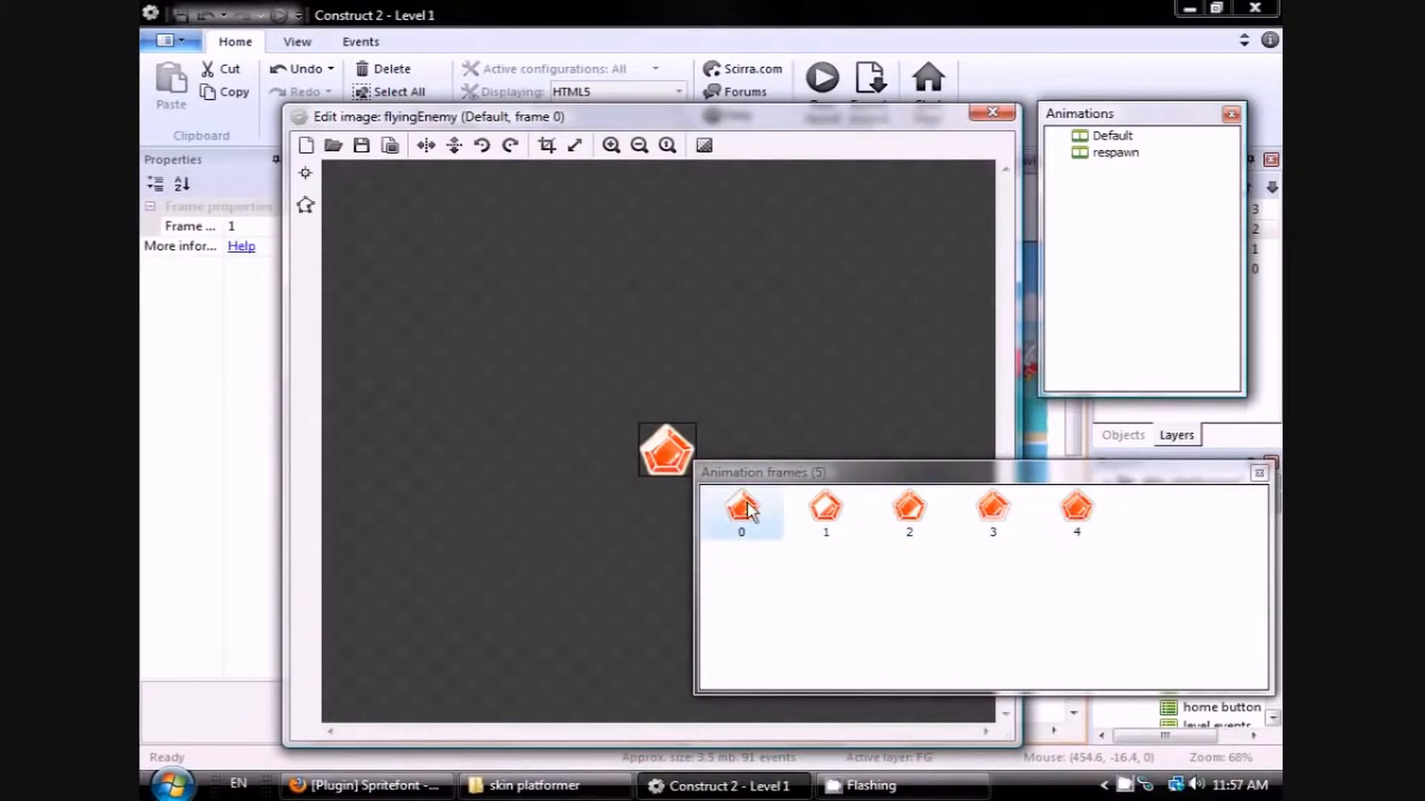
{"action": "left_click", "coordinate": [825, 509]}
{"action": "left_click", "coordinate": [912, 517]}
{"action": "left_click", "coordinate": [998, 512]}
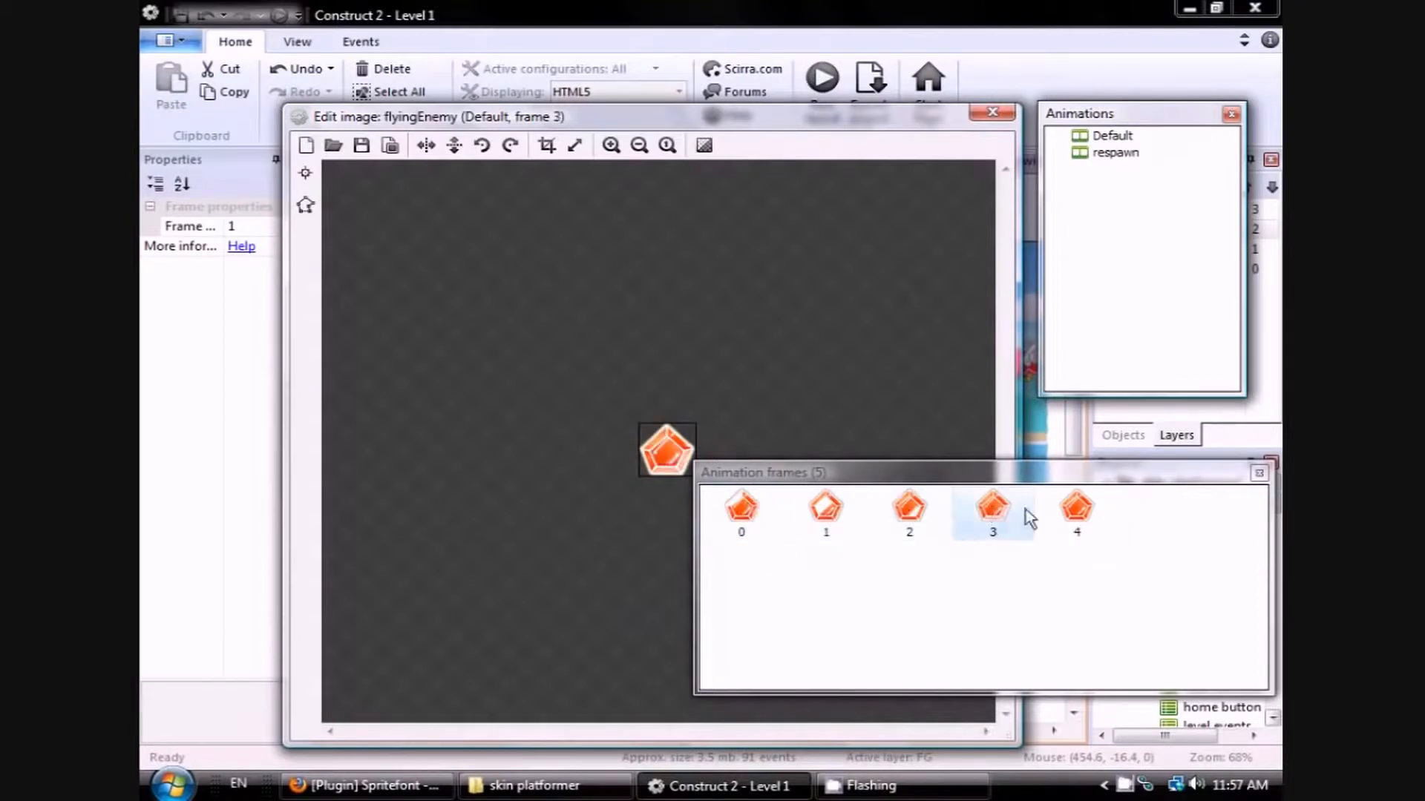
{"action": "left_click", "coordinate": [1068, 515]}
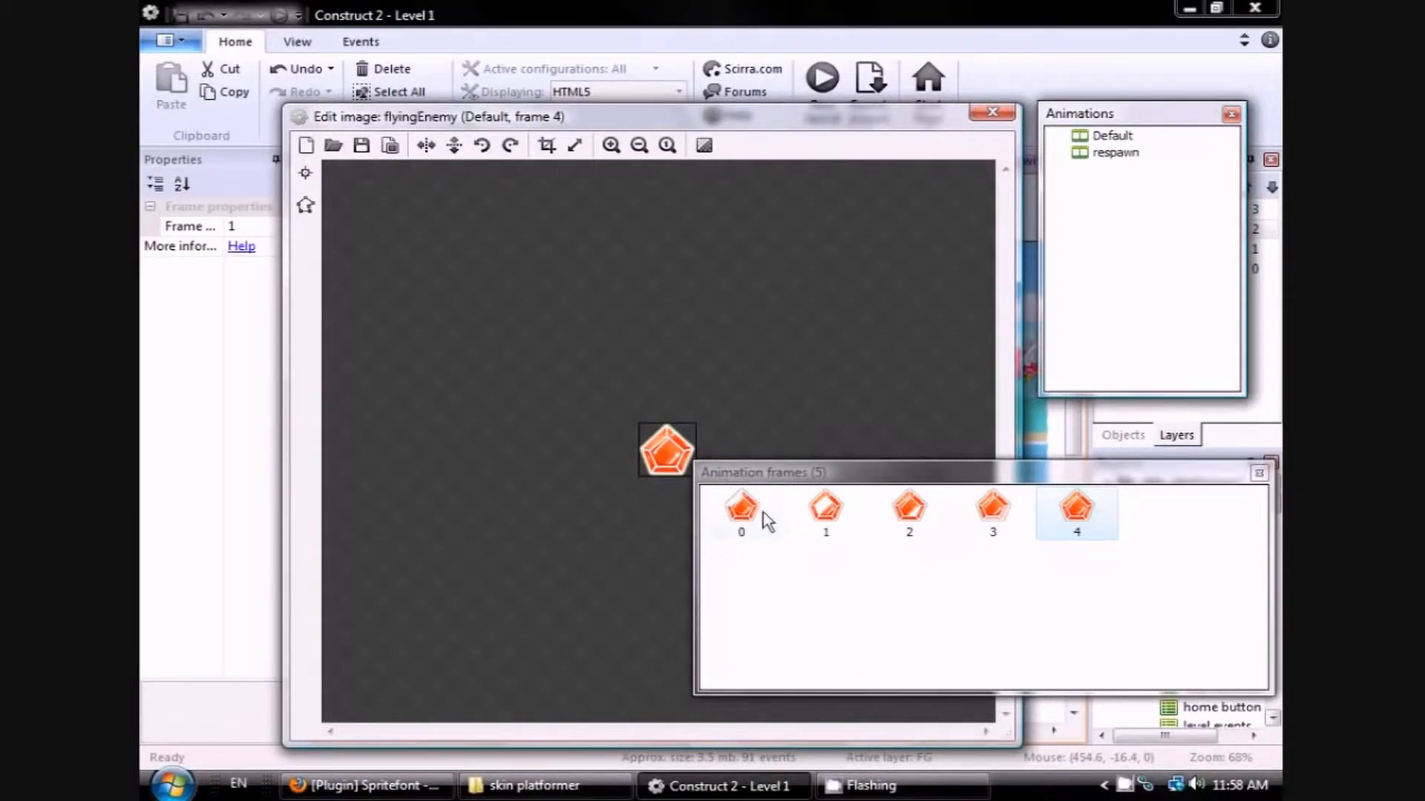
{"action": "left_click", "coordinate": [824, 508]}
{"action": "left_click", "coordinate": [909, 507]}
{"action": "left_click", "coordinate": [993, 509]}
{"action": "left_click", "coordinate": [1079, 512]}
Show the image points of frame 4 and apply its Origin point to the whole Default animation.
{"action": "left_click", "coordinate": [305, 173]}
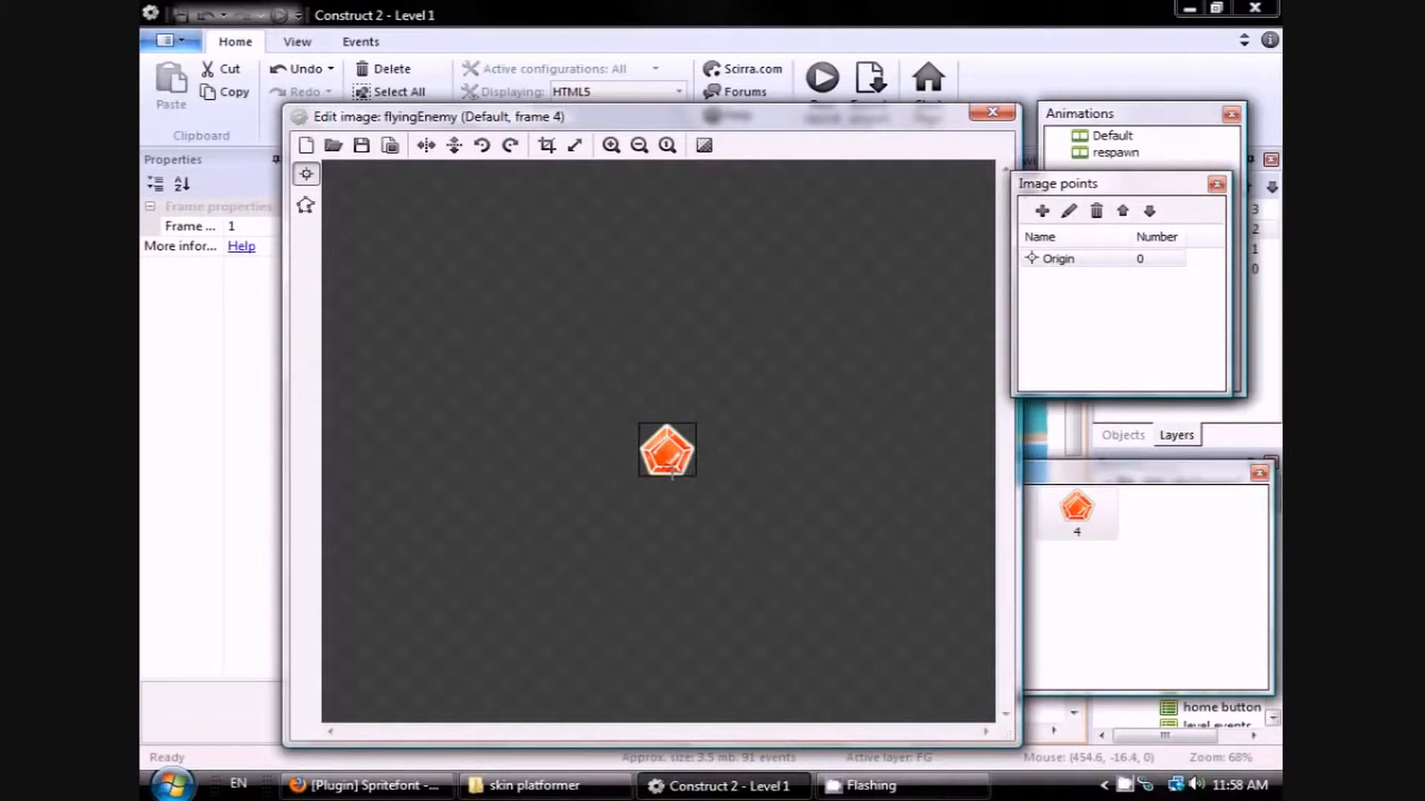
{"action": "right_click", "coordinate": [1062, 263]}
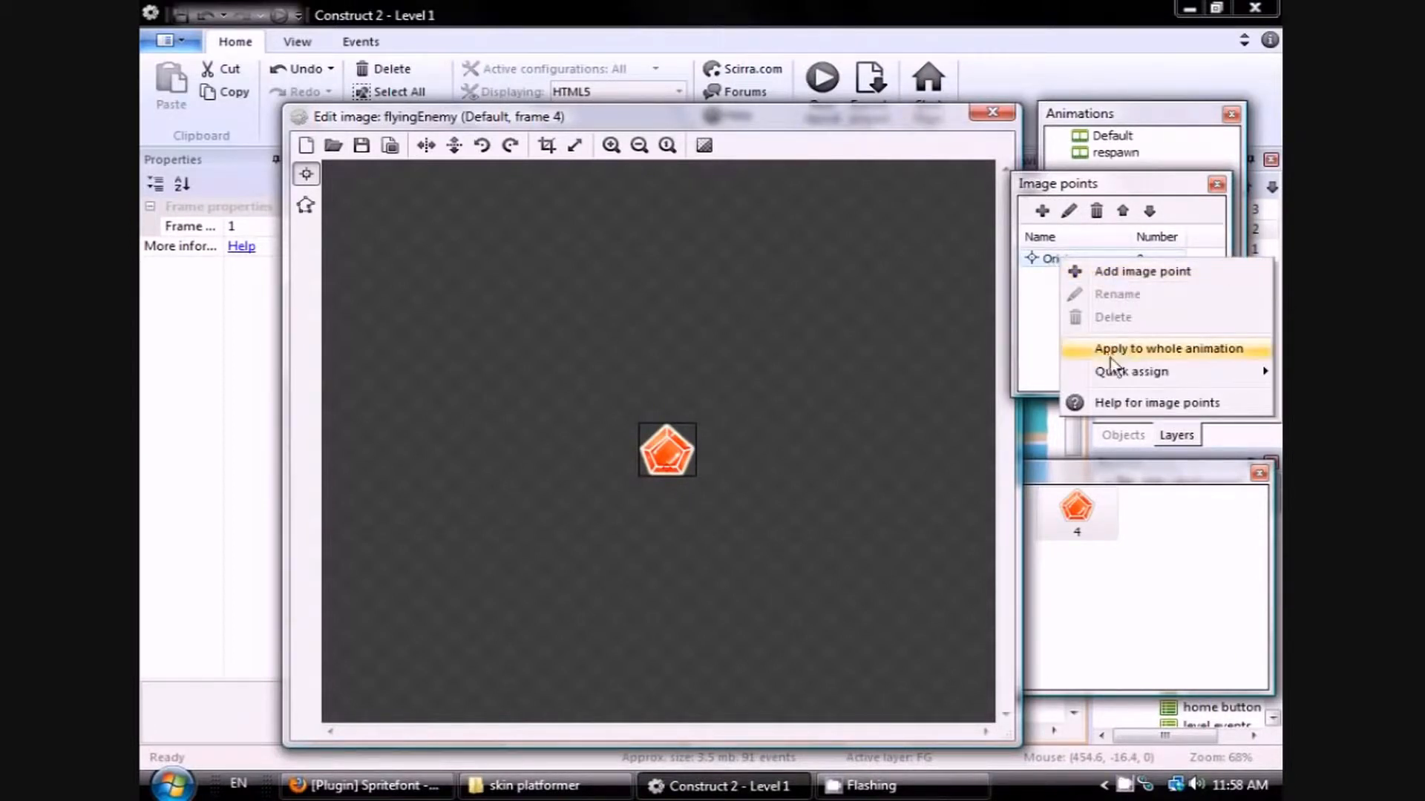
{"action": "left_click", "coordinate": [1133, 347]}
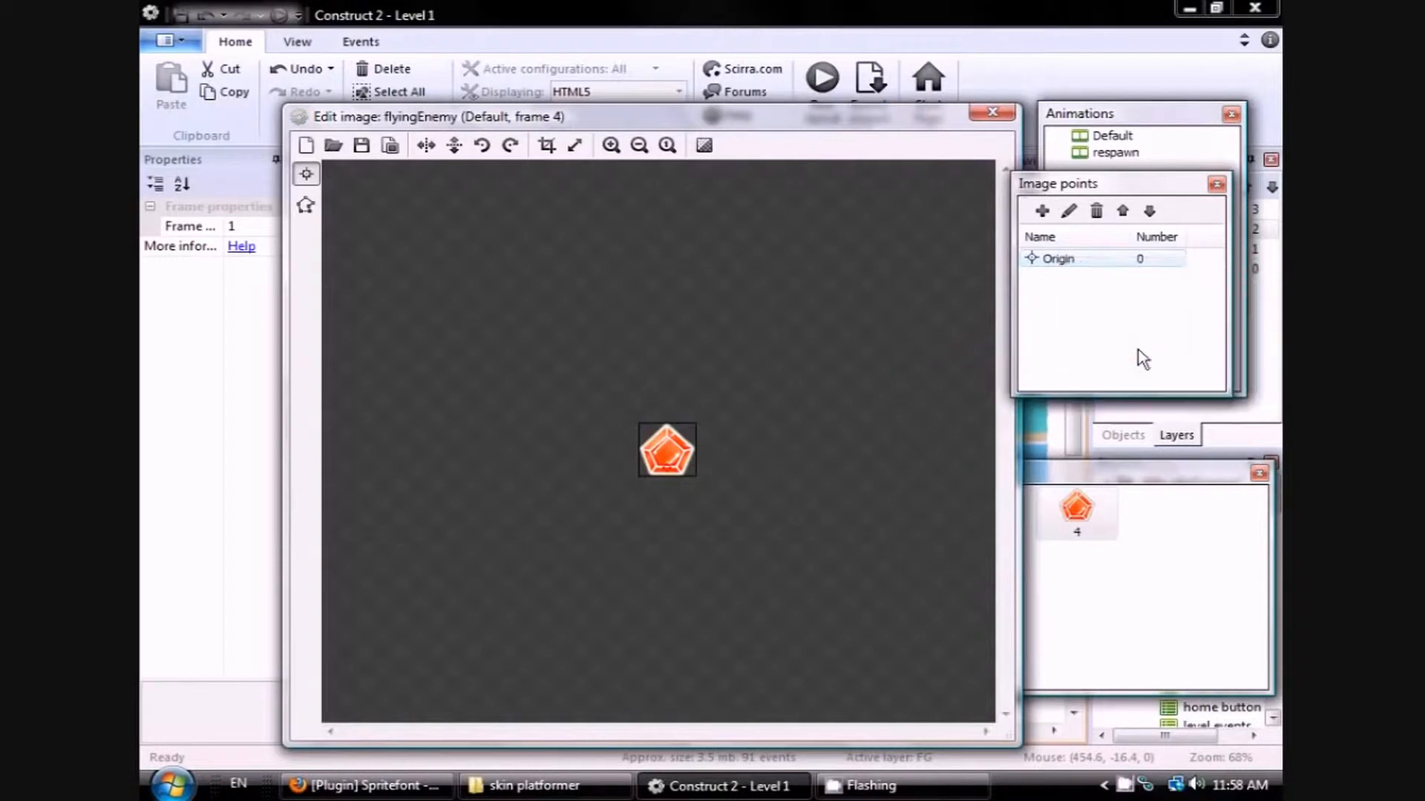
Check the origin point on each gem frame from 0 to 4 of the Default animation.
{"action": "left_click", "coordinate": [1085, 475]}
{"action": "left_click", "coordinate": [742, 511]}
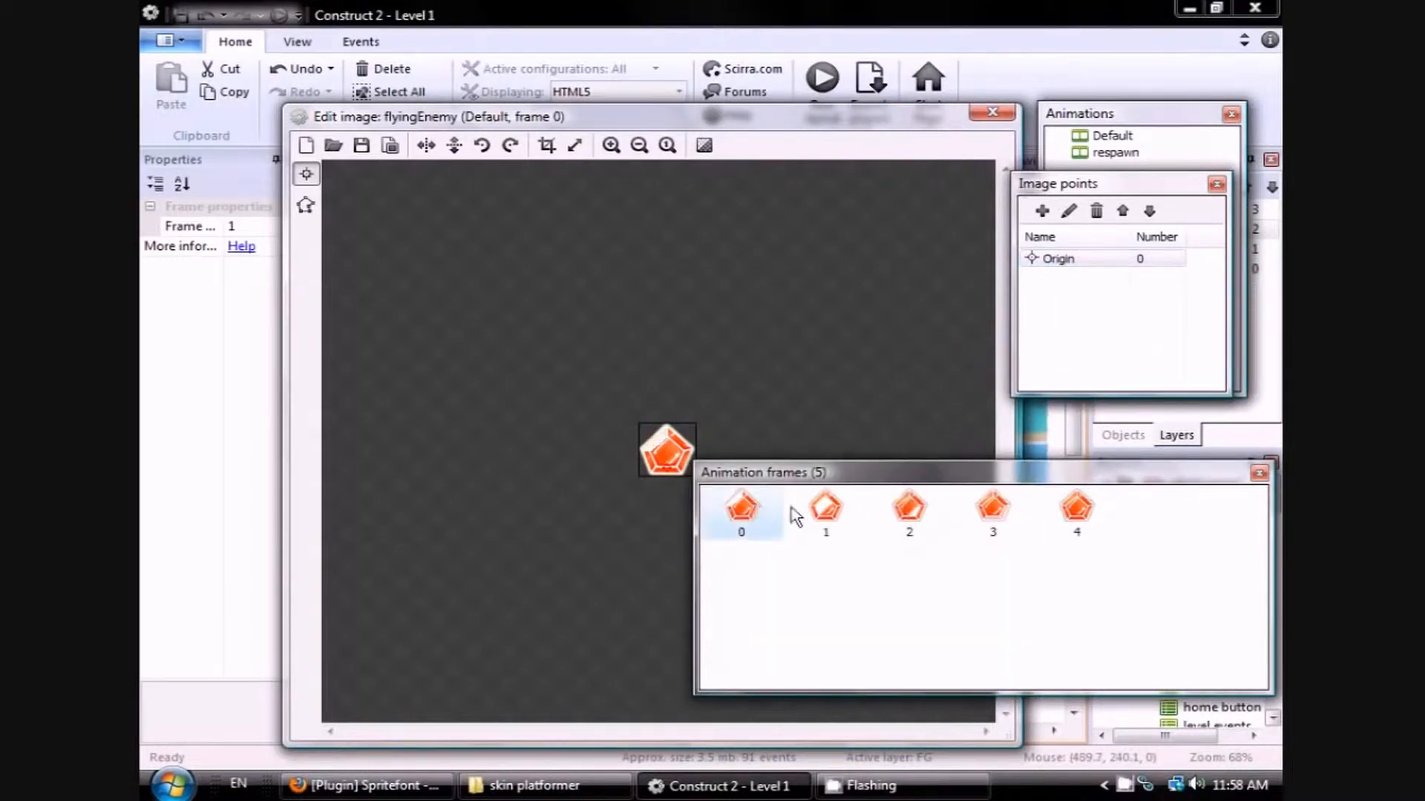
{"action": "left_click", "coordinate": [826, 511]}
{"action": "left_click", "coordinate": [911, 511]}
{"action": "left_click", "coordinate": [993, 510]}
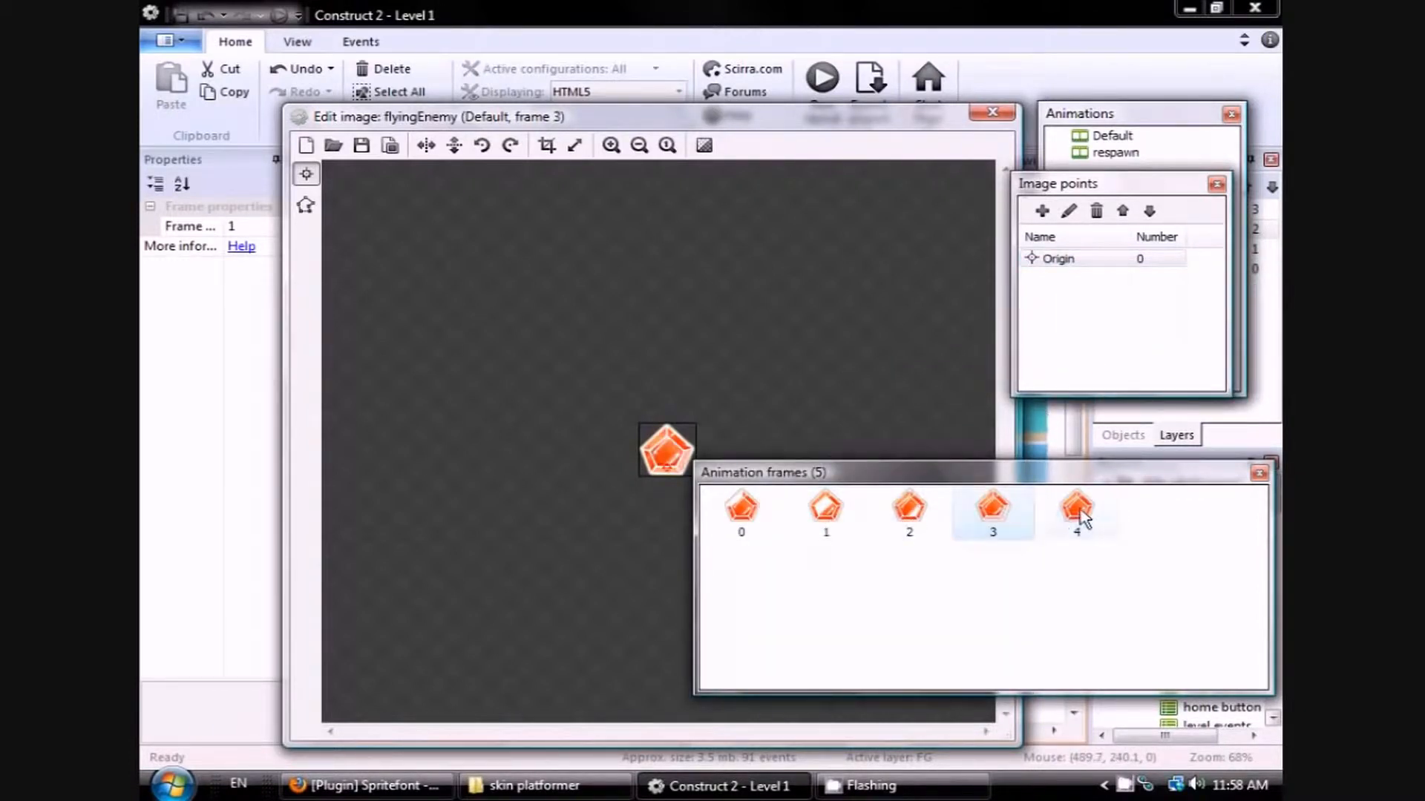
{"action": "left_click", "coordinate": [1077, 511]}
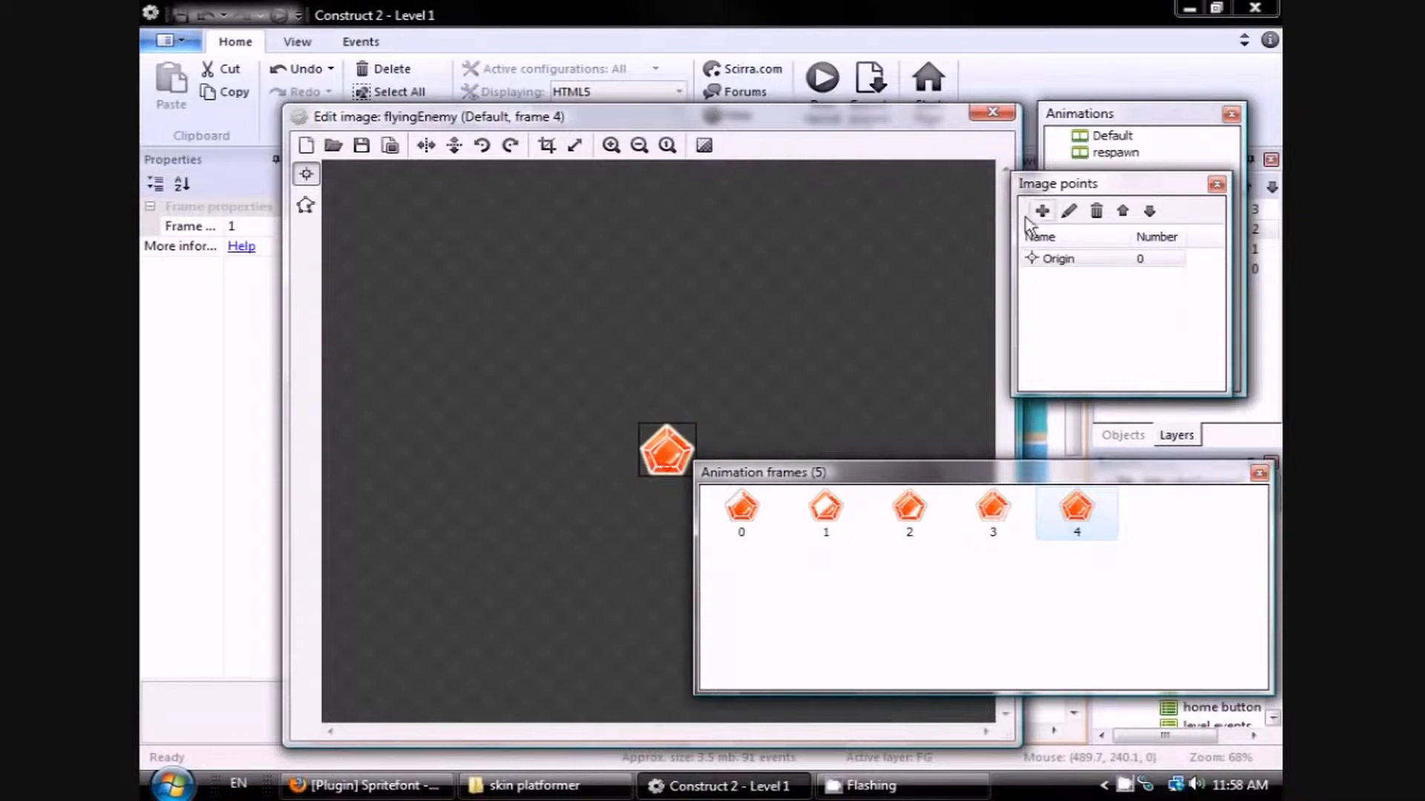
Compare flyingEnemy's respawn animation frames with the Default animation, ending on Default.
{"action": "left_click_drag", "start_coordinate": [904, 110], "coordinate": [985, 171]}
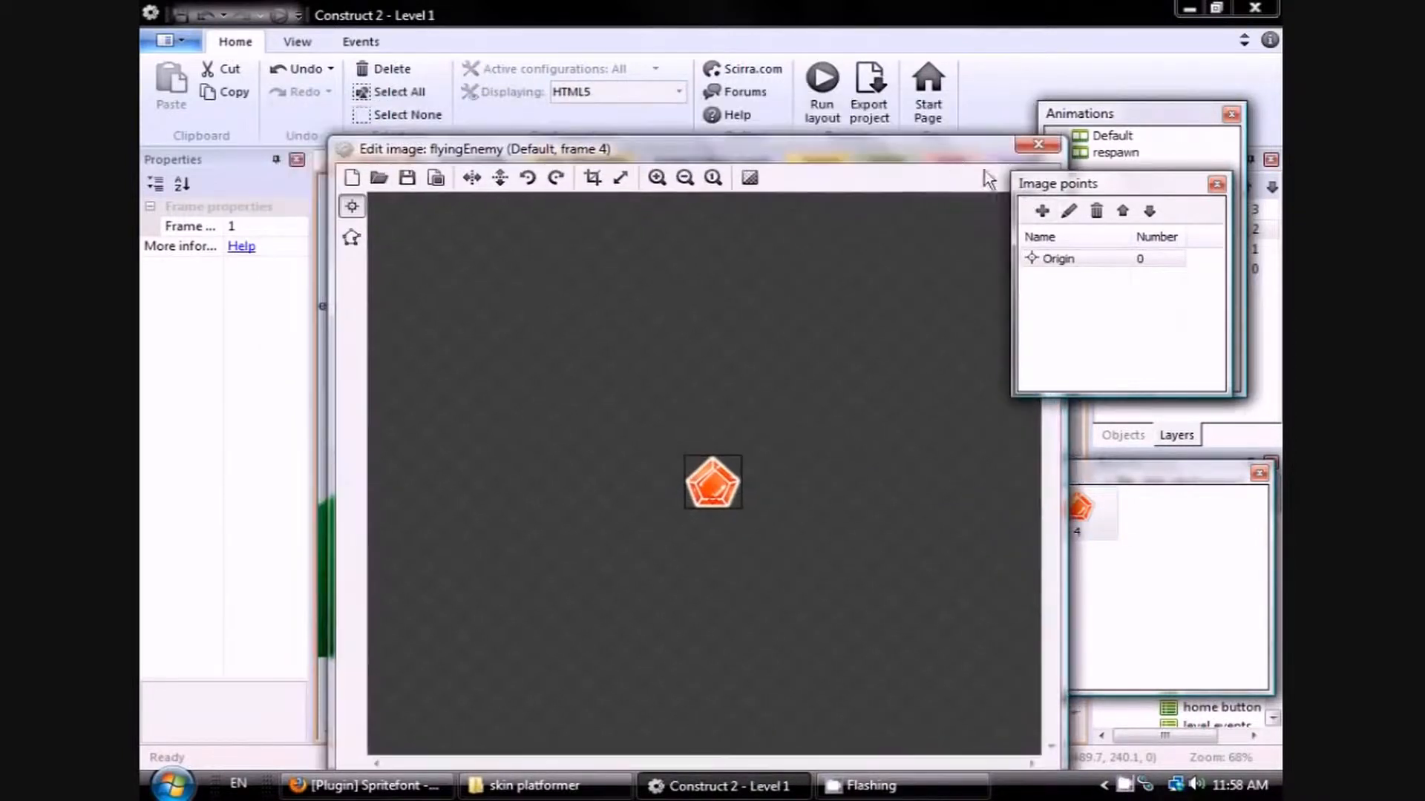
{"action": "left_click", "coordinate": [1185, 488]}
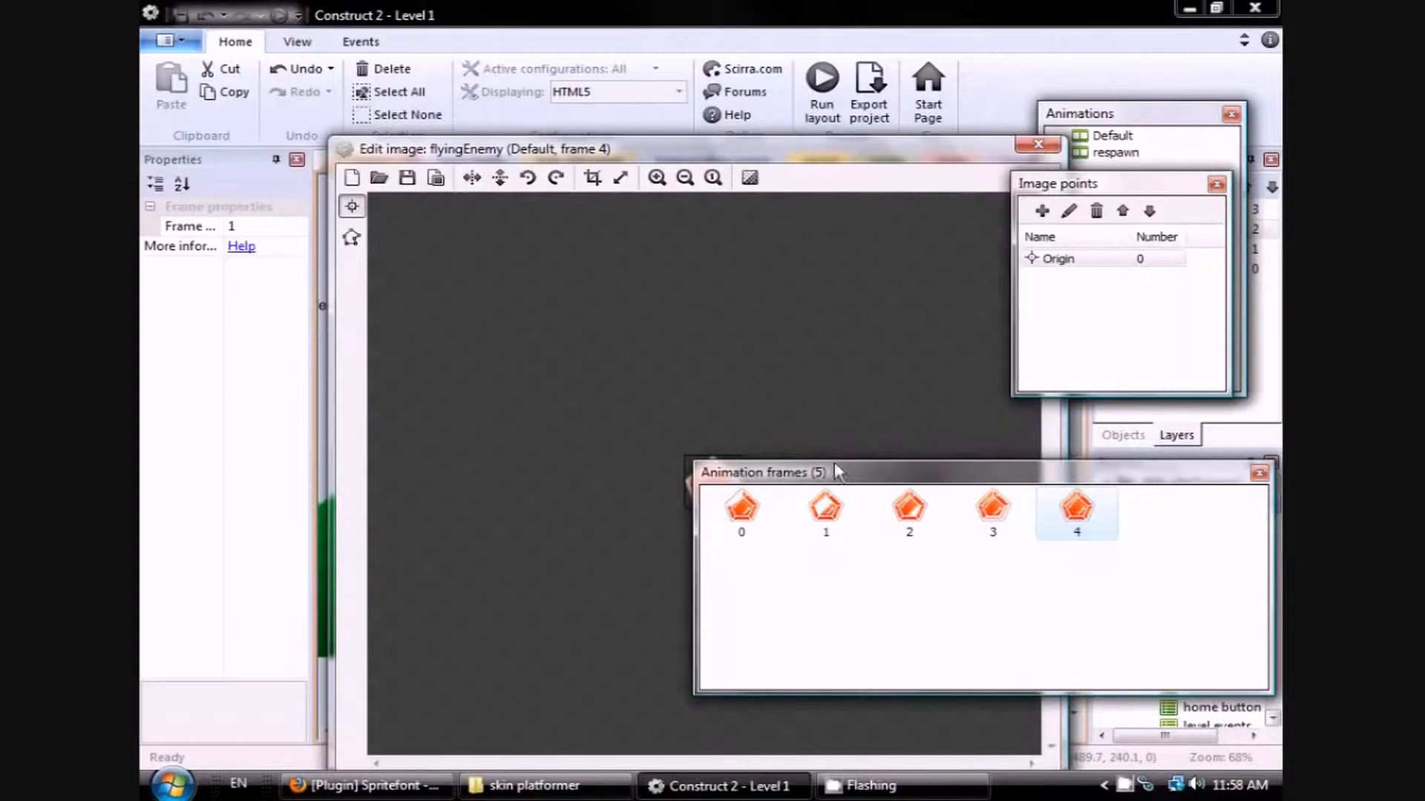
{"action": "left_click", "coordinate": [1154, 124]}
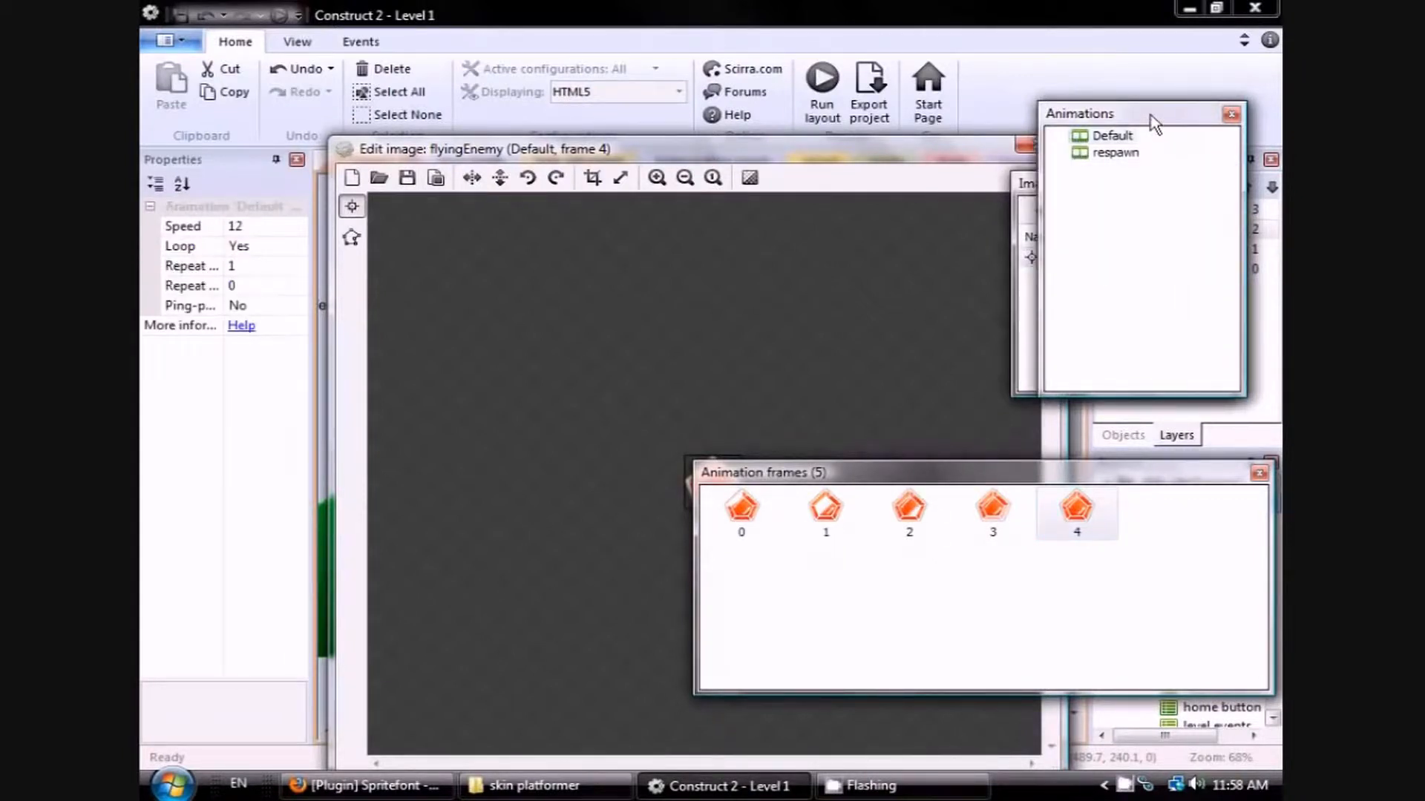
{"action": "left_click", "coordinate": [1116, 152]}
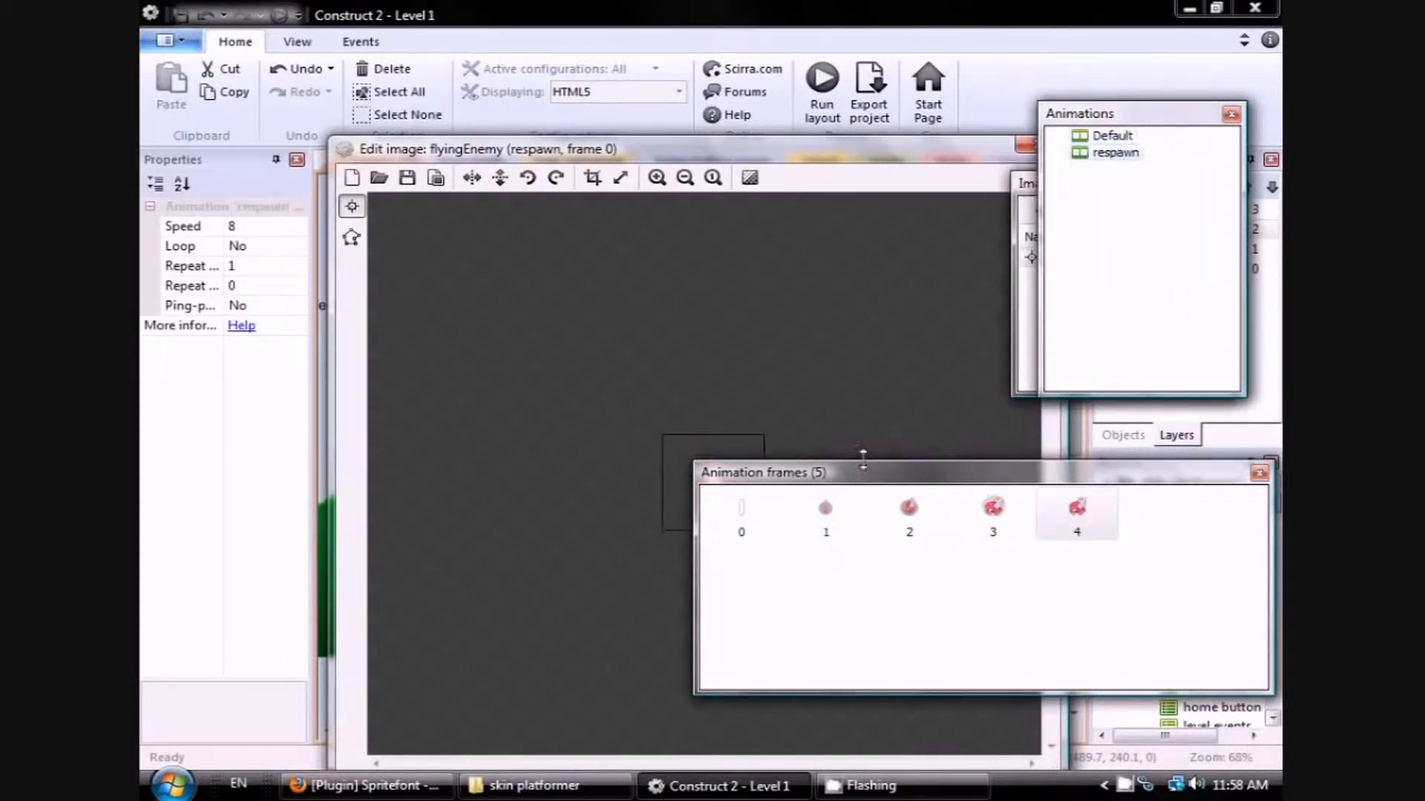
{"action": "left_click", "coordinate": [1111, 136]}
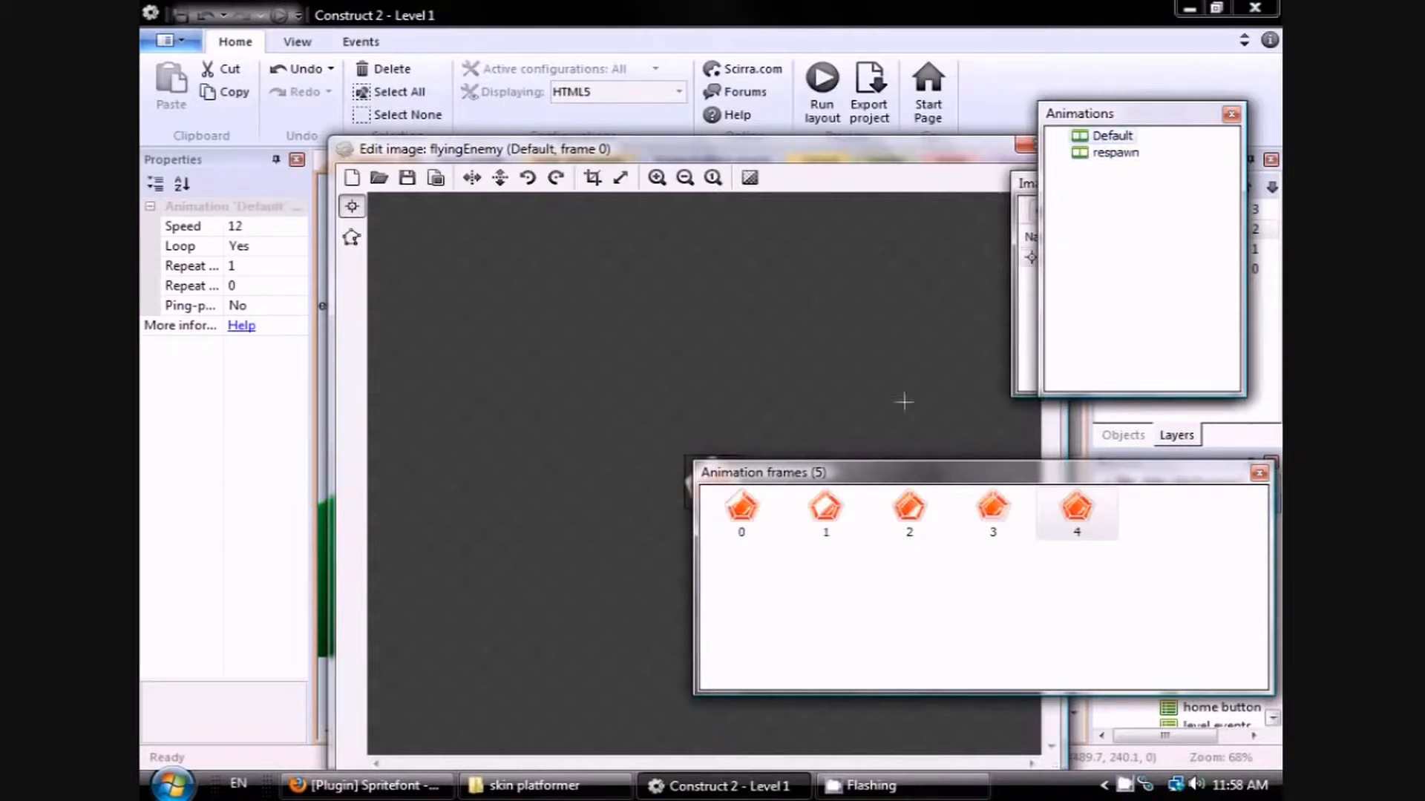
Try frame speeds of 0.5 and 2 on frame 1 of flyingEnemy's Default animation.
{"action": "left_click", "coordinate": [1106, 153]}
{"action": "left_click", "coordinate": [1110, 136]}
{"action": "left_click", "coordinate": [826, 510]}
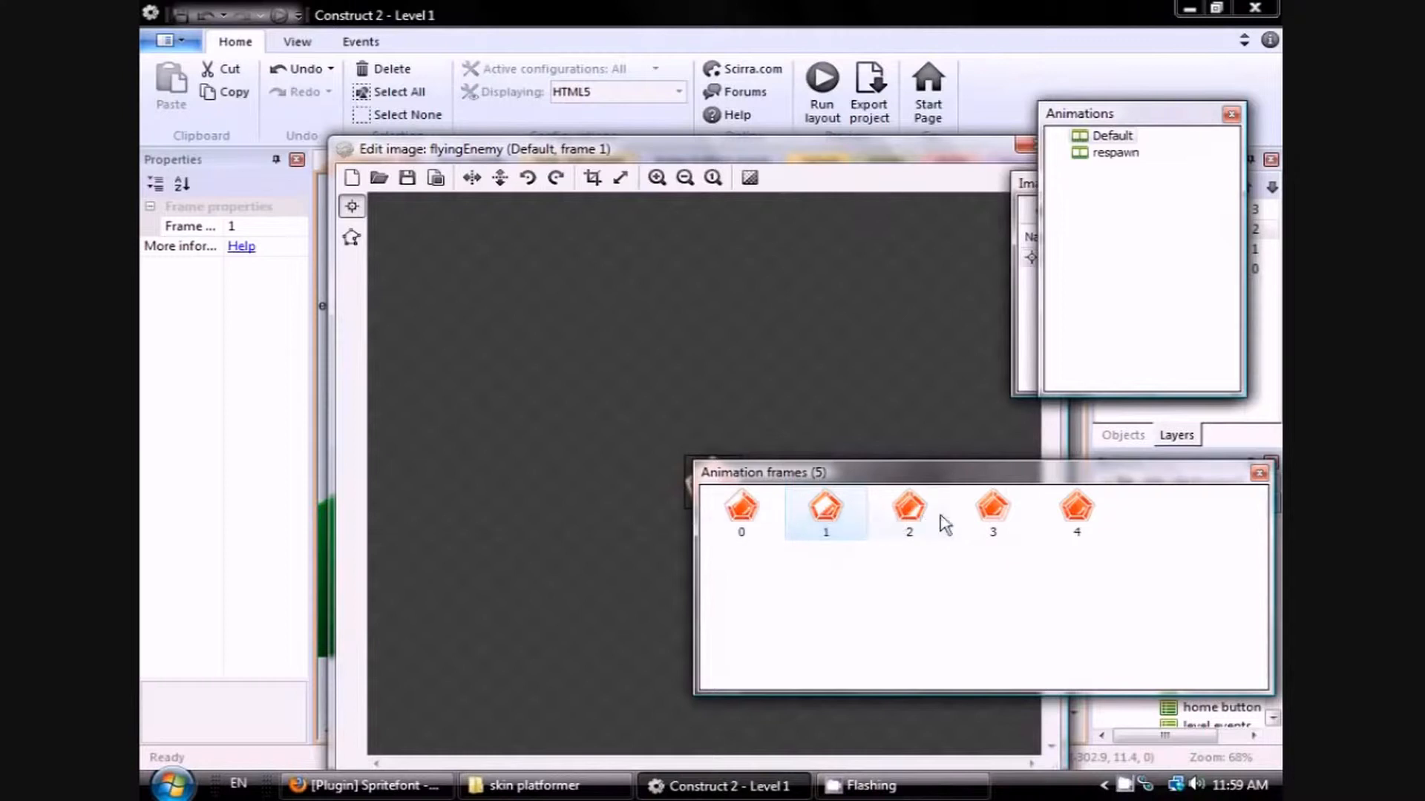
{"action": "left_click", "coordinate": [279, 229]}
{"action": "left_click", "coordinate": [278, 228]}
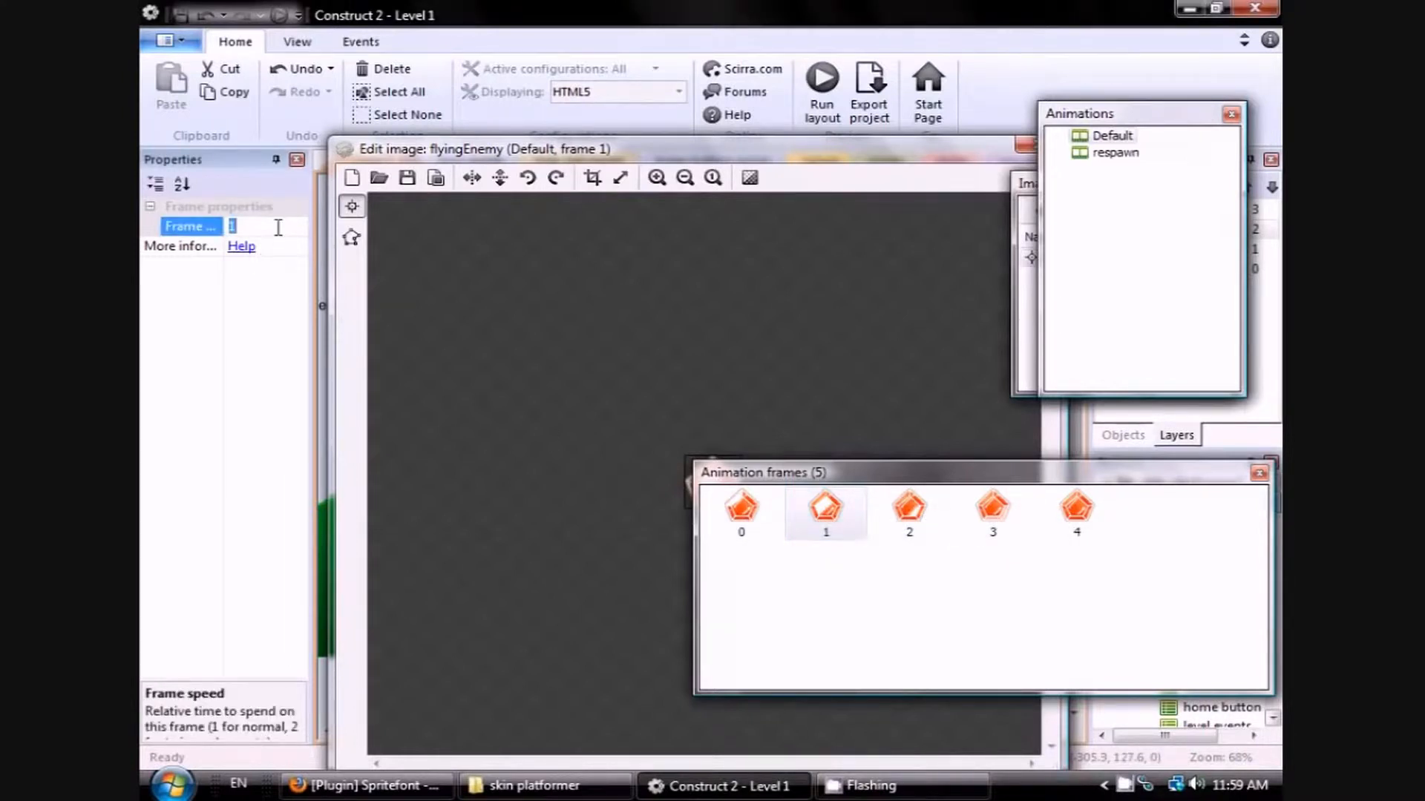
{"action": "key", "text": "Return"}
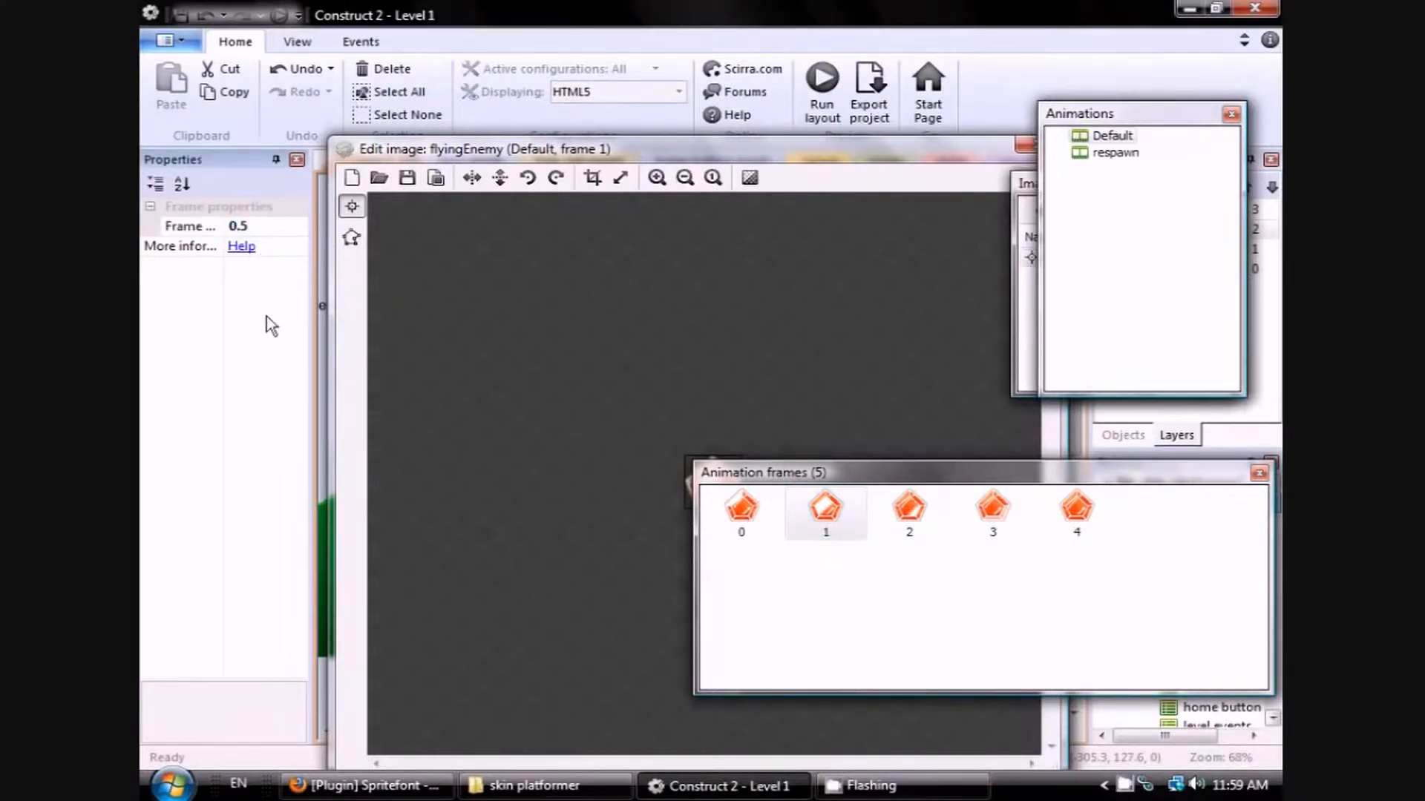
{"action": "type", "text": "2"}
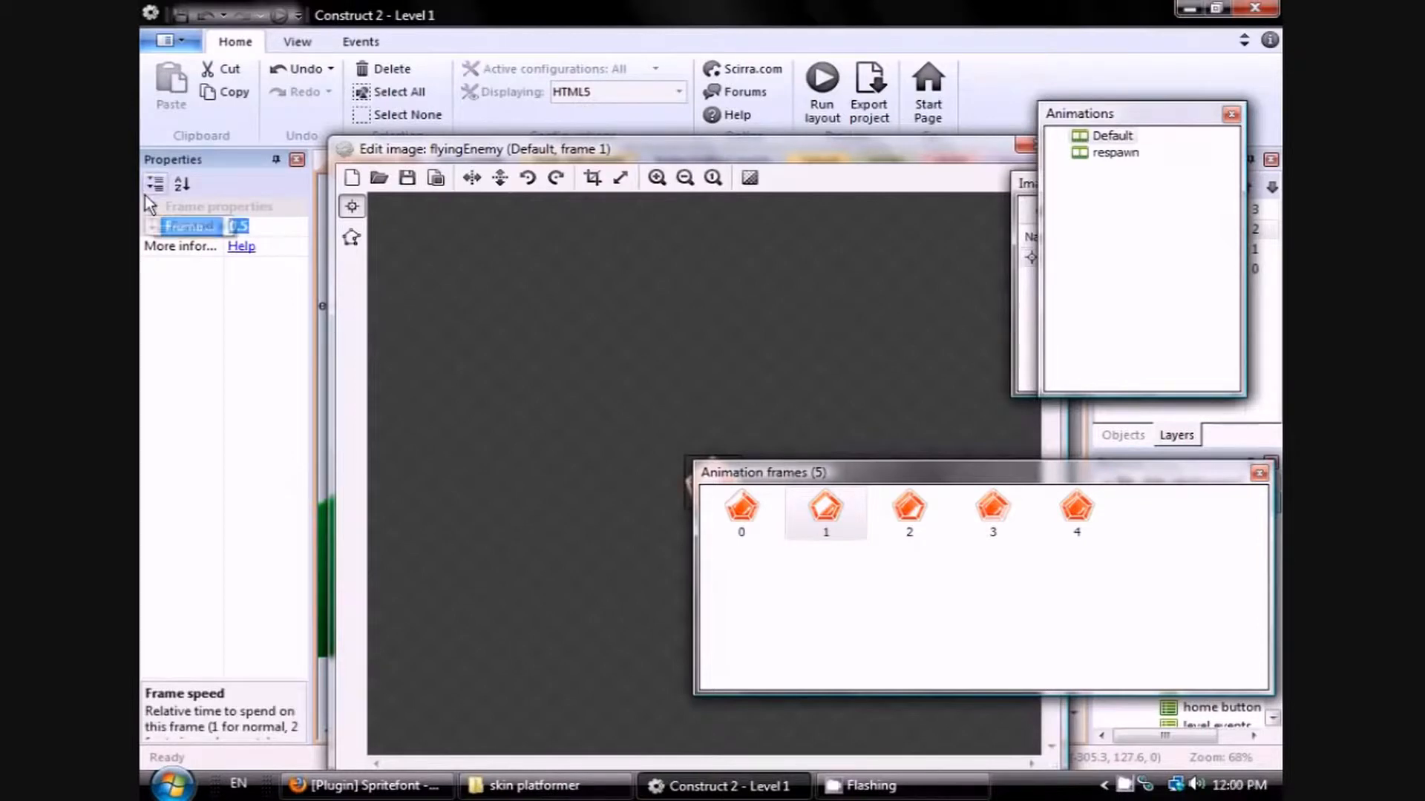
{"action": "key", "text": "Return"}
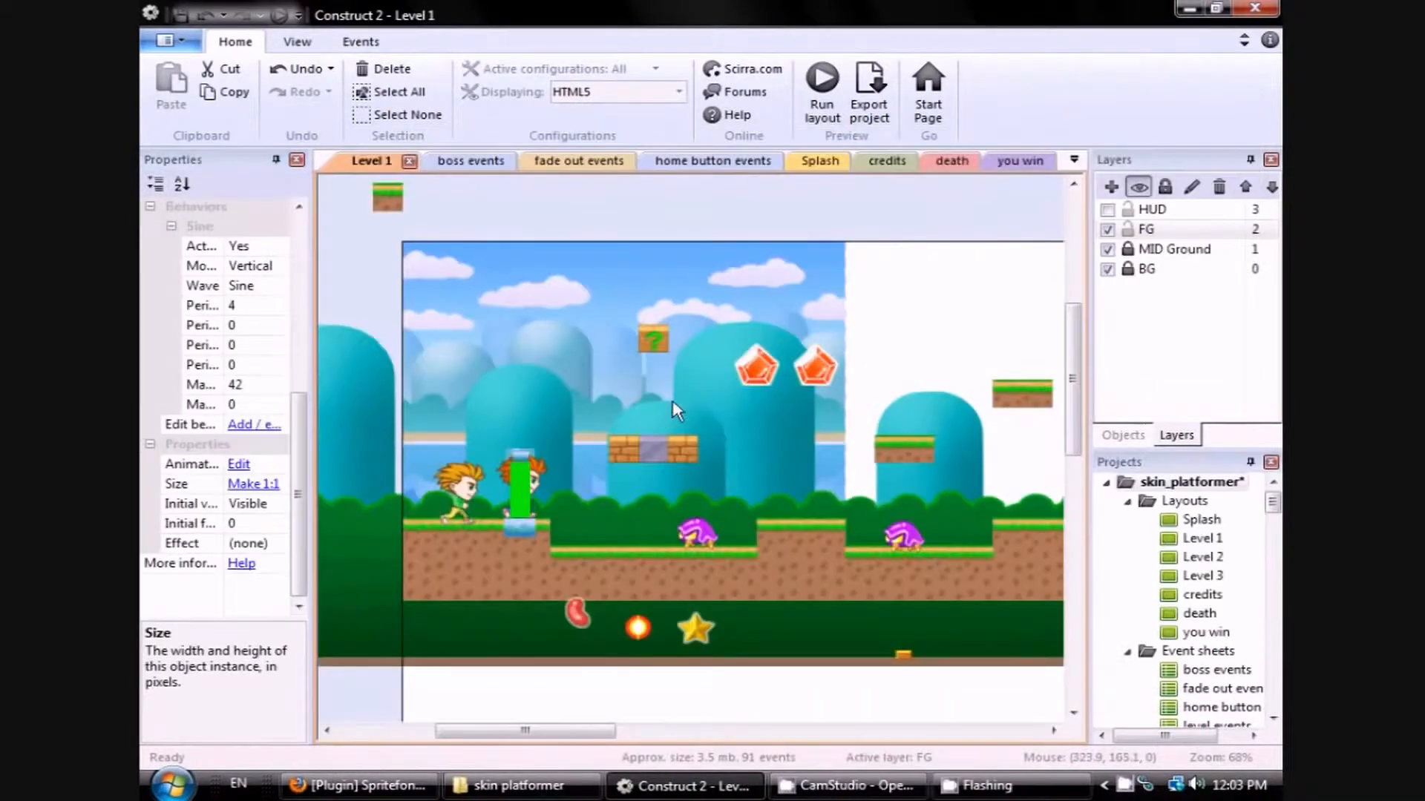
Run the Level 1 layout and play up to the gem enemies, jumping over the blocks to test them.
{"action": "left_click", "coordinate": [821, 83]}
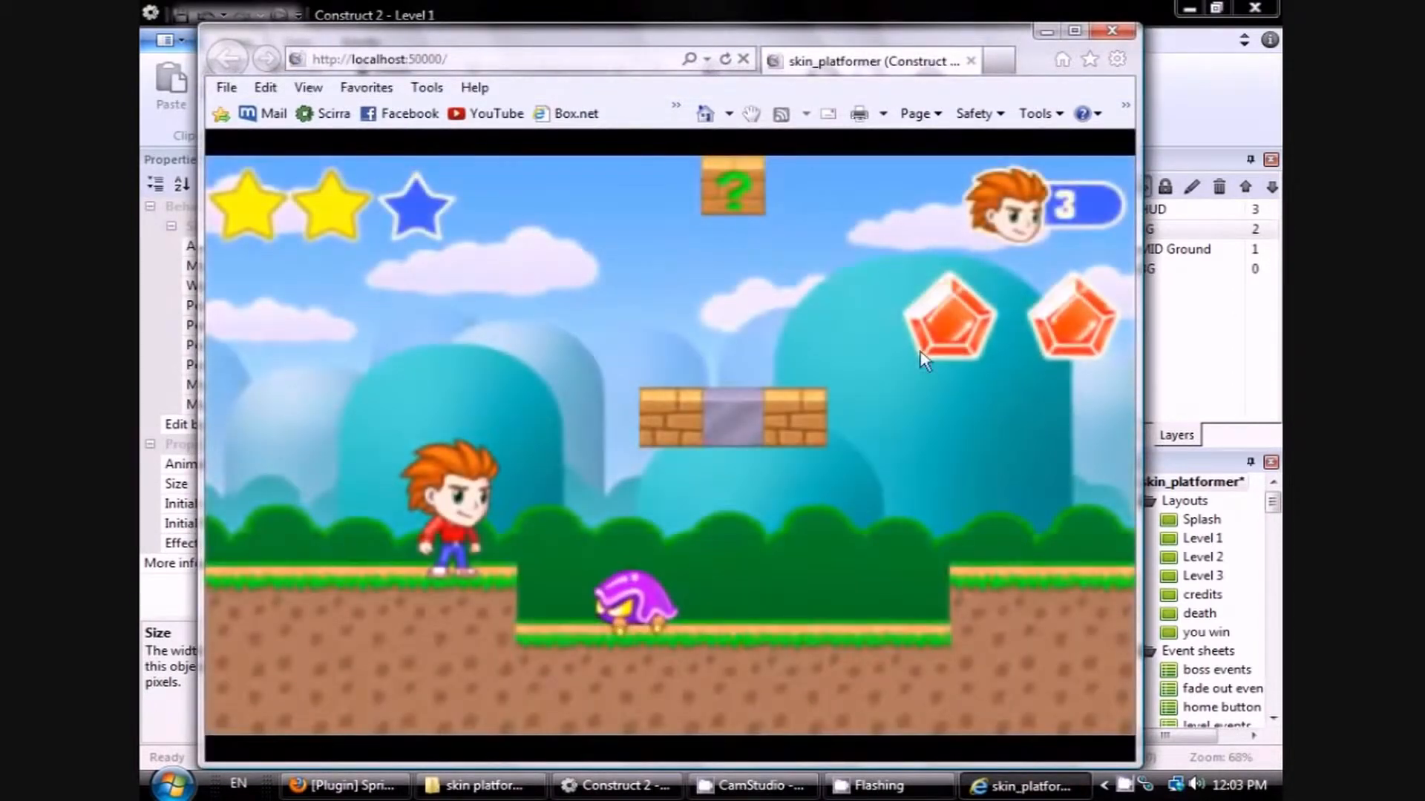
{"action": "key", "text": "Right"}
{"action": "key", "text": "Up"}
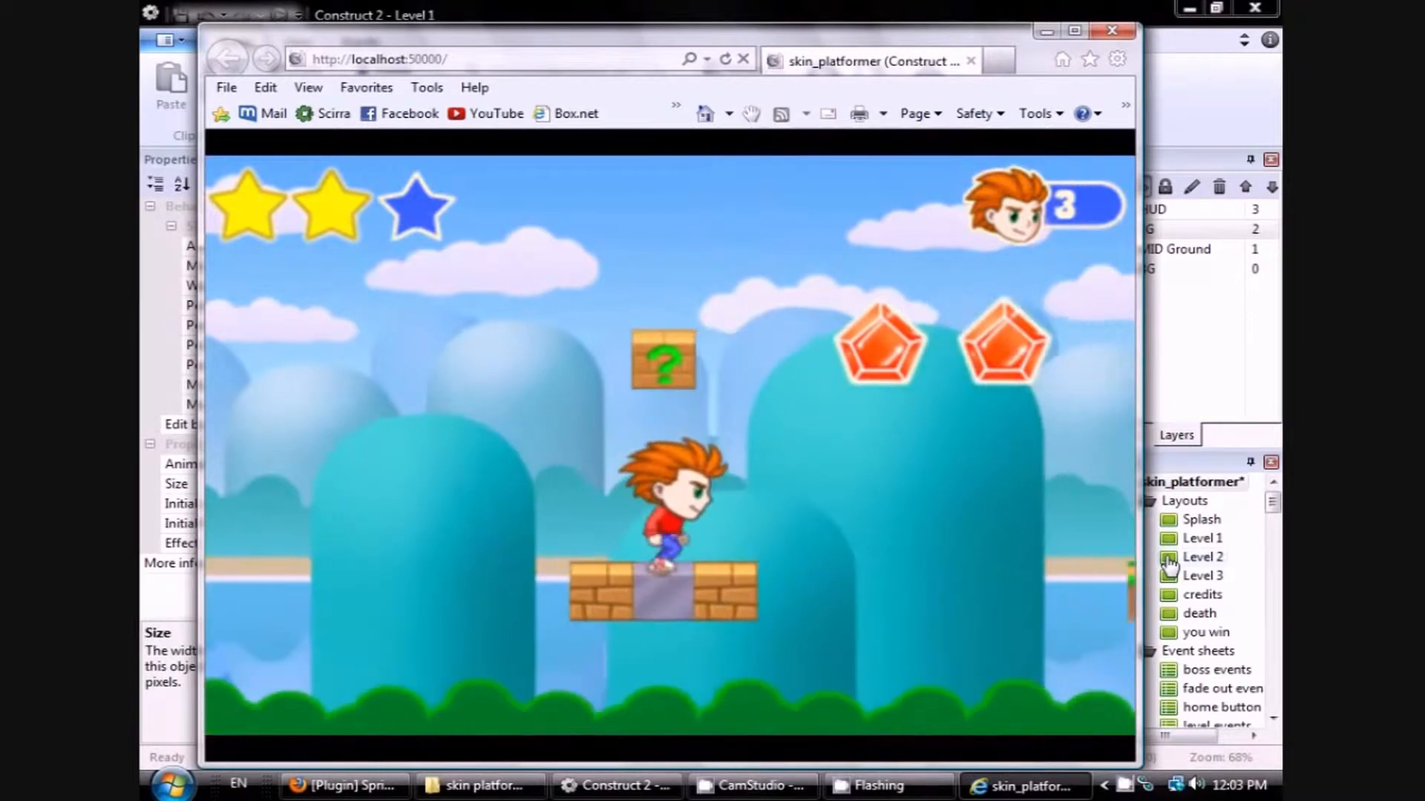
{"action": "key", "text": "Up"}
{"action": "key", "text": "Right"}
{"action": "key", "text": "Up"}
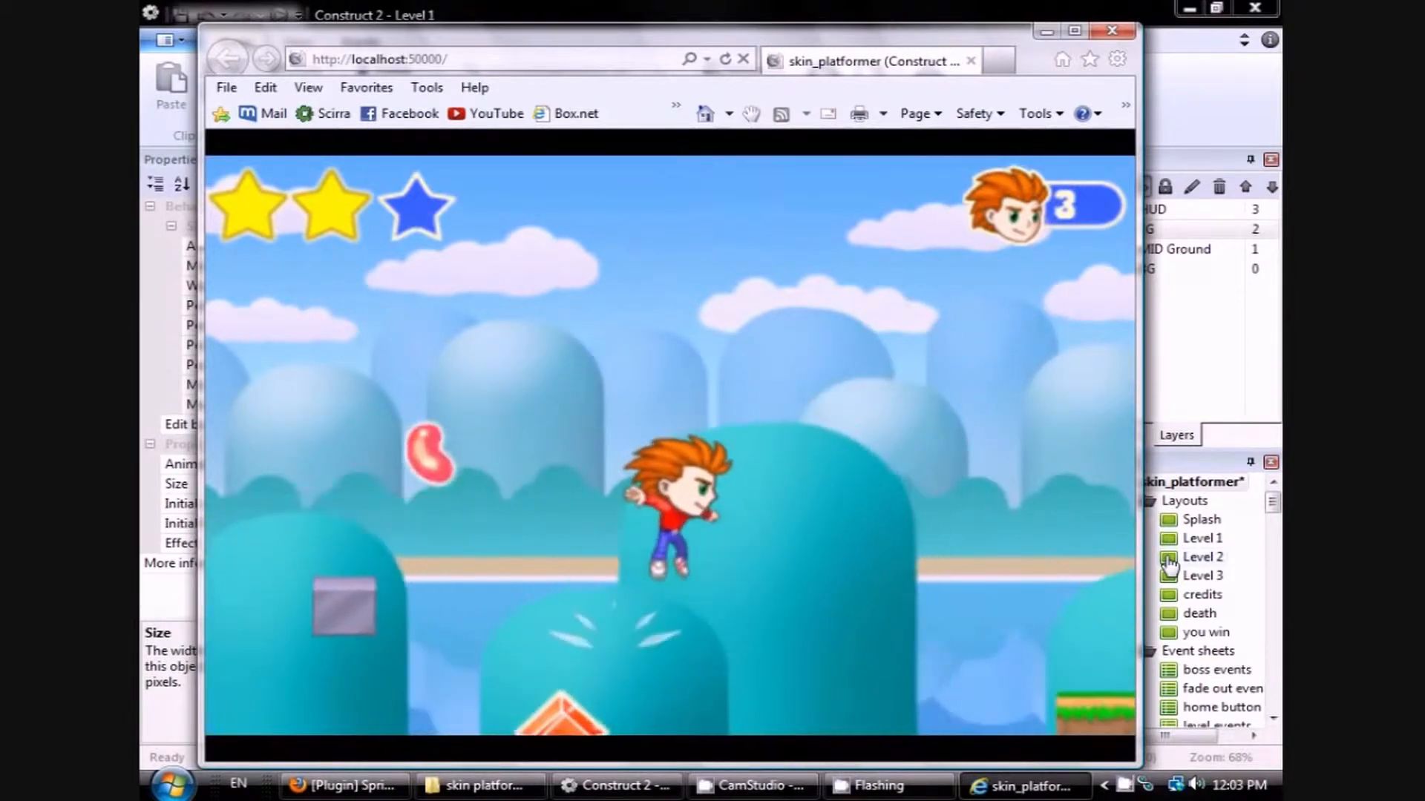
{"action": "key", "text": "Left"}
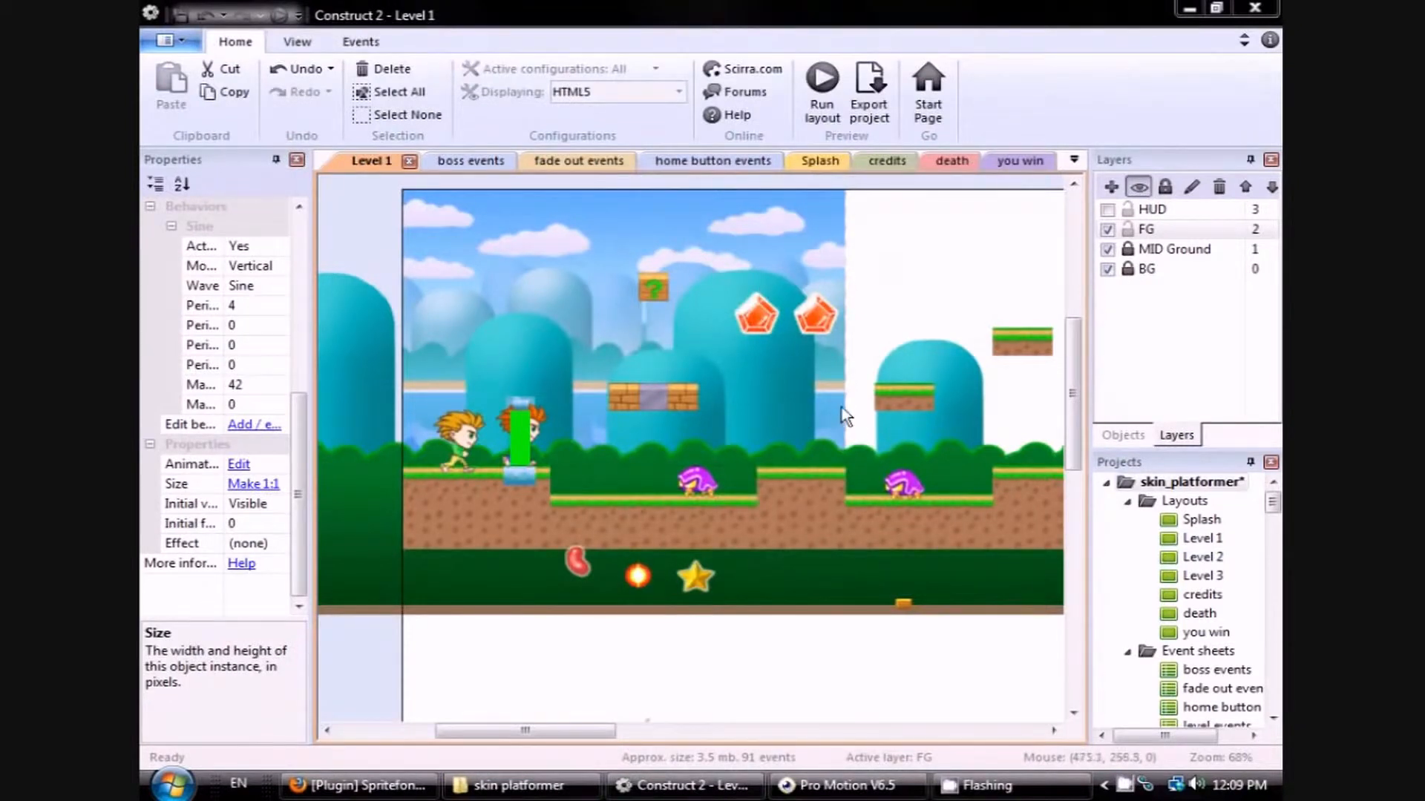
Open flyingEnemy's image editor and delete four gem frames from the Default animation, leaving a single frame.
{"action": "double_click", "coordinate": [757, 322]}
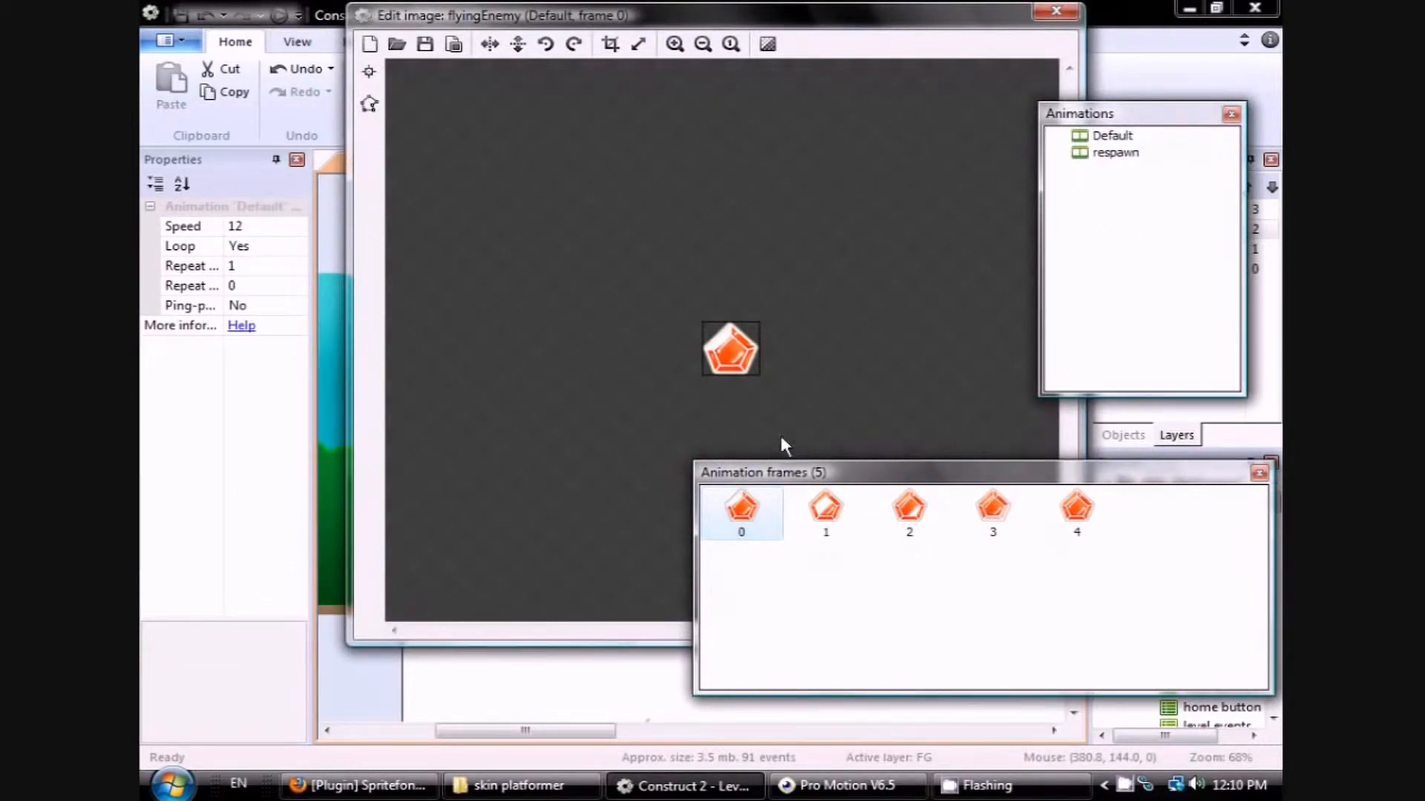
{"action": "key", "text": "Delete"}
{"action": "key", "text": "Delete"}
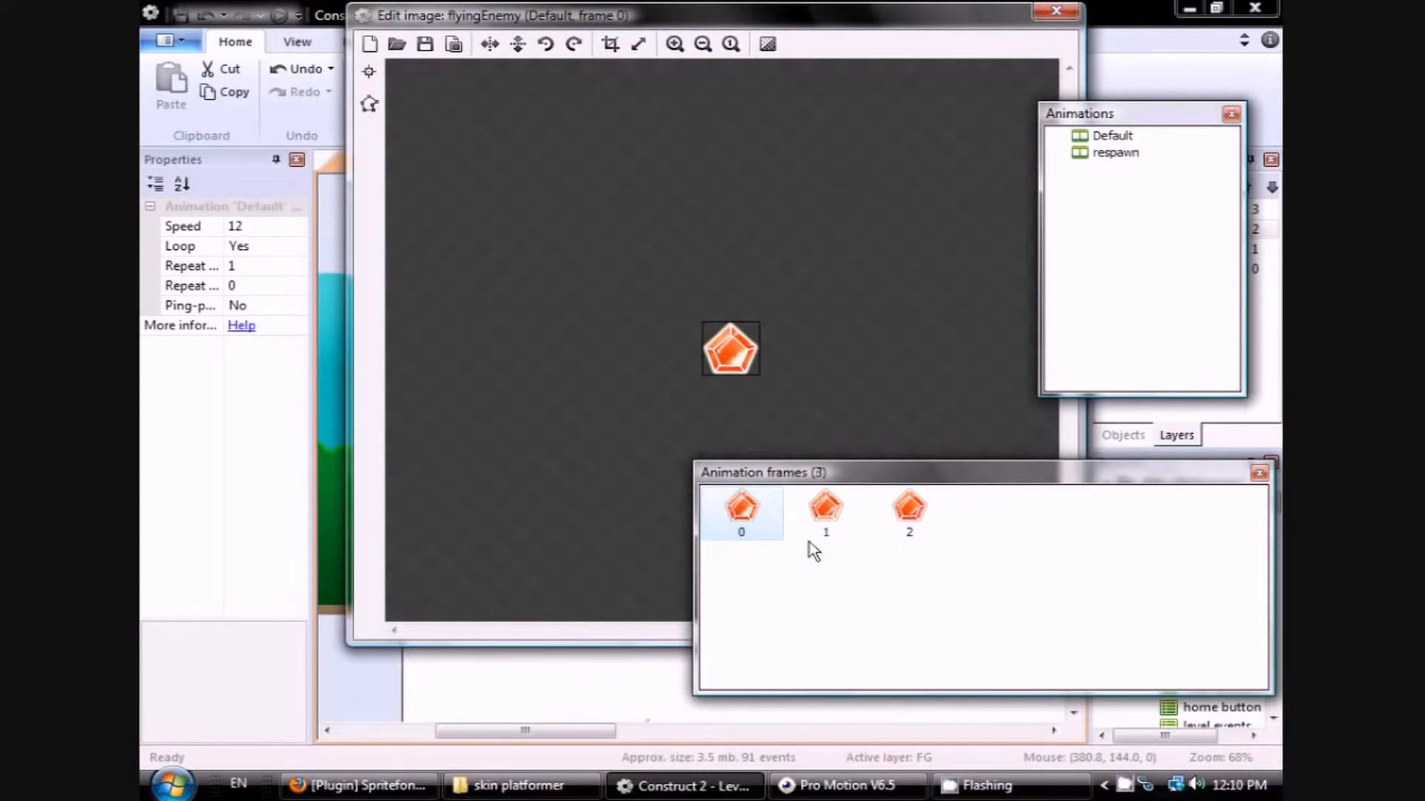
{"action": "key", "text": "Delete"}
{"action": "key", "text": "Delete"}
Import strip.png from the Desktop as a sprite strip of 8 horizontal and 1 vertical cells, and delete the remaining gem frame.
{"action": "right_click", "coordinate": [809, 531]}
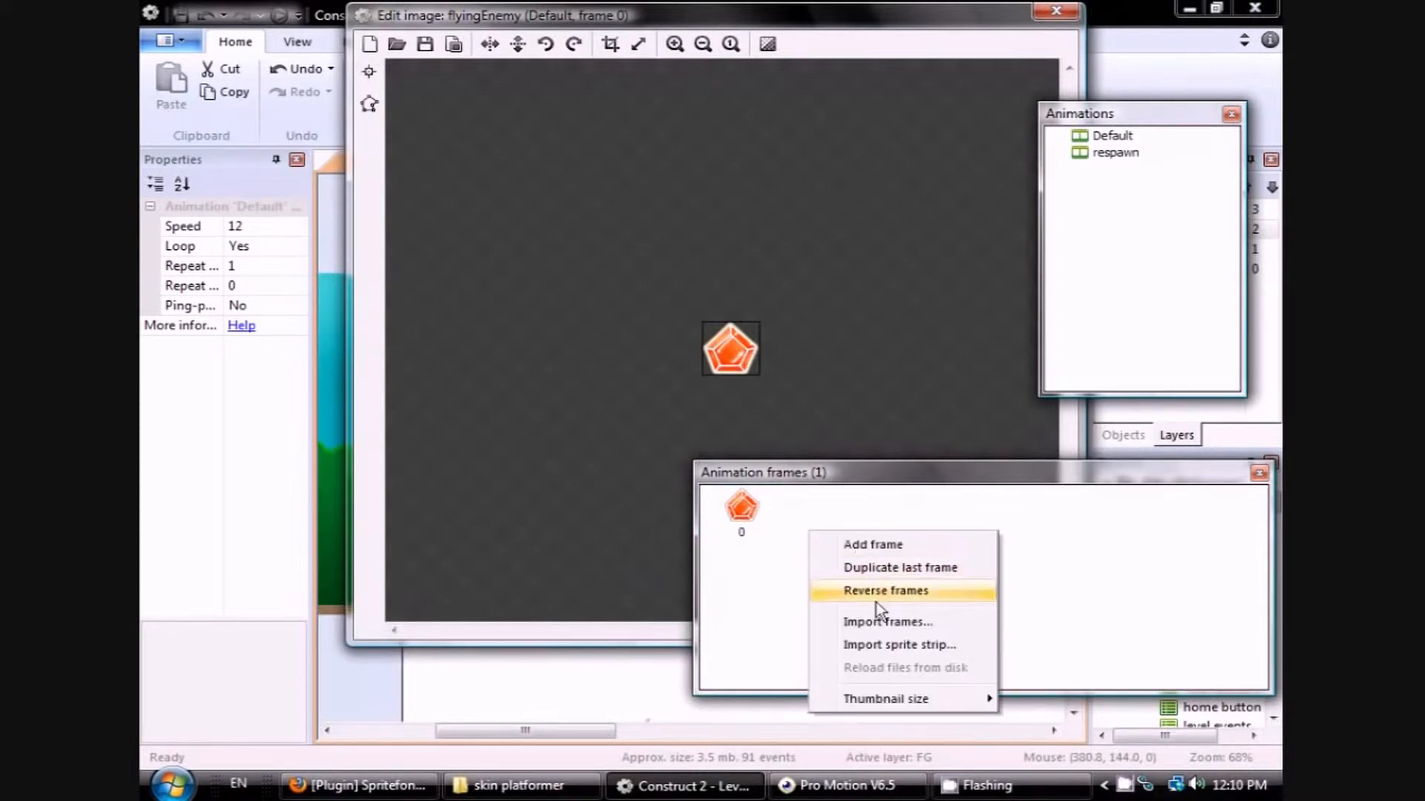
{"action": "left_click", "coordinate": [883, 645]}
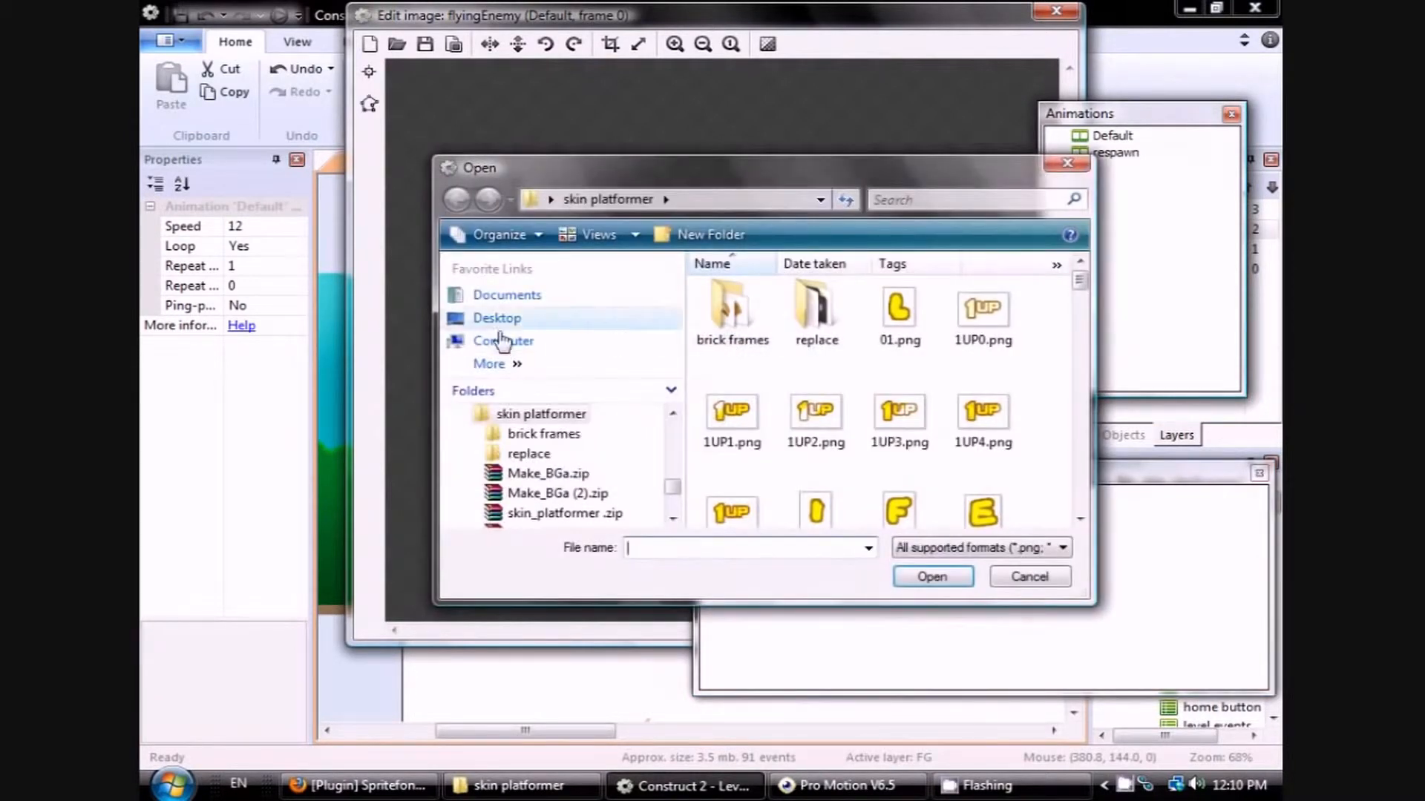
{"action": "left_click", "coordinate": [497, 318]}
{"action": "left_click_drag", "start_coordinate": [1080, 286], "coordinate": [1074, 493]}
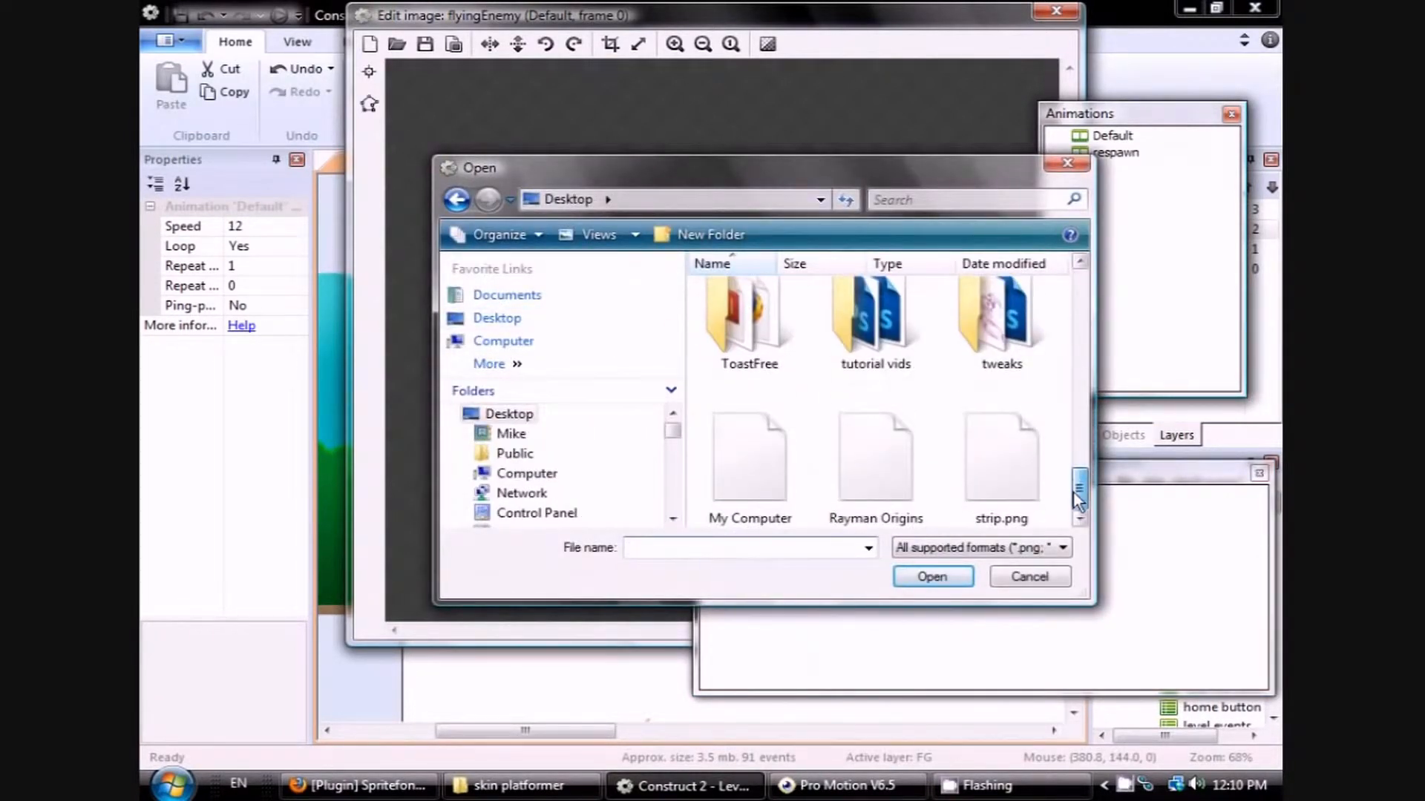
{"action": "left_click", "coordinate": [1007, 502]}
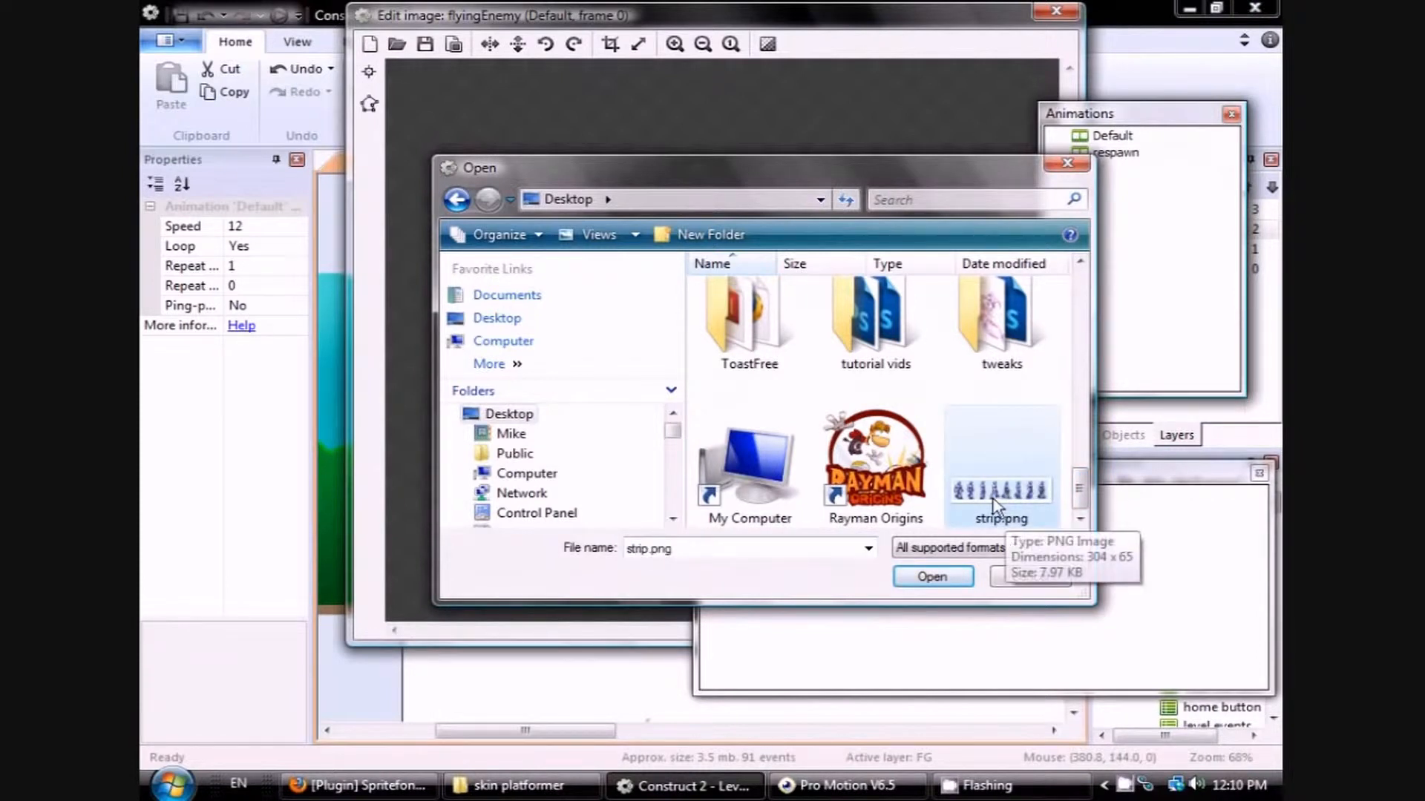
{"action": "double_click", "coordinate": [1003, 505]}
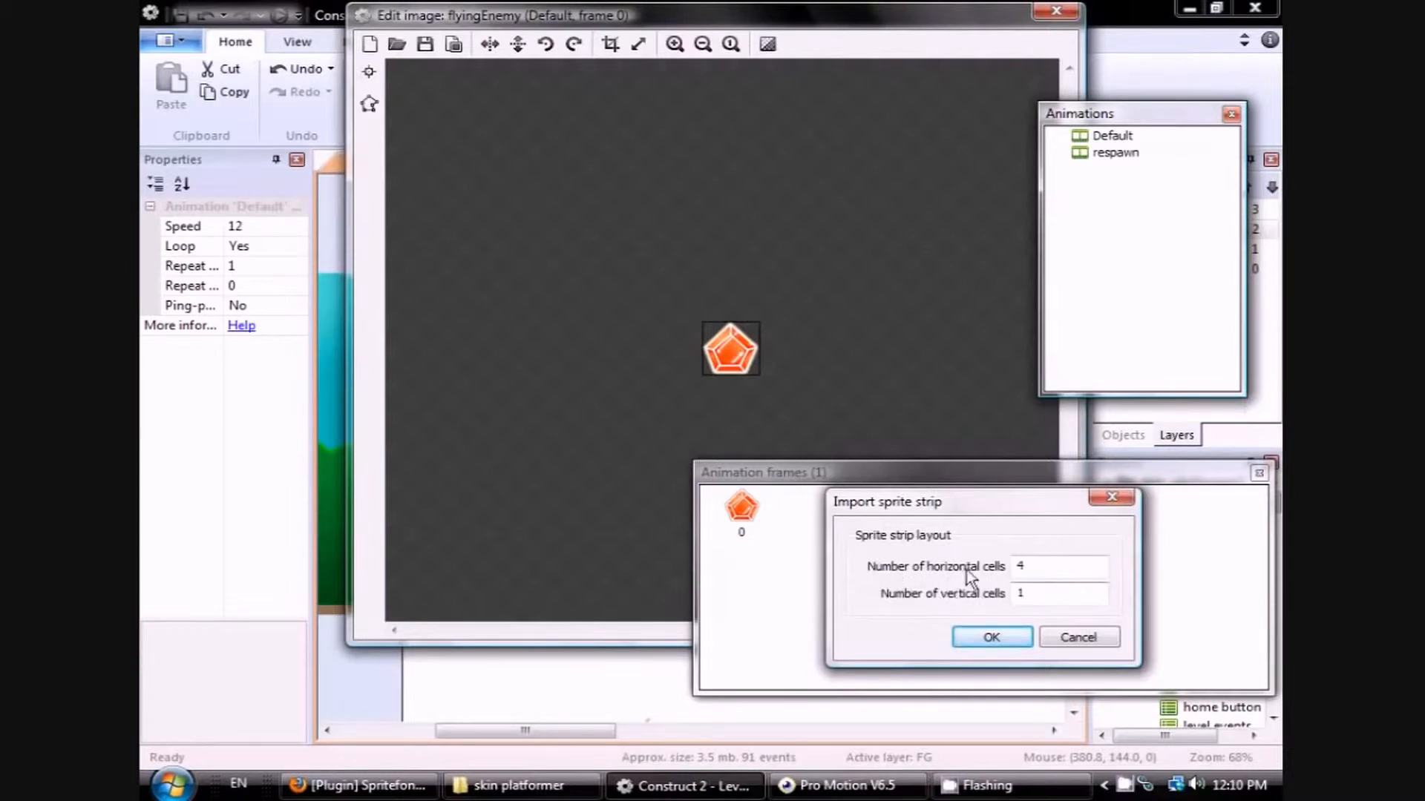
{"action": "double_click", "coordinate": [1046, 568]}
{"action": "left_click", "coordinate": [1000, 638]}
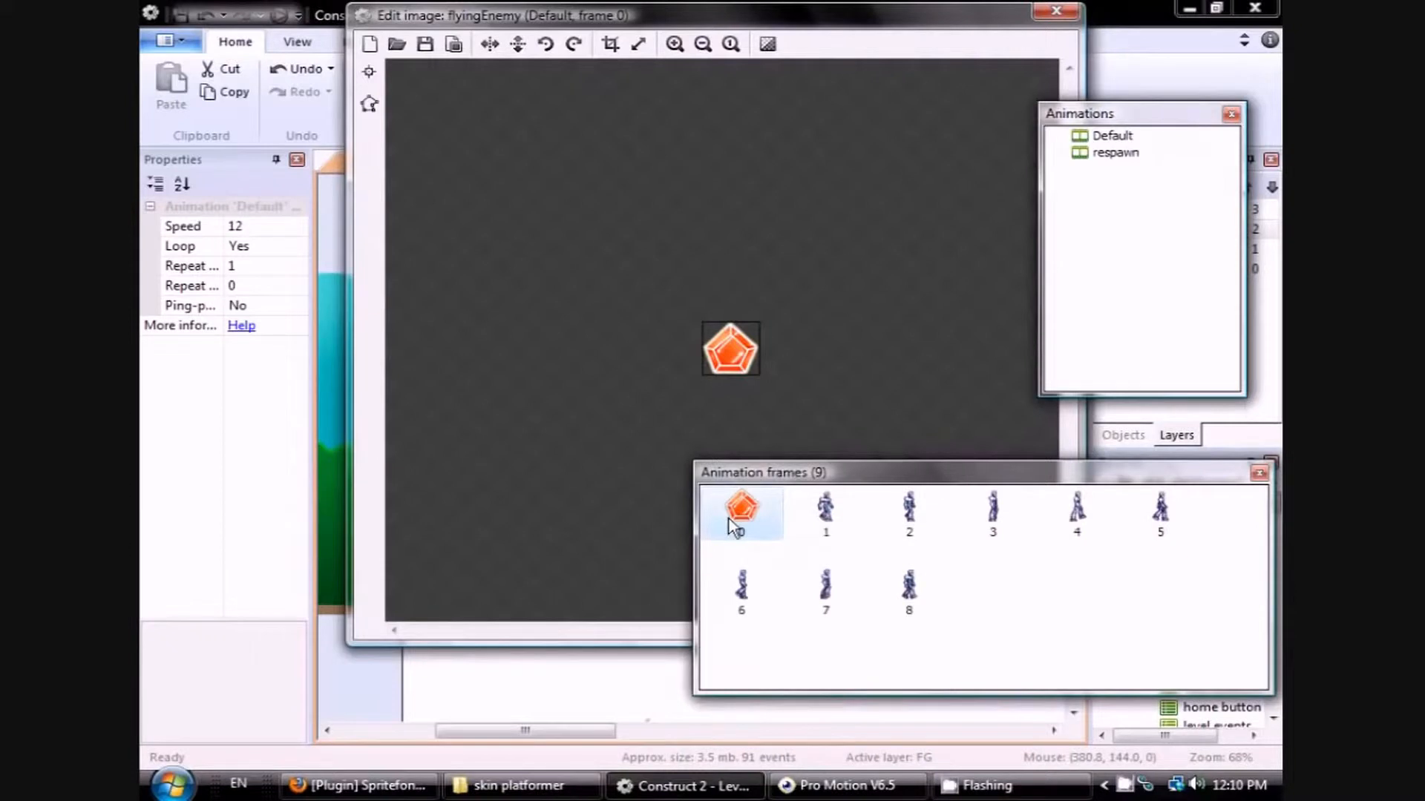
{"action": "key", "text": "Delete"}
Examine the imported walking-character frames 1 to 7 of the Default animation in sequence.
{"action": "left_click", "coordinate": [834, 523]}
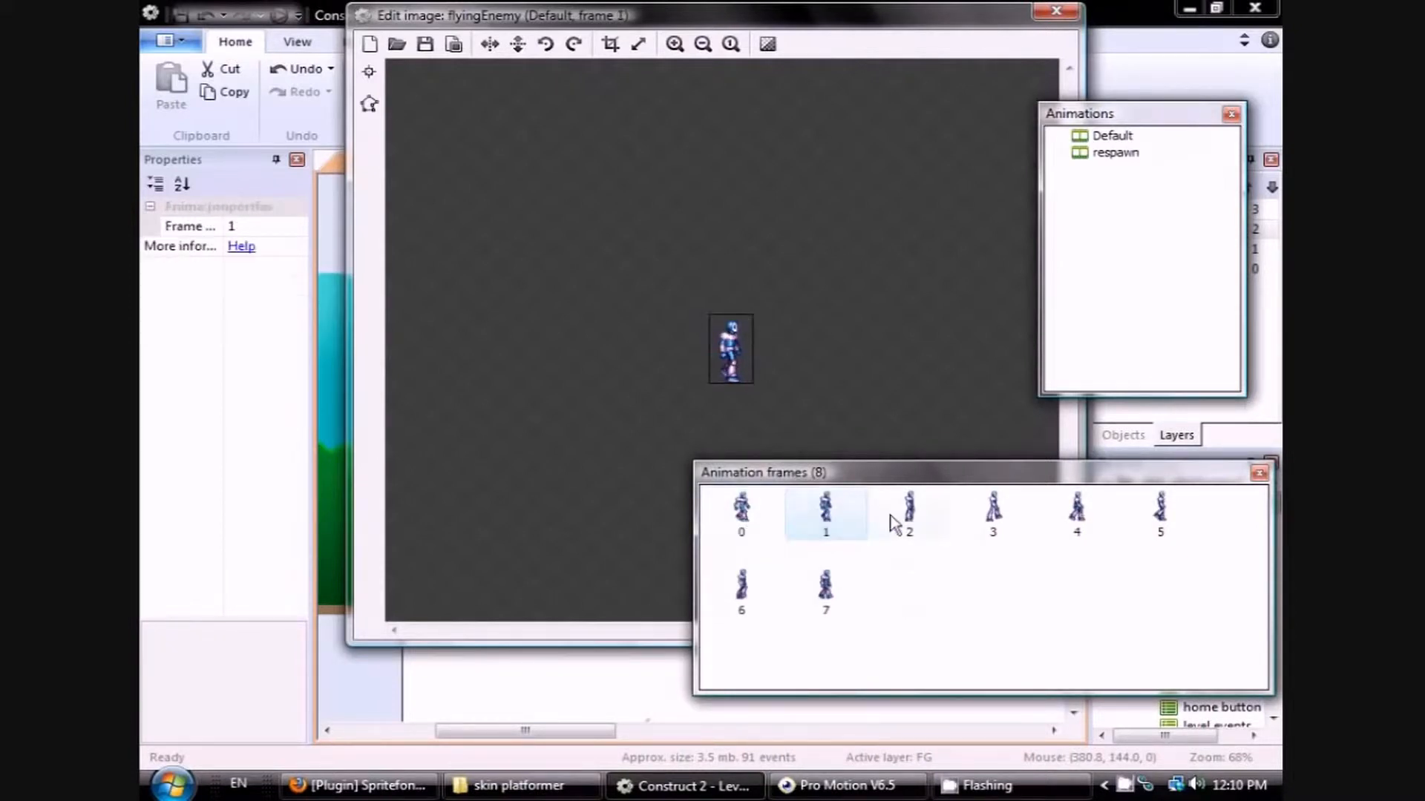
{"action": "left_click", "coordinate": [907, 519]}
{"action": "left_click", "coordinate": [993, 513]}
{"action": "left_click", "coordinate": [1079, 512]}
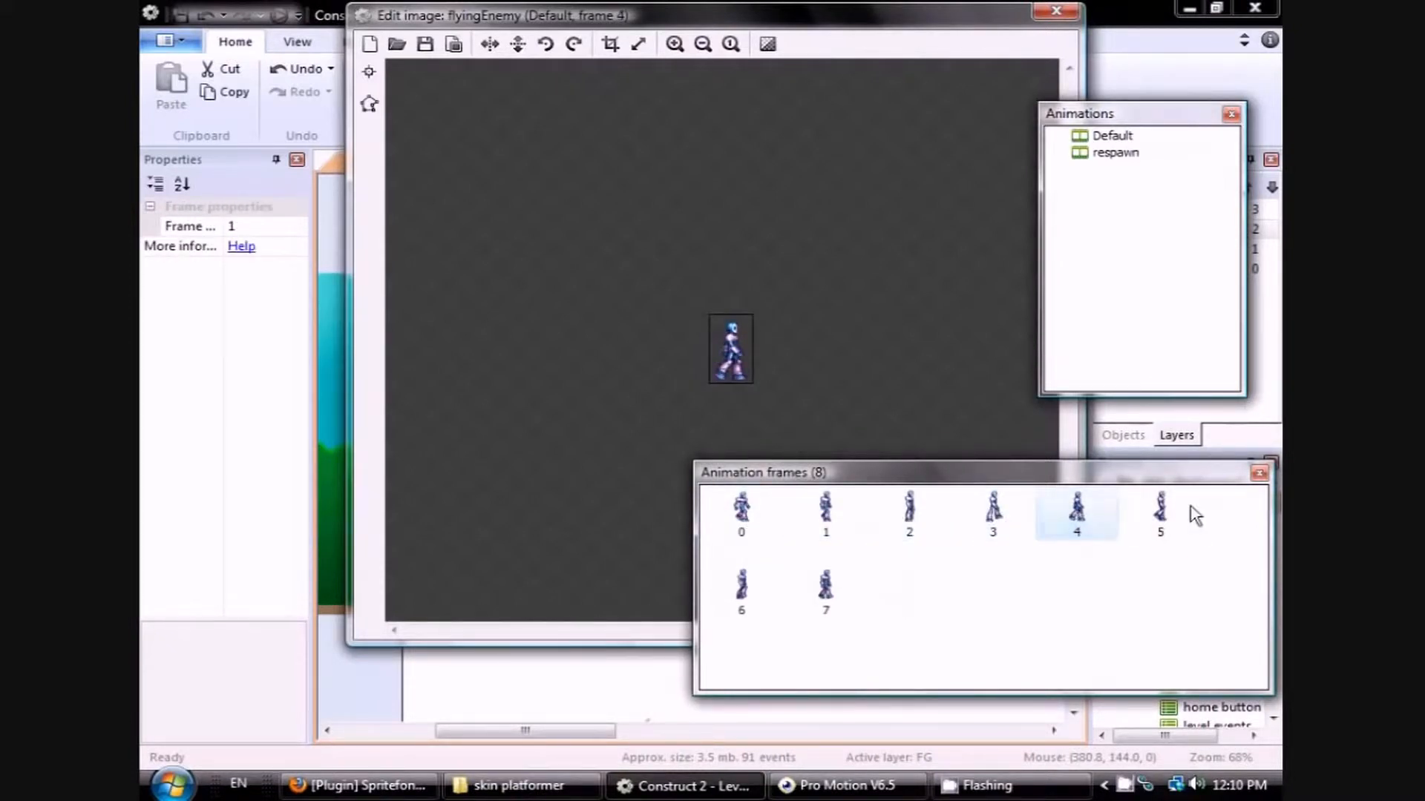
{"action": "left_click", "coordinate": [1159, 508]}
{"action": "left_click", "coordinate": [744, 592]}
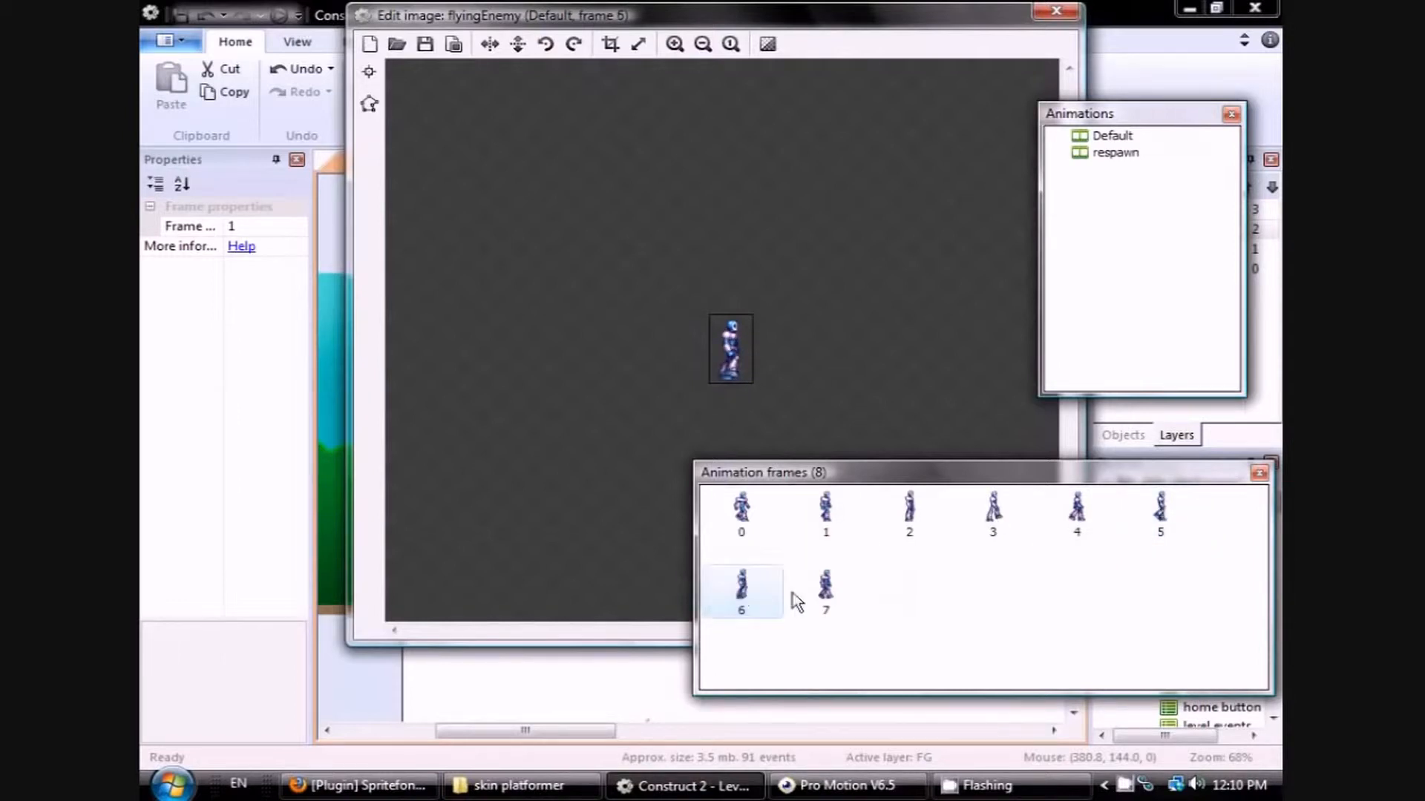
{"action": "left_click", "coordinate": [815, 588]}
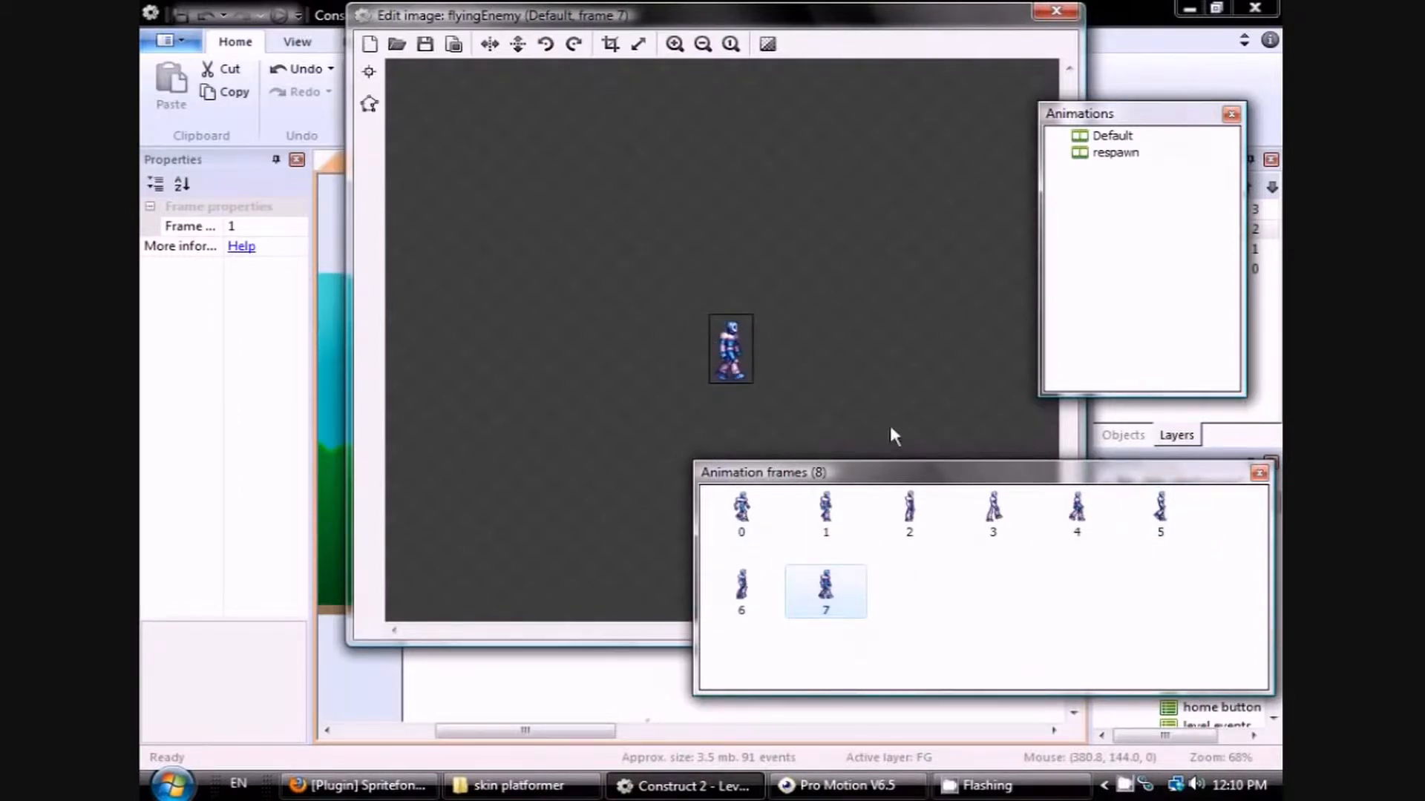
Show the image points of frame 7 and apply its Origin point to the whole walking animation.
{"action": "left_click", "coordinate": [369, 72]}
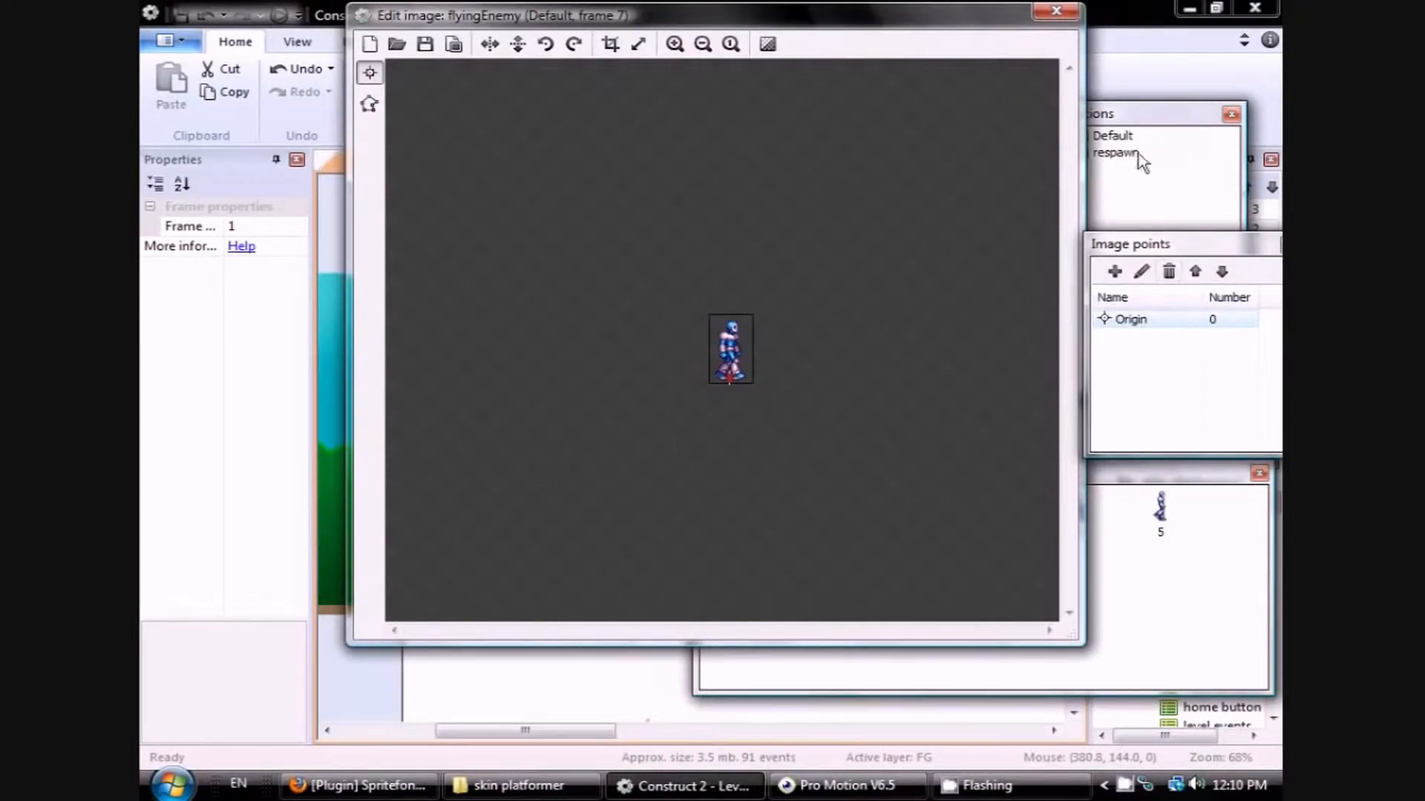
{"action": "right_click", "coordinate": [1133, 334]}
{"action": "mouse_move", "coordinate": [1167, 438]}
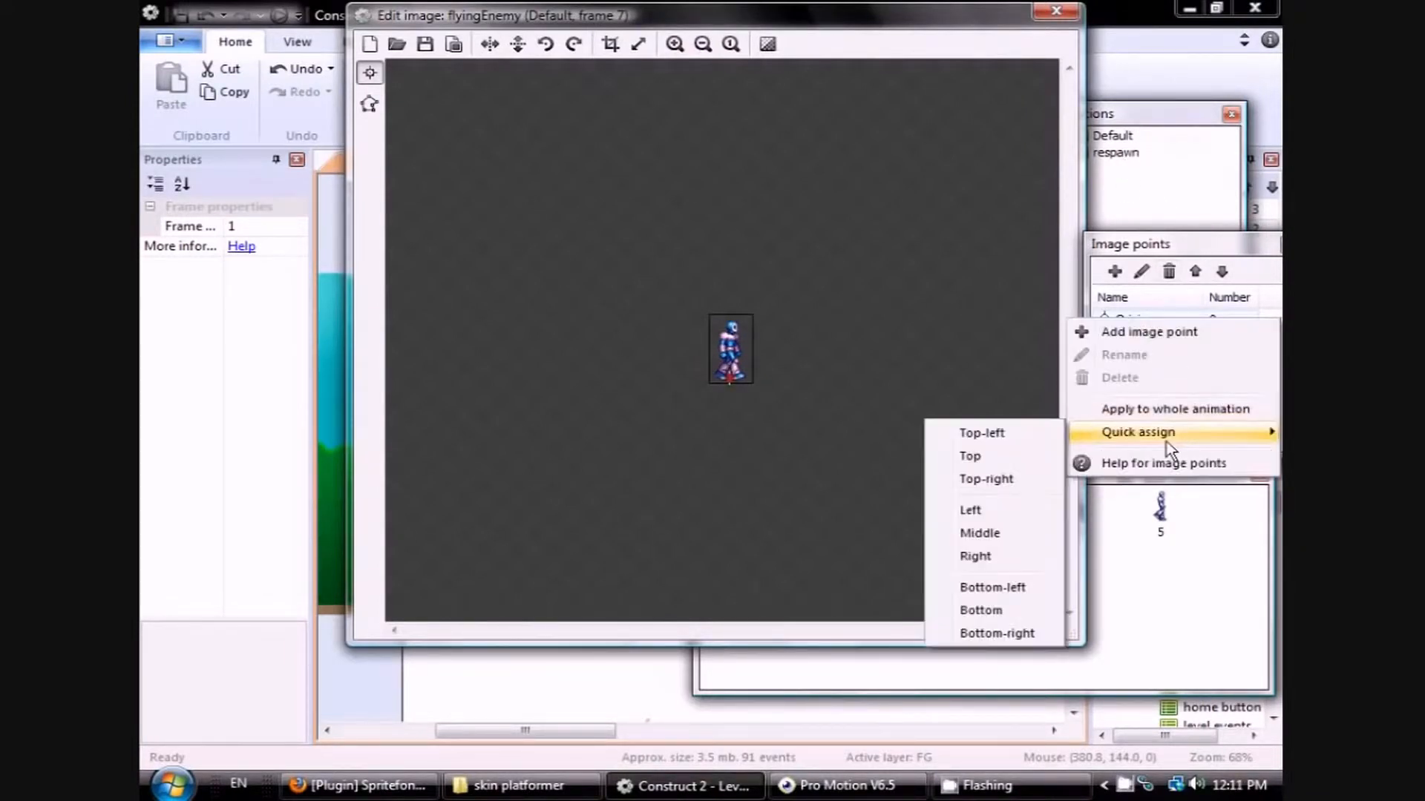
{"action": "left_click", "coordinate": [1141, 413]}
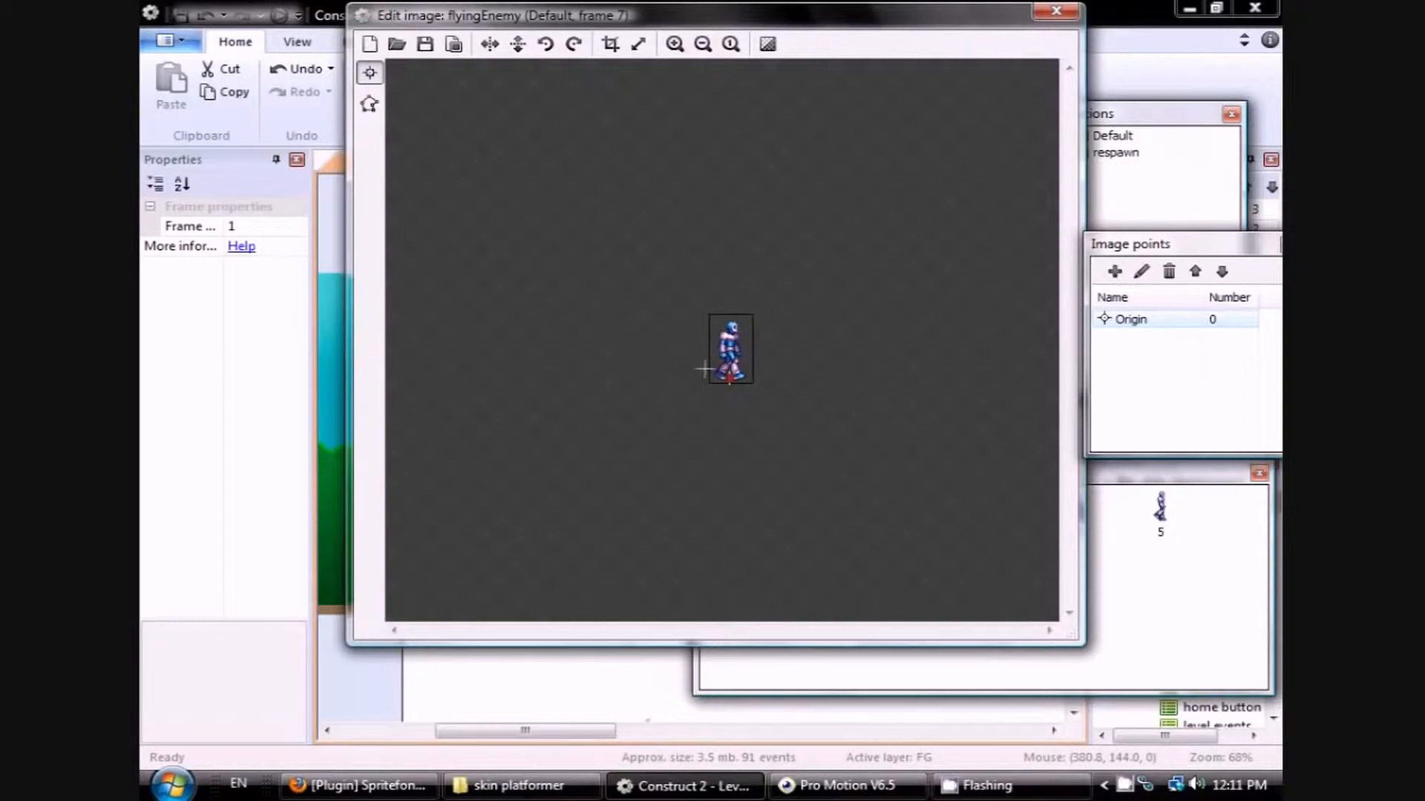
Tighten frame 7's collision polygon to a narrow box around the character's body and apply it to the whole animation.
{"action": "left_click", "coordinate": [371, 104]}
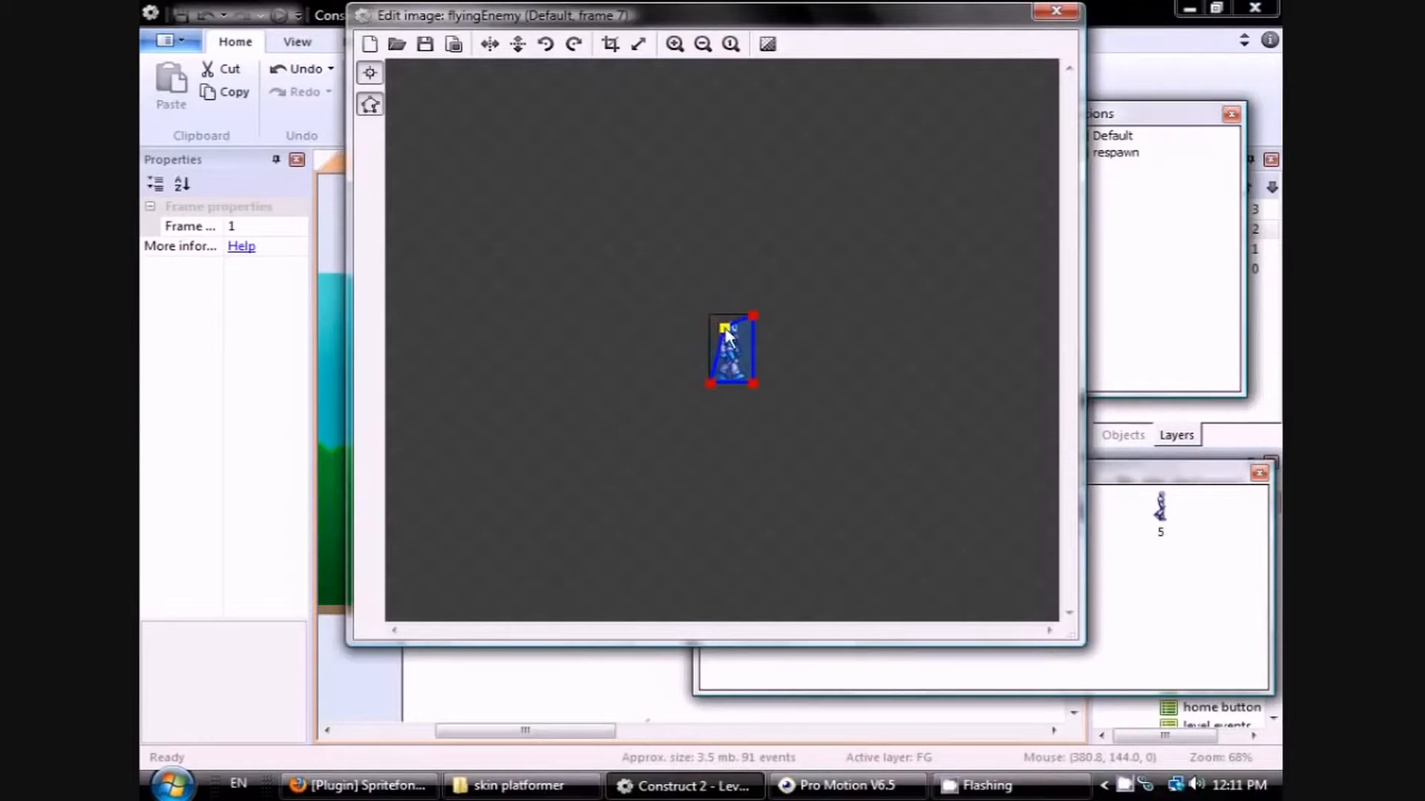
{"action": "left_click_drag", "start_coordinate": [713, 378], "coordinate": [742, 380]}
{"action": "left_click_drag", "start_coordinate": [752, 316], "coordinate": [744, 327]}
{"action": "left_click", "coordinate": [722, 327]}
{"action": "right_click", "coordinate": [731, 340]}
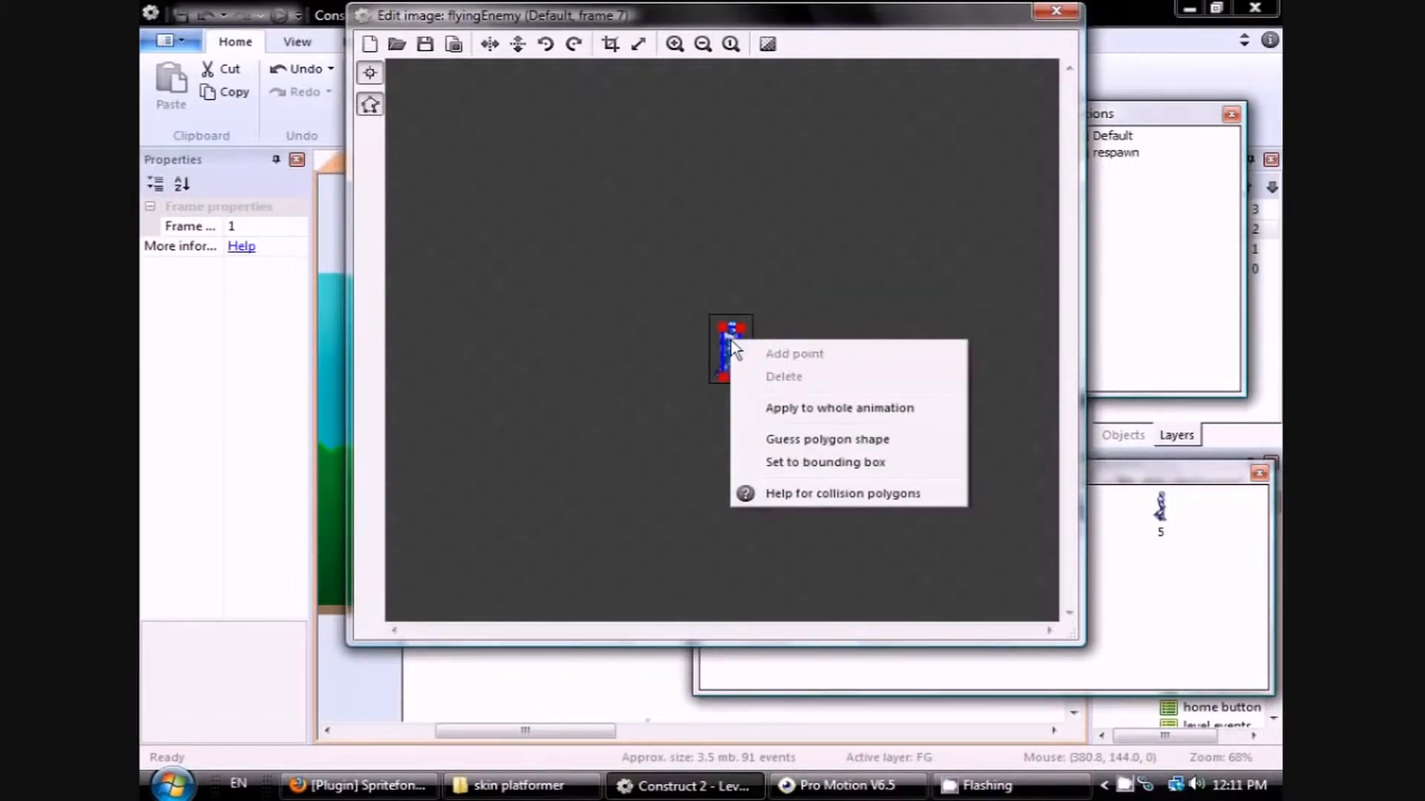
{"action": "left_click", "coordinate": [816, 409]}
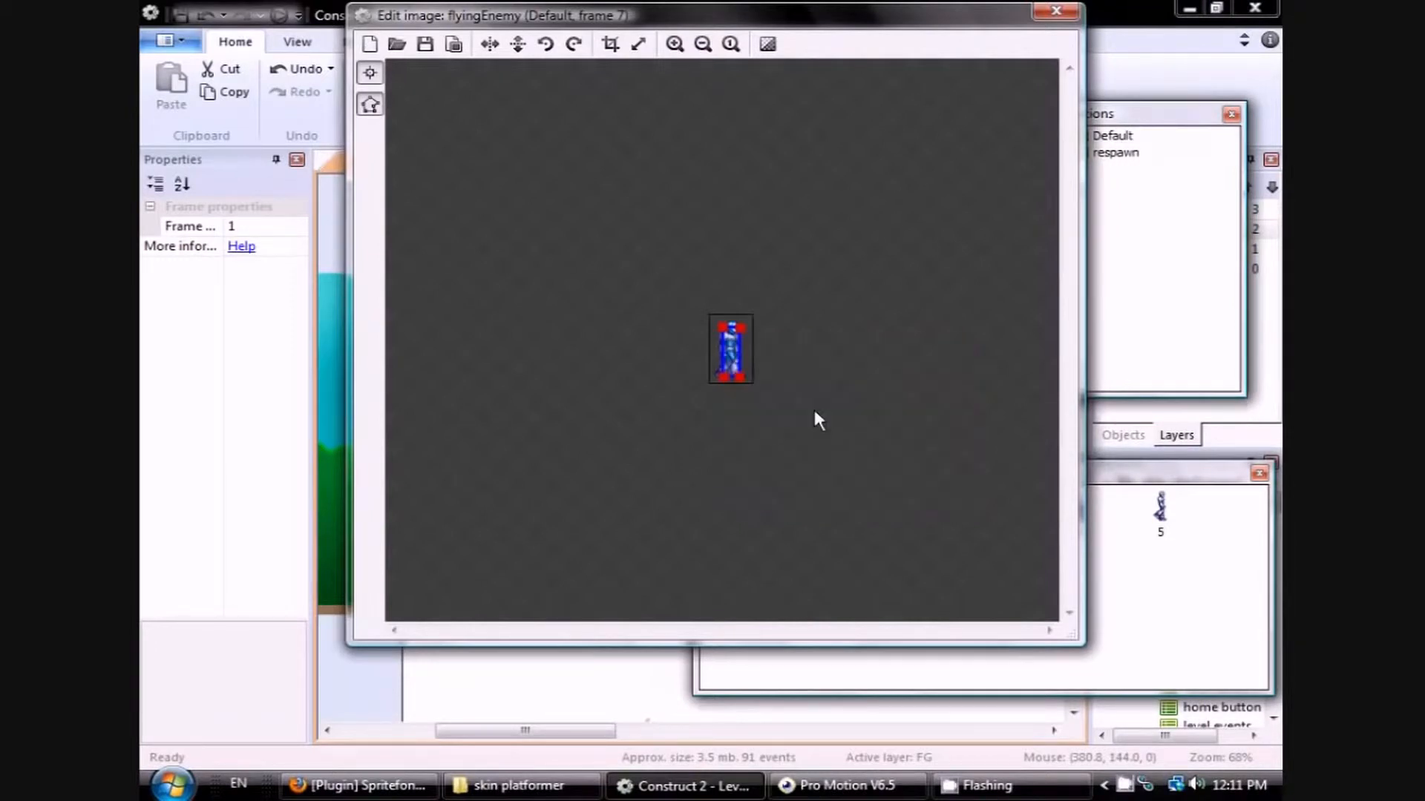
Check the collision polygon on frames 1 to 7 of the Default animation.
{"action": "left_click", "coordinate": [1128, 478]}
{"action": "left_click", "coordinate": [825, 511]}
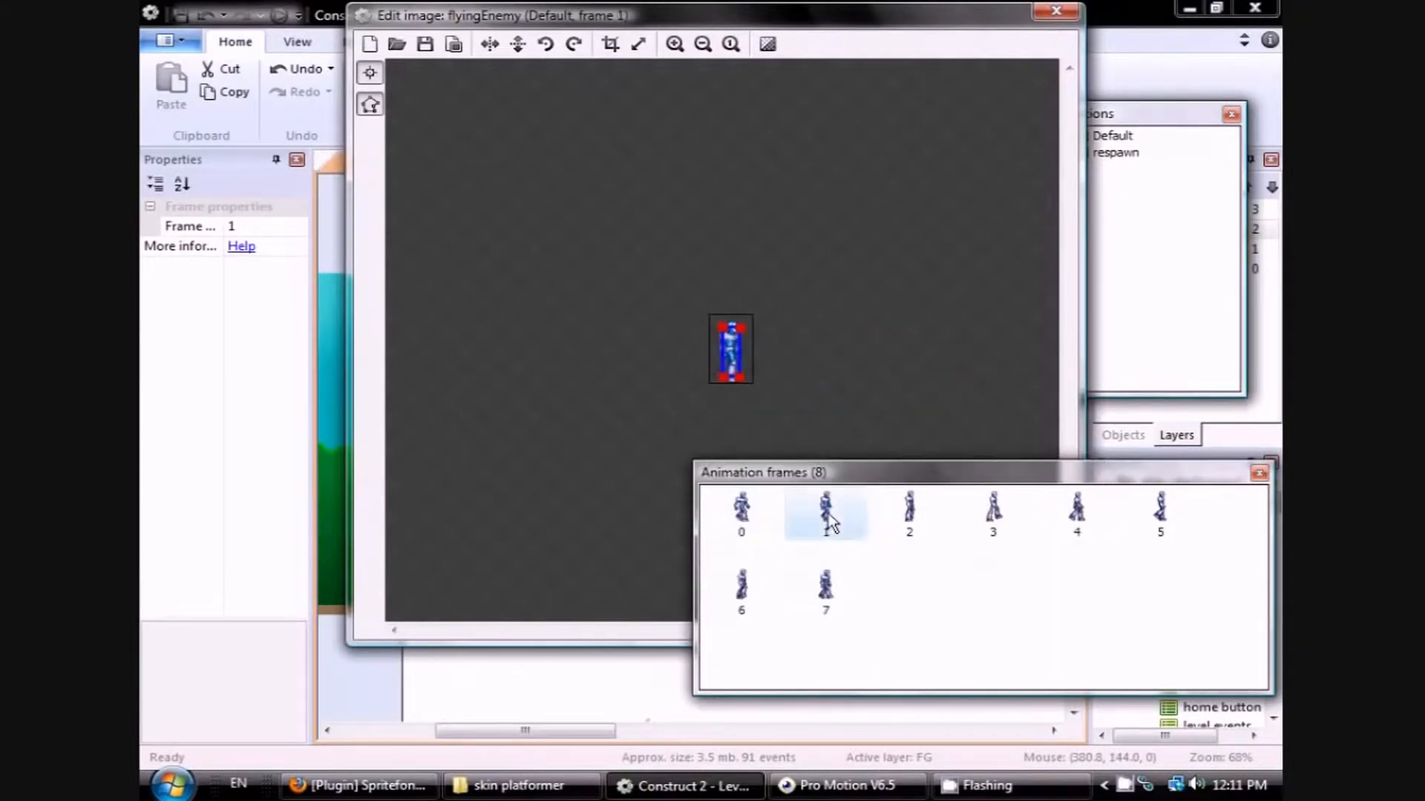
{"action": "left_click", "coordinate": [901, 520]}
{"action": "left_click", "coordinate": [992, 513]}
{"action": "left_click", "coordinate": [1078, 514]}
{"action": "left_click", "coordinate": [1162, 515]}
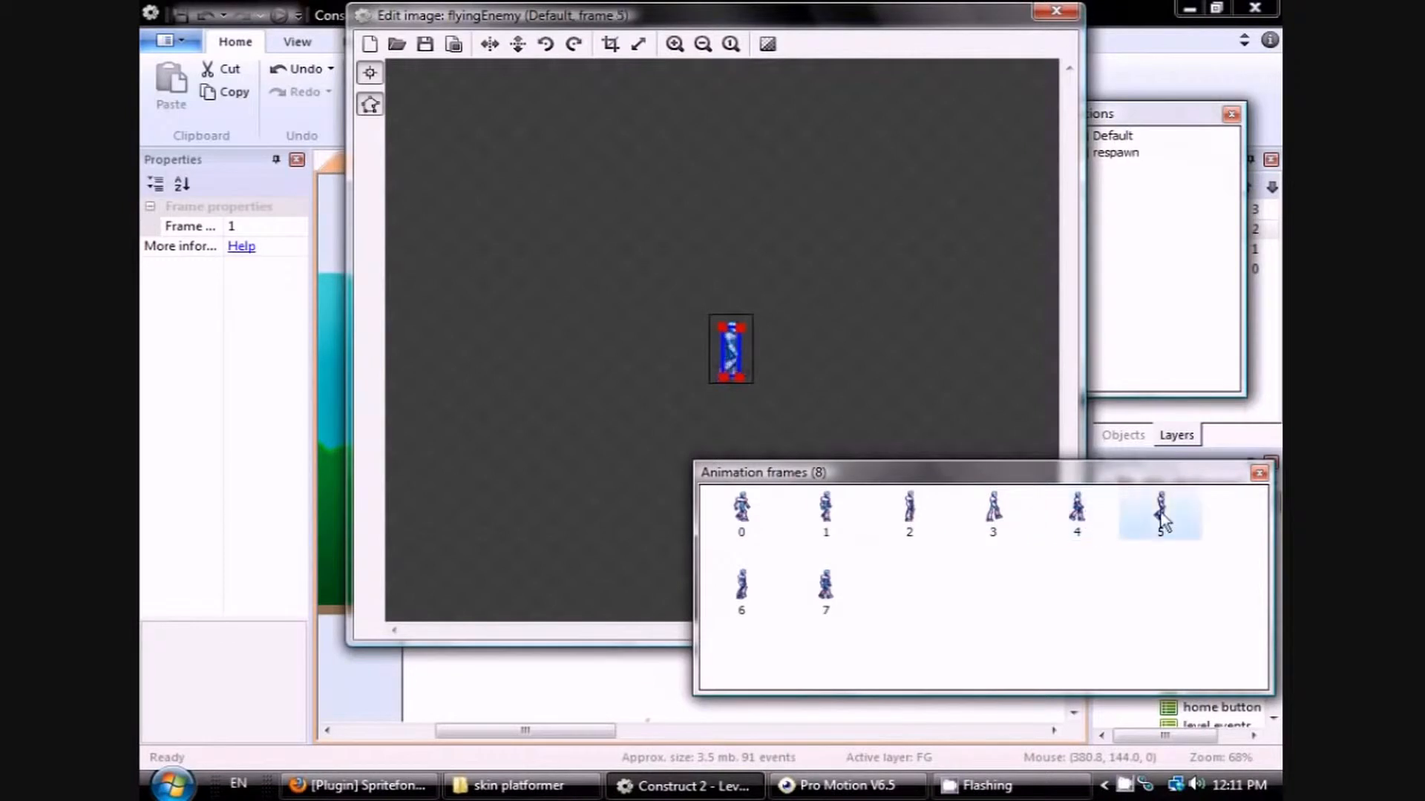
{"action": "left_click", "coordinate": [741, 586]}
{"action": "left_click", "coordinate": [826, 590]}
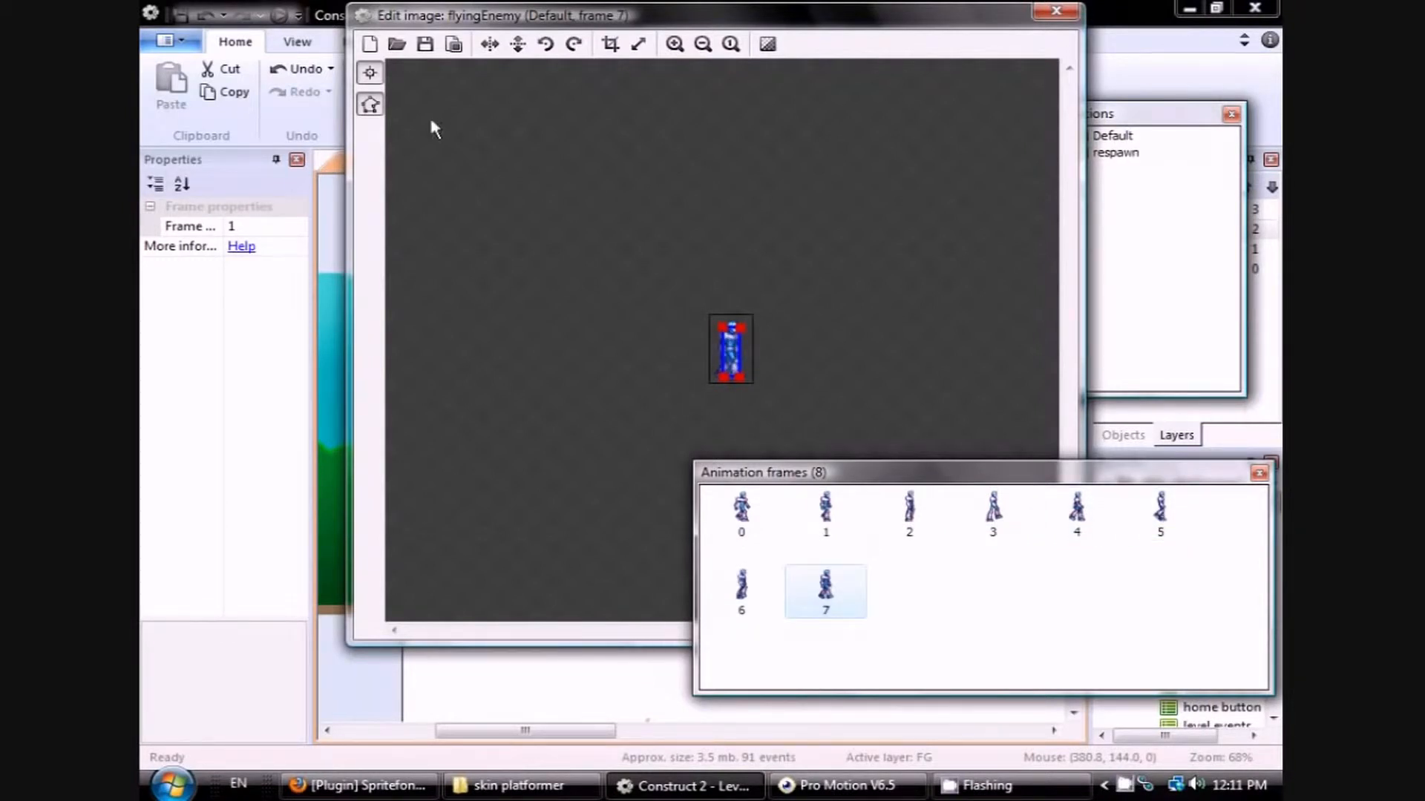
Show the image points again and check the Origin position on frames 1, 2, 3 and 5.
{"action": "left_click", "coordinate": [369, 72]}
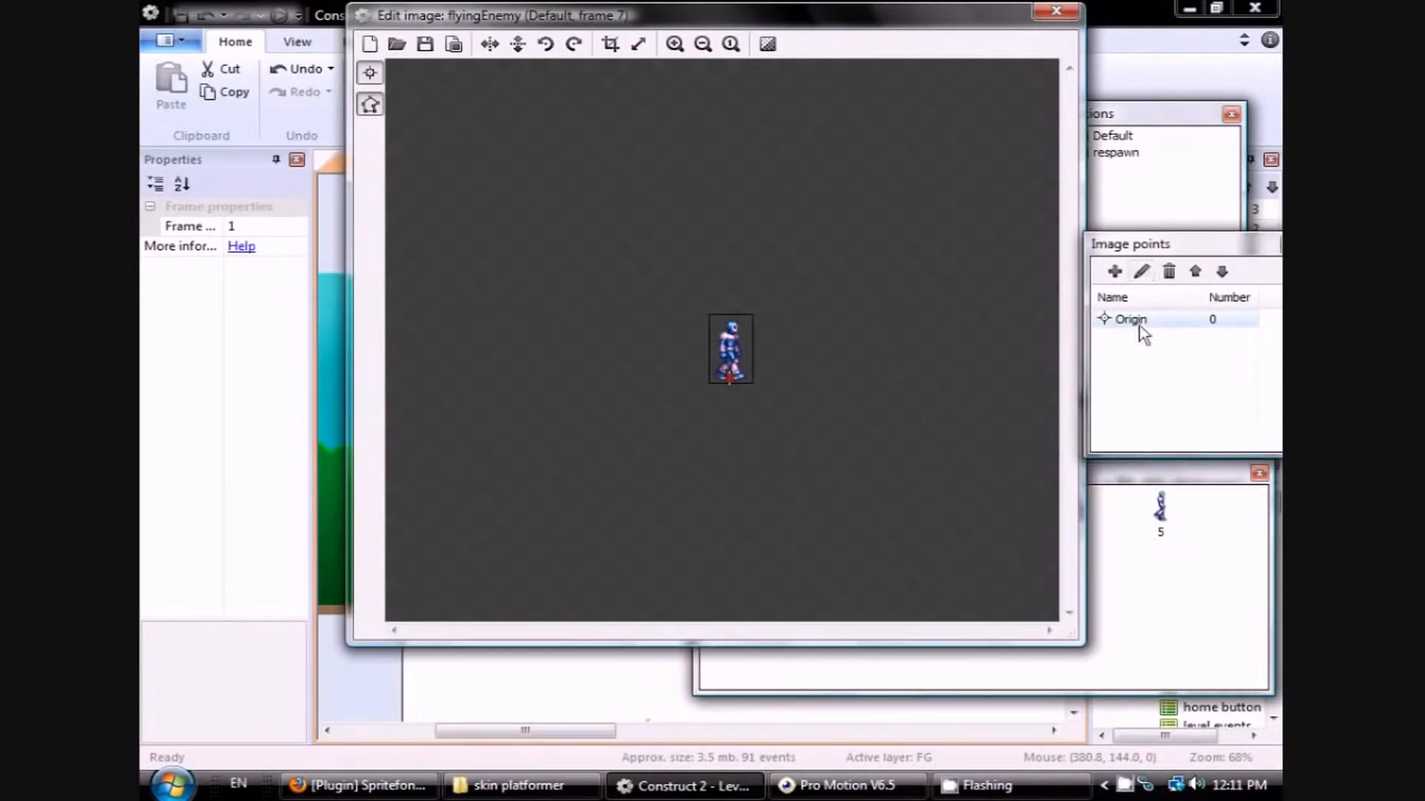
{"action": "left_click", "coordinate": [813, 661]}
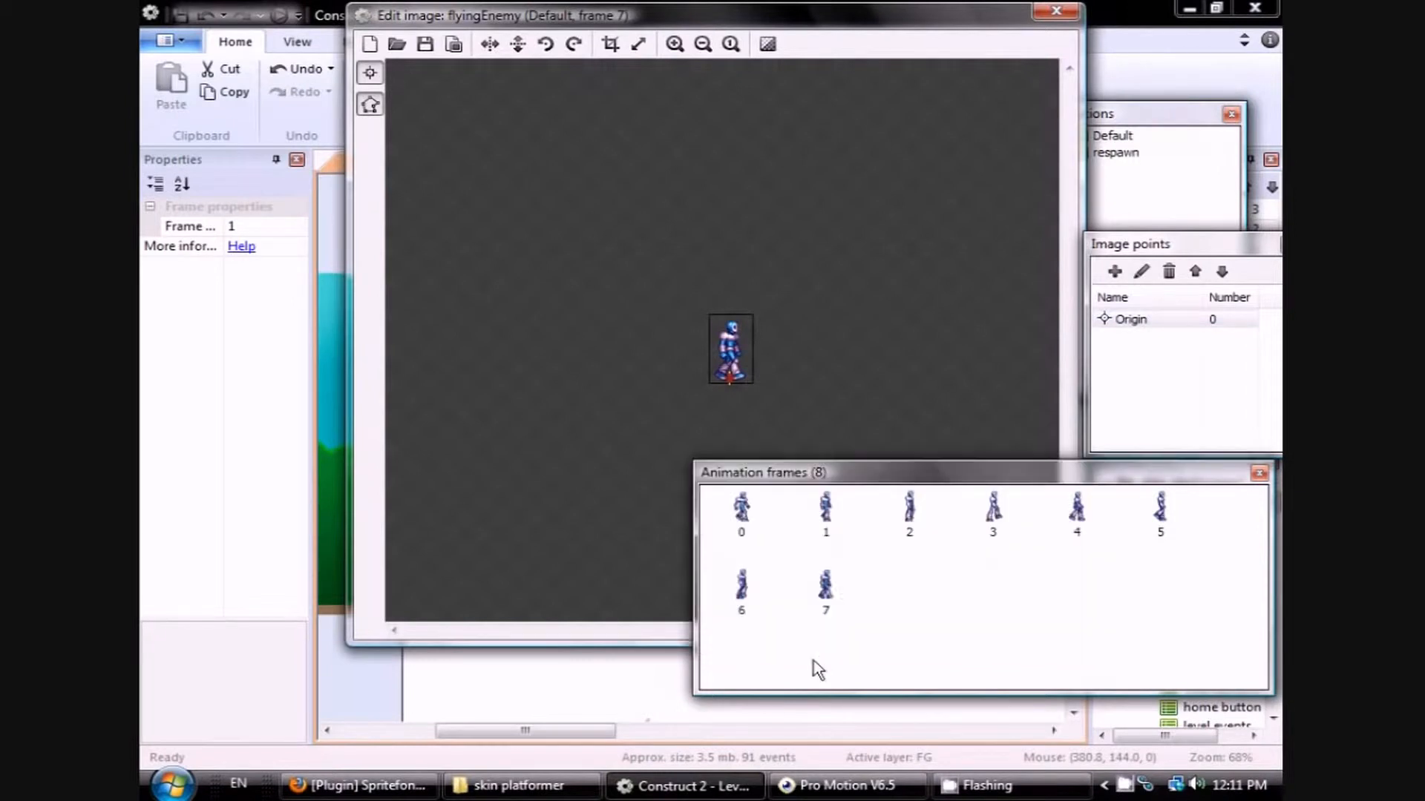
{"action": "left_click", "coordinate": [838, 519]}
{"action": "left_click", "coordinate": [918, 507]}
{"action": "left_click", "coordinate": [995, 512]}
{"action": "left_click", "coordinate": [1161, 511]}
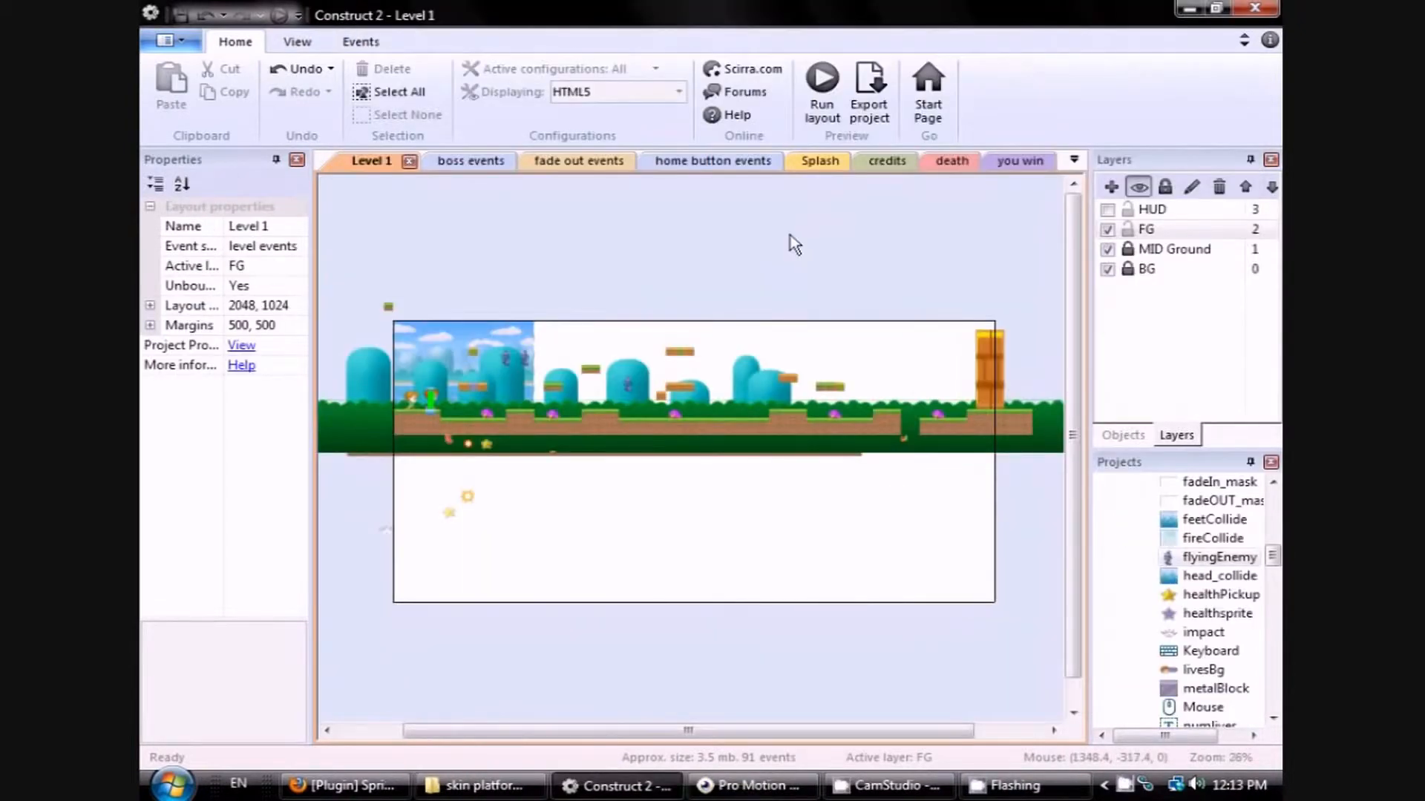
Run the Level 1 layout and reload the preview page to check the new flyingEnemy graphics.
{"action": "left_click", "coordinate": [812, 78]}
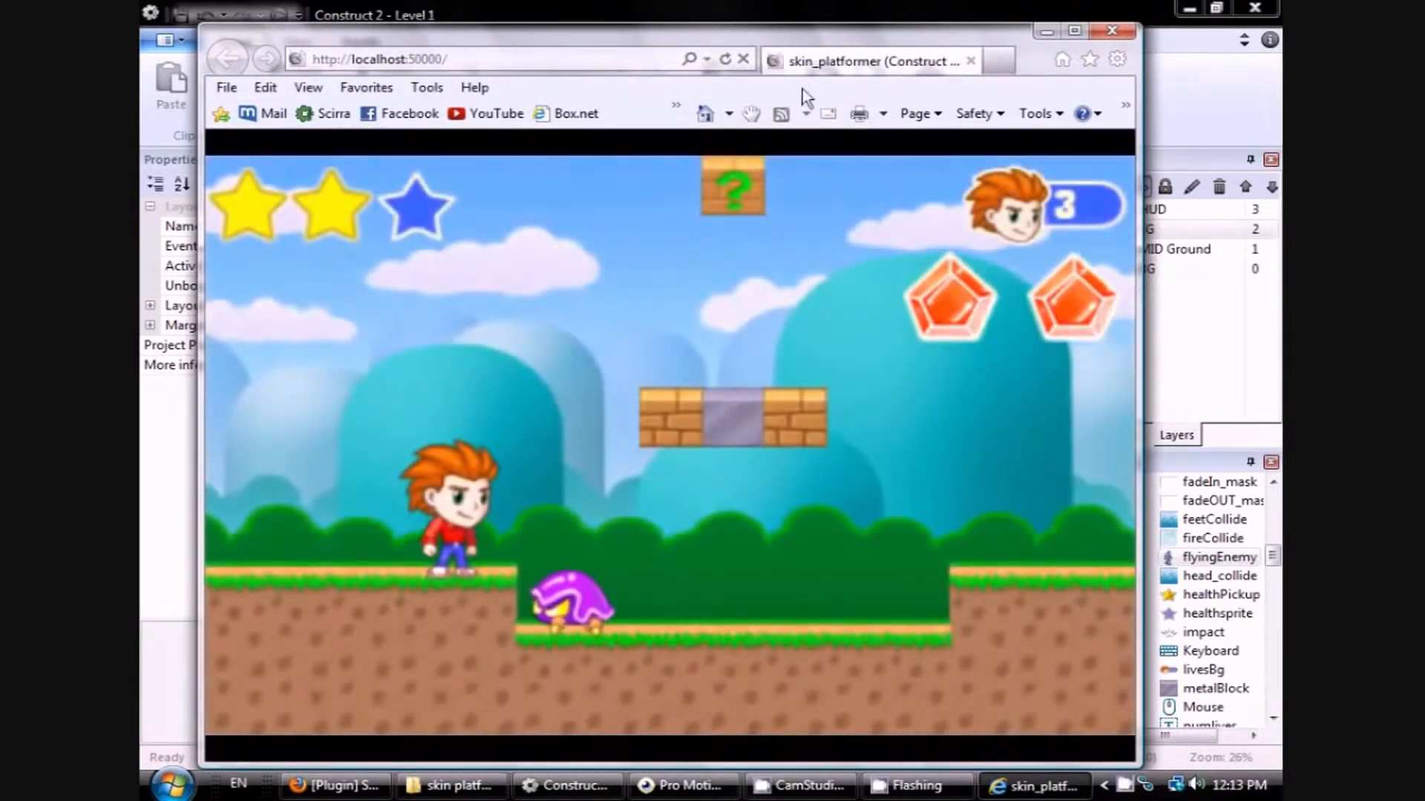
{"action": "left_click", "coordinate": [725, 60]}
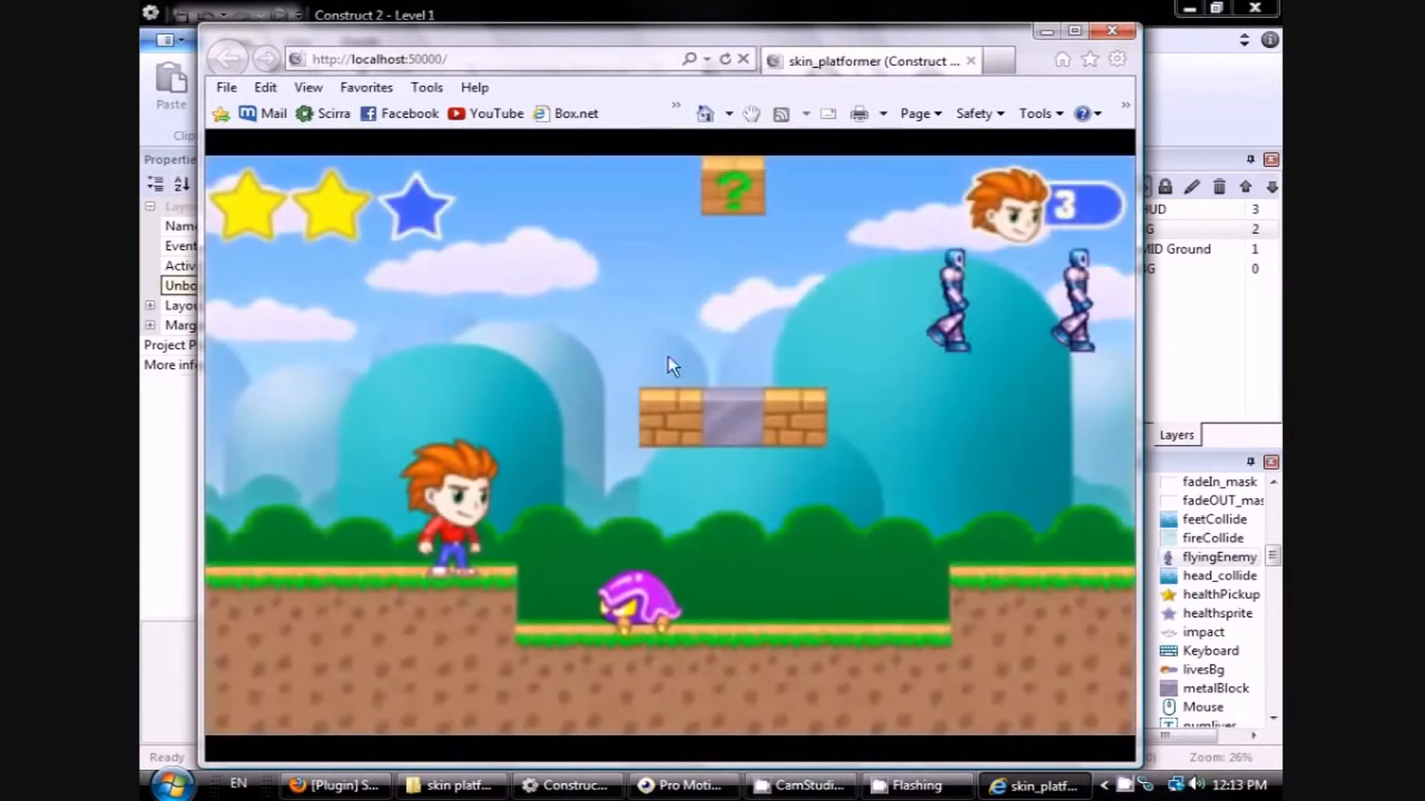
Reload the preview page, play through the start of the level past the flying enemies, and close the preview.
{"action": "left_click", "coordinate": [726, 59]}
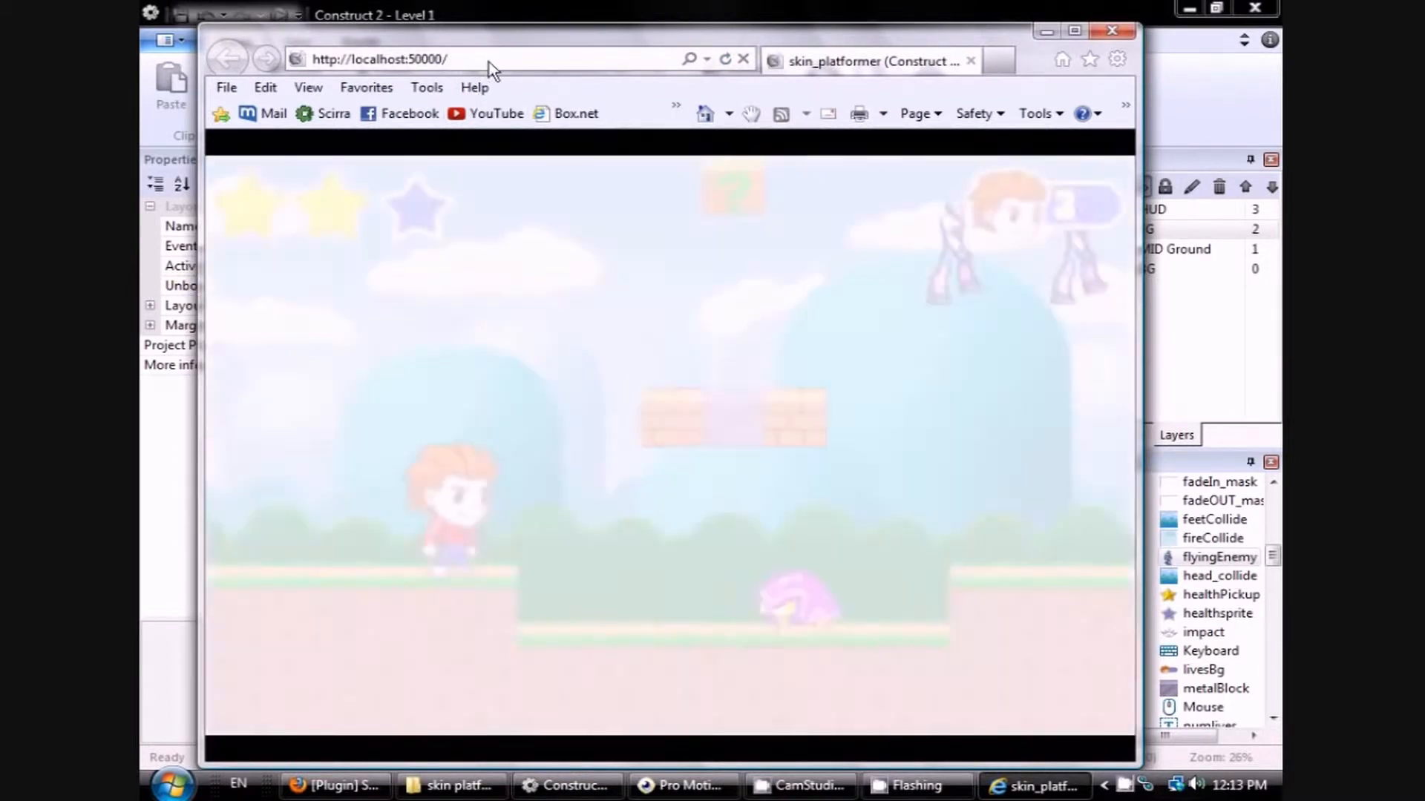
{"action": "key", "text": "Right"}
{"action": "key", "text": "Up"}
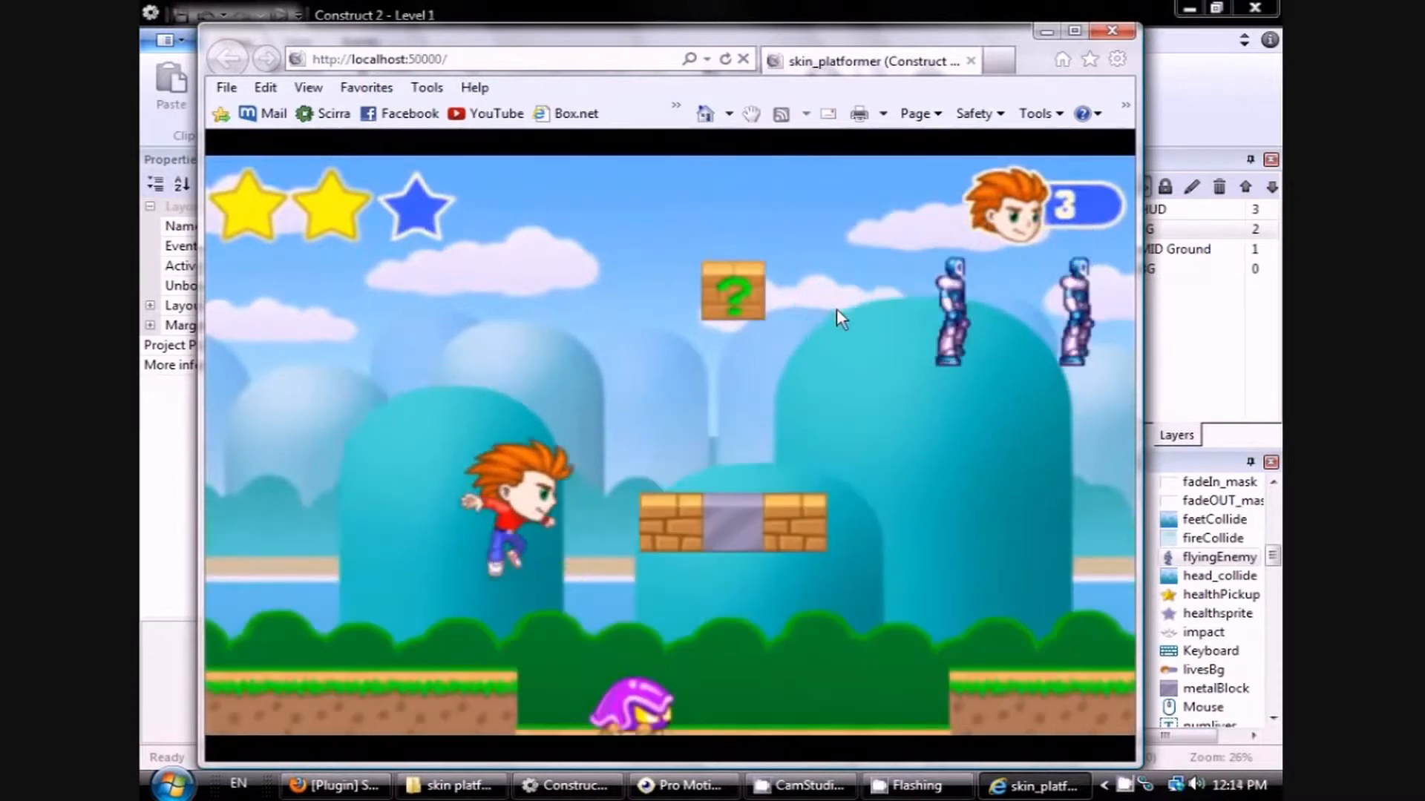
{"action": "key", "text": "Up"}
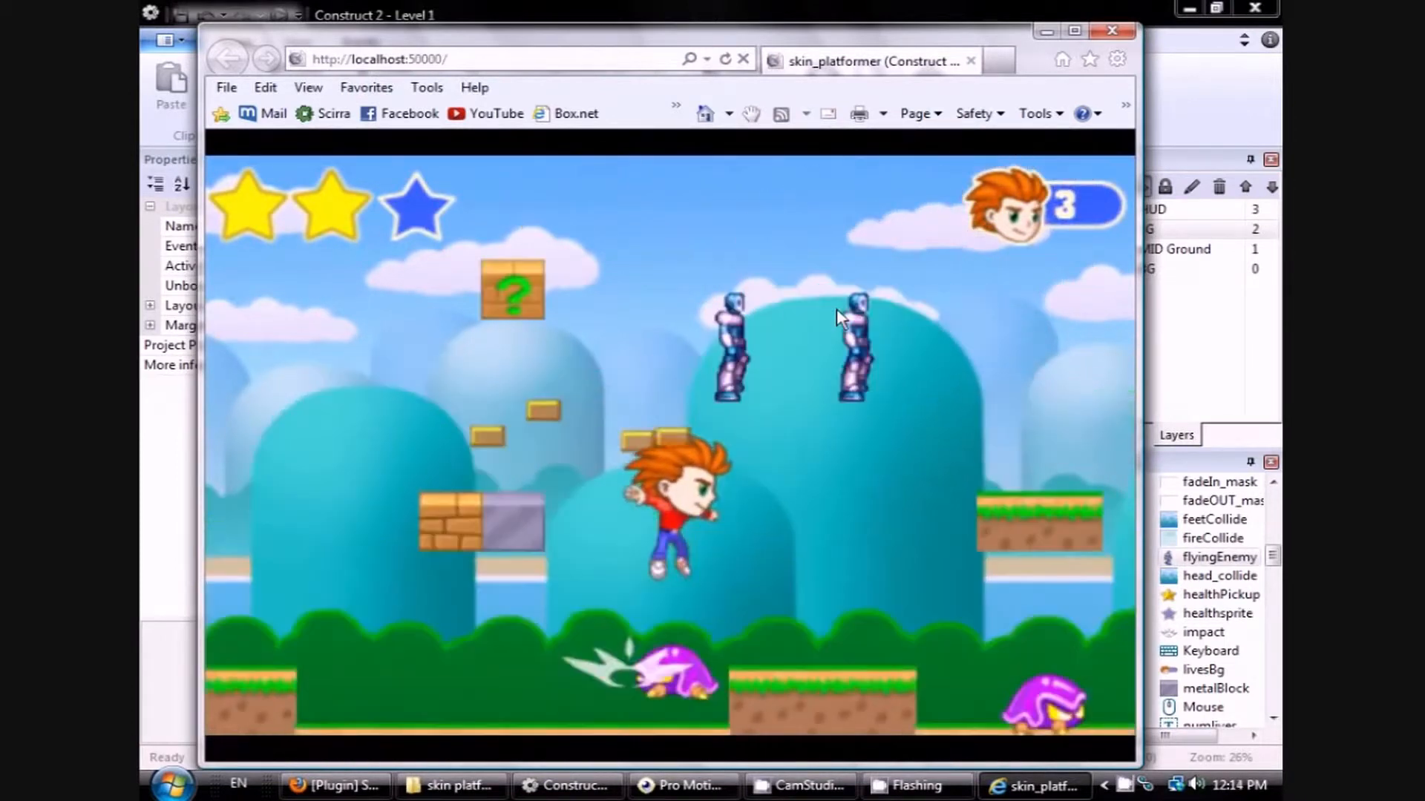
{"action": "key", "text": "Left"}
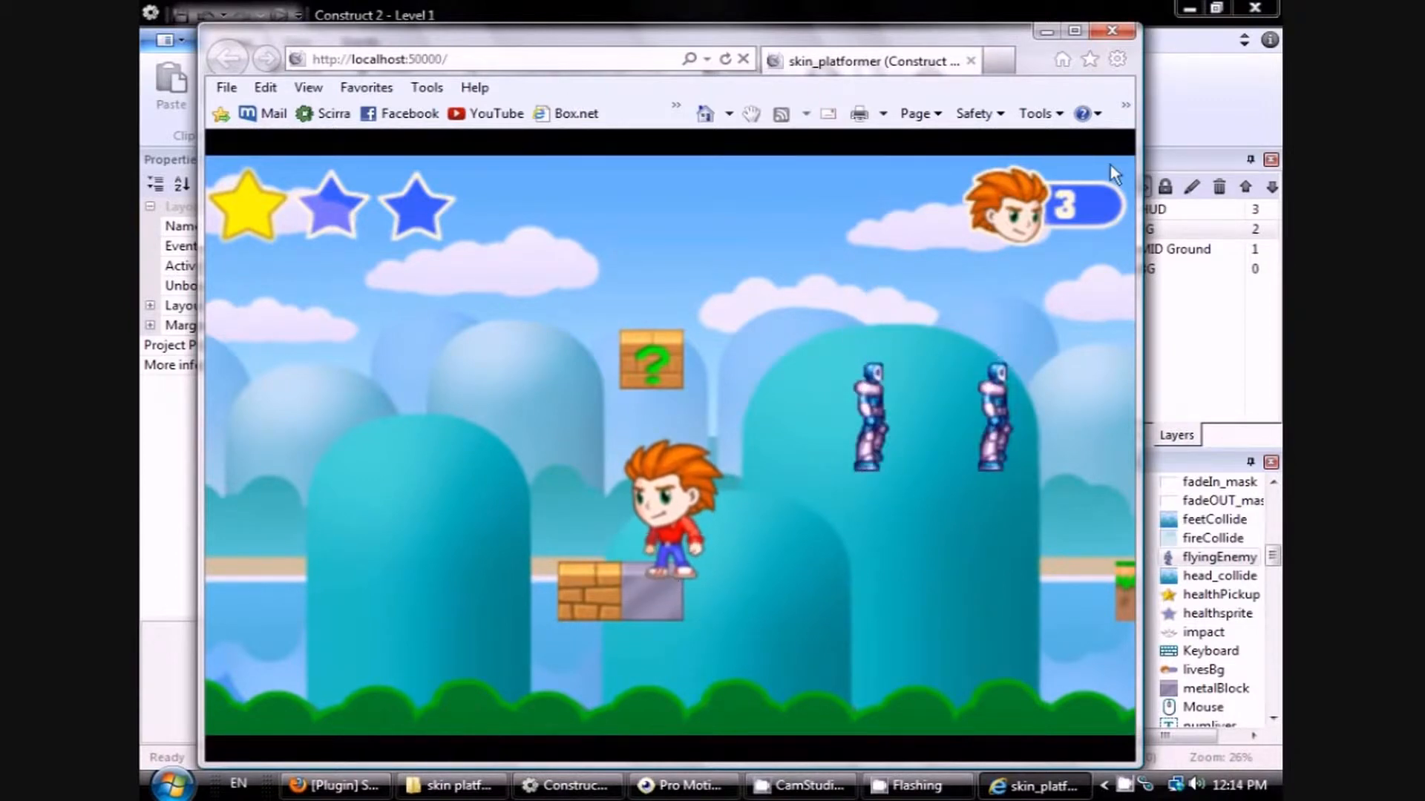
{"action": "left_click", "coordinate": [1111, 30]}
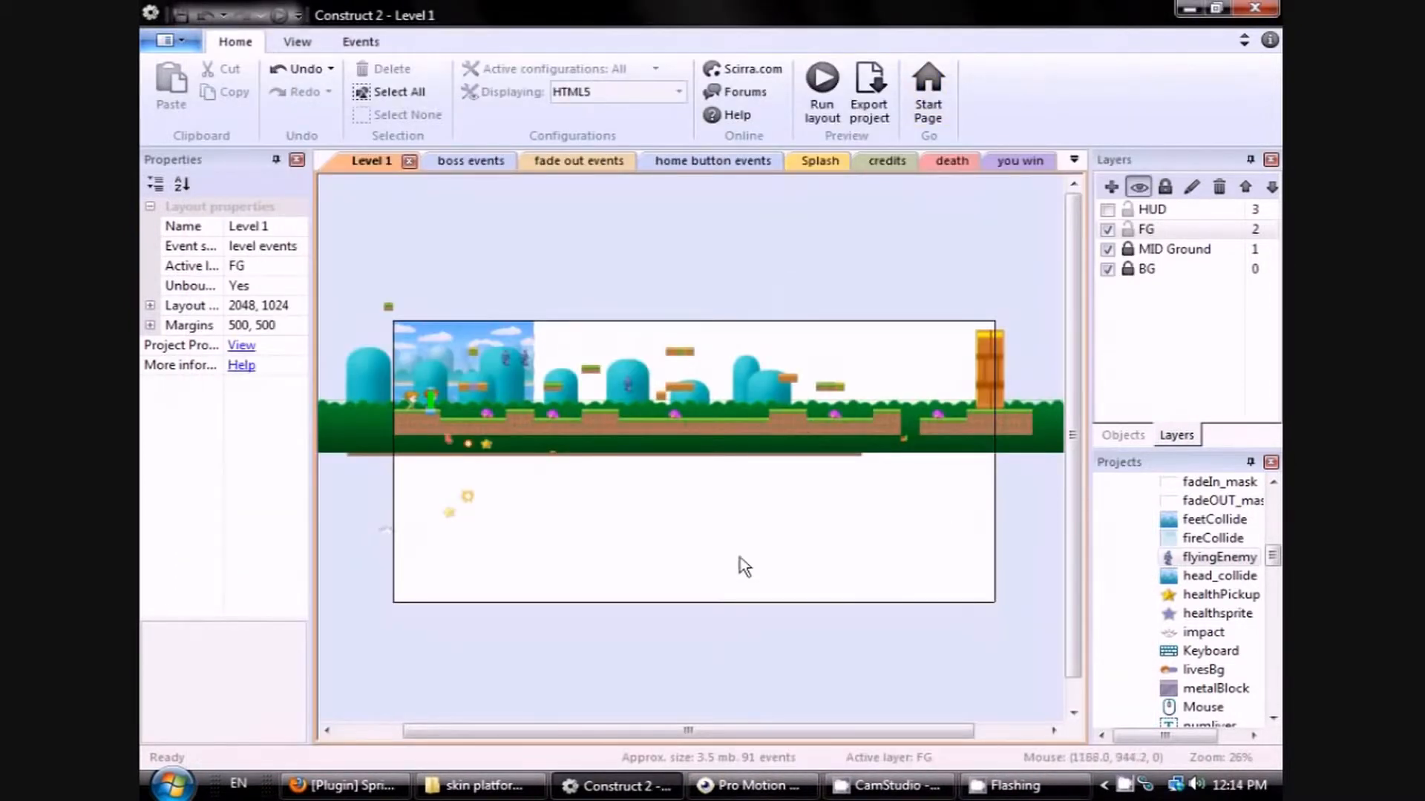
Open the grassy ground tile Sprite2 on the raised ledge in the image editor and show its collision polygon.
{"action": "scroll", "coordinate": [605, 583], "scroll_direction": "up", "scroll_amount": 1, "text": "ctrl"}
{"action": "scroll", "coordinate": [613, 559], "scroll_direction": "up", "scroll_amount": 7, "text": "ctrl"}
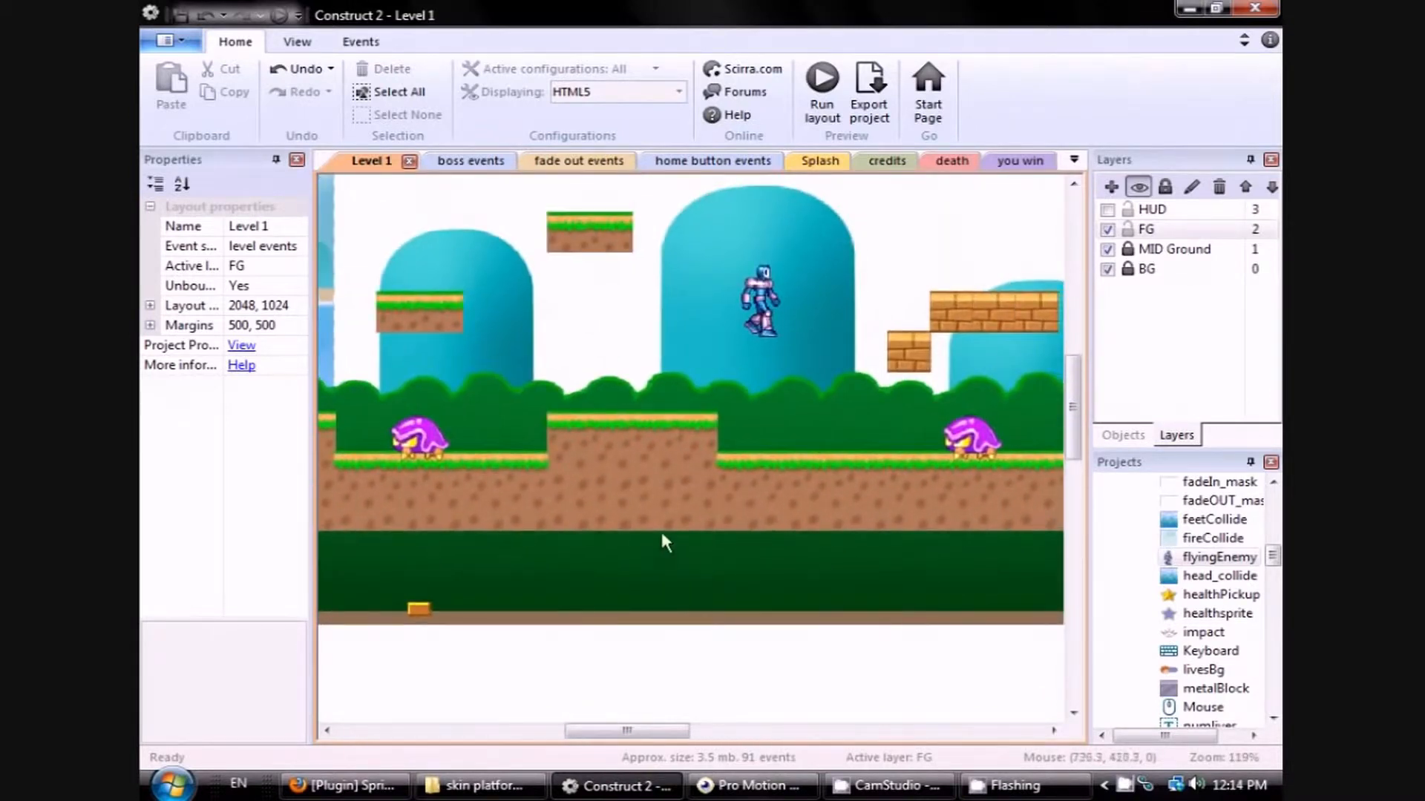
{"action": "scroll", "coordinate": [657, 529], "scroll_direction": "up", "scroll_amount": 5, "text": "ctrl"}
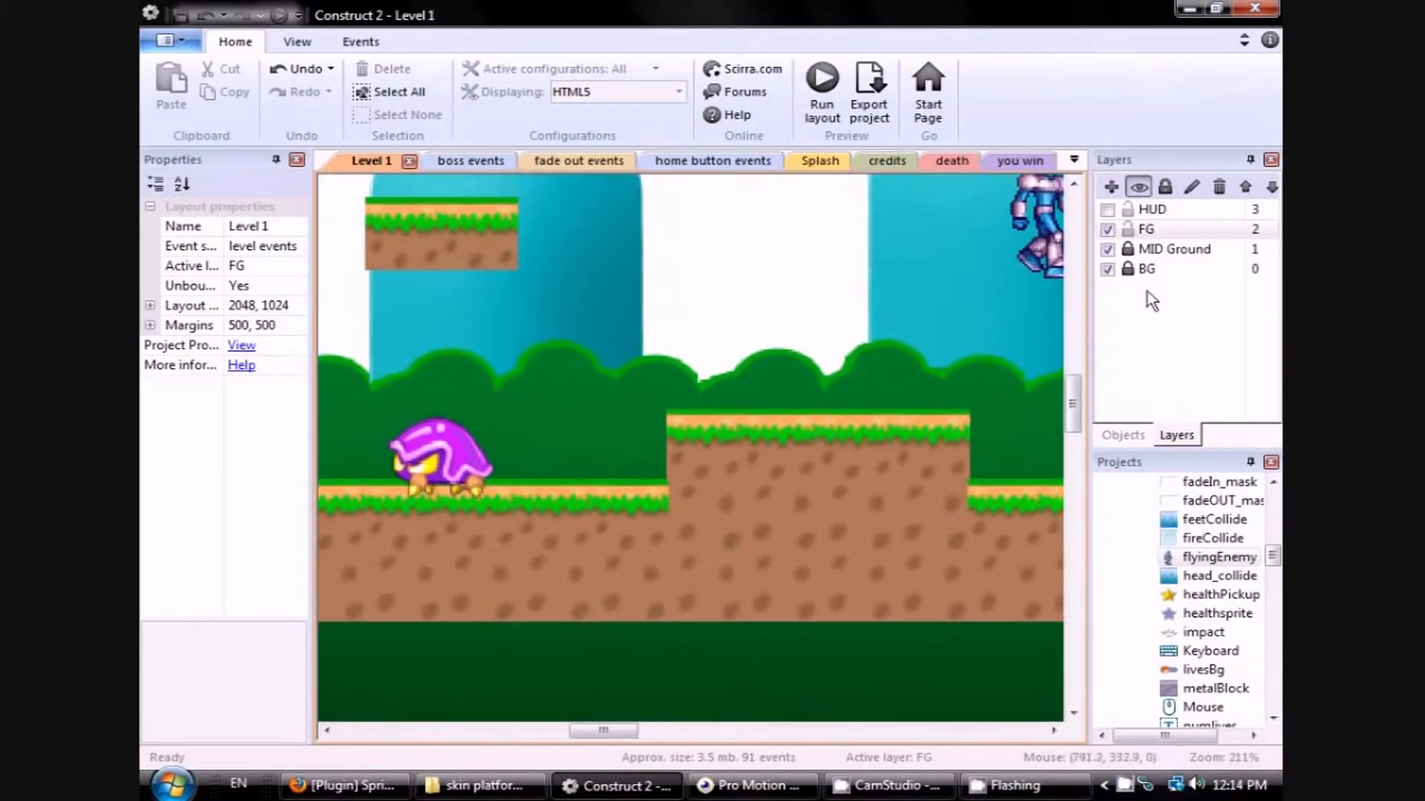
{"action": "left_click", "coordinate": [690, 425]}
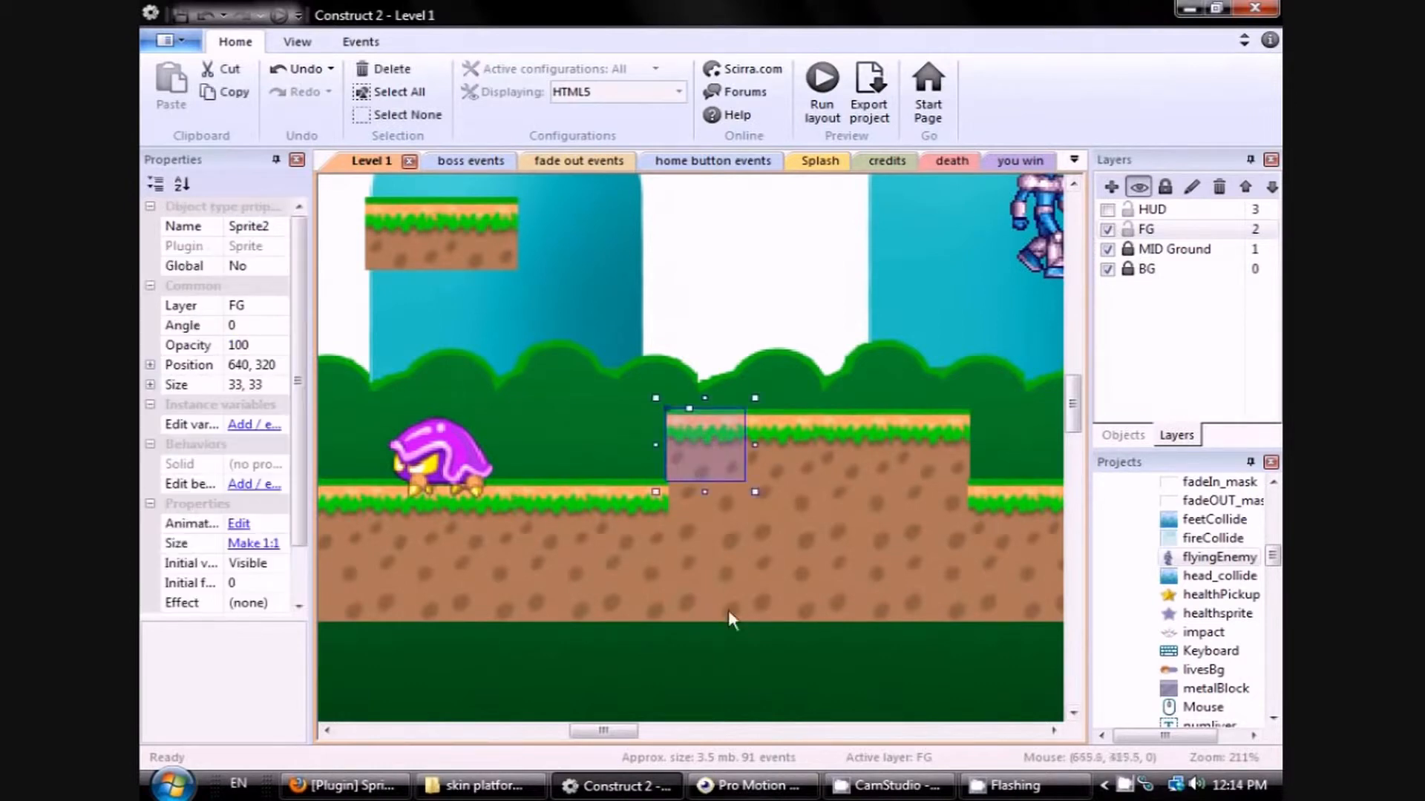
{"action": "double_click", "coordinate": [699, 445]}
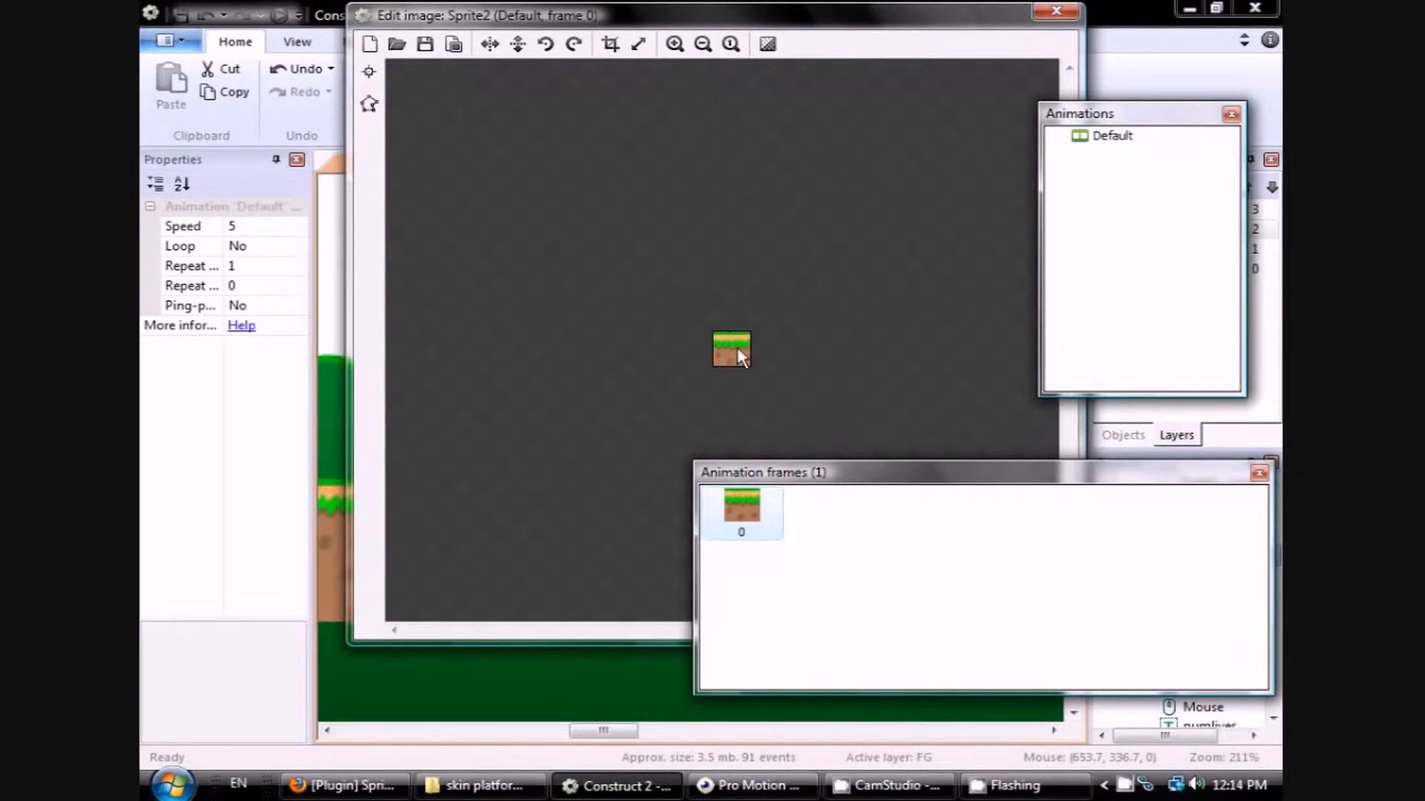
{"action": "left_click", "coordinate": [369, 104]}
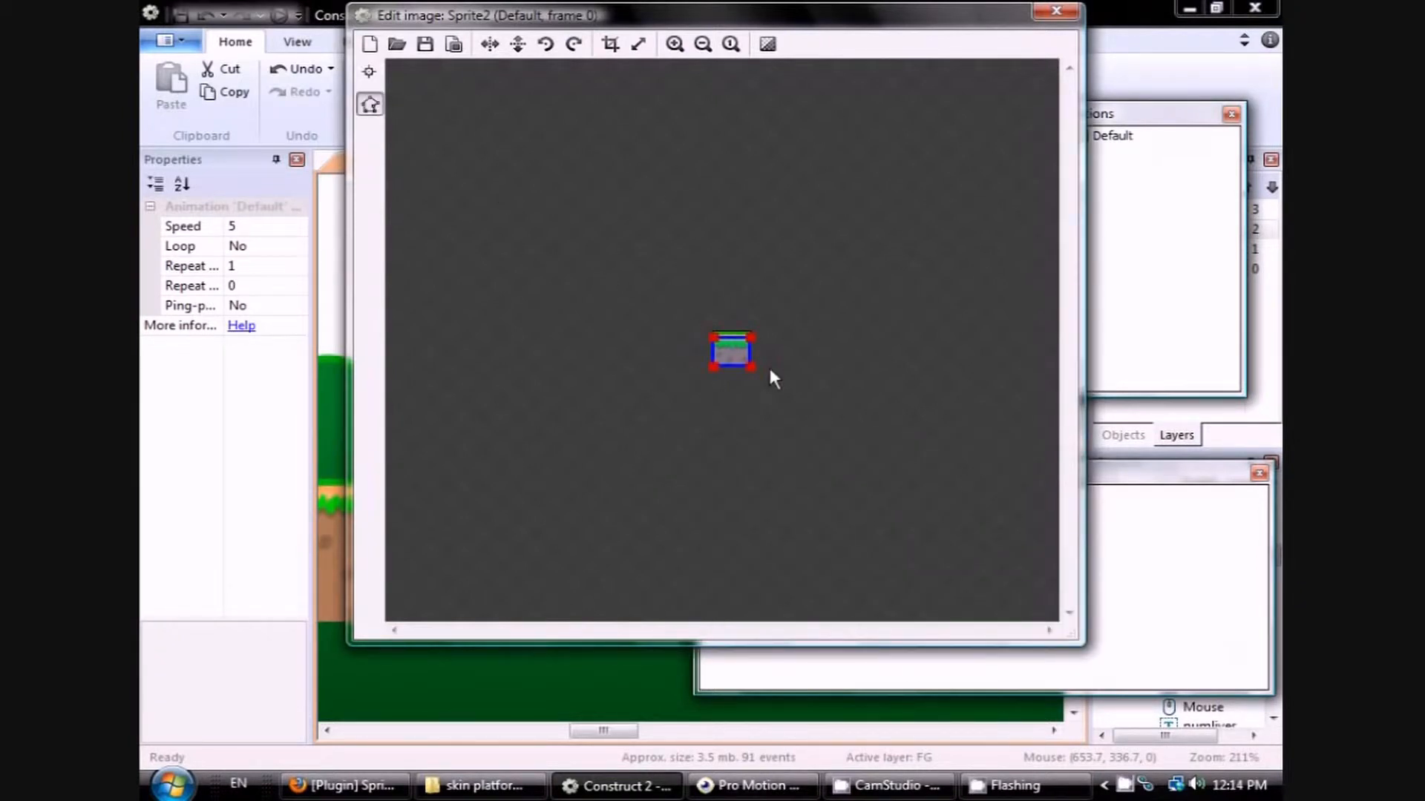
{"action": "scroll", "coordinate": [780, 381], "scroll_direction": "up", "scroll_amount": 4}
{"action": "scroll", "coordinate": [780, 380], "scroll_direction": "down", "scroll_amount": 1}
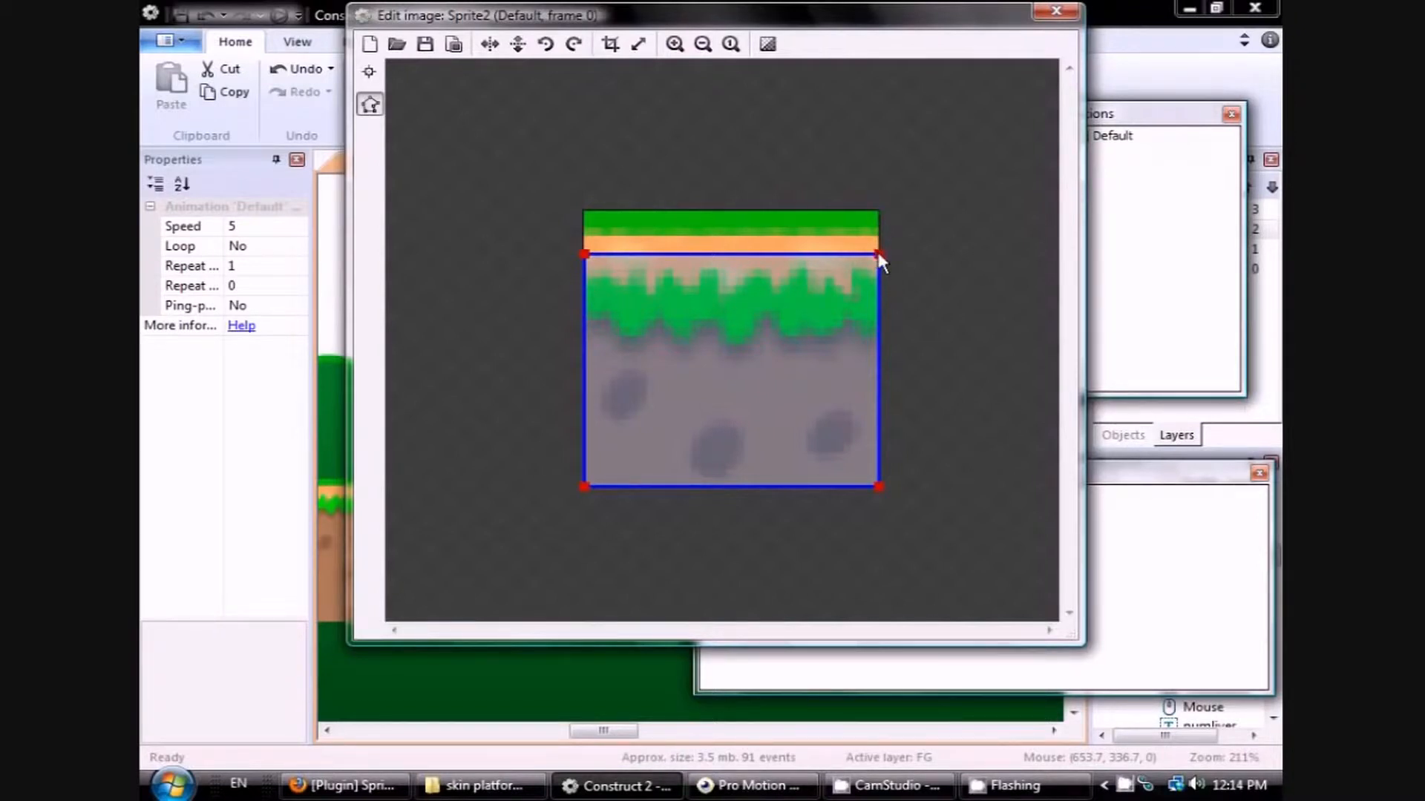
Raise the collision polygon's two upper corners to the tile's top edge and lower them back level within the orange strip.
{"action": "left_click_drag", "start_coordinate": [878, 254], "coordinate": [878, 211]}
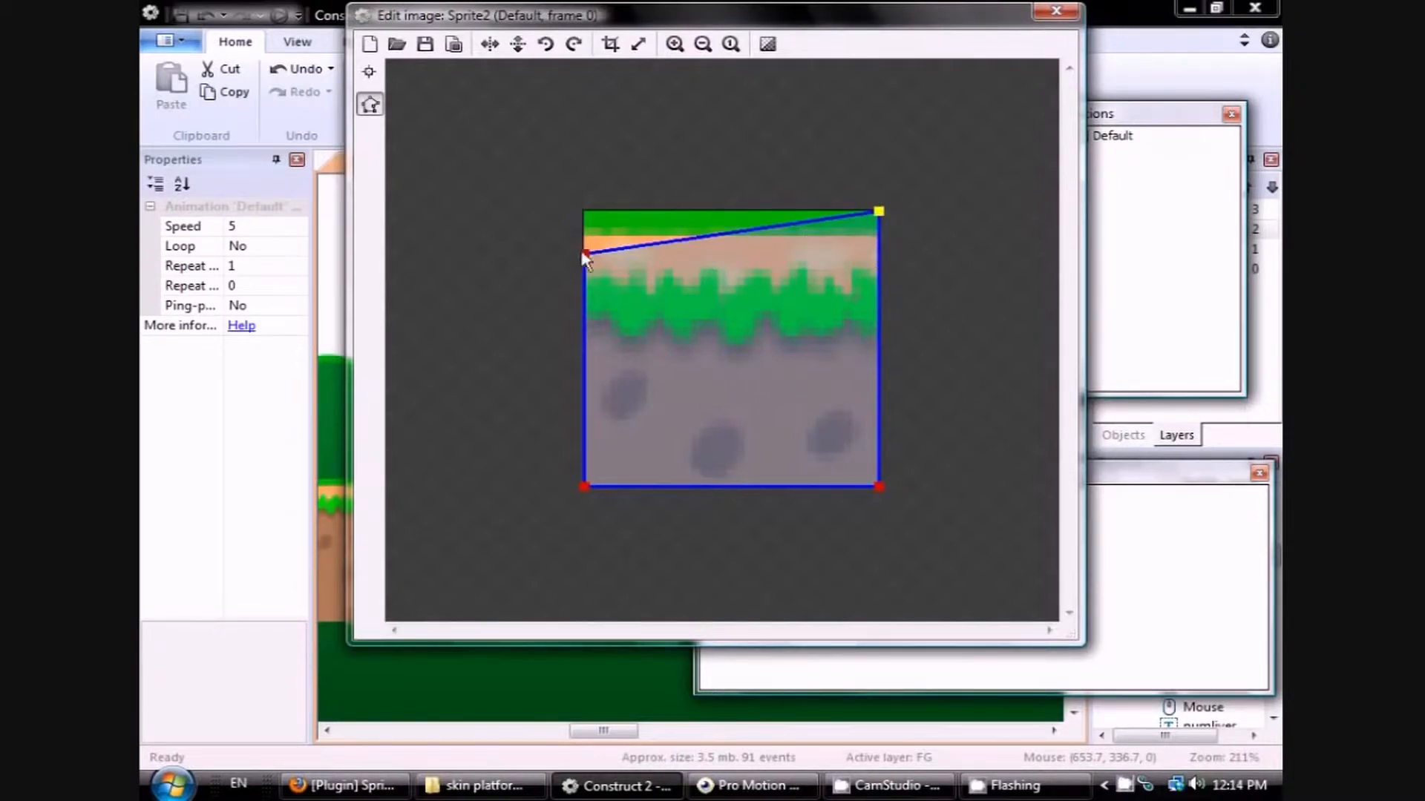
{"action": "left_click_drag", "start_coordinate": [584, 253], "coordinate": [584, 211]}
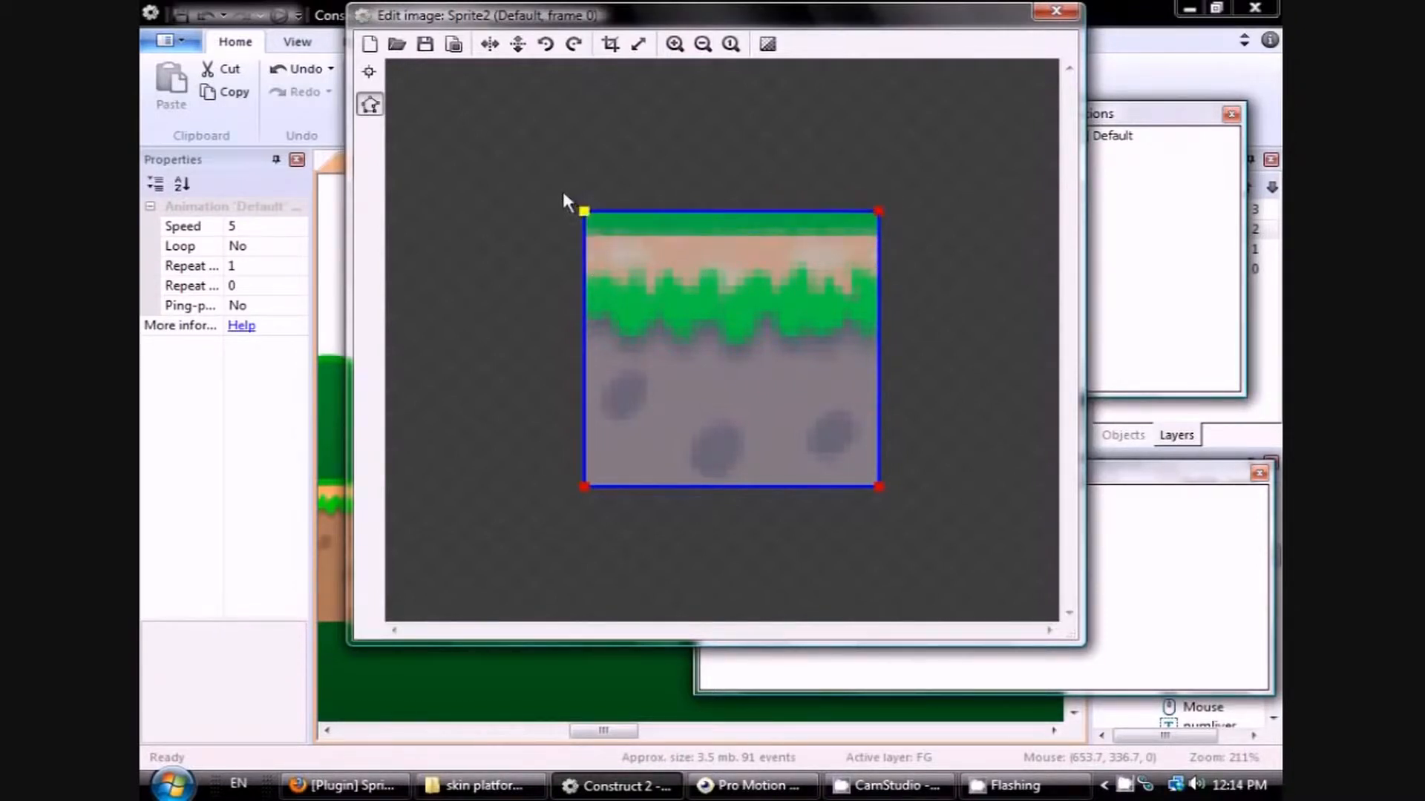
{"action": "left_click", "coordinate": [882, 211]}
{"action": "left_click_drag", "start_coordinate": [584, 211], "coordinate": [556, 261]}
{"action": "left_click_drag", "start_coordinate": [883, 210], "coordinate": [905, 259]}
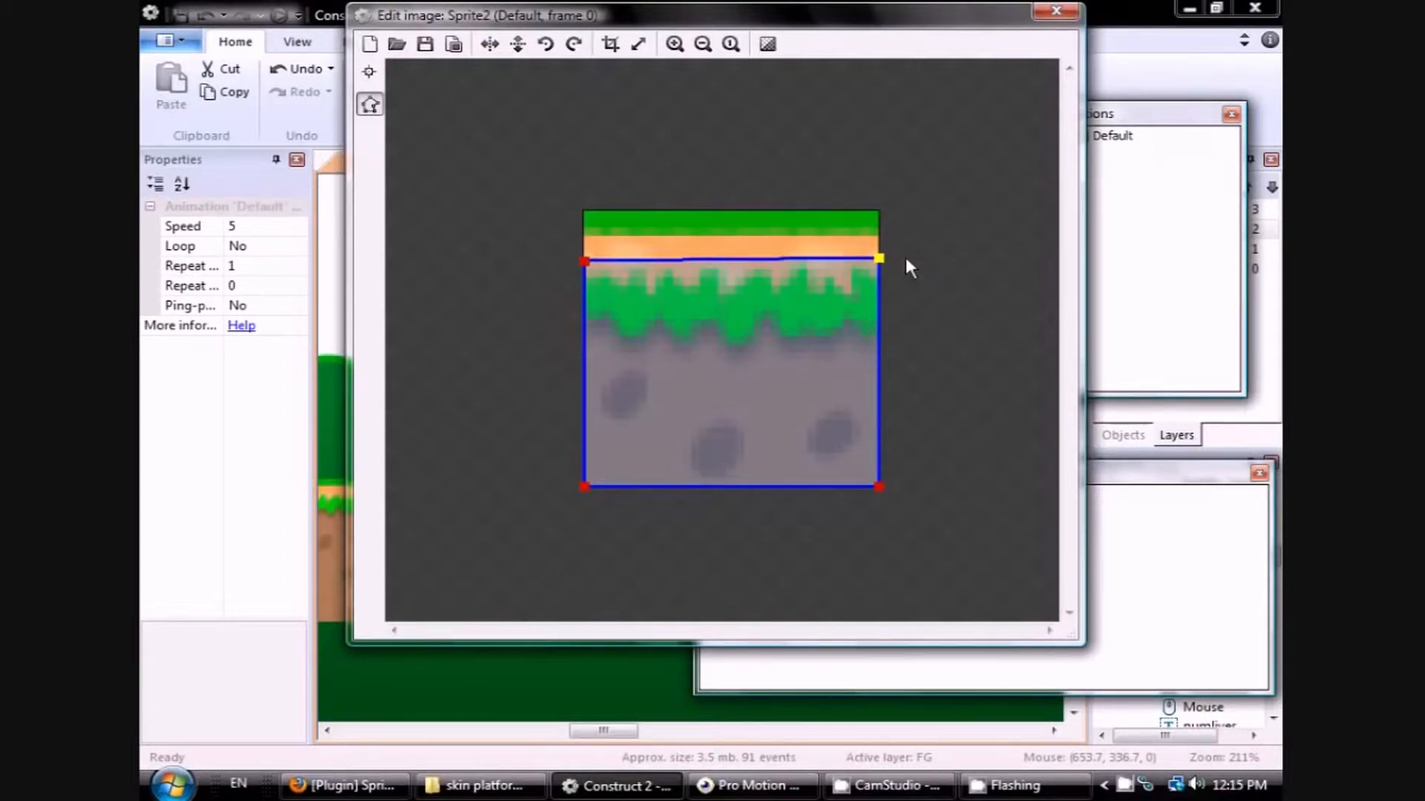
{"action": "left_click_drag", "start_coordinate": [583, 261], "coordinate": [583, 257]}
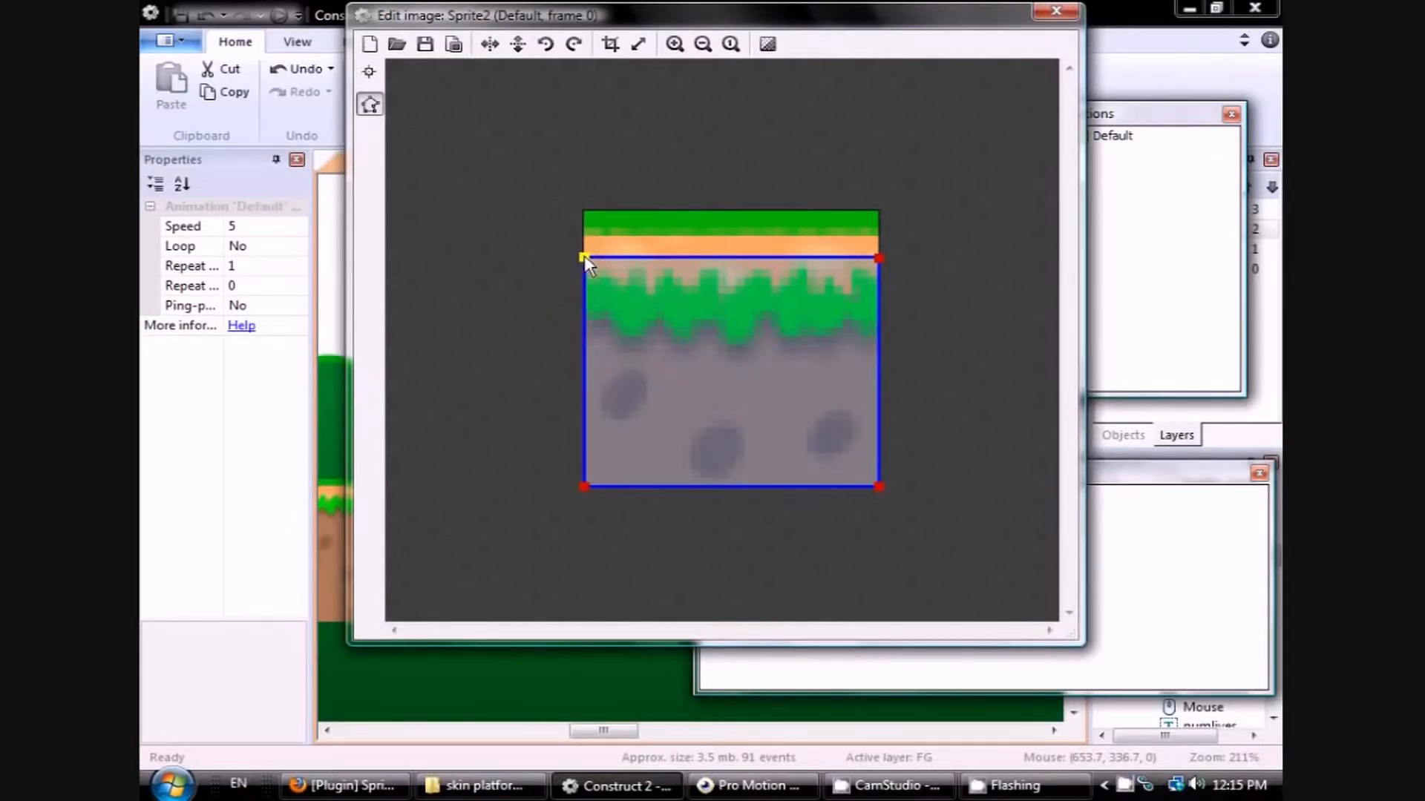
Shift the polygon's upper-left corner up and back down, and raise both upper corners to the tile's top edge.
{"action": "left_click_drag", "start_coordinate": [585, 257], "coordinate": [584, 212]}
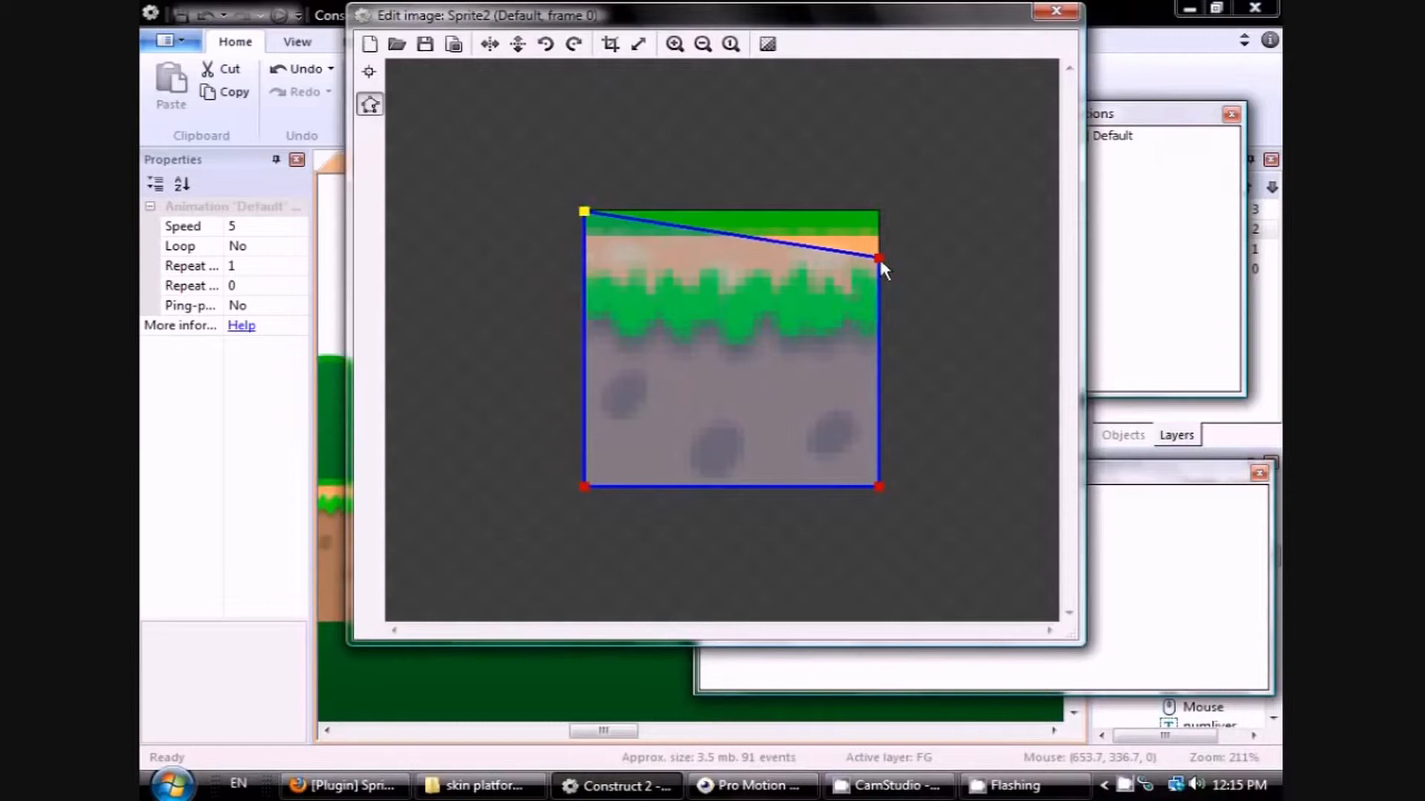
{"action": "mouse_move", "coordinate": [879, 258]}
{"action": "left_mouse_down"}
{"action": "mouse_move", "coordinate": [897, 214]}
{"action": "mouse_move", "coordinate": [887, 256]}
{"action": "left_mouse_up"}
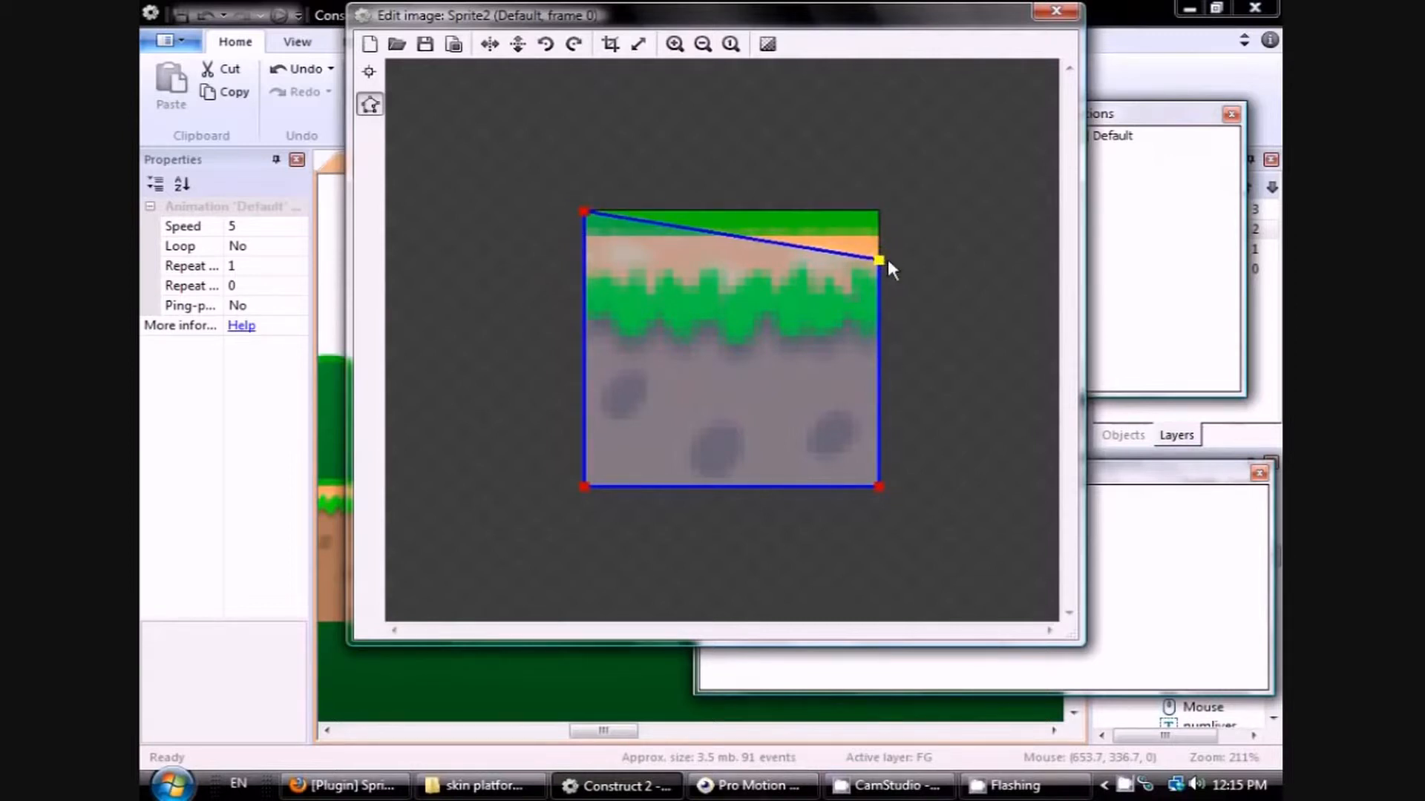
{"action": "left_click_drag", "start_coordinate": [583, 213], "coordinate": [545, 252]}
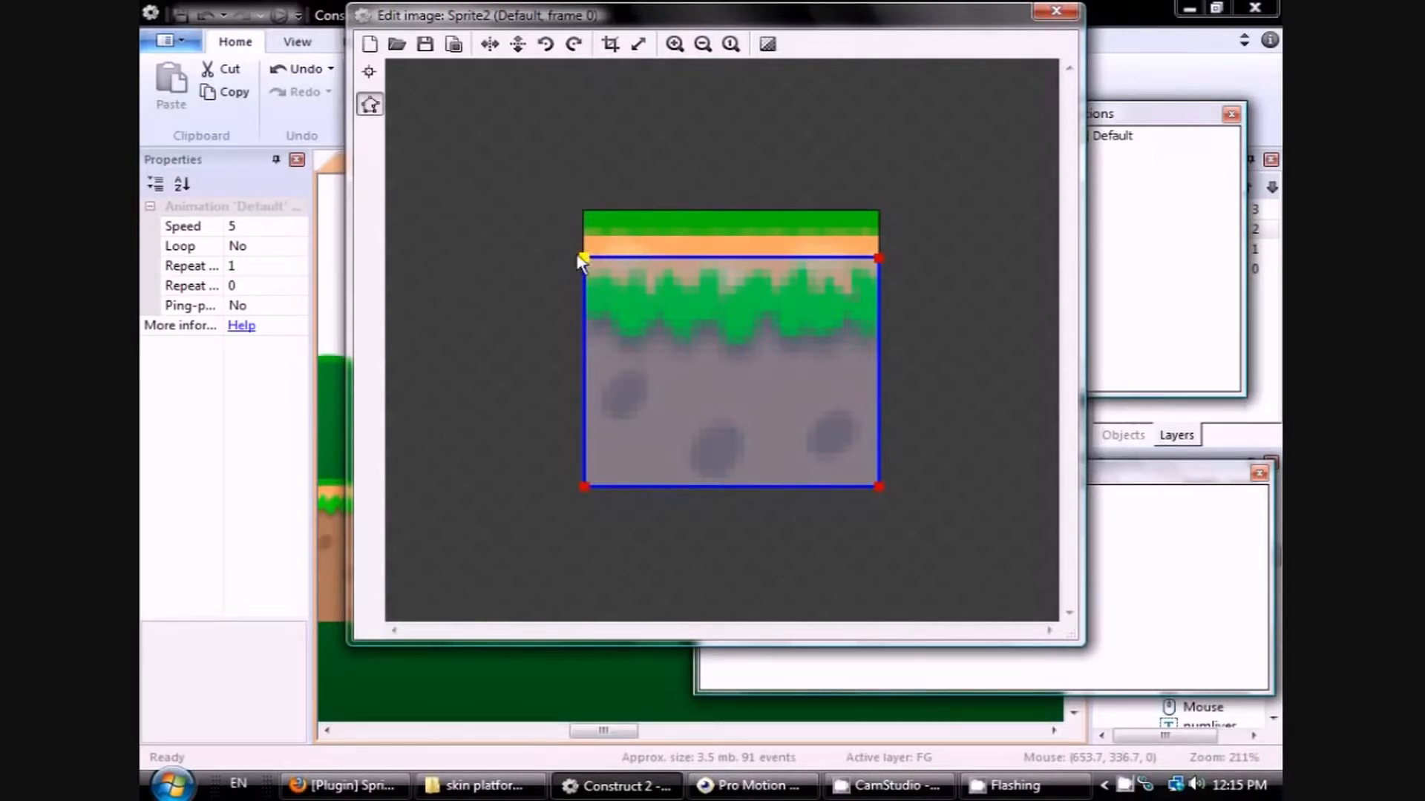
{"action": "left_click_drag", "start_coordinate": [583, 259], "coordinate": [585, 212]}
{"action": "left_click_drag", "start_coordinate": [879, 259], "coordinate": [878, 212]}
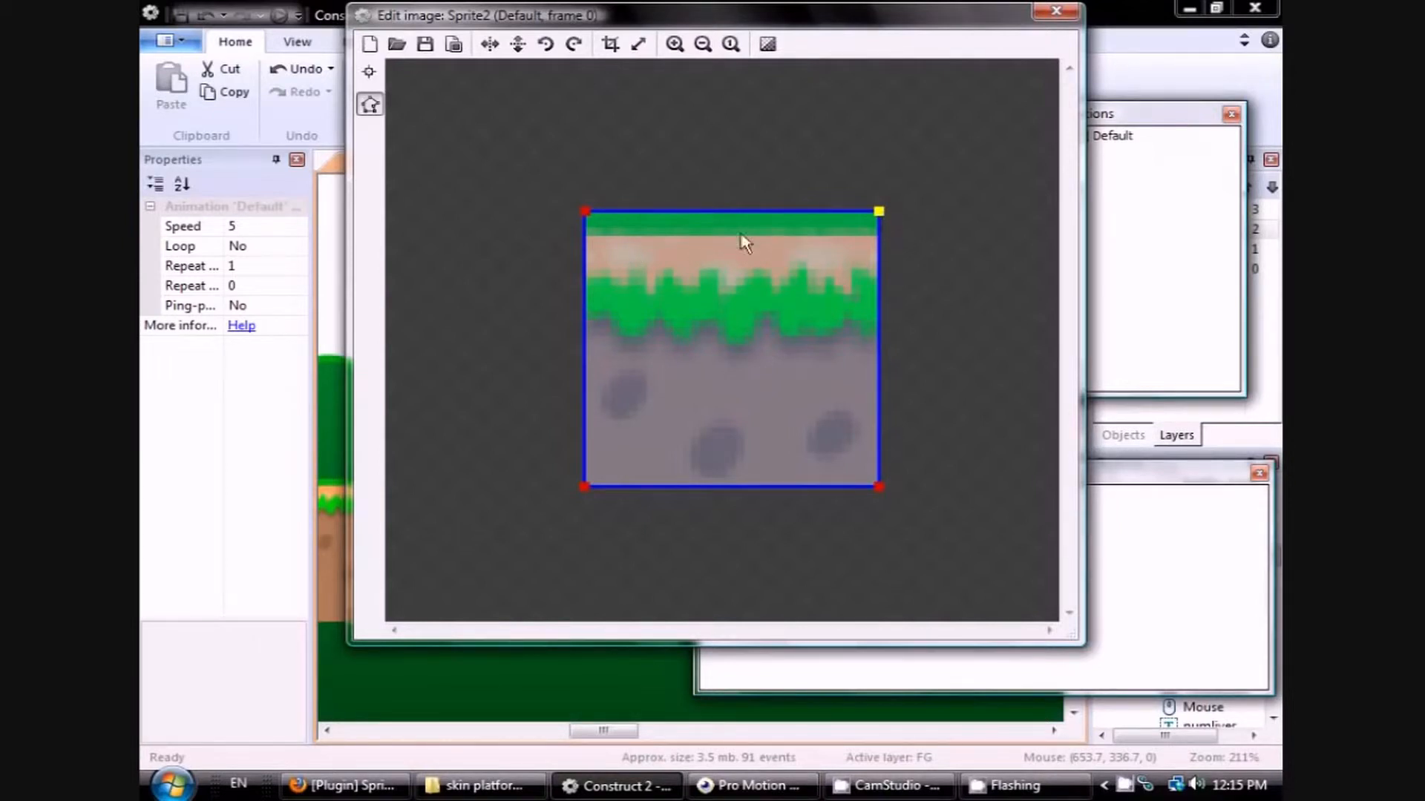
Lower both upper corners of the tile's collision polygon level within the orange strip and close the image editor.
{"action": "left_click_drag", "start_coordinate": [879, 212], "coordinate": [907, 256]}
{"action": "left_click_drag", "start_coordinate": [584, 221], "coordinate": [528, 269]}
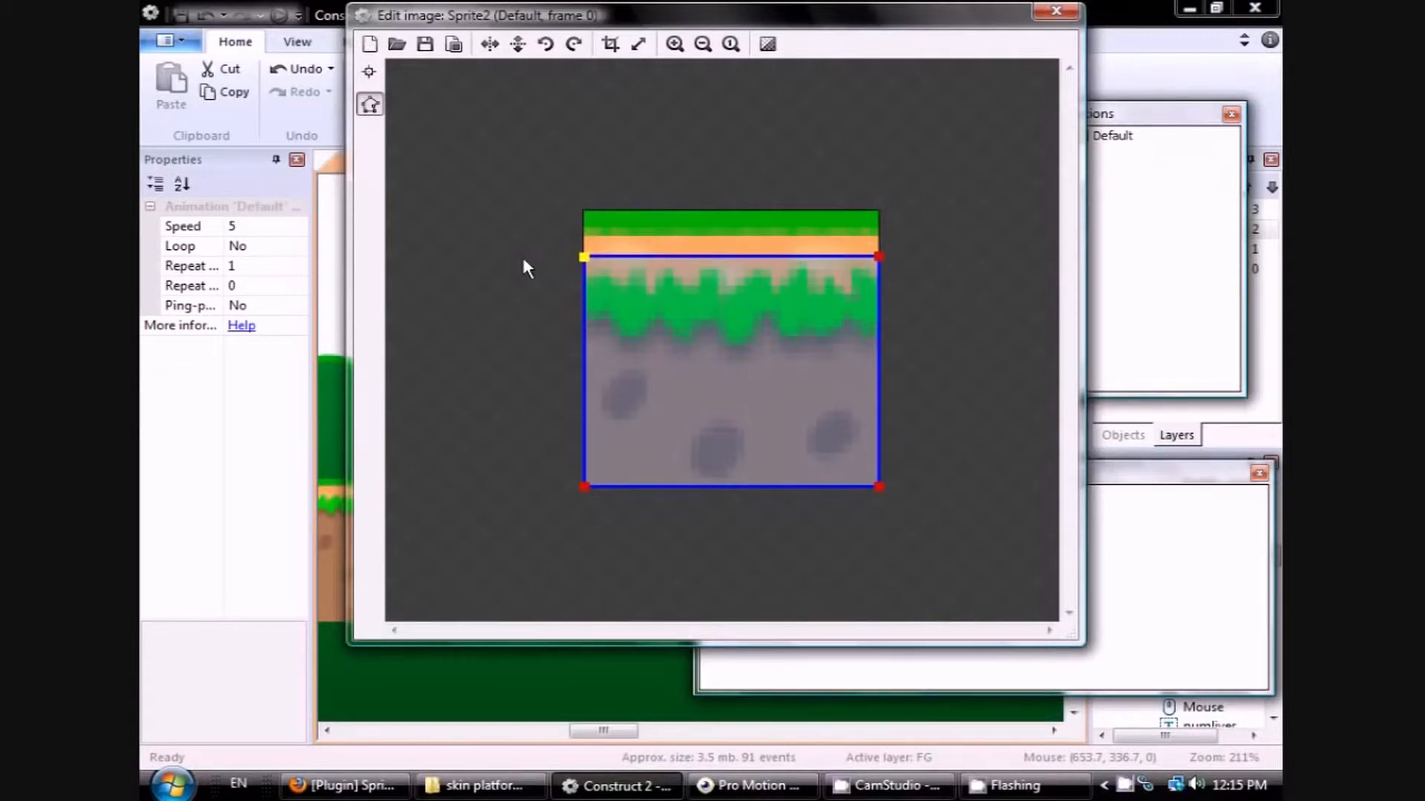
{"action": "left_click_drag", "start_coordinate": [884, 252], "coordinate": [880, 258]}
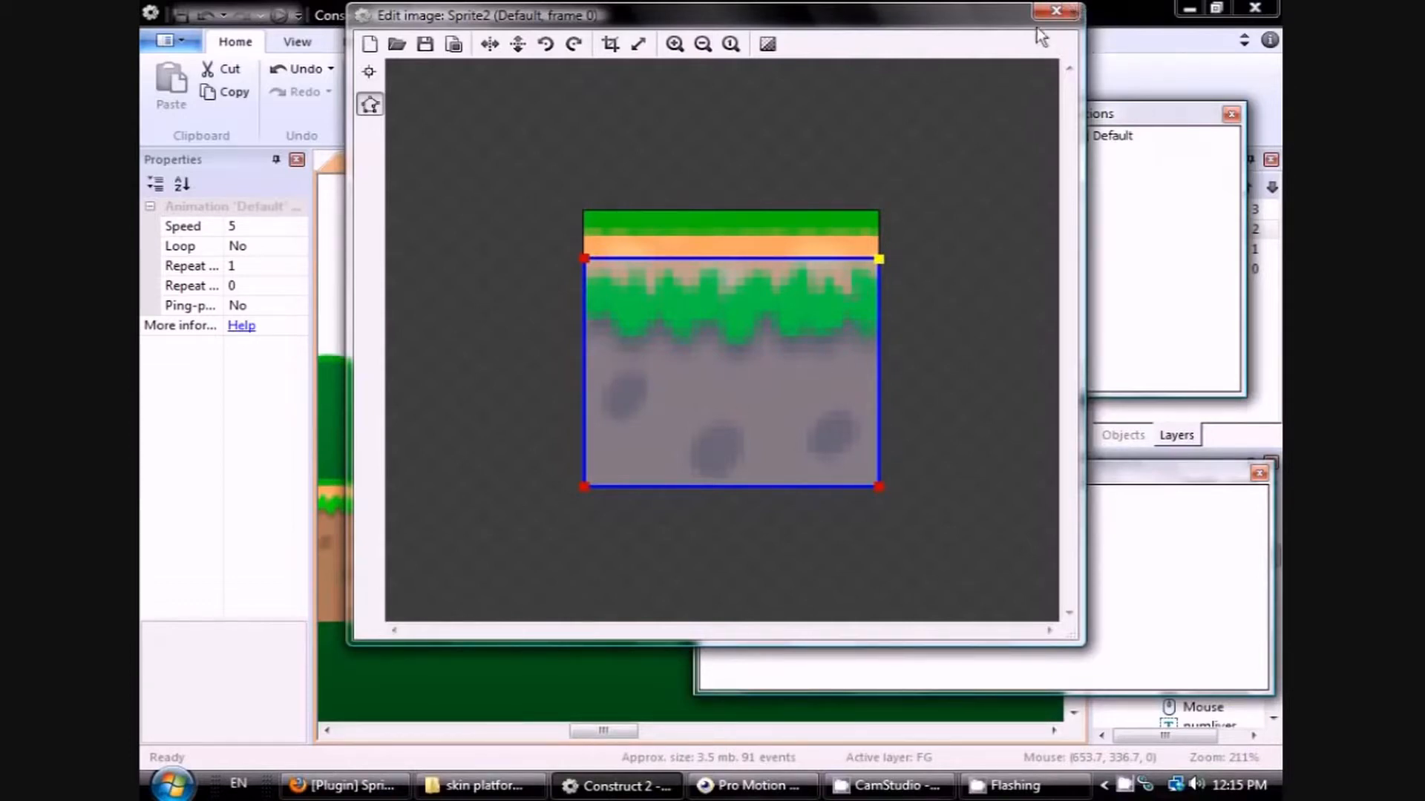
{"action": "left_click", "coordinate": [1057, 12]}
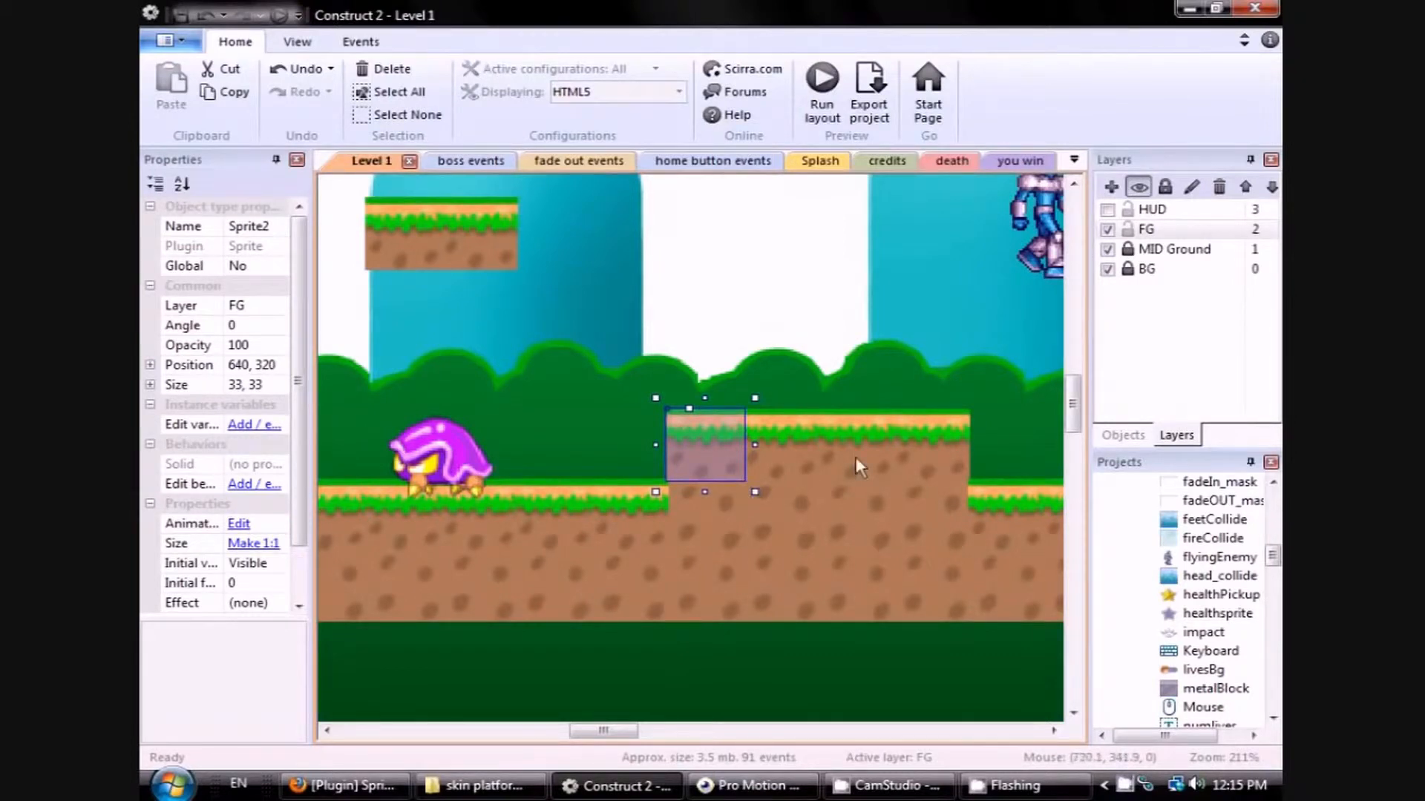
Set the layout's snap grid width to 32.
{"action": "left_click", "coordinate": [790, 430]}
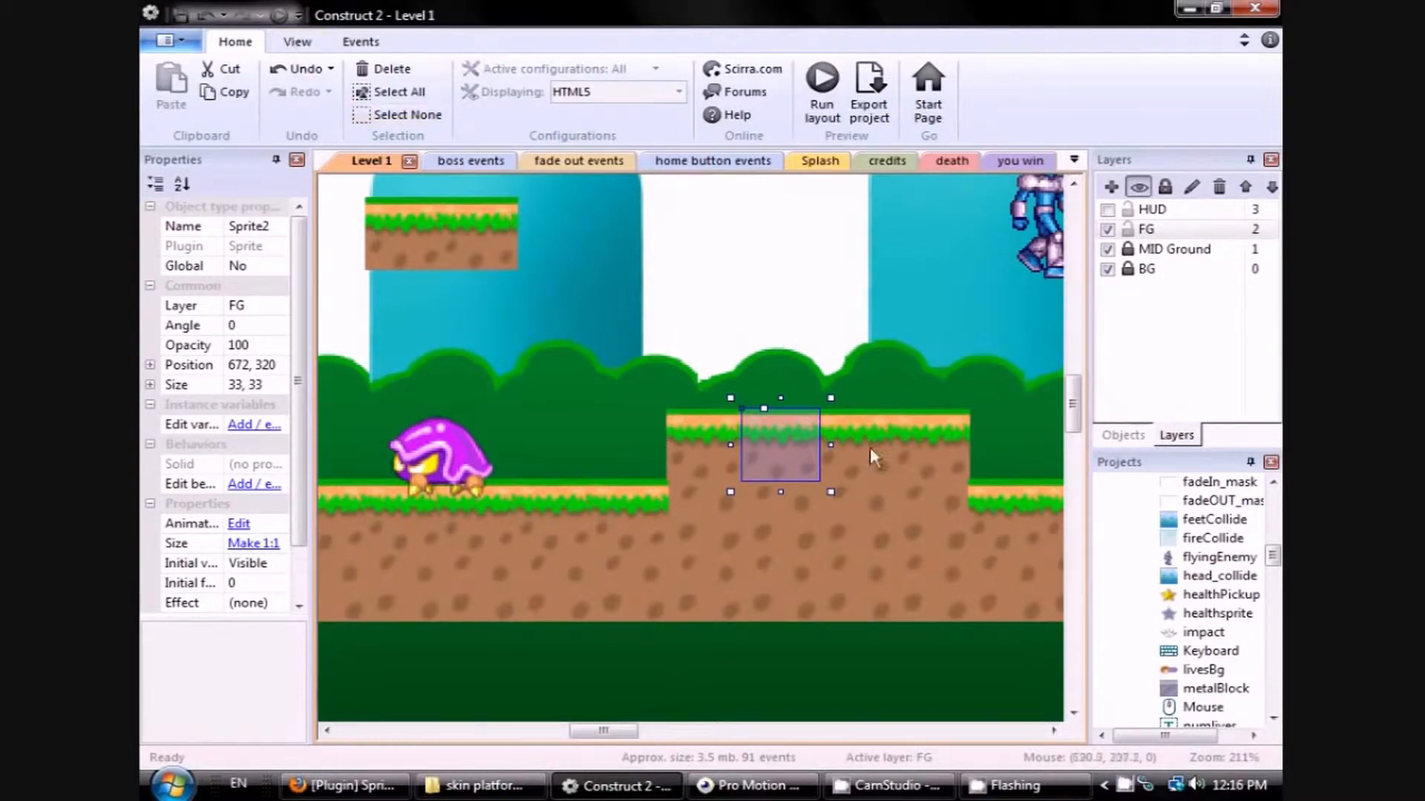
{"action": "left_click", "coordinate": [684, 446]}
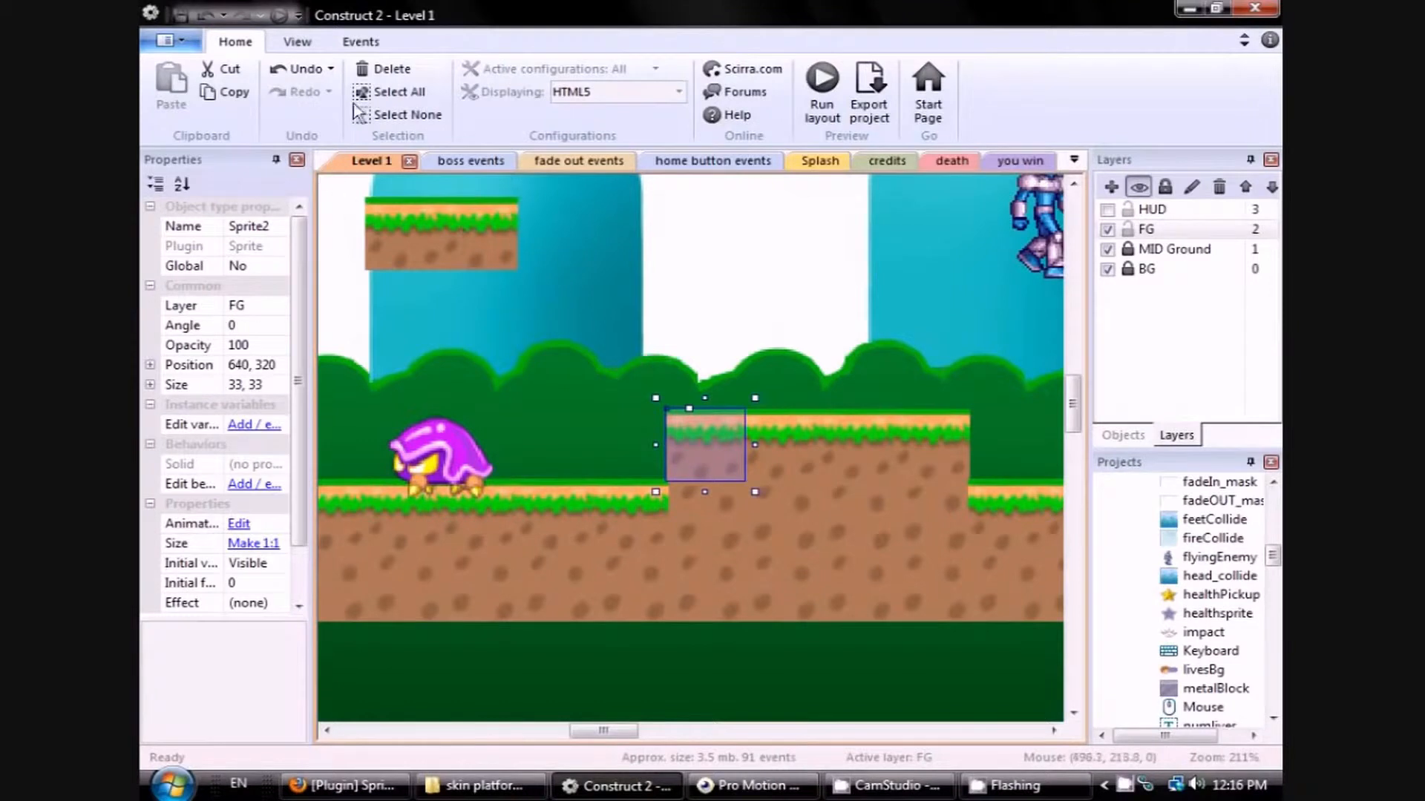
{"action": "left_click", "coordinate": [298, 45]}
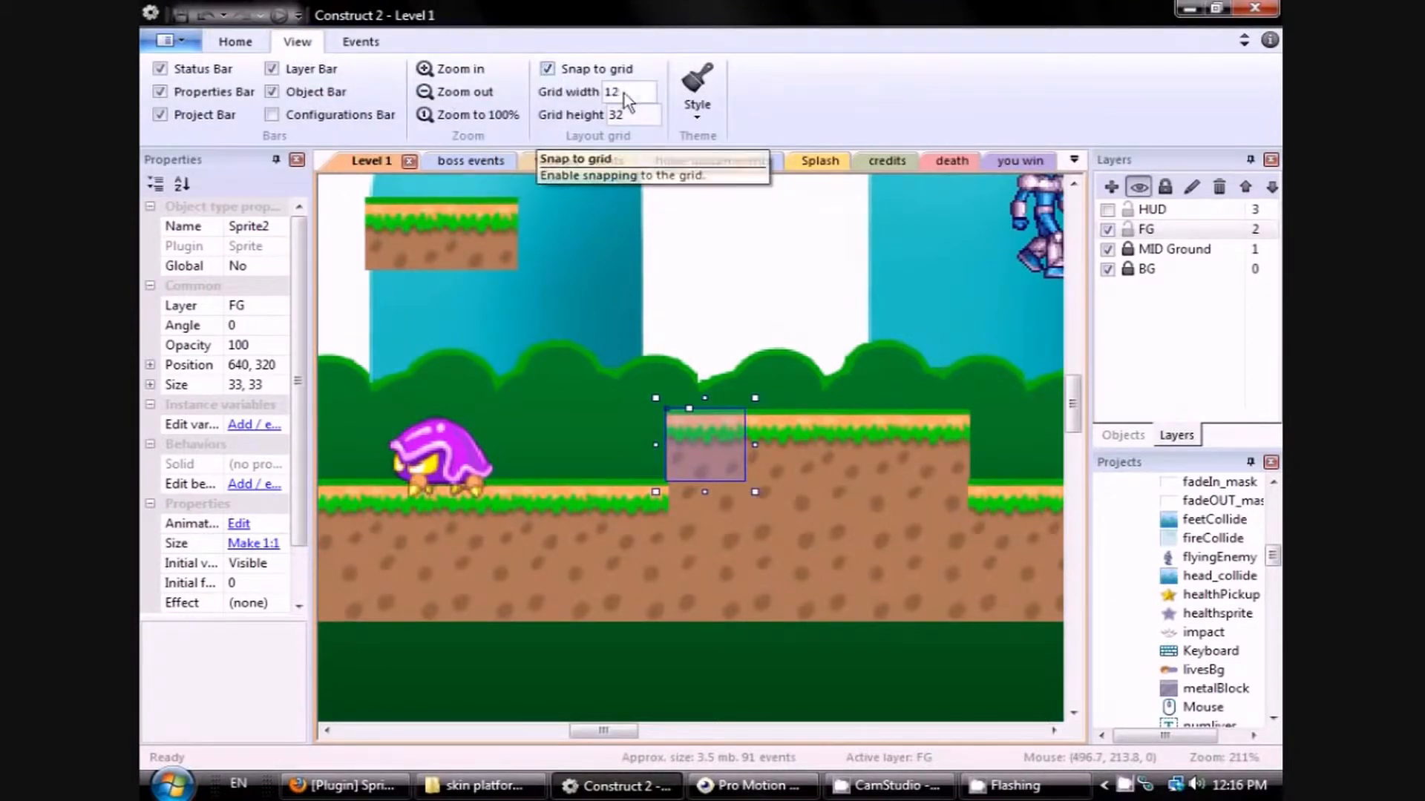
{"action": "left_click_drag", "start_coordinate": [623, 92], "coordinate": [473, 93]}
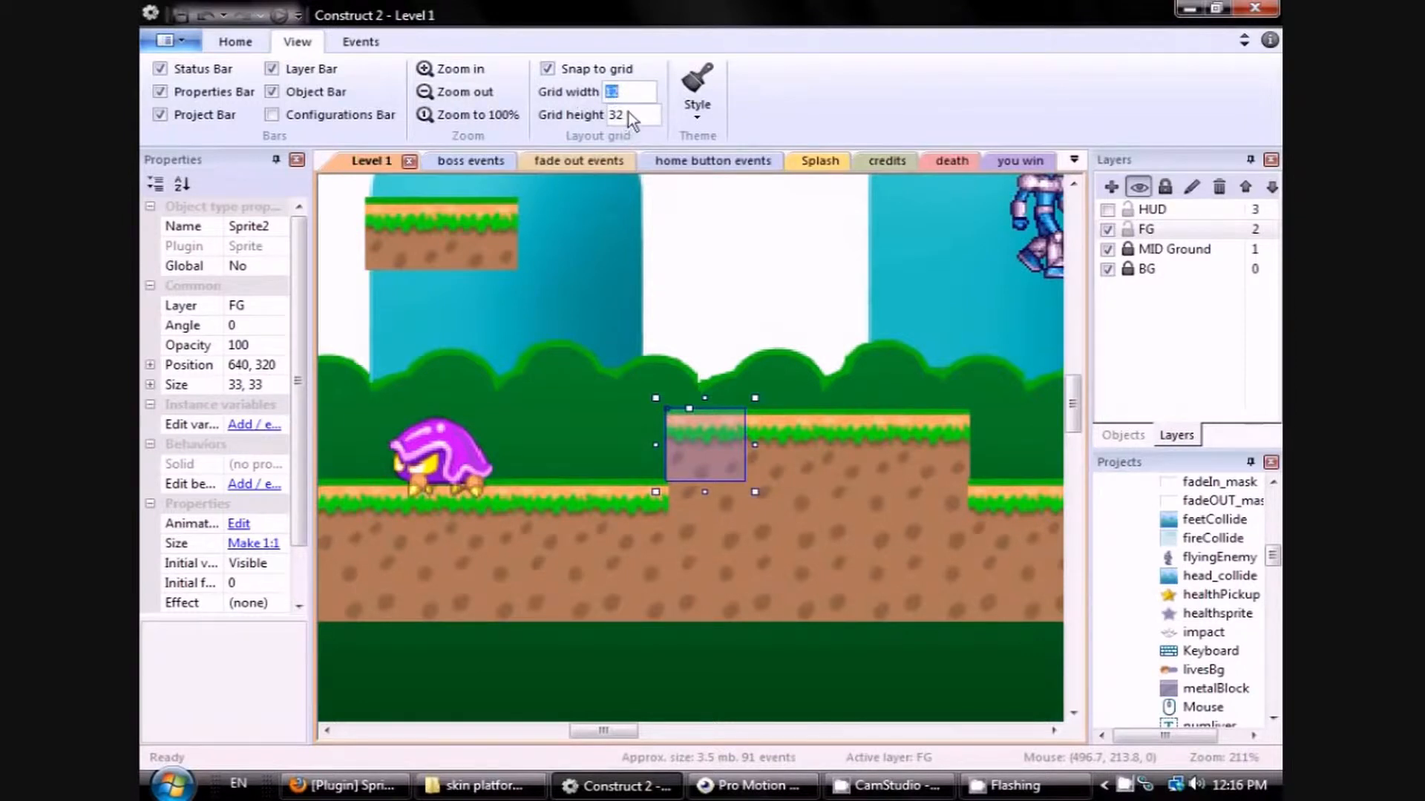
{"action": "type", "text": "32"}
Check the Origin image point of the Sprite2 ground tile in the image editor.
{"action": "left_click_drag", "start_coordinate": [714, 448], "coordinate": [694, 427]}
{"action": "double_click", "coordinate": [714, 443]}
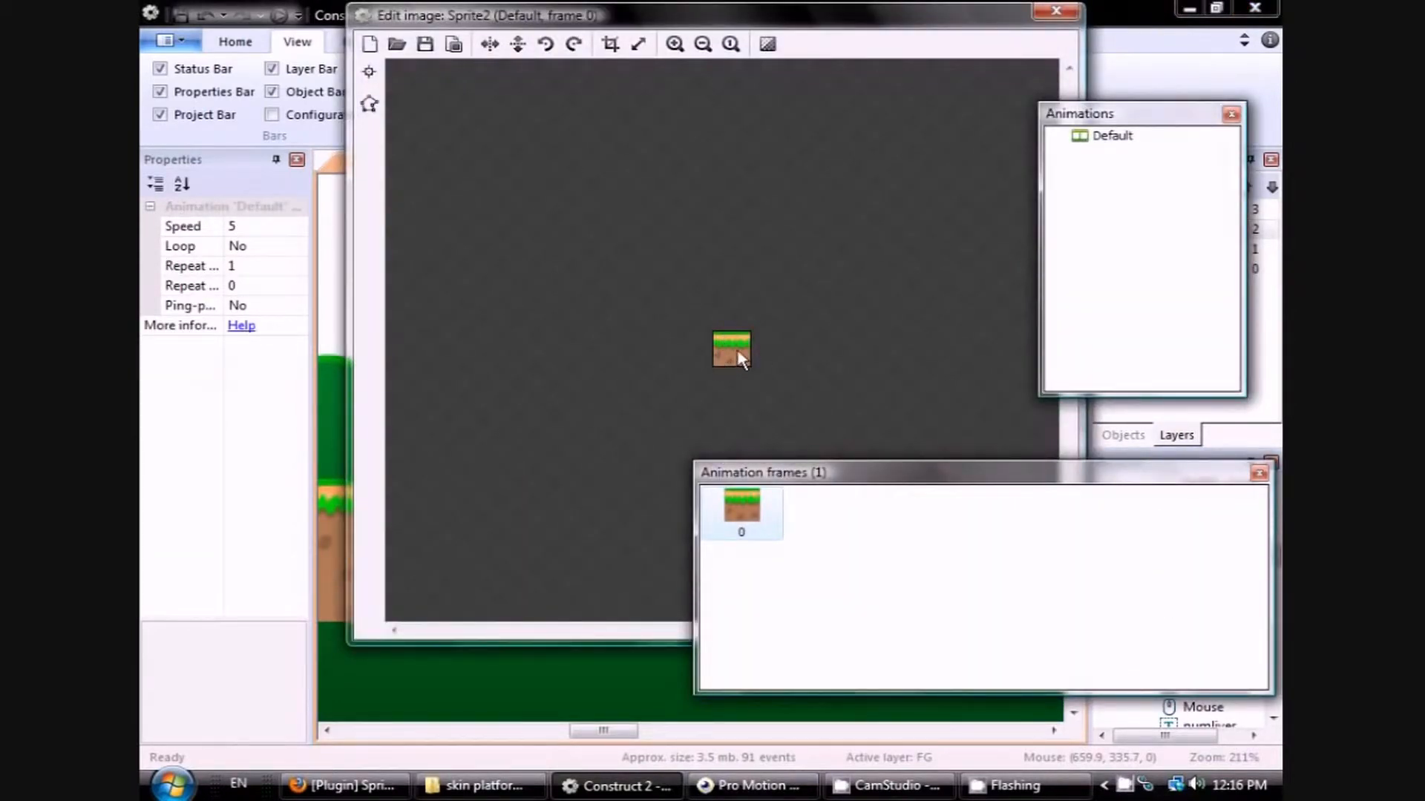
{"action": "left_click", "coordinate": [1055, 11]}
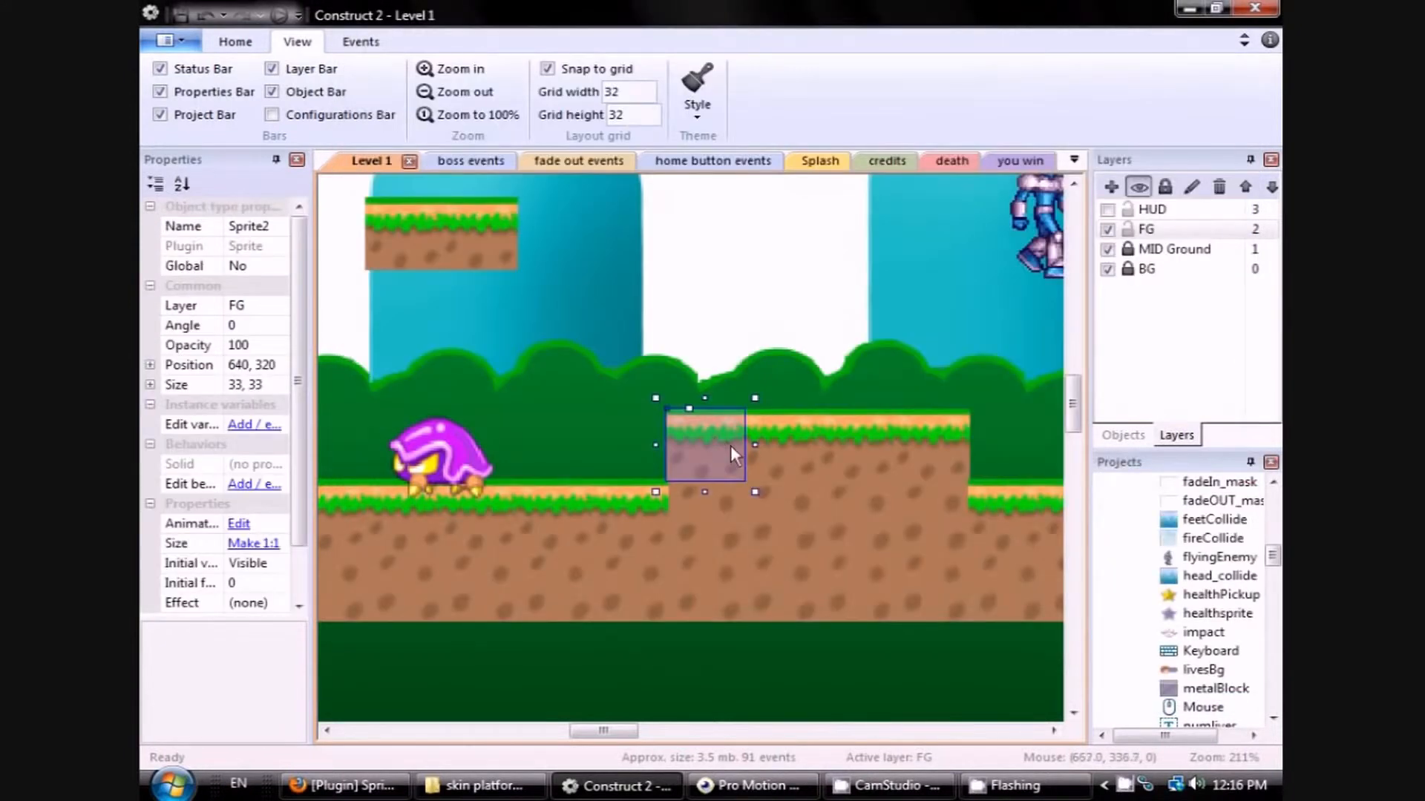
{"action": "double_click", "coordinate": [703, 427]}
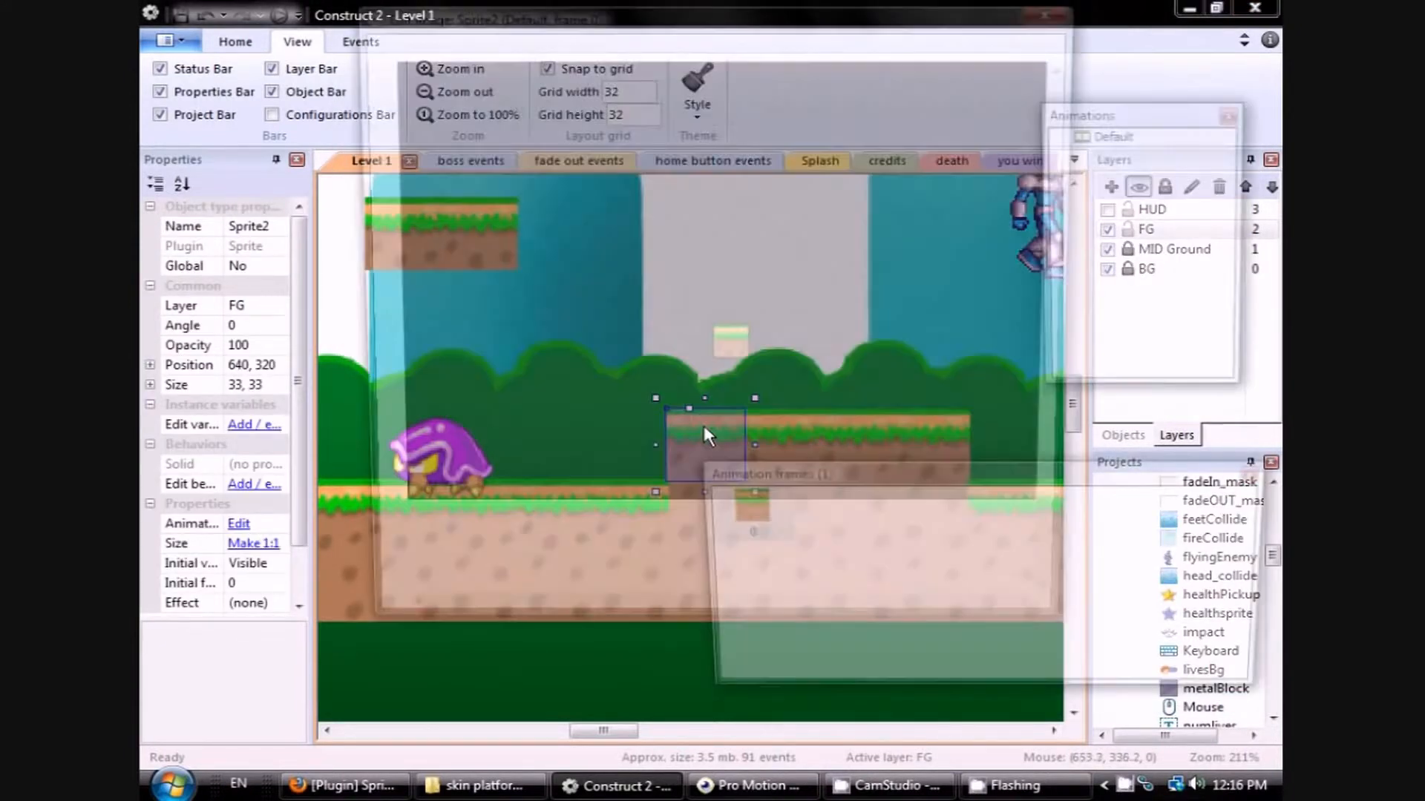
{"action": "left_click", "coordinate": [369, 72]}
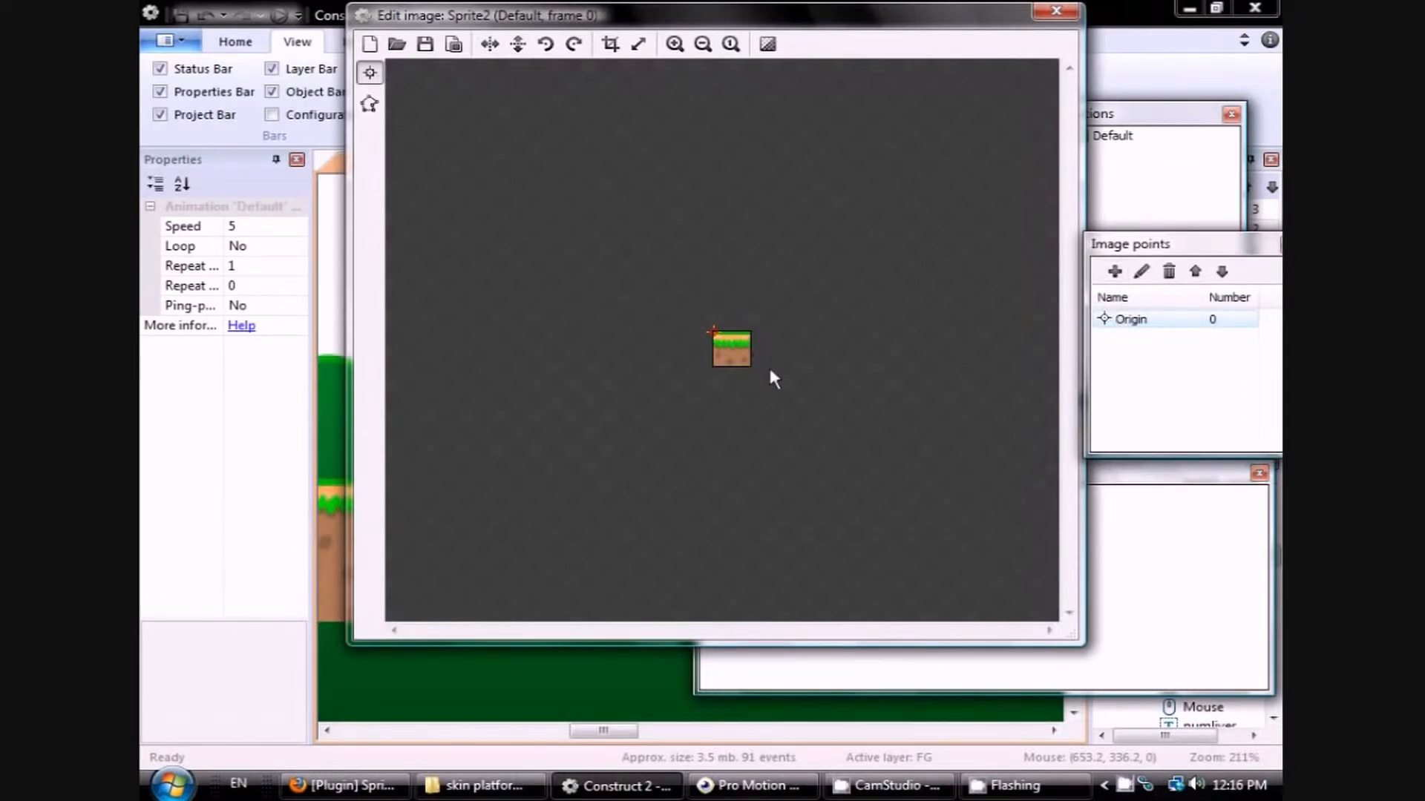
{"action": "left_click", "coordinate": [1055, 10]}
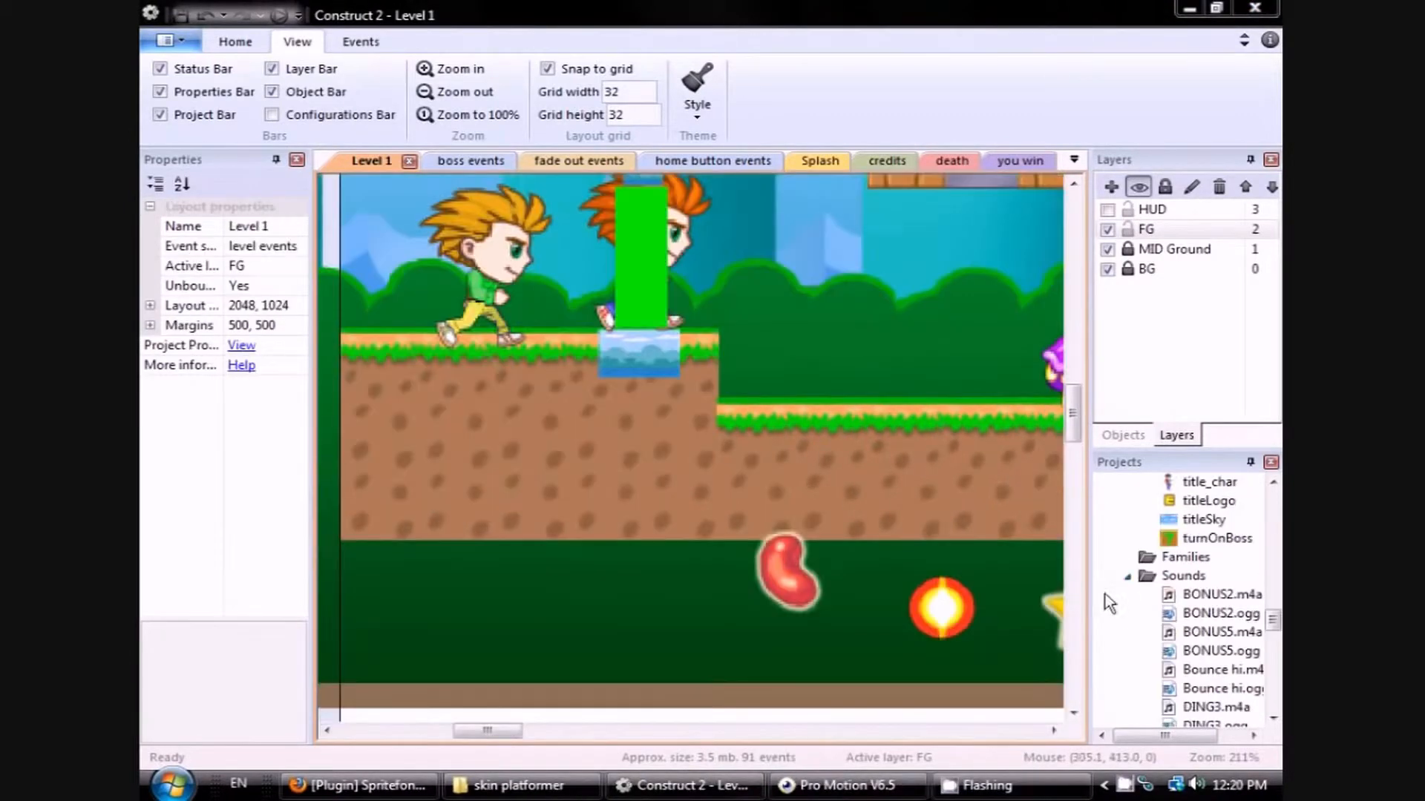
Delete the brick block Sprite9 beside the metal block near the start of the level.
{"action": "mouse_move", "coordinate": [1072, 412]}
{"action": "left_mouse_down"}
{"action": "mouse_move", "coordinate": [1074, 373]}
{"action": "mouse_move", "coordinate": [1073, 397]}
{"action": "left_mouse_up"}
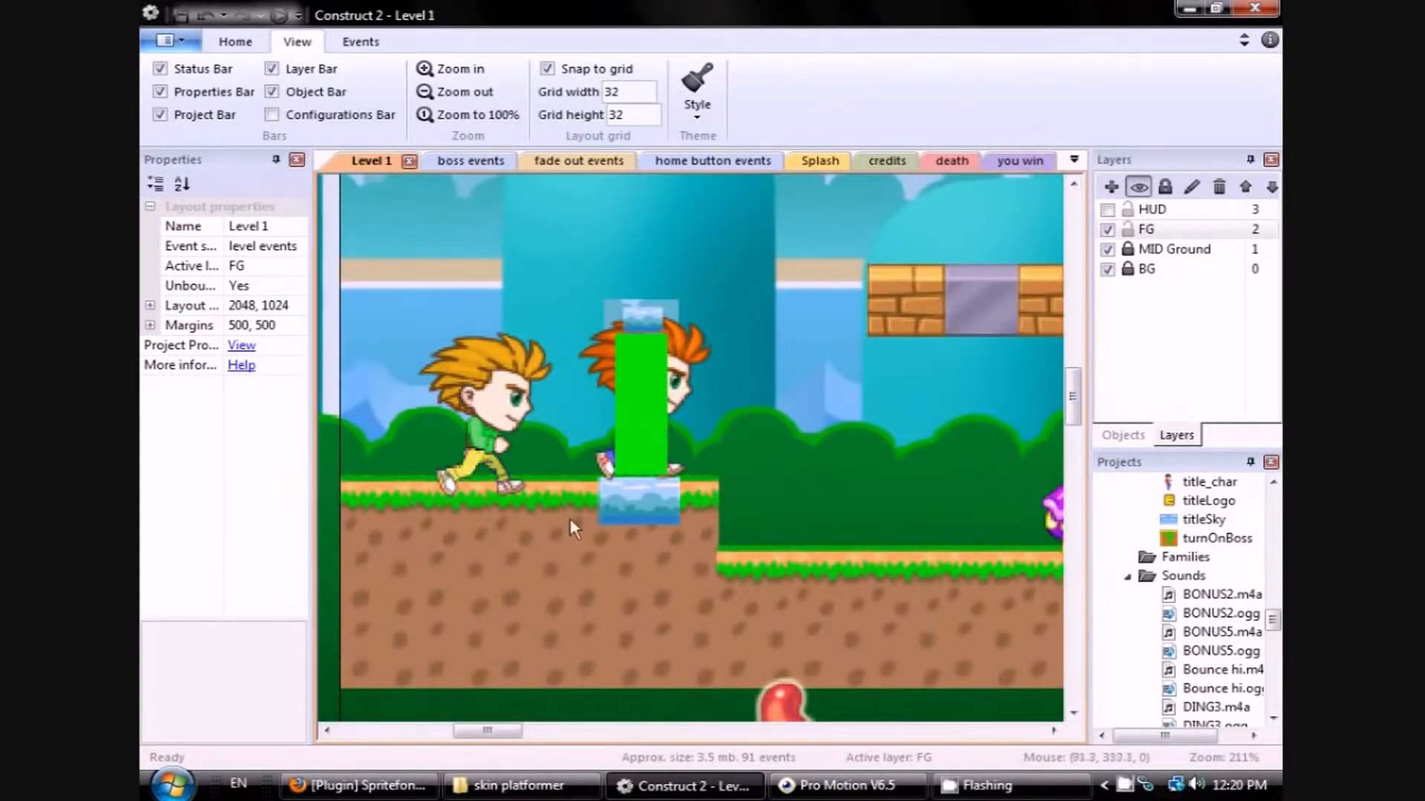
{"action": "mouse_move", "coordinate": [1069, 408]}
{"action": "left_mouse_down"}
{"action": "mouse_move", "coordinate": [1068, 332]}
{"action": "mouse_move", "coordinate": [1060, 383]}
{"action": "left_mouse_up"}
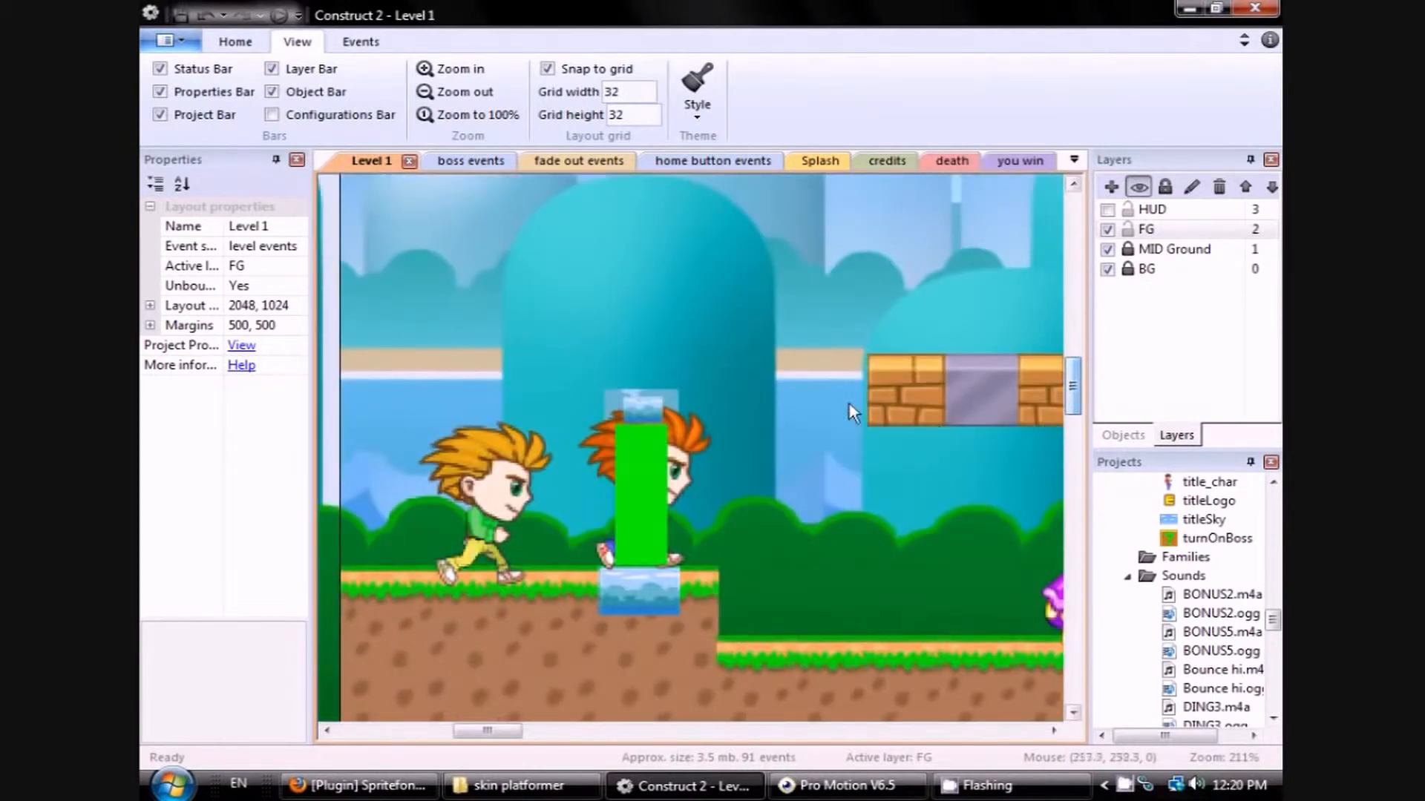
{"action": "left_click", "coordinate": [911, 392]}
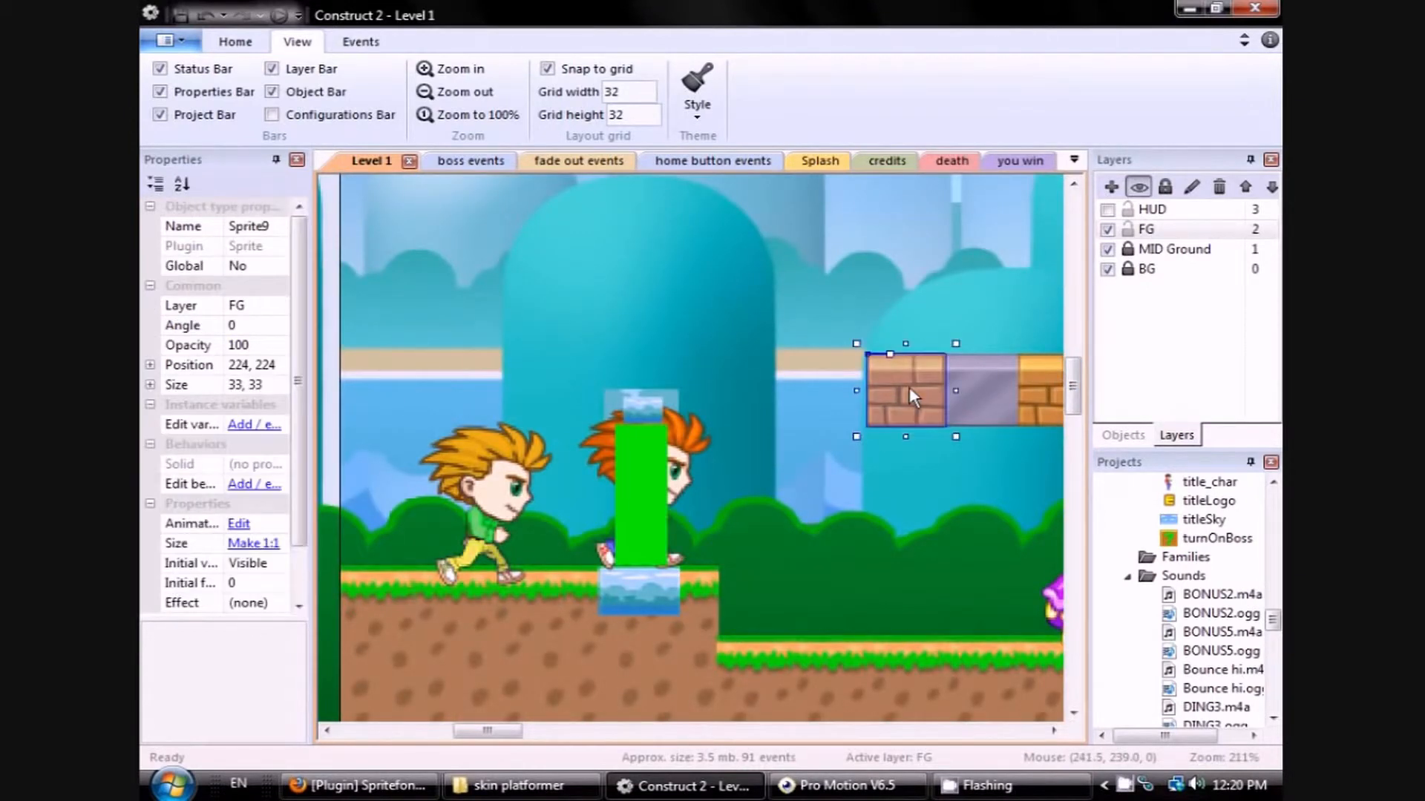
{"action": "key", "text": "Delete"}
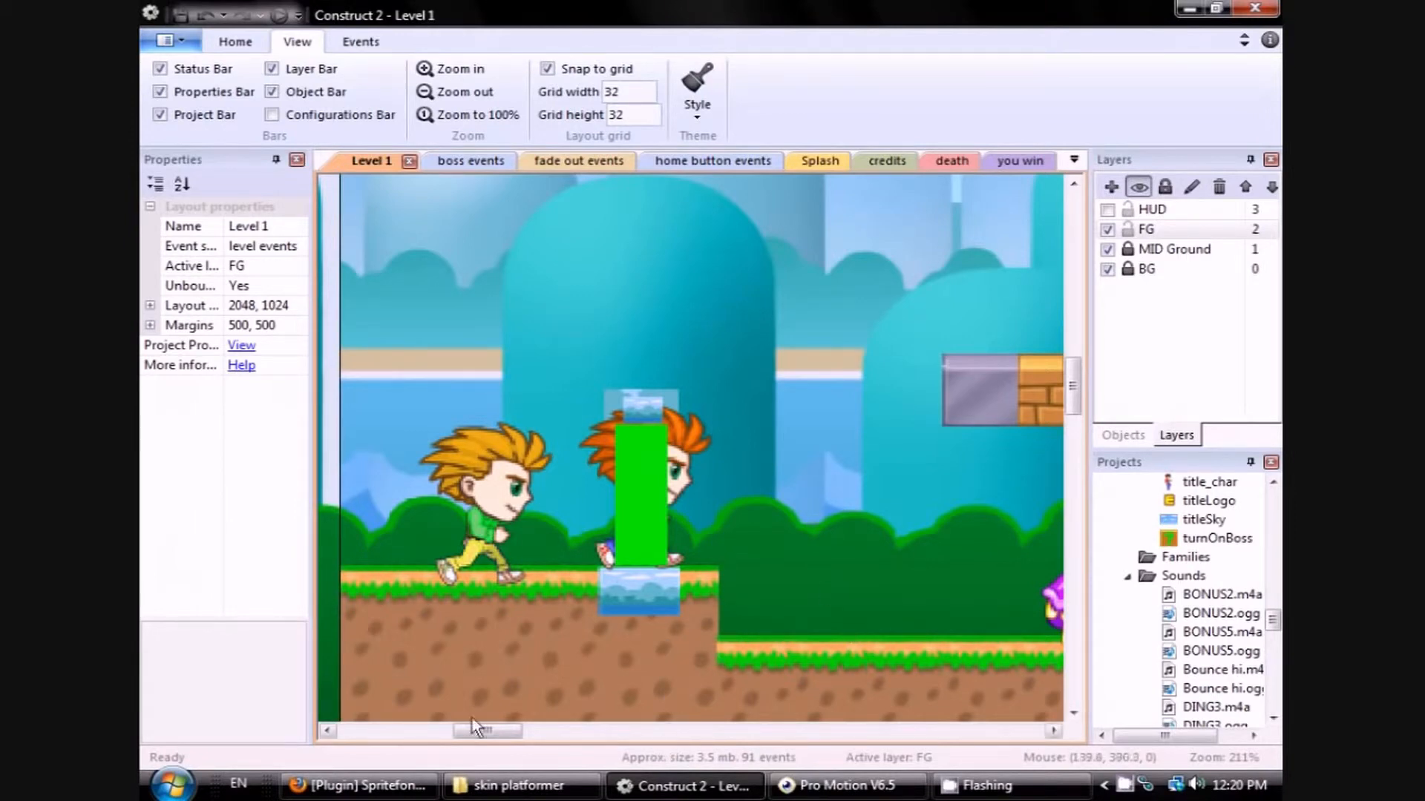
Extend the floating grass platform with a ground tile at 576, 224, and copy the purple Sprite5 enemy to 672, 320 on the raised ground.
{"action": "left_click_drag", "start_coordinate": [487, 733], "coordinate": [578, 714]}
{"action": "left_click", "coordinate": [812, 397]}
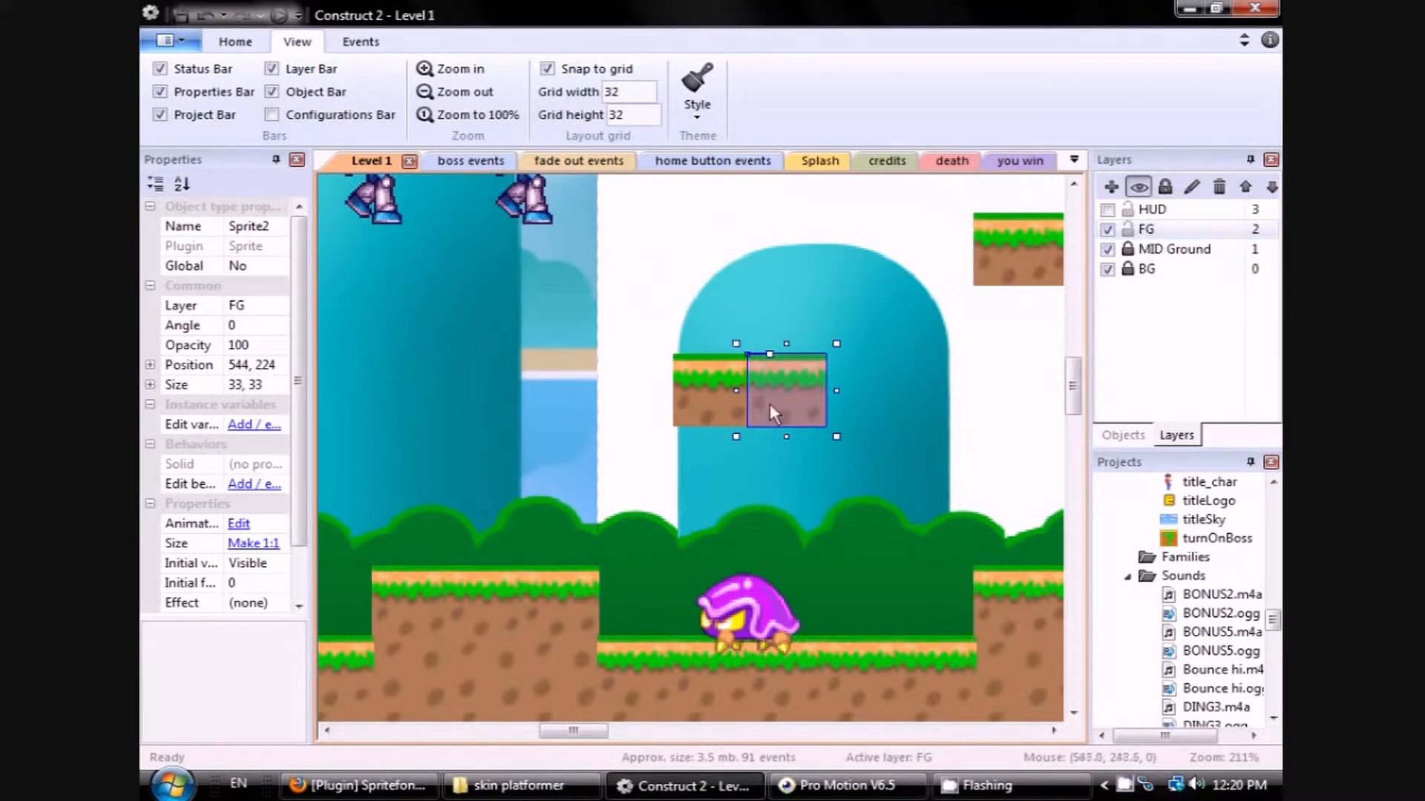
{"action": "left_click_drag", "start_coordinate": [848, 462], "coordinate": [871, 411]}
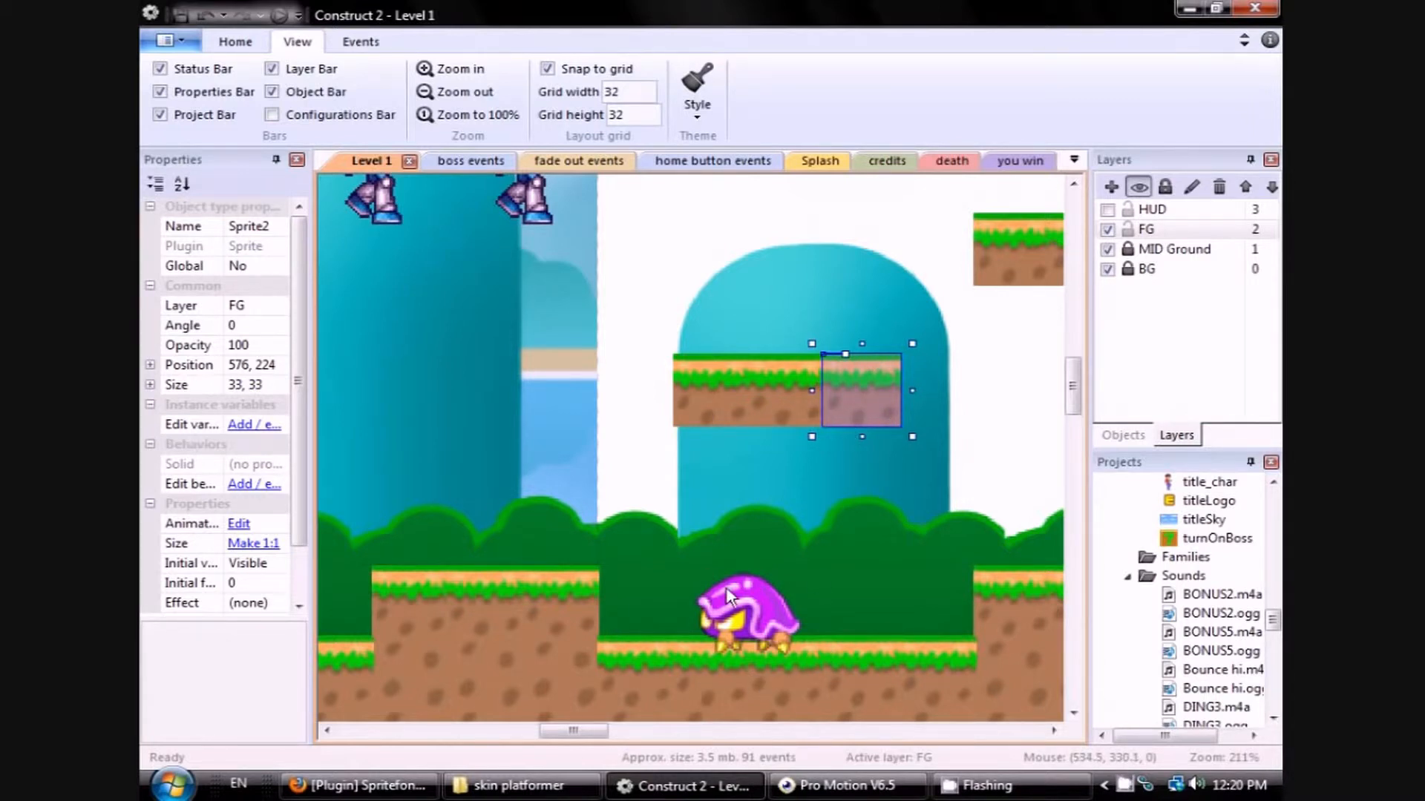
{"action": "left_click", "coordinate": [750, 596]}
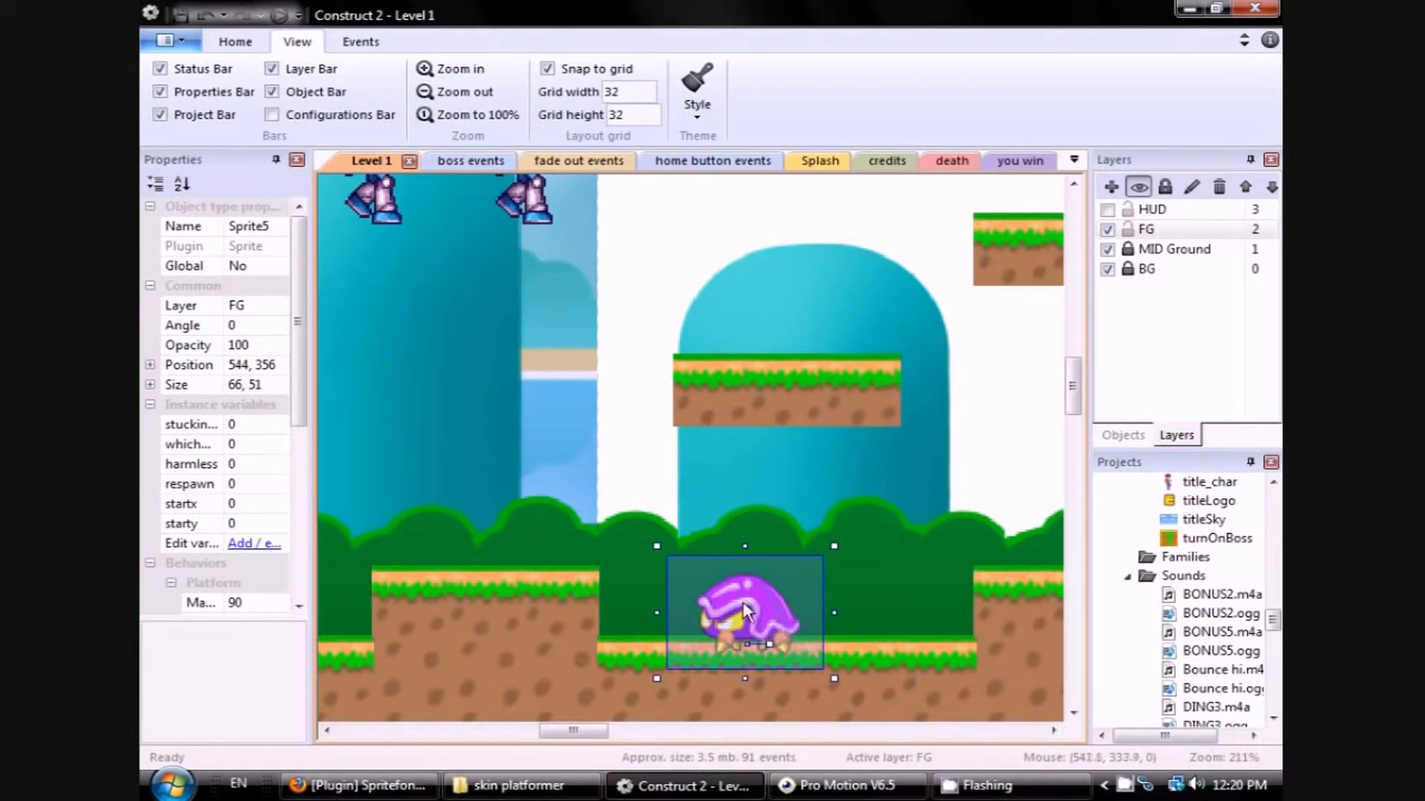
{"action": "left_click_drag", "start_coordinate": [807, 582], "coordinate": [1041, 529], "text": "ctrl"}
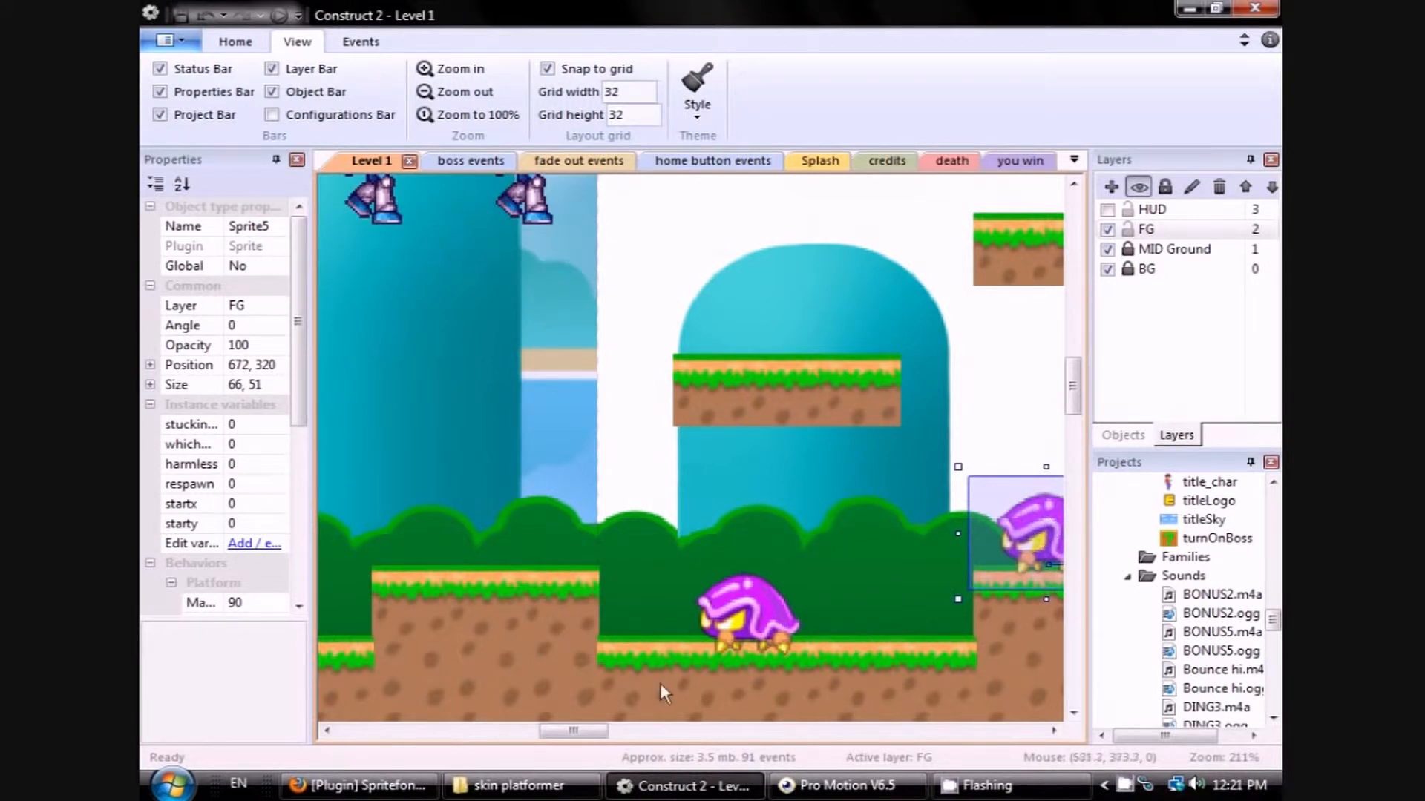
Insert a new Sprite object on the FG layer near the start of Level 1.
{"action": "left_click_drag", "start_coordinate": [589, 730], "coordinate": [512, 736]}
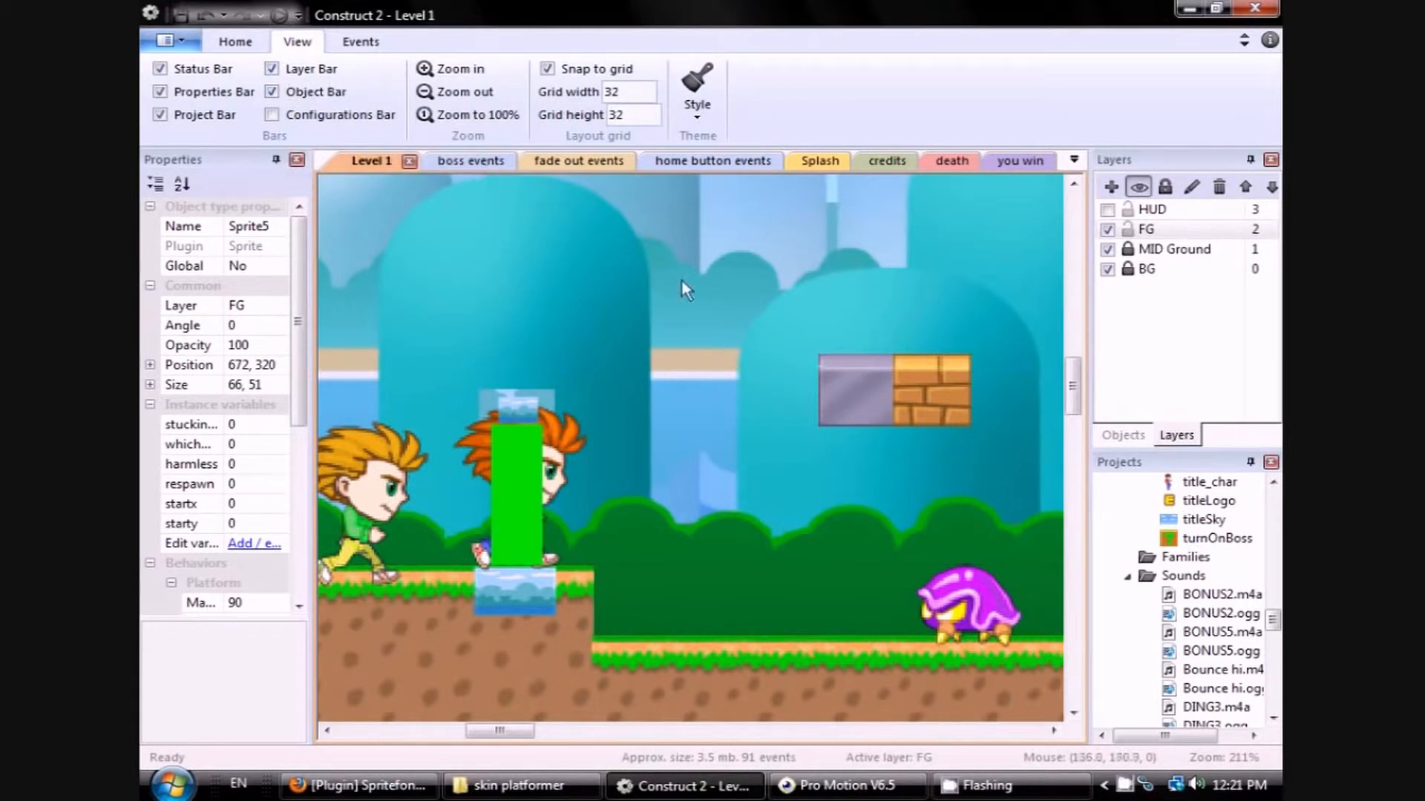
{"action": "scroll", "coordinate": [795, 337], "scroll_direction": "down", "scroll_amount": 1}
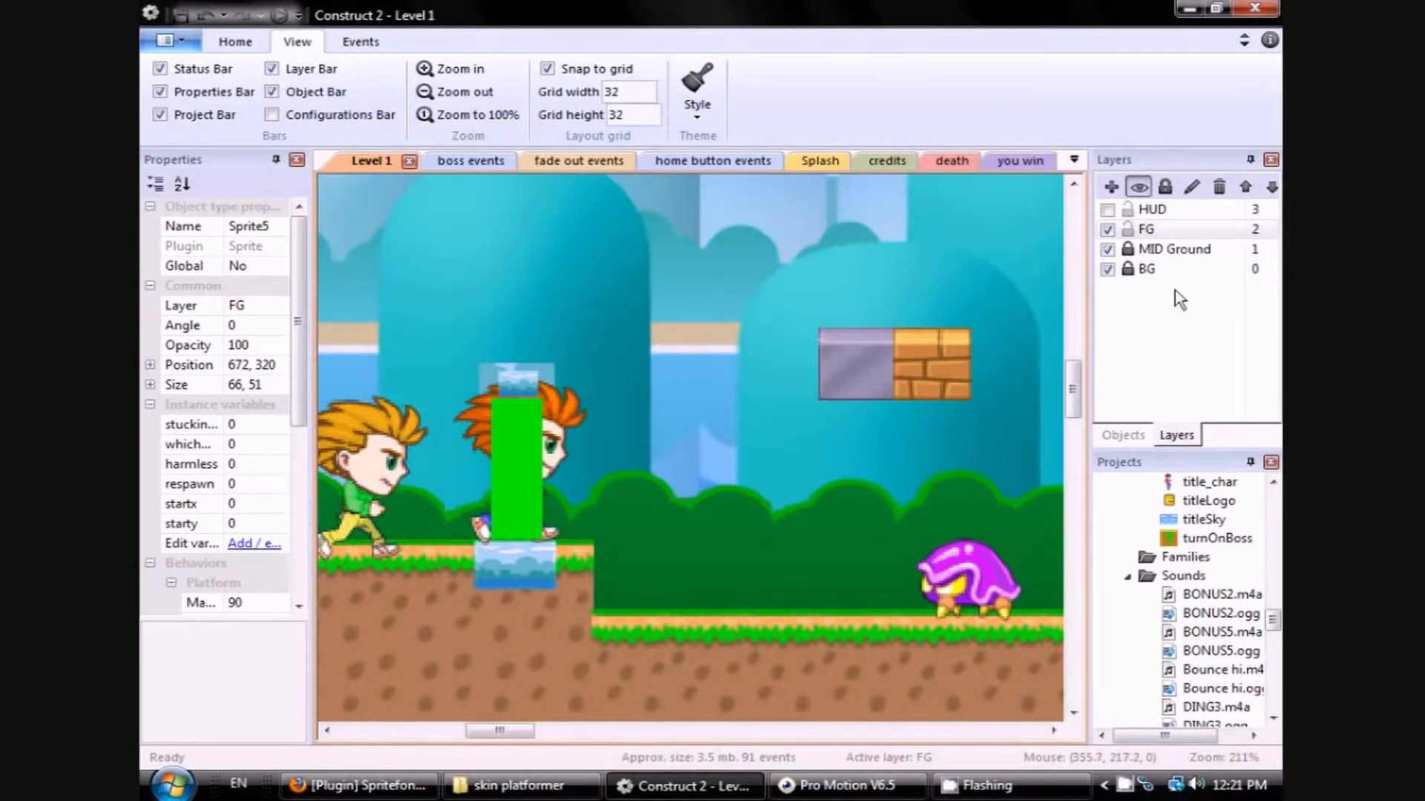
{"action": "left_click", "coordinate": [1156, 230]}
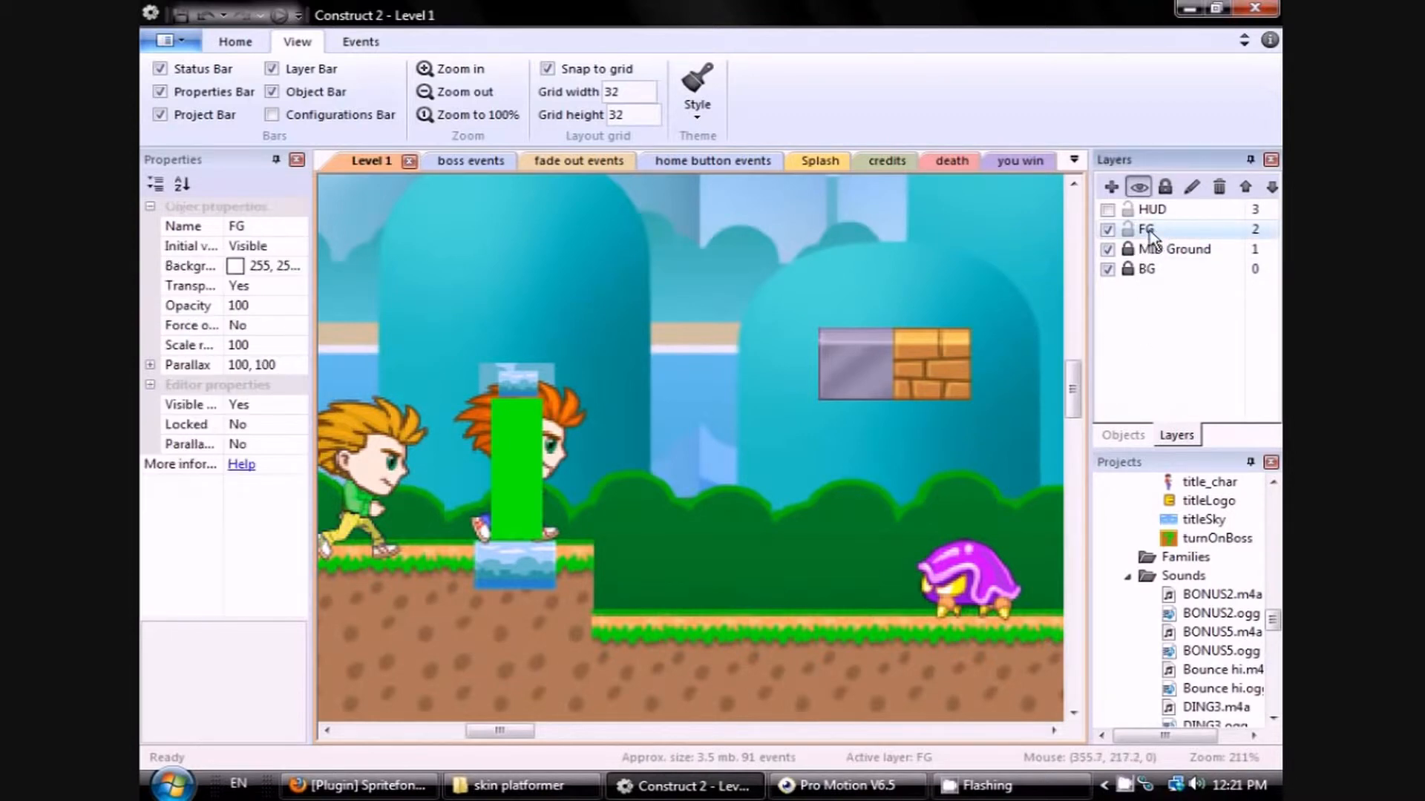
{"action": "double_click", "coordinate": [680, 334]}
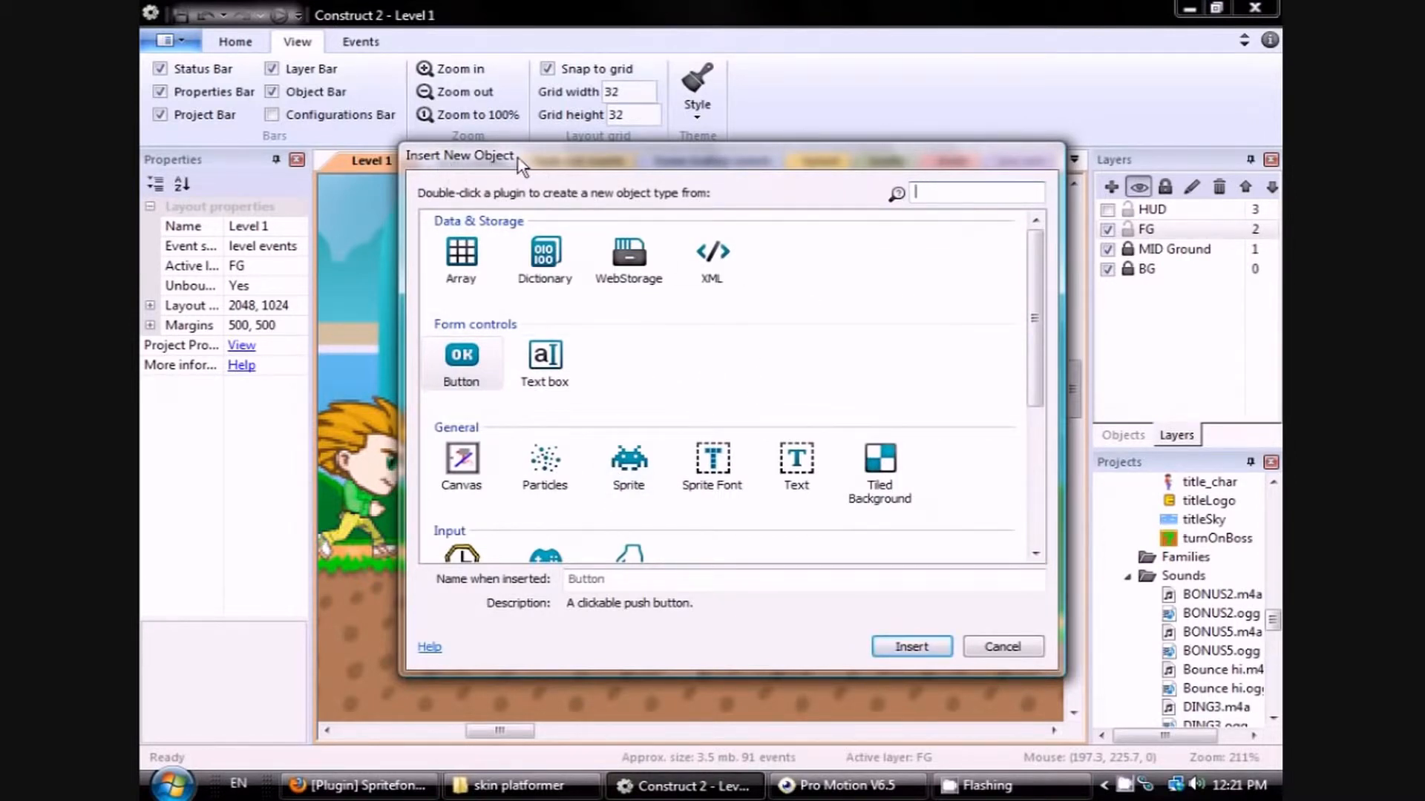
{"action": "left_click_drag", "start_coordinate": [520, 165], "coordinate": [486, 131]}
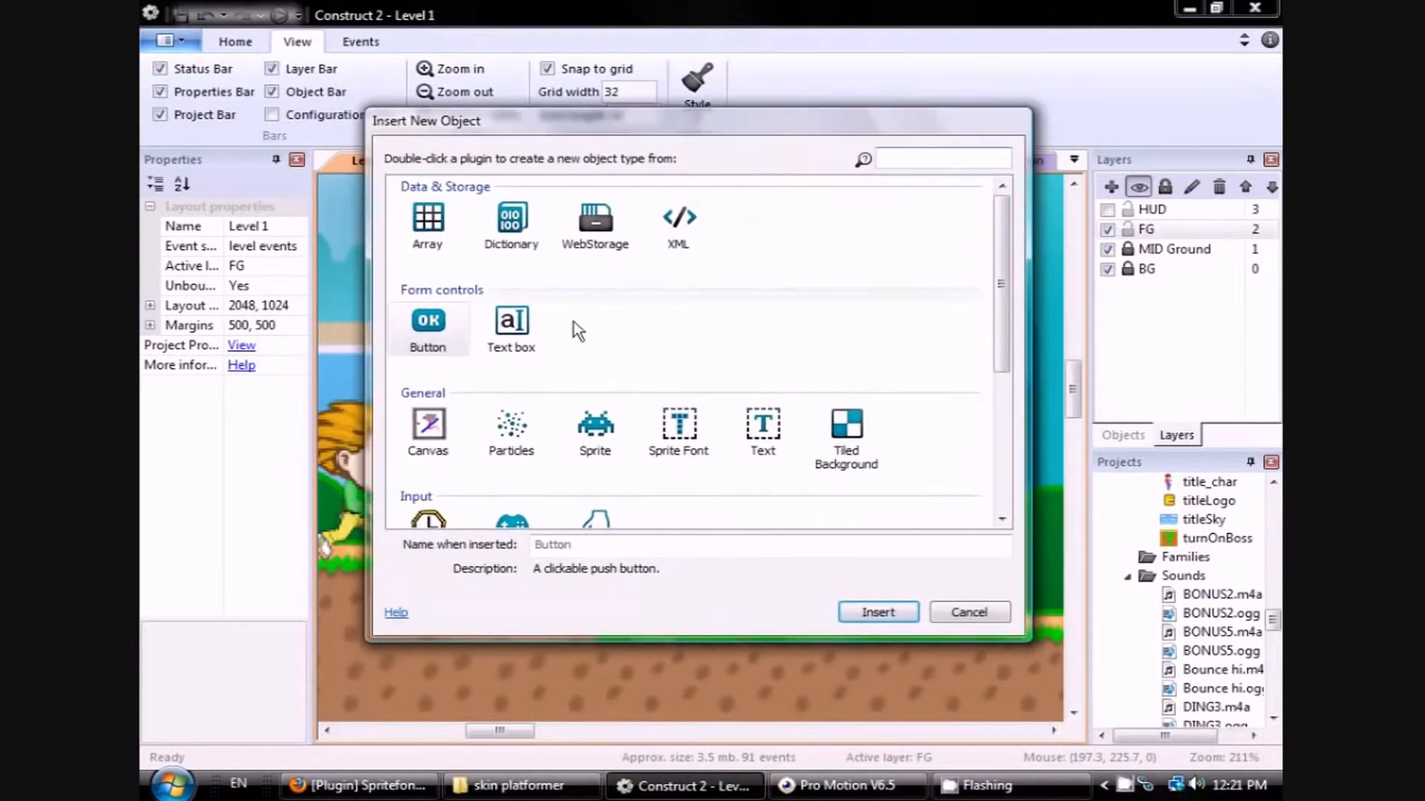
{"action": "double_click", "coordinate": [602, 429]}
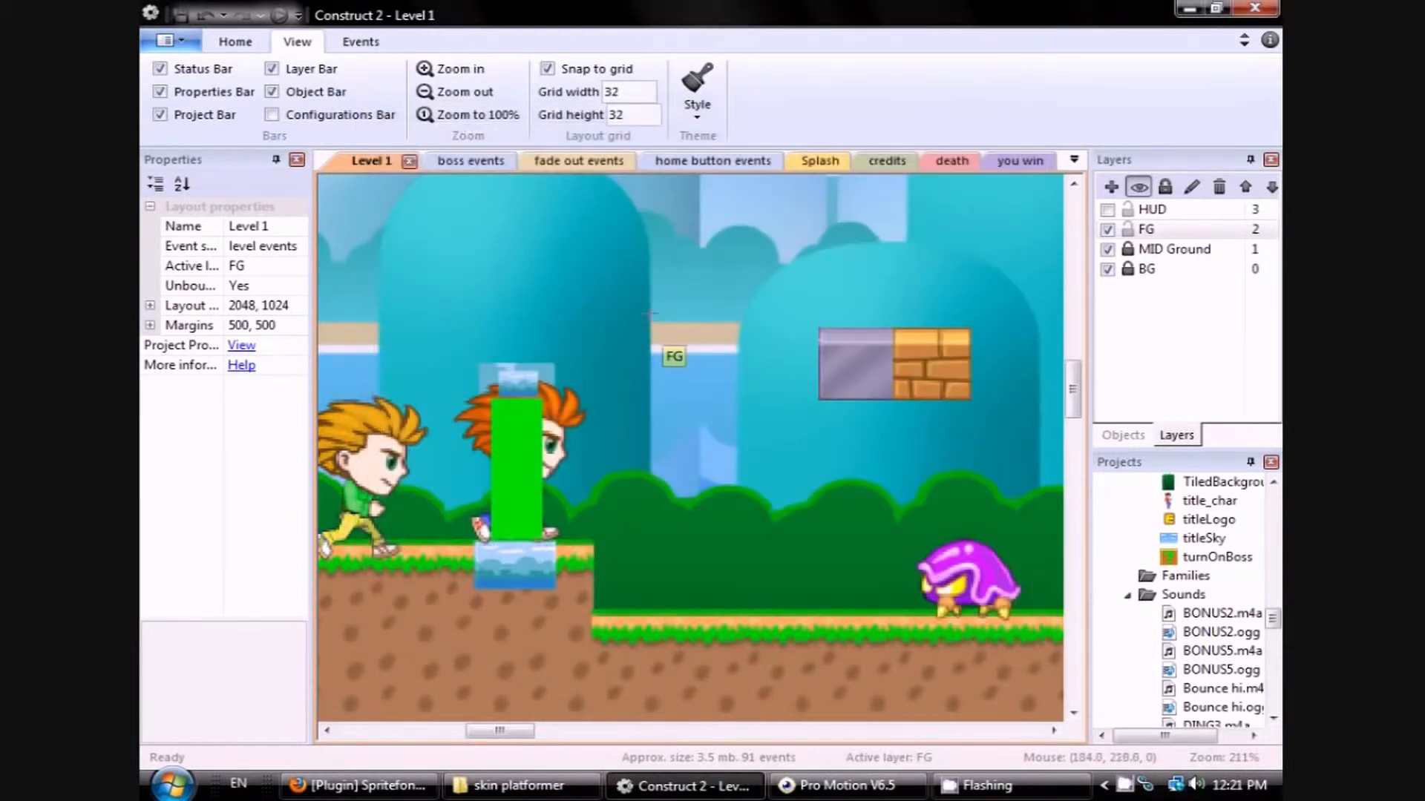
{"action": "left_click", "coordinate": [676, 345]}
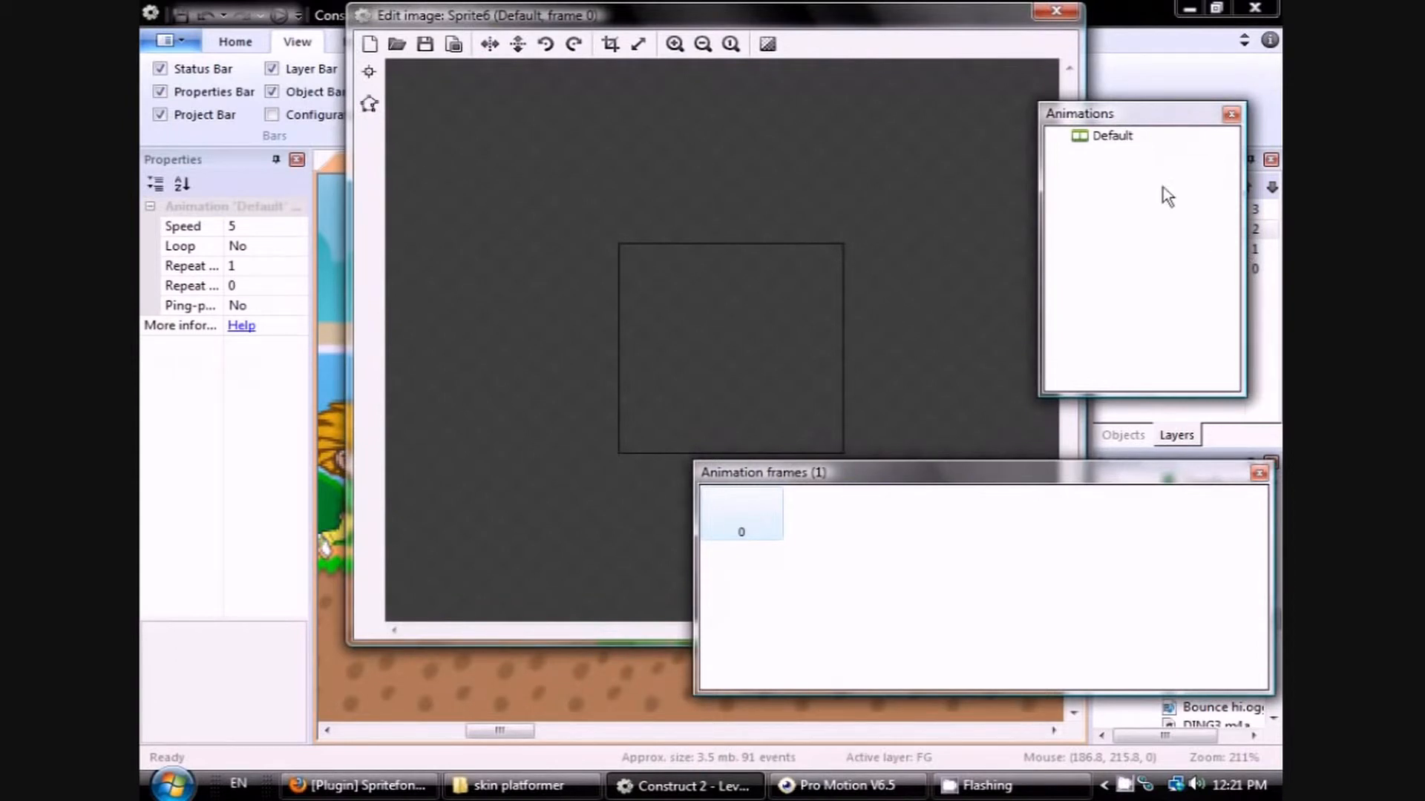
Load explo_3.png from the effects folder of platformerPack - 3 as the new sprite's image and close the image editor.
{"action": "left_click_drag", "start_coordinate": [1050, 473], "coordinate": [981, 481]}
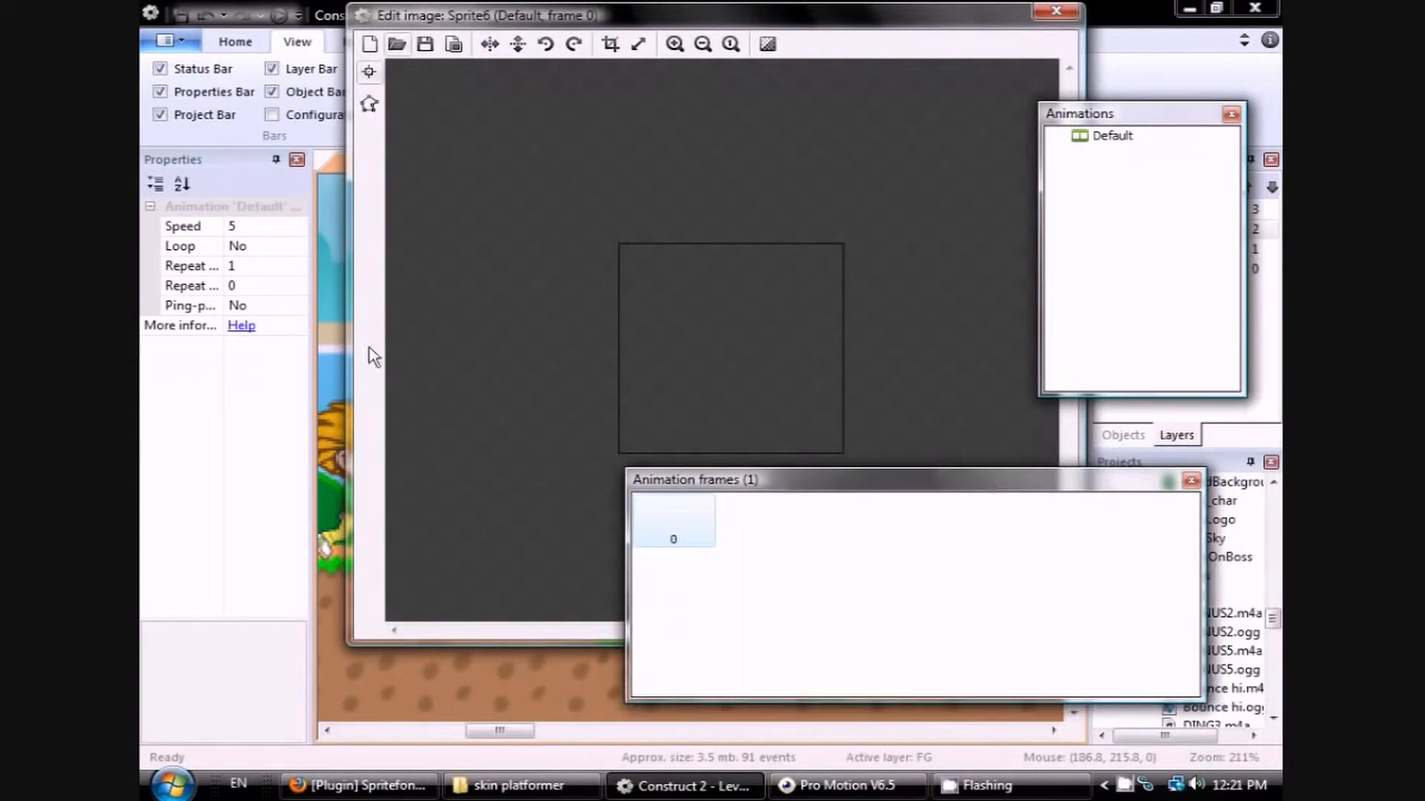
{"action": "left_click", "coordinate": [398, 46]}
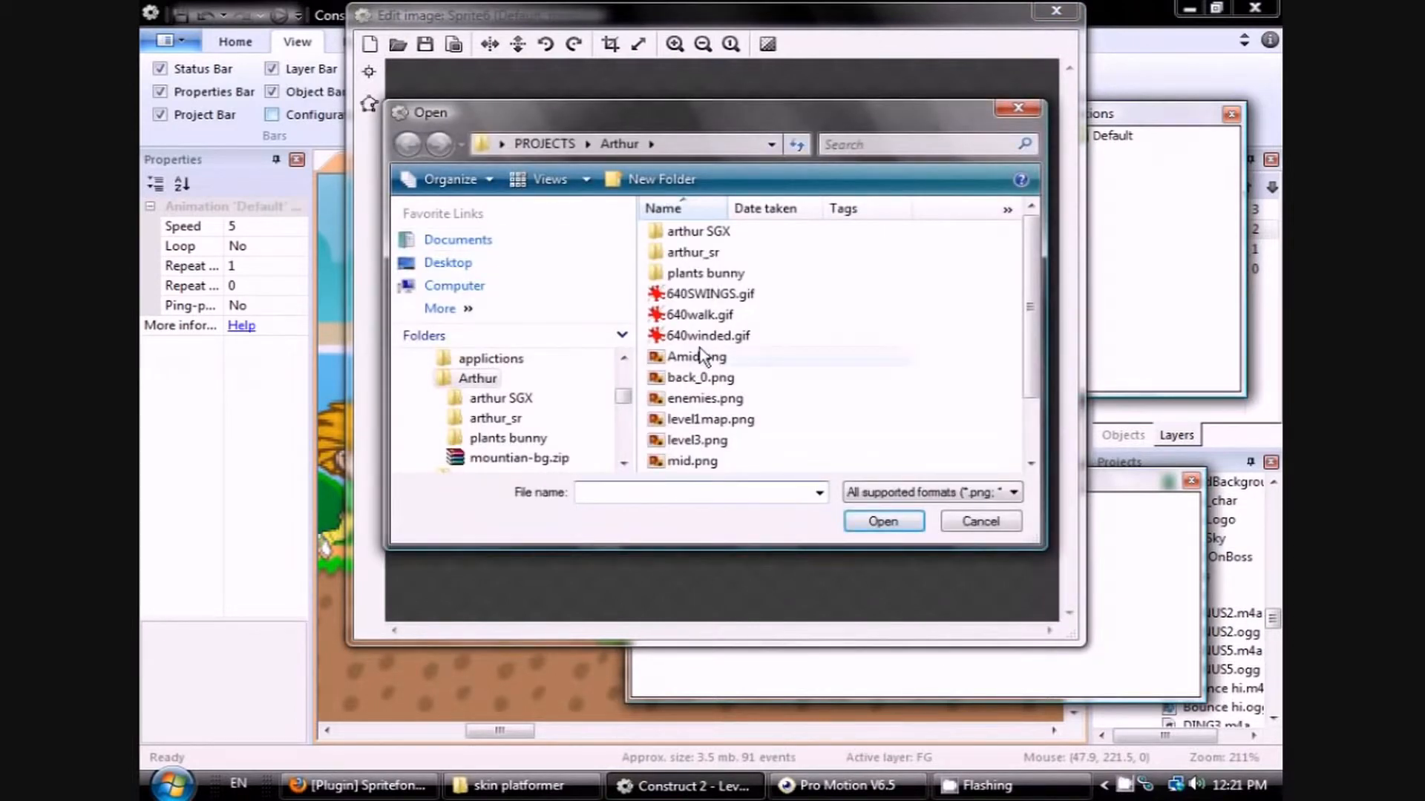
{"action": "left_click", "coordinate": [448, 263]}
{"action": "scroll", "coordinate": [723, 288], "scroll_direction": "down", "scroll_amount": 3}
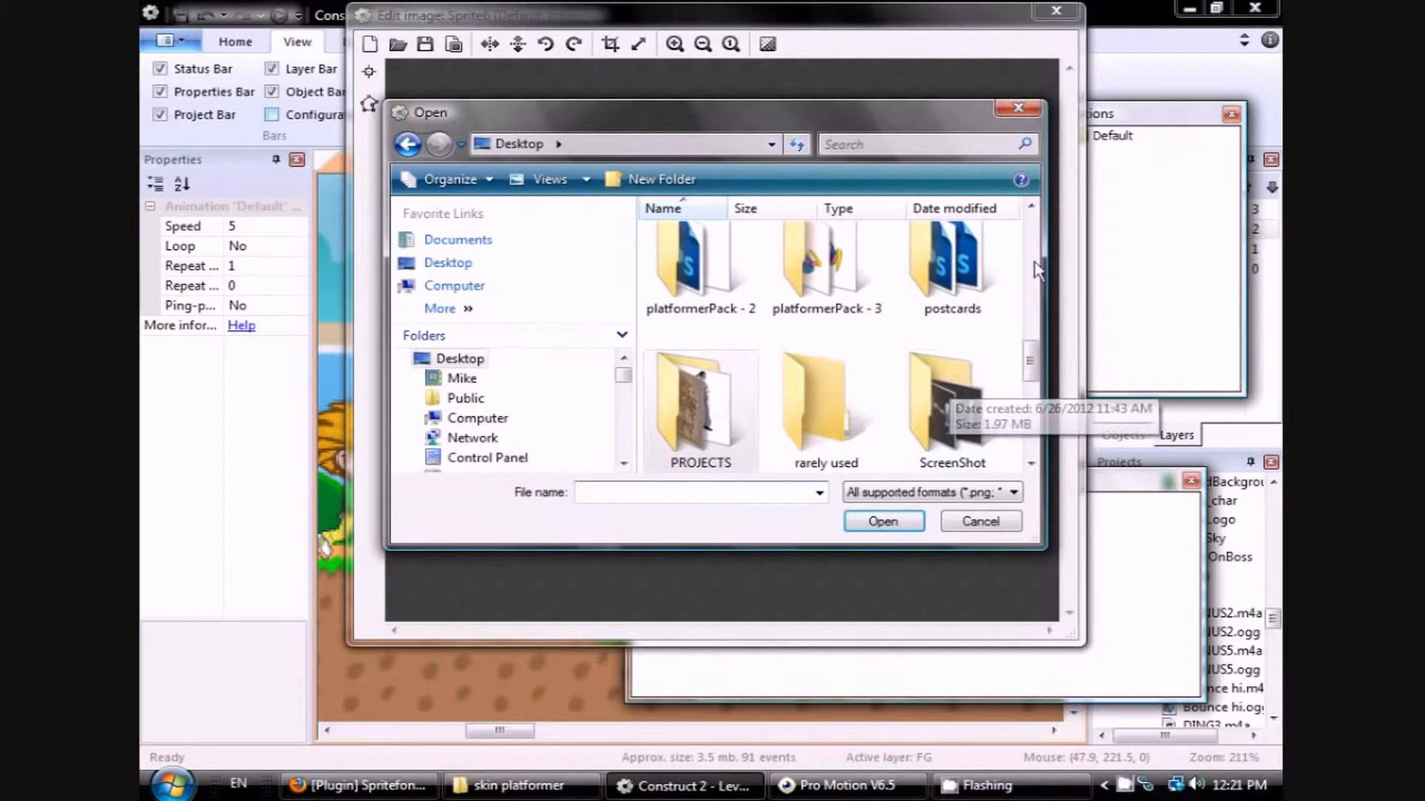
{"action": "double_click", "coordinate": [837, 274]}
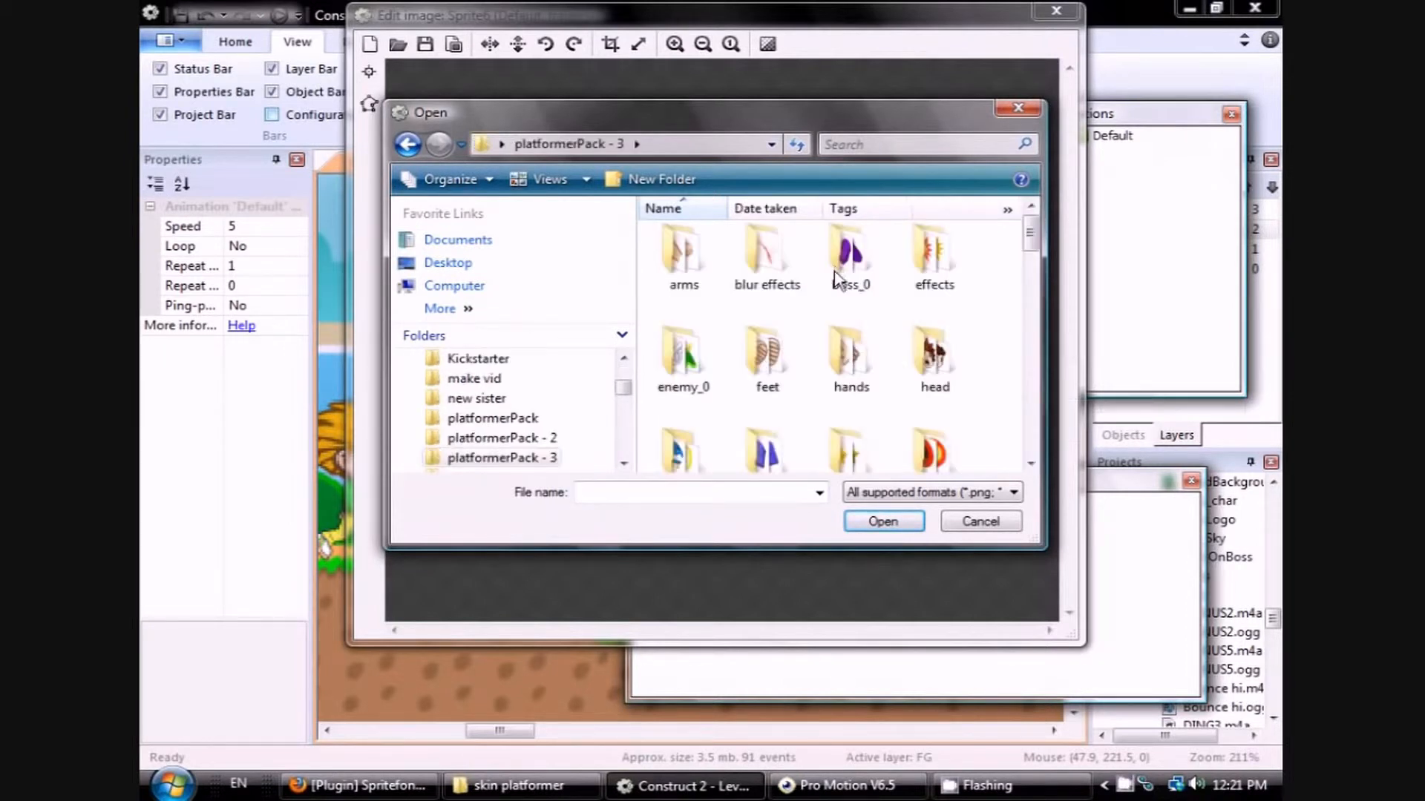
{"action": "scroll", "coordinate": [834, 282], "scroll_direction": "down", "scroll_amount": 5}
{"action": "scroll", "coordinate": [831, 311], "scroll_direction": "down", "scroll_amount": 10}
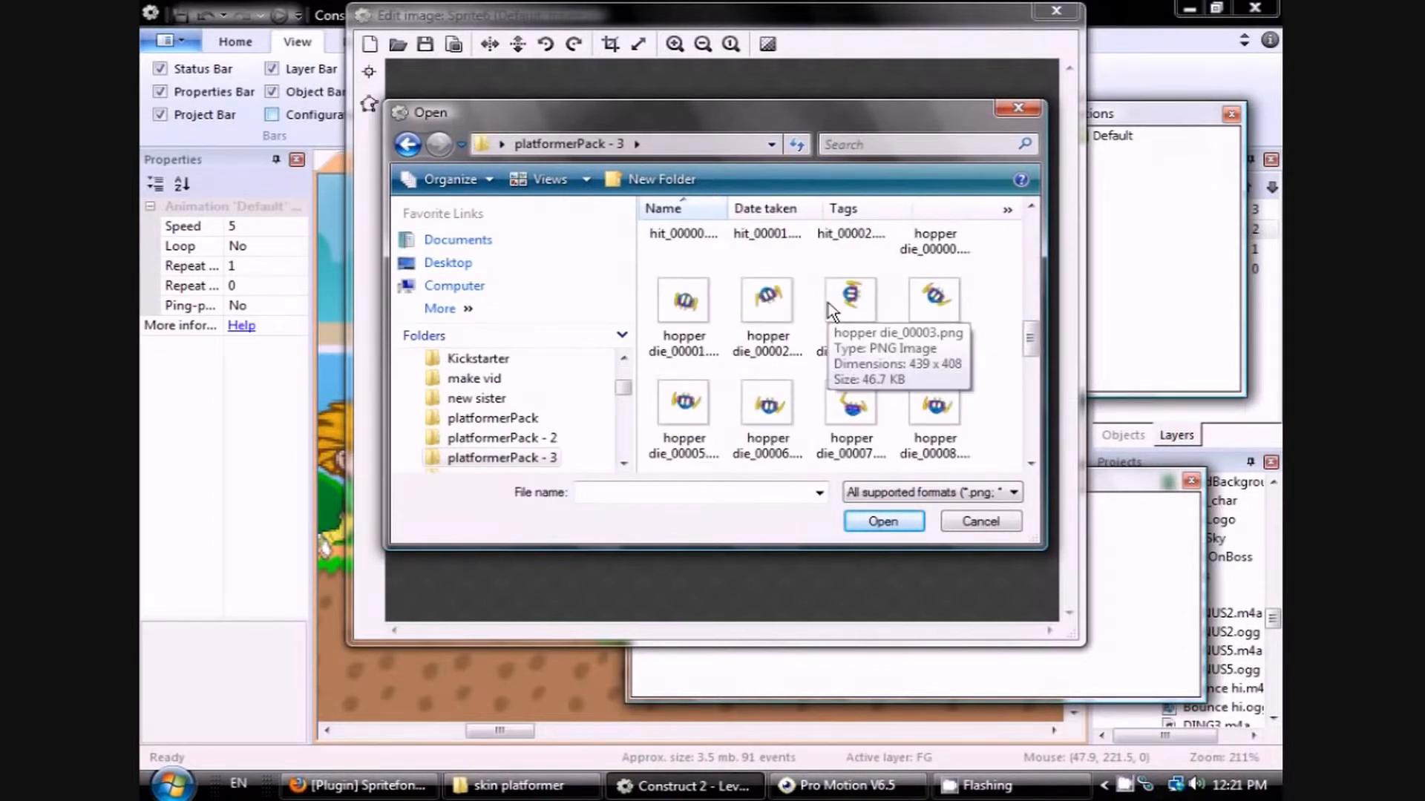
{"action": "scroll", "coordinate": [831, 324], "scroll_direction": "up", "scroll_amount": 15}
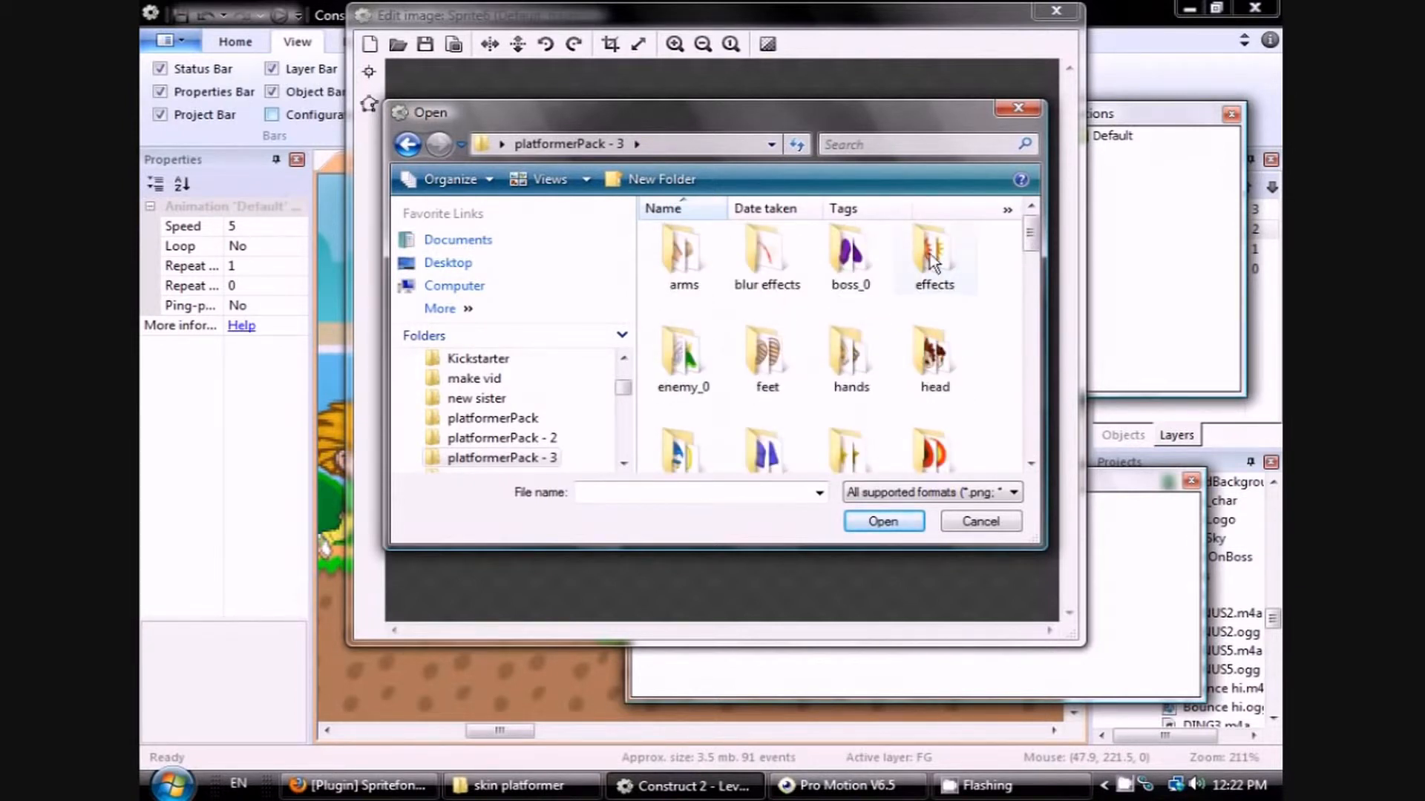
{"action": "double_click", "coordinate": [929, 254]}
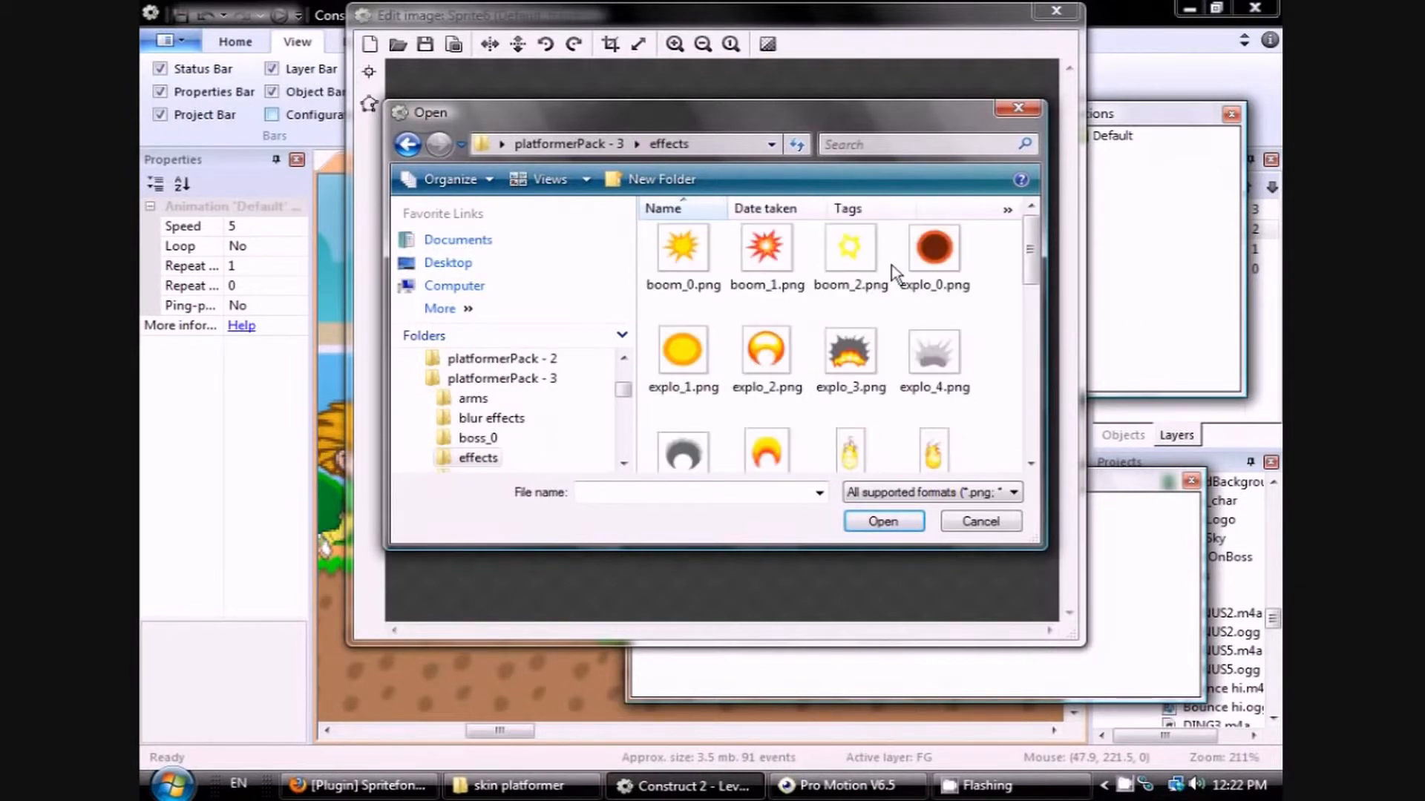
{"action": "scroll", "coordinate": [833, 371], "scroll_direction": "down", "scroll_amount": 3}
{"action": "scroll", "coordinate": [831, 386], "scroll_direction": "up", "scroll_amount": 2}
{"action": "double_click", "coordinate": [849, 345]}
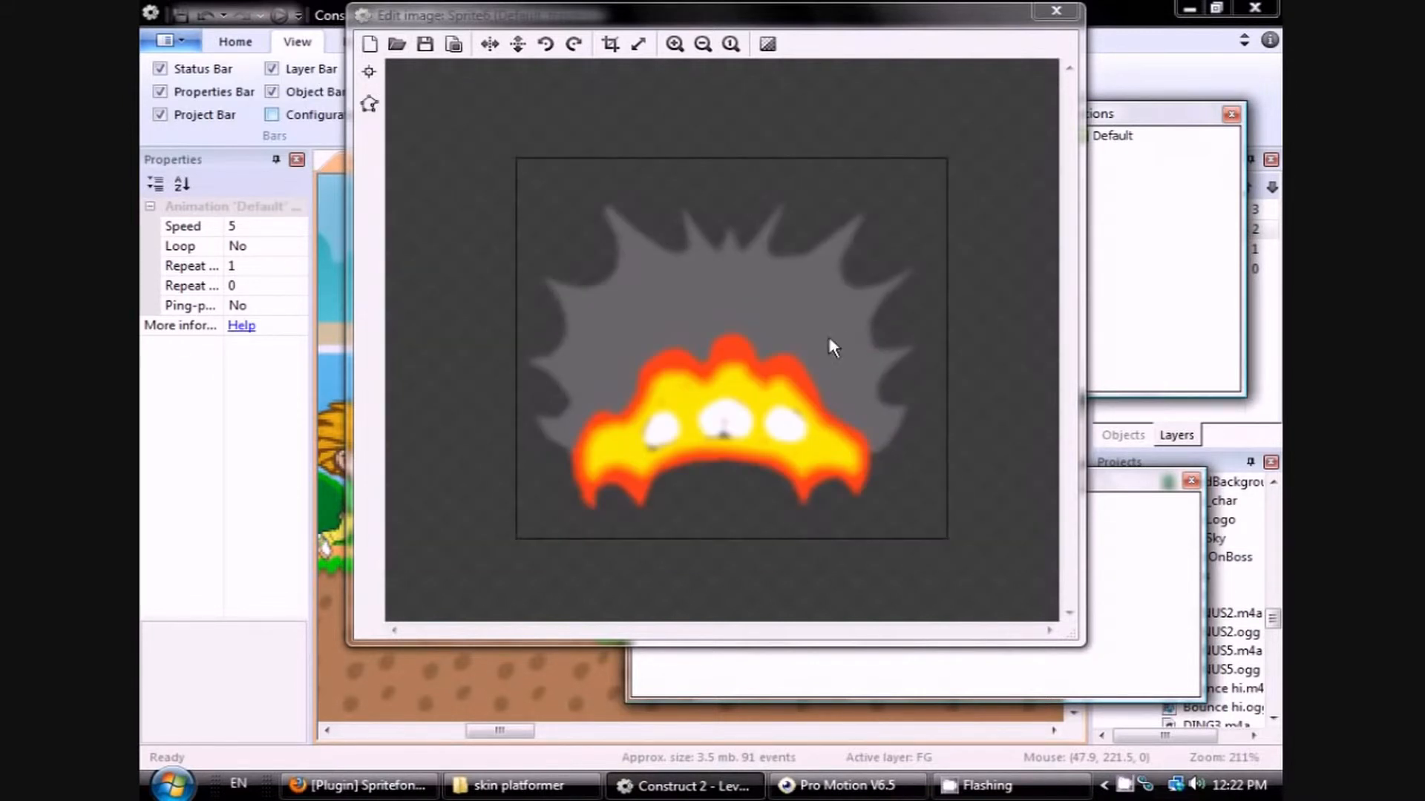
{"action": "left_click", "coordinate": [1053, 16]}
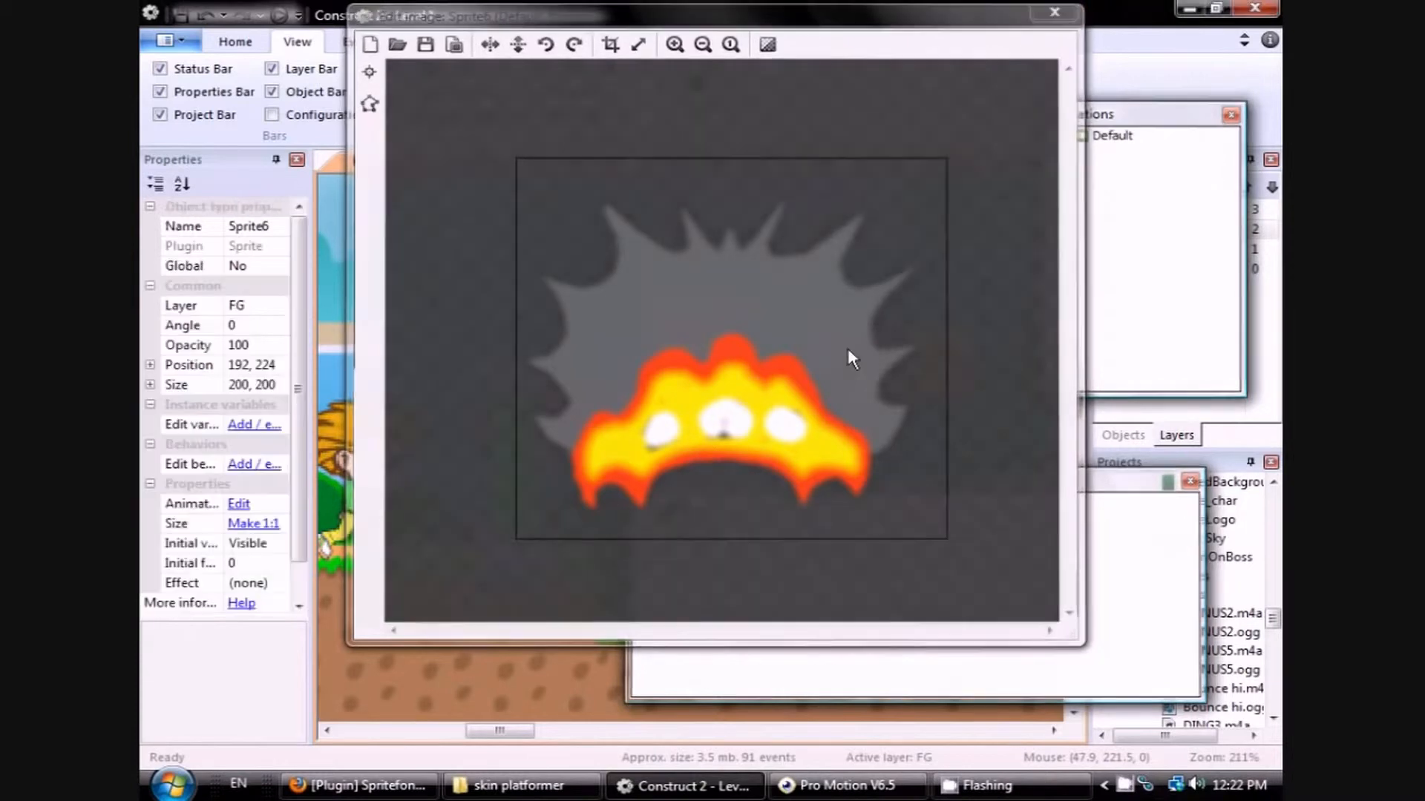
Resize the explosion sprite to 128 x 128 and place it at 128, 288 over the player's starting spot.
{"action": "scroll", "coordinate": [705, 491], "scroll_direction": "down", "scroll_amount": 5}
{"action": "scroll", "coordinate": [704, 490], "scroll_direction": "up", "scroll_amount": 3}
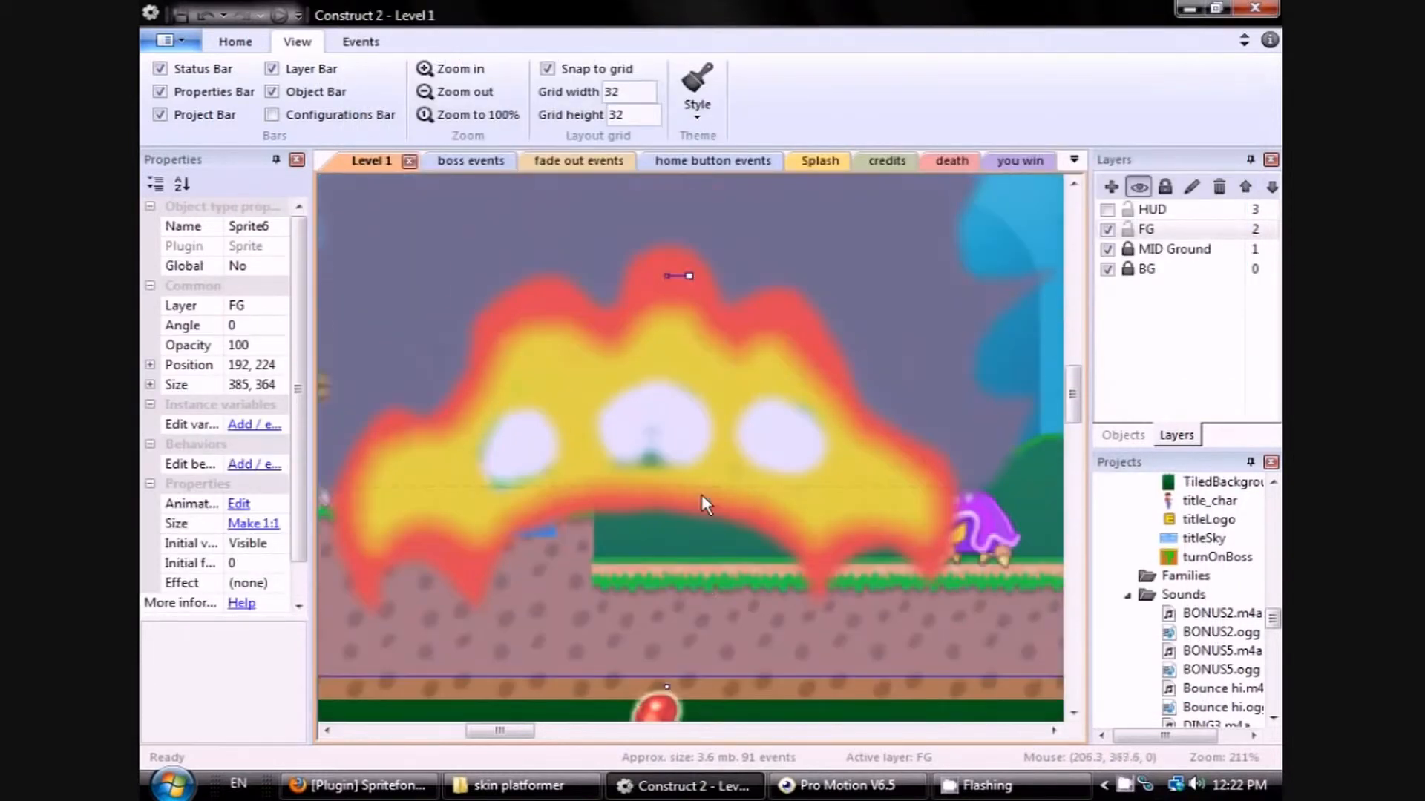
{"action": "scroll", "coordinate": [702, 488], "scroll_direction": "down", "scroll_amount": 6}
{"action": "key", "text": "super"}
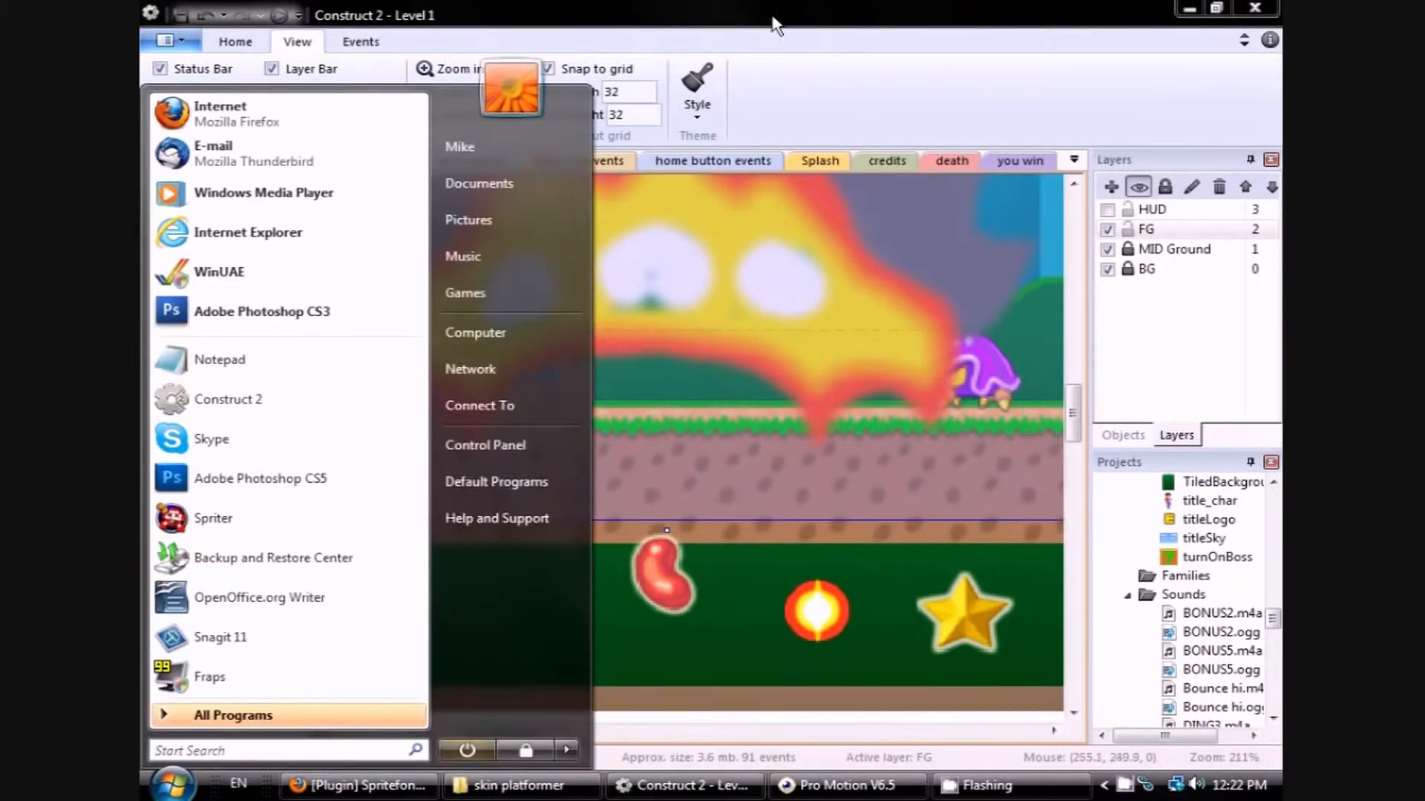
{"action": "key", "text": "Escape"}
{"action": "scroll", "coordinate": [834, 577], "scroll_direction": "down", "scroll_amount": 2, "text": "ctrl"}
{"action": "scroll", "coordinate": [811, 550], "scroll_direction": "down", "scroll_amount": 6, "text": "ctrl"}
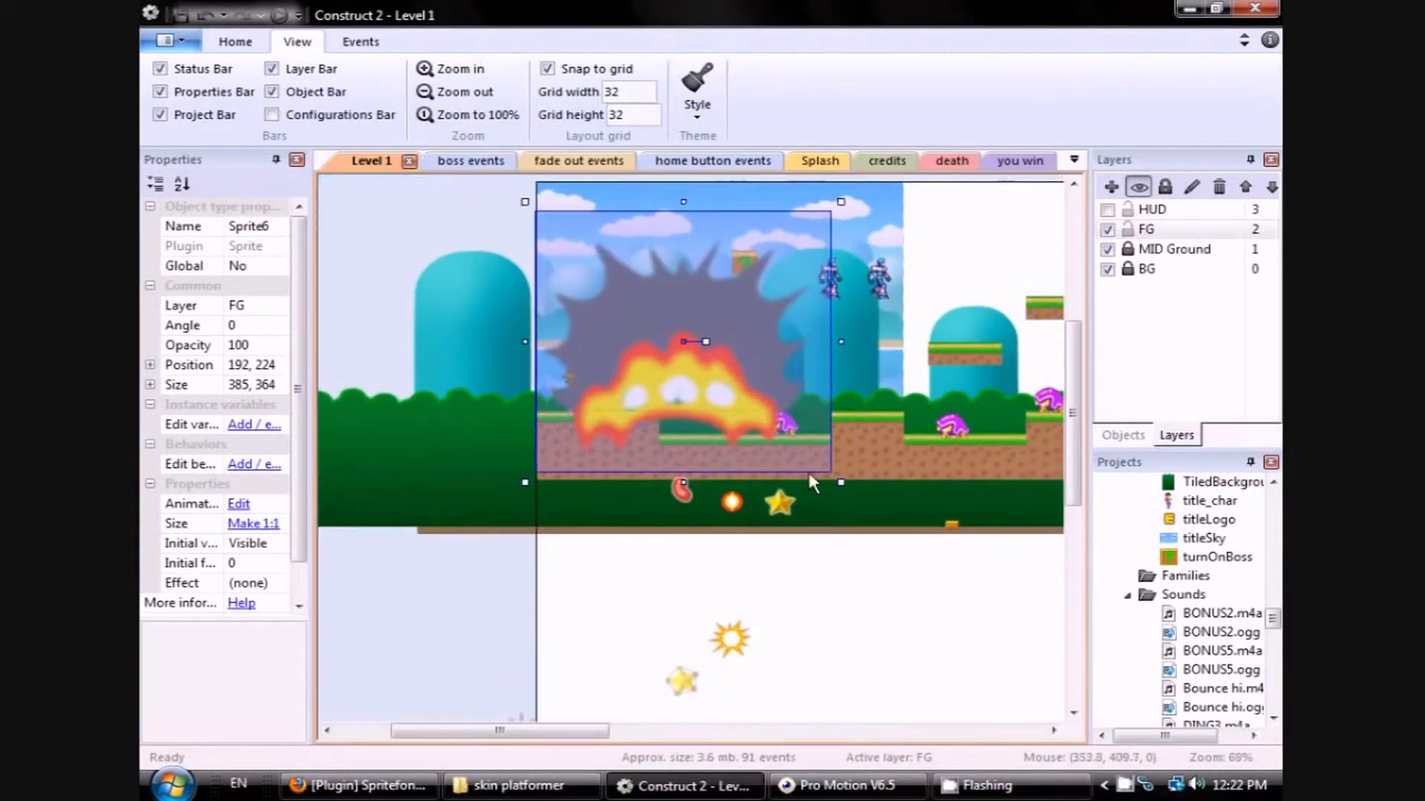
{"action": "left_click_drag", "start_coordinate": [840, 481], "coordinate": [677, 375]}
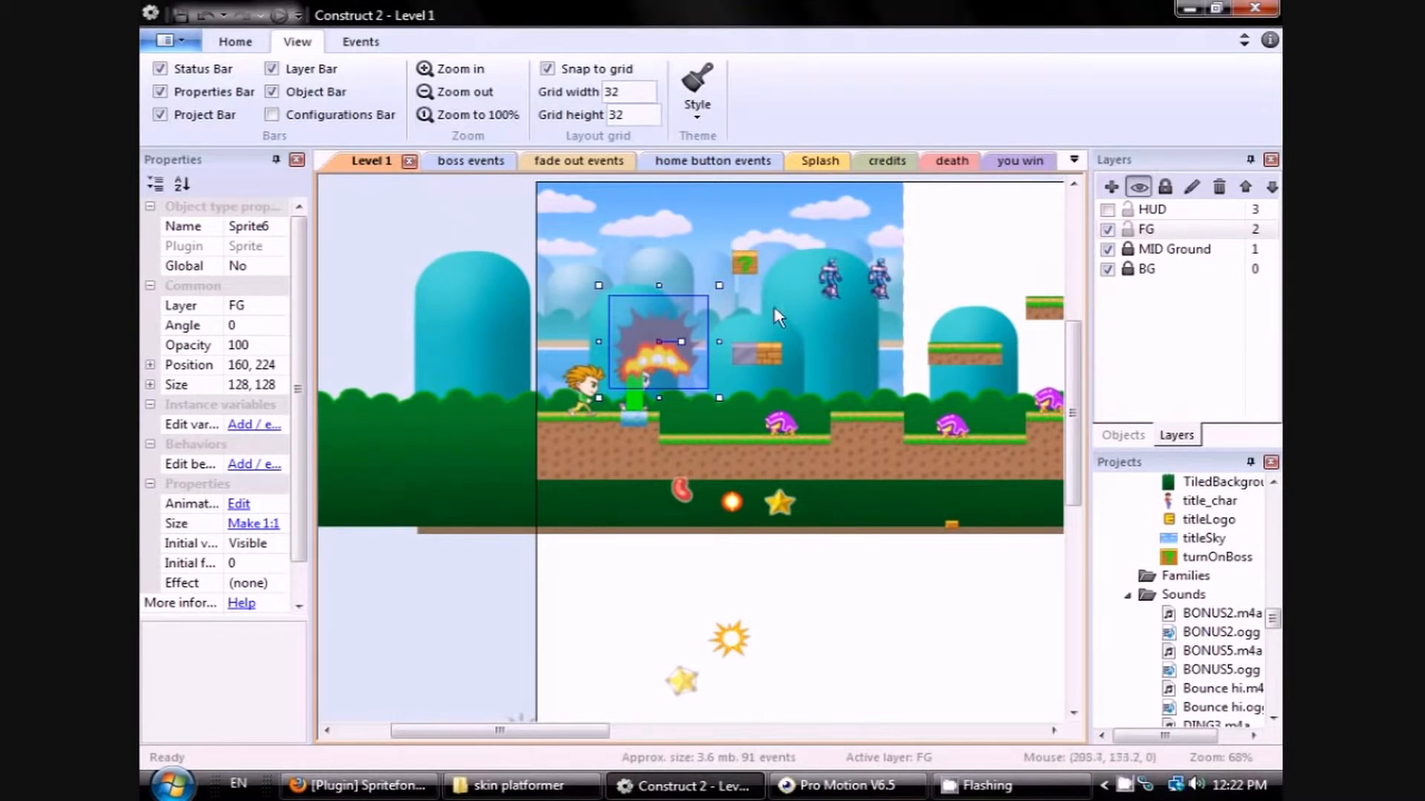
{"action": "left_click_drag", "start_coordinate": [635, 401], "coordinate": [672, 386]}
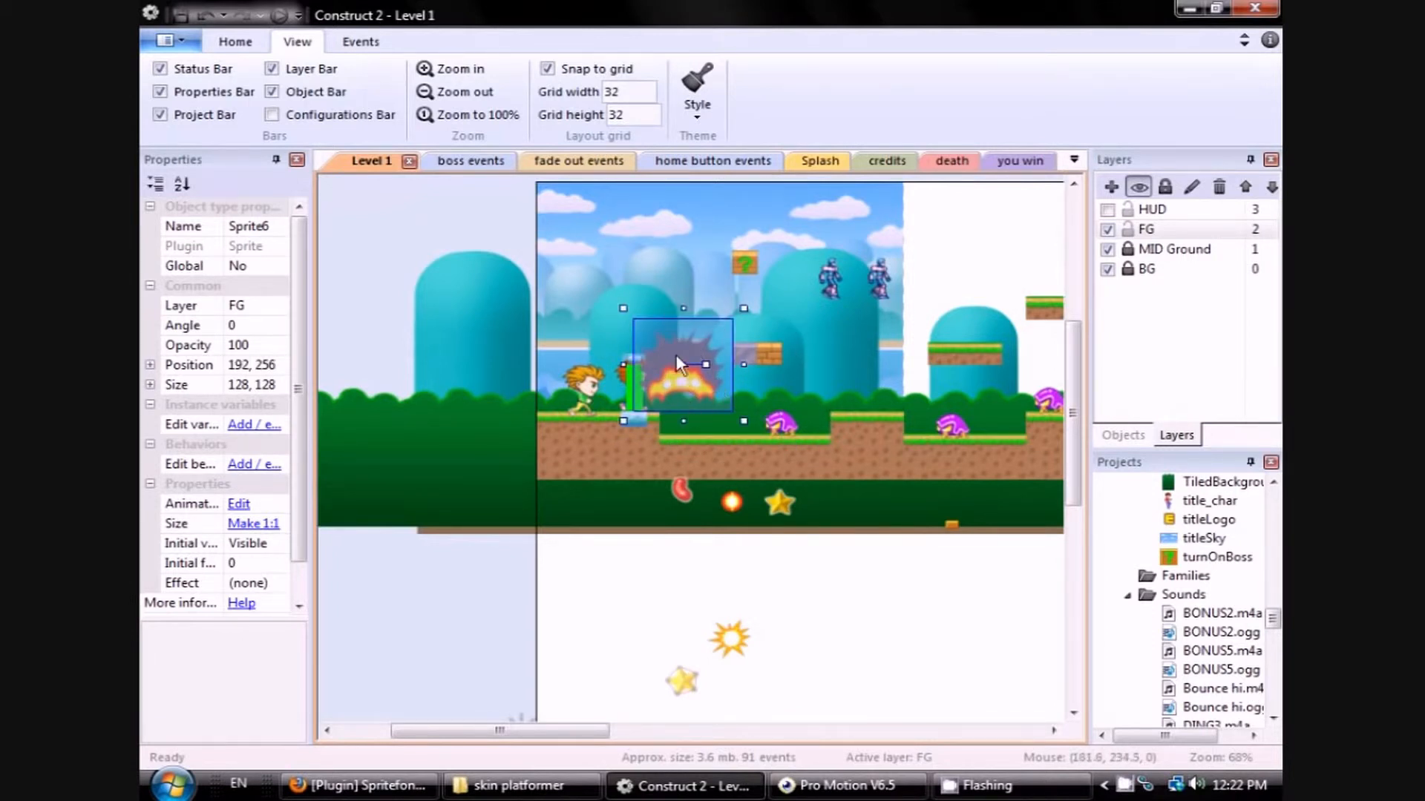
{"action": "left_click_drag", "start_coordinate": [677, 363], "coordinate": [612, 398]}
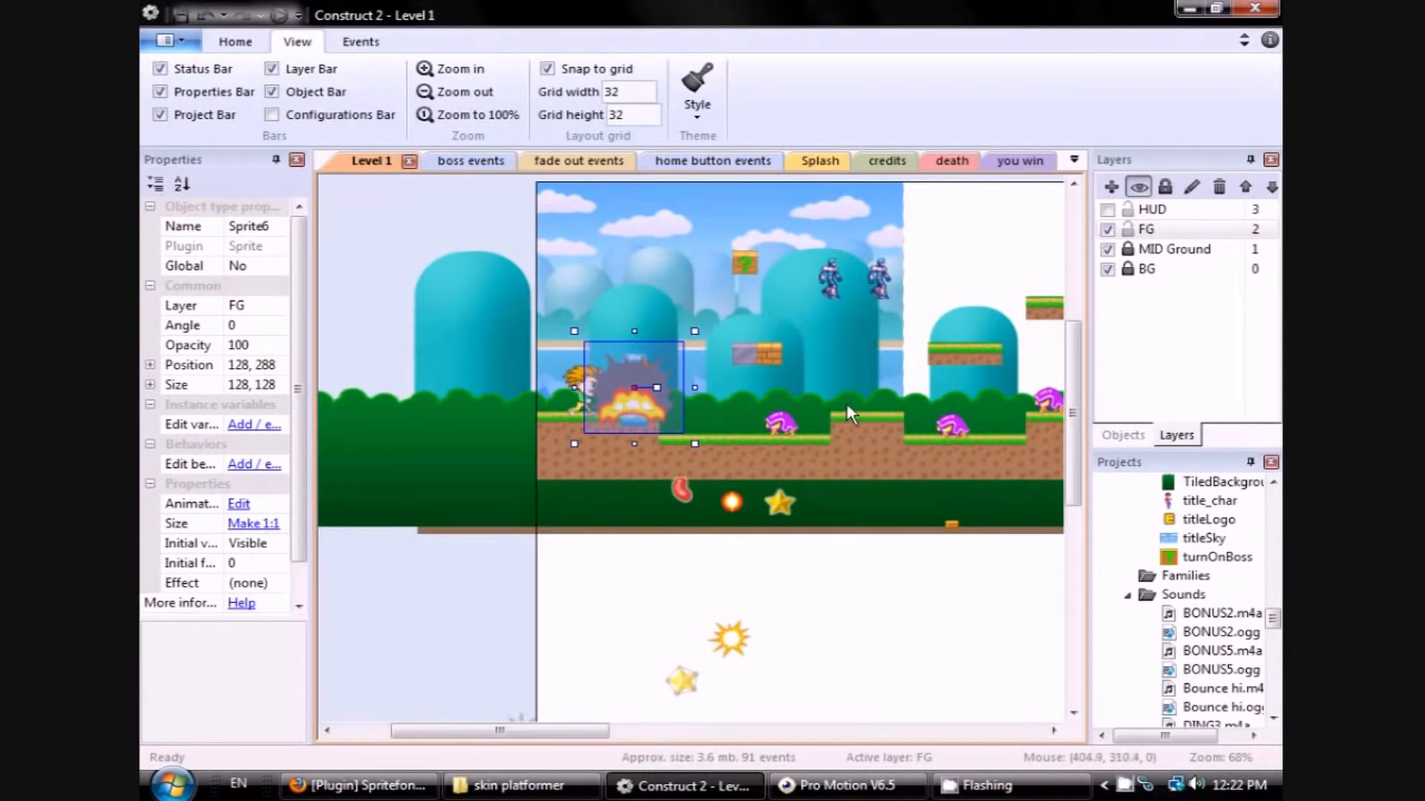
Send the explosion sprite to the bottom of its layer, spread the two characters apart, and place the explosion at 96, 288 between them.
{"action": "right_click", "coordinate": [621, 389]}
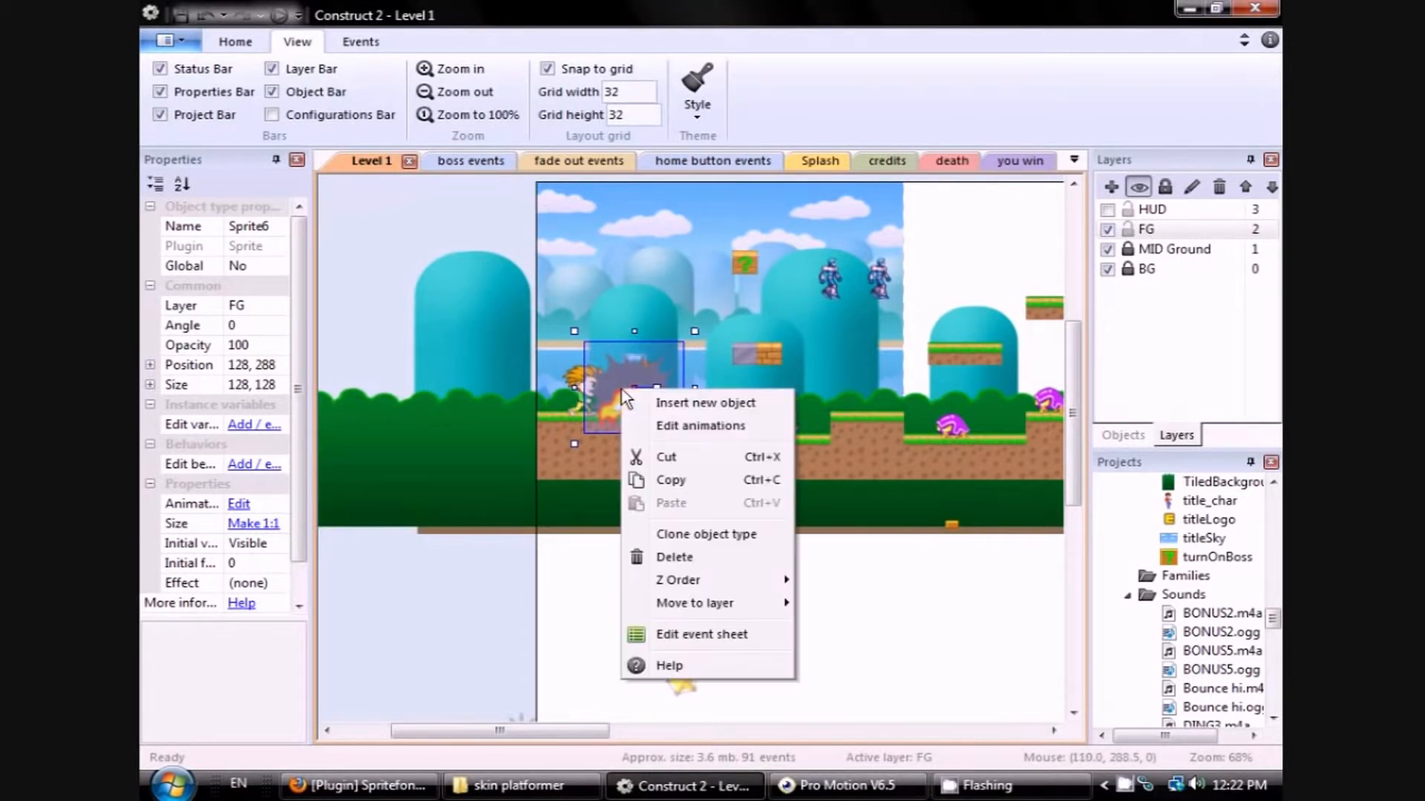
{"action": "mouse_move", "coordinate": [693, 576]}
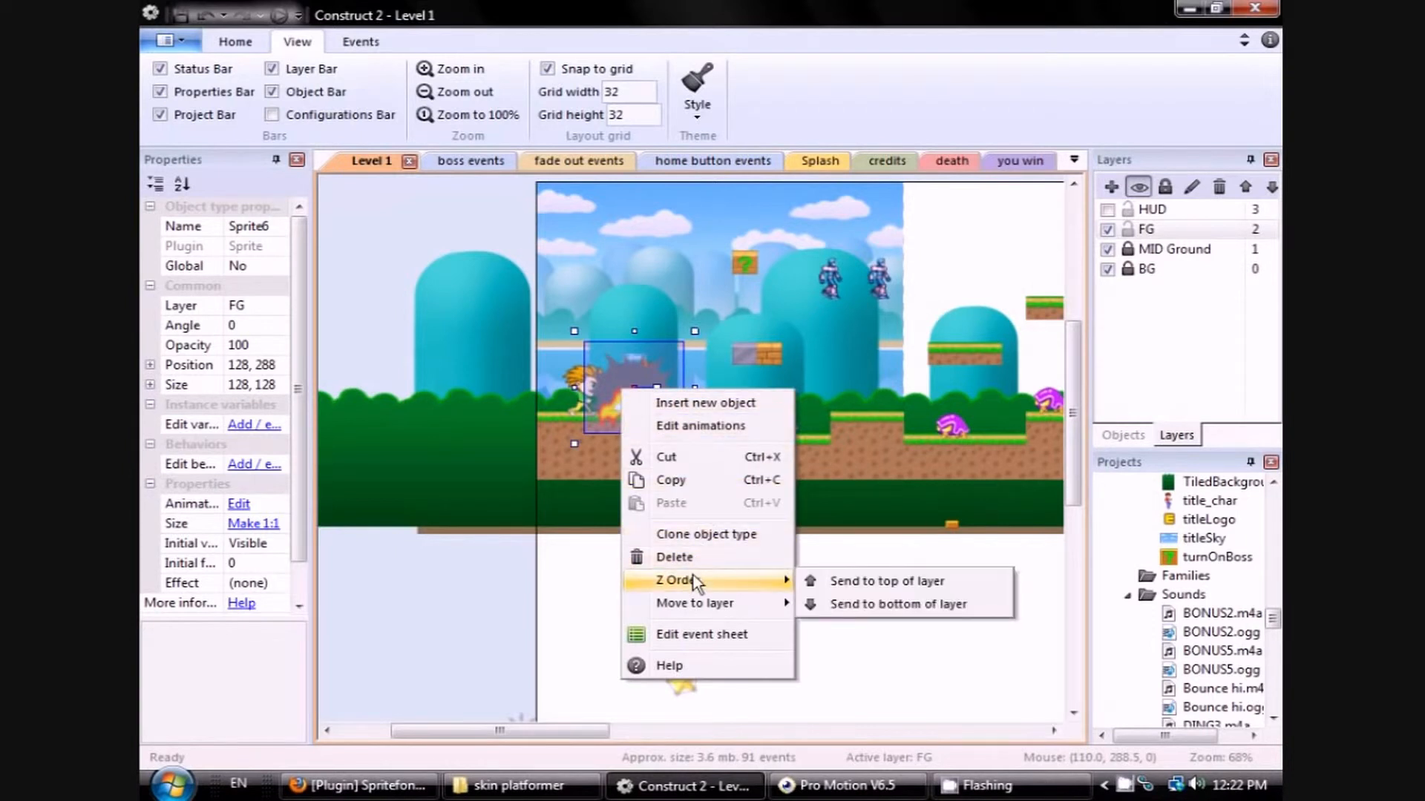
{"action": "left_click", "coordinate": [896, 604]}
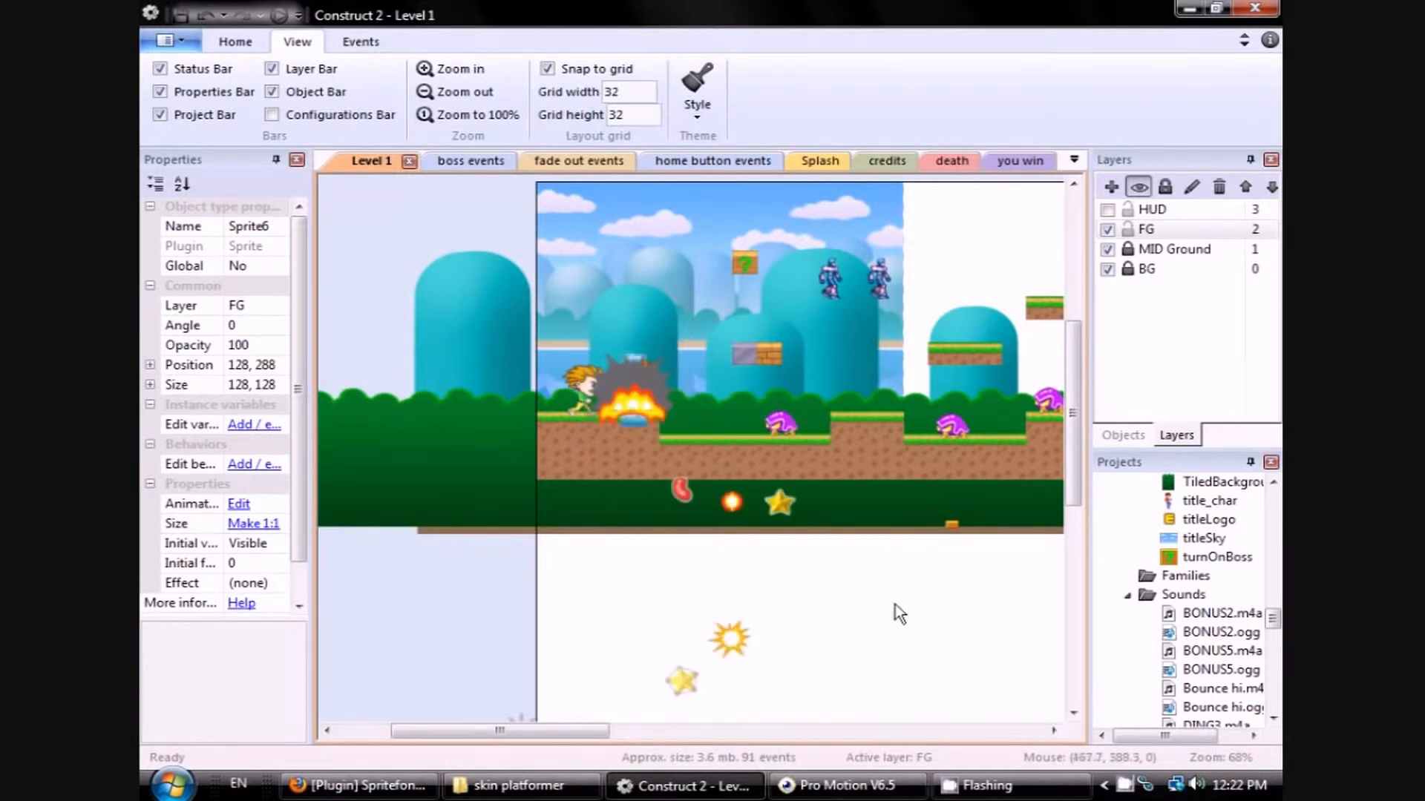
{"action": "right_click", "coordinate": [643, 387]}
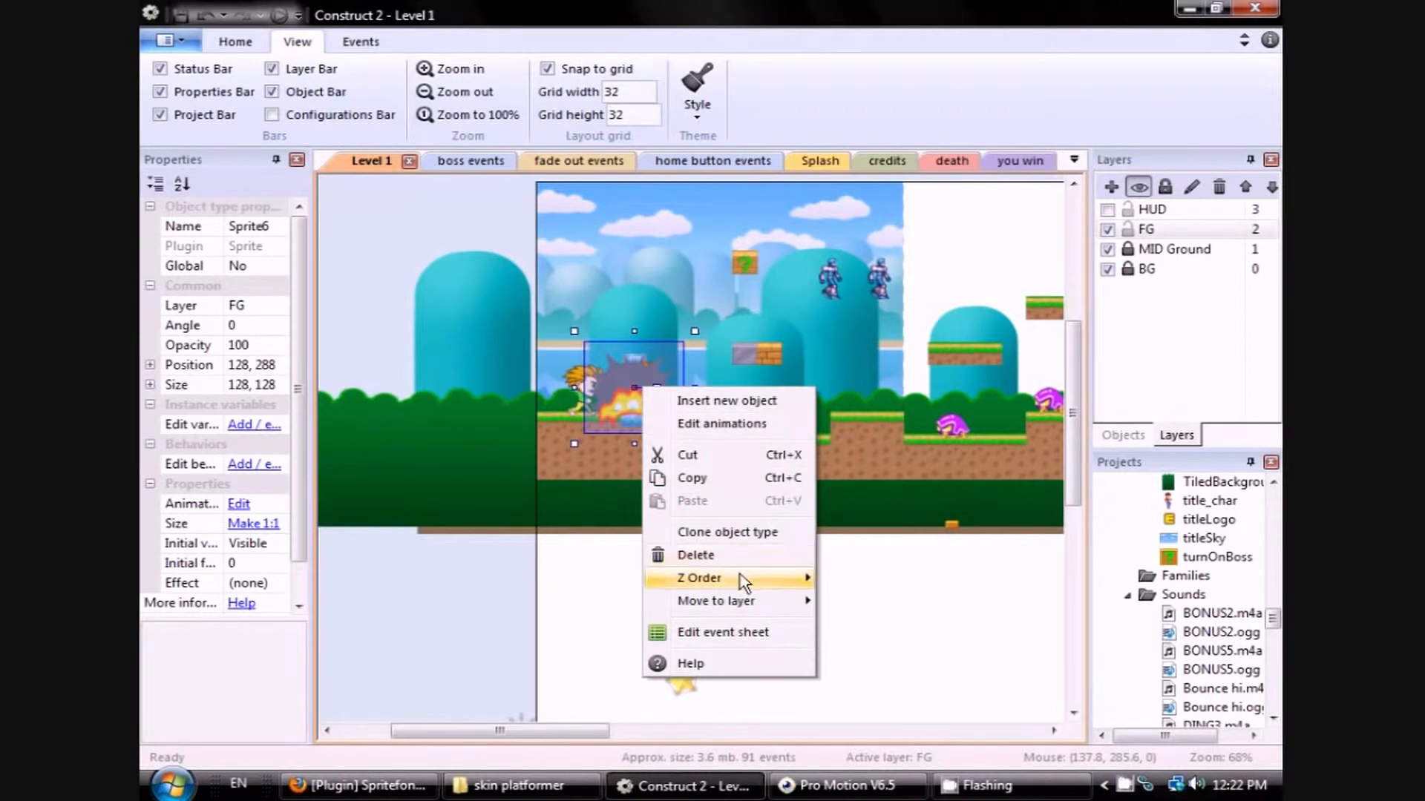
{"action": "mouse_move", "coordinate": [738, 579]}
{"action": "left_click", "coordinate": [932, 606]}
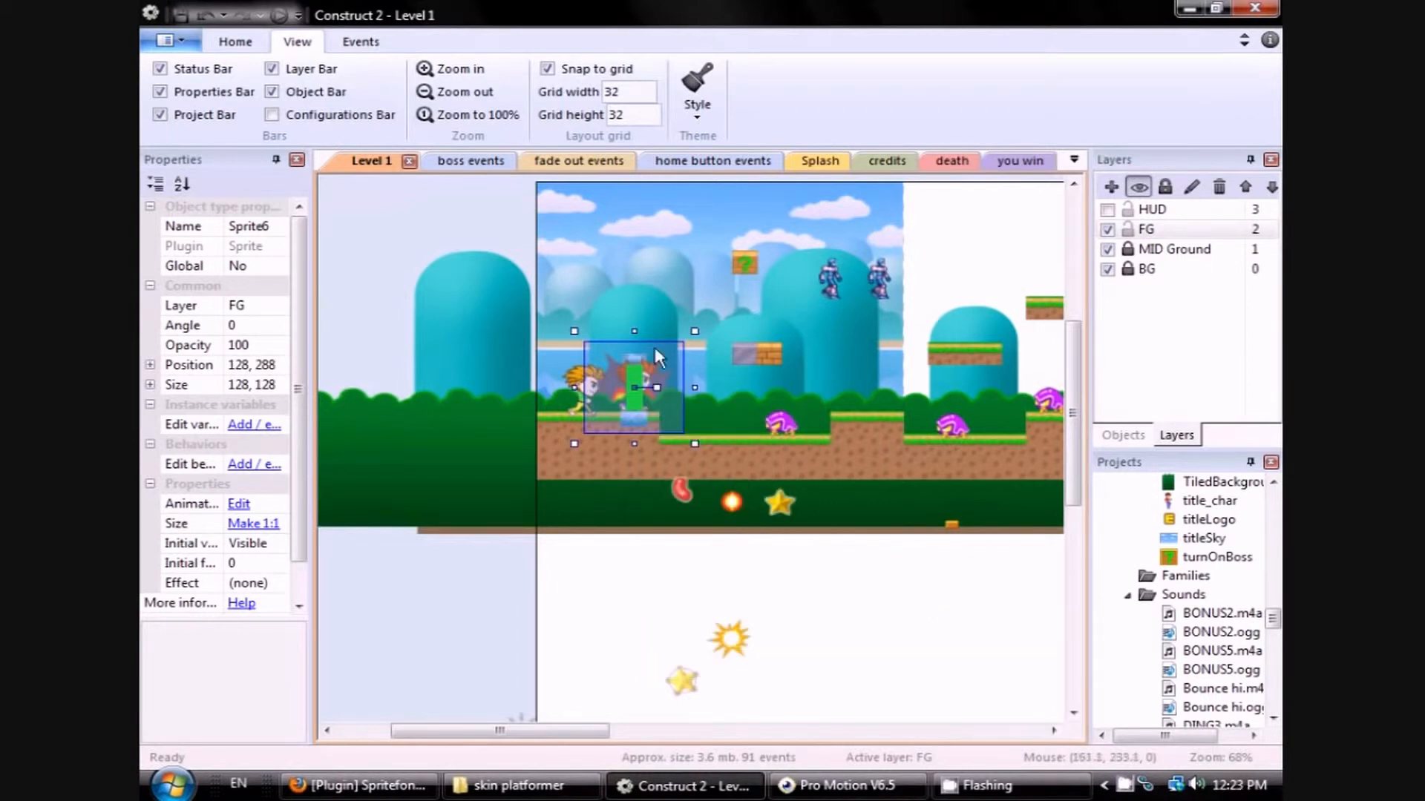
{"action": "left_click", "coordinate": [608, 377]}
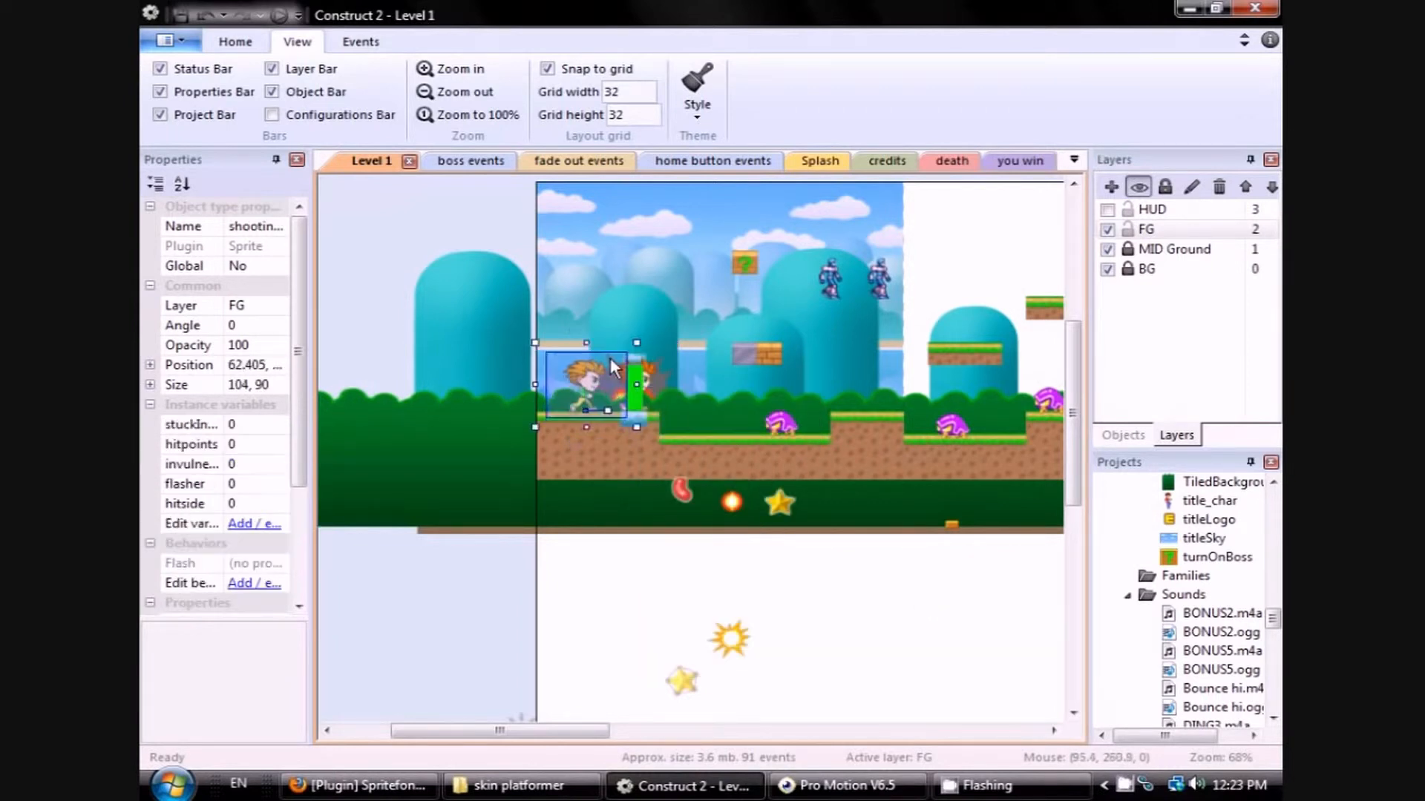
{"action": "mouse_move", "coordinate": [612, 356]}
{"action": "left_mouse_down"}
{"action": "mouse_move", "coordinate": [611, 313]}
{"action": "mouse_move", "coordinate": [630, 359]}
{"action": "mouse_move", "coordinate": [613, 359]}
{"action": "mouse_move", "coordinate": [622, 306]}
{"action": "mouse_move", "coordinate": [577, 322]}
{"action": "mouse_move", "coordinate": [601, 343]}
{"action": "mouse_move", "coordinate": [764, 382]}
{"action": "mouse_move", "coordinate": [831, 342]}
{"action": "mouse_move", "coordinate": [787, 318]}
{"action": "mouse_move", "coordinate": [630, 312]}
{"action": "mouse_move", "coordinate": [590, 349]}
{"action": "left_mouse_up"}
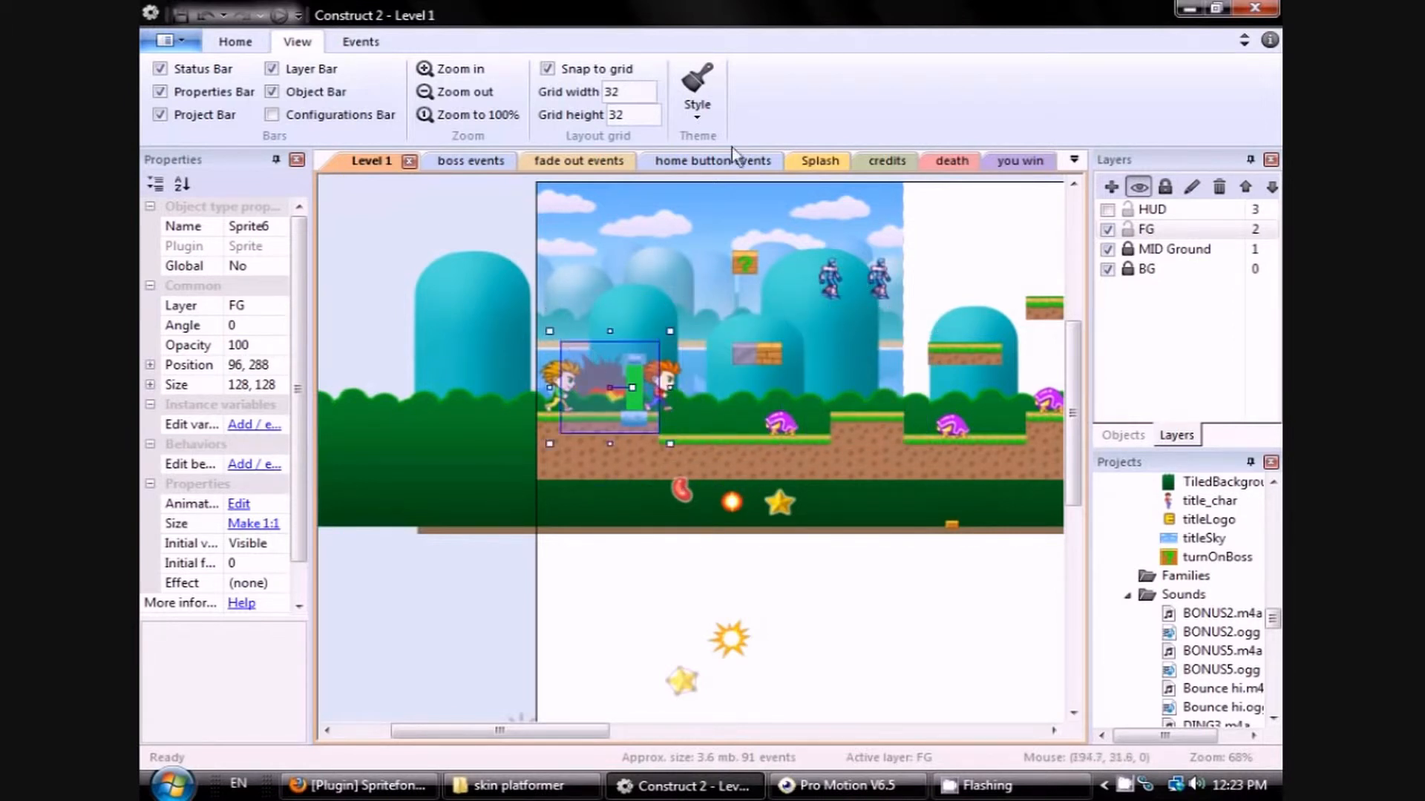
Run the Level 1 layout in the browser and reload the preview to check the explosion behind the player.
{"action": "left_click", "coordinate": [278, 14]}
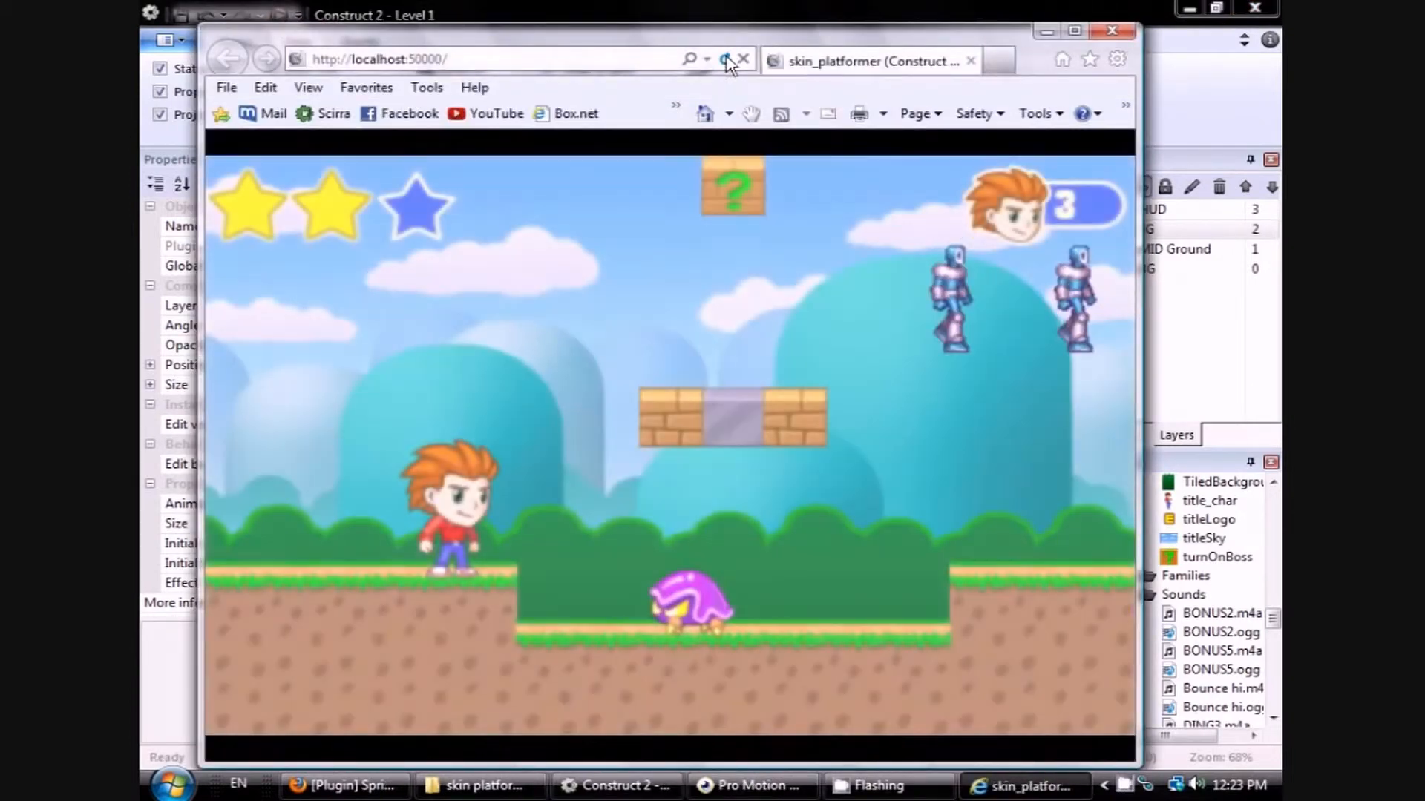
{"action": "left_click", "coordinate": [727, 56]}
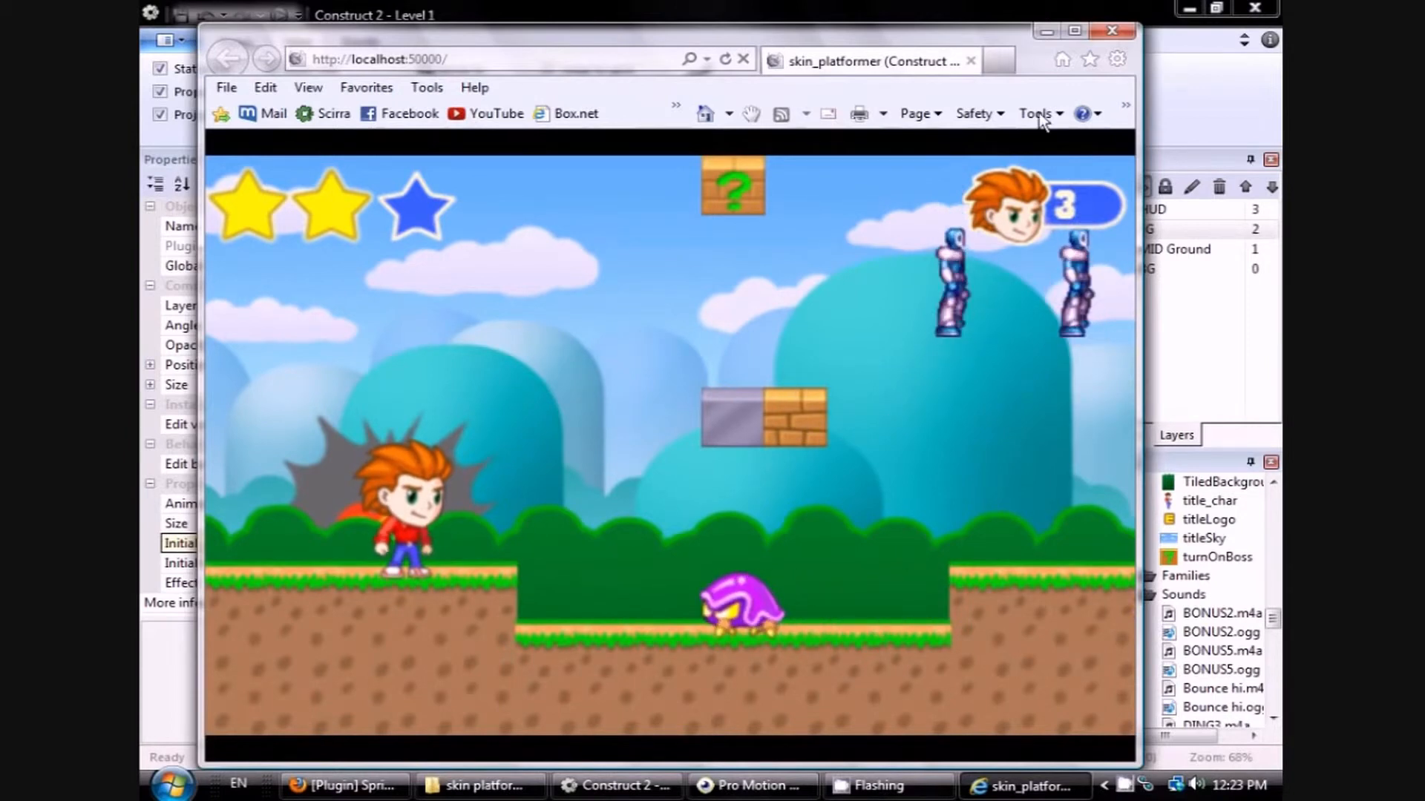
Close the browser preview and select the grass ground tile at 160, 352, just below the player's ledge in Level 1.
{"action": "left_click", "coordinate": [1112, 31]}
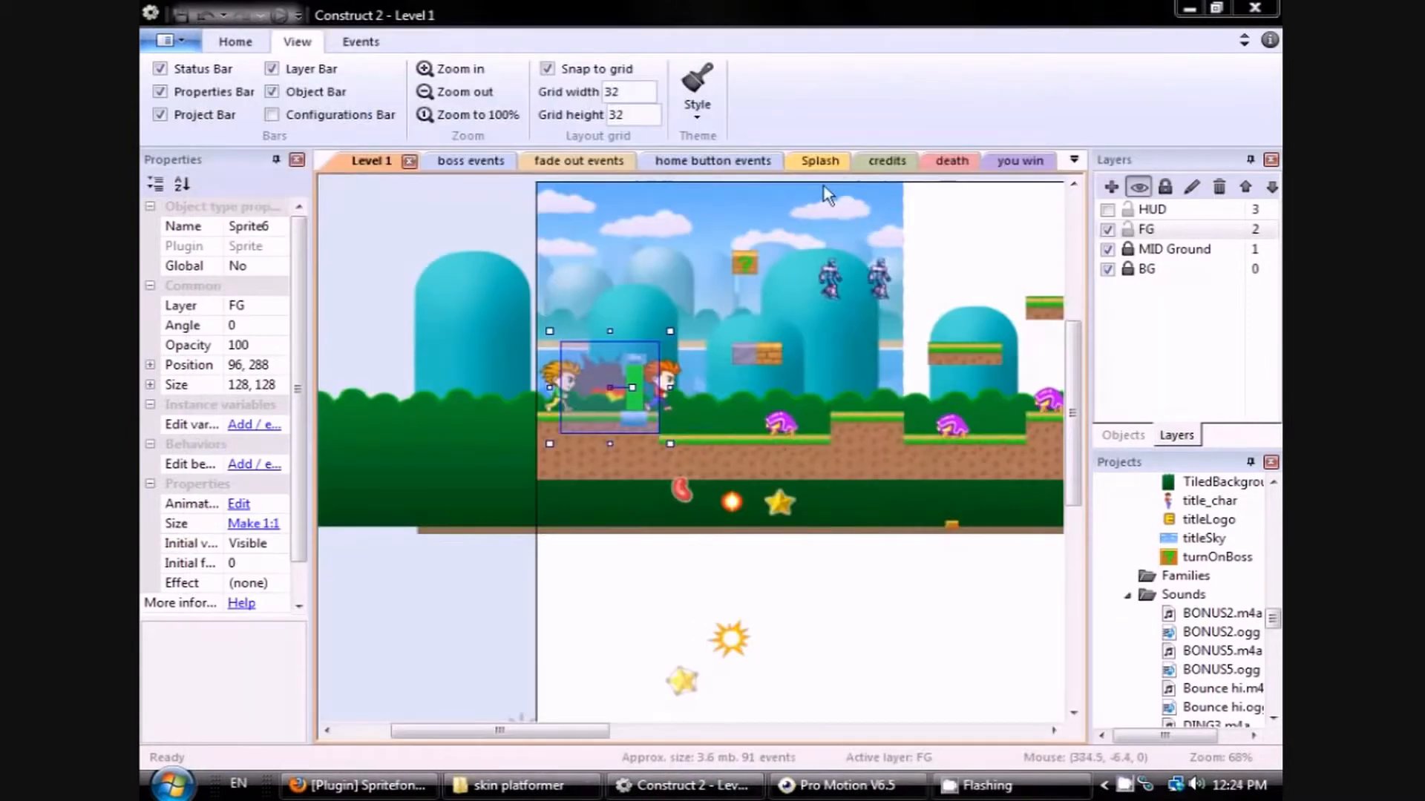
{"action": "left_click", "coordinate": [770, 467]}
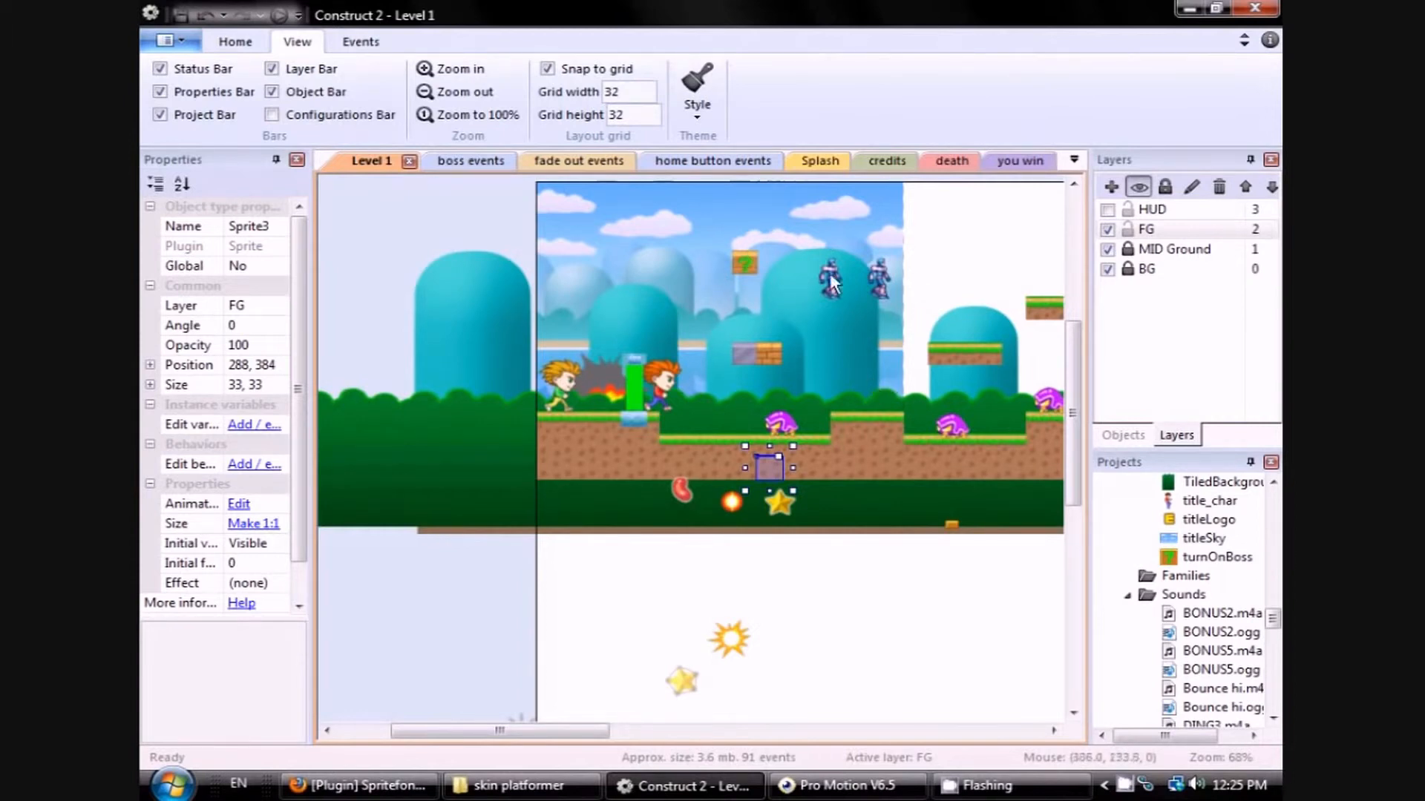
{"action": "scroll", "coordinate": [809, 462], "scroll_direction": "up", "scroll_amount": 2, "text": "ctrl"}
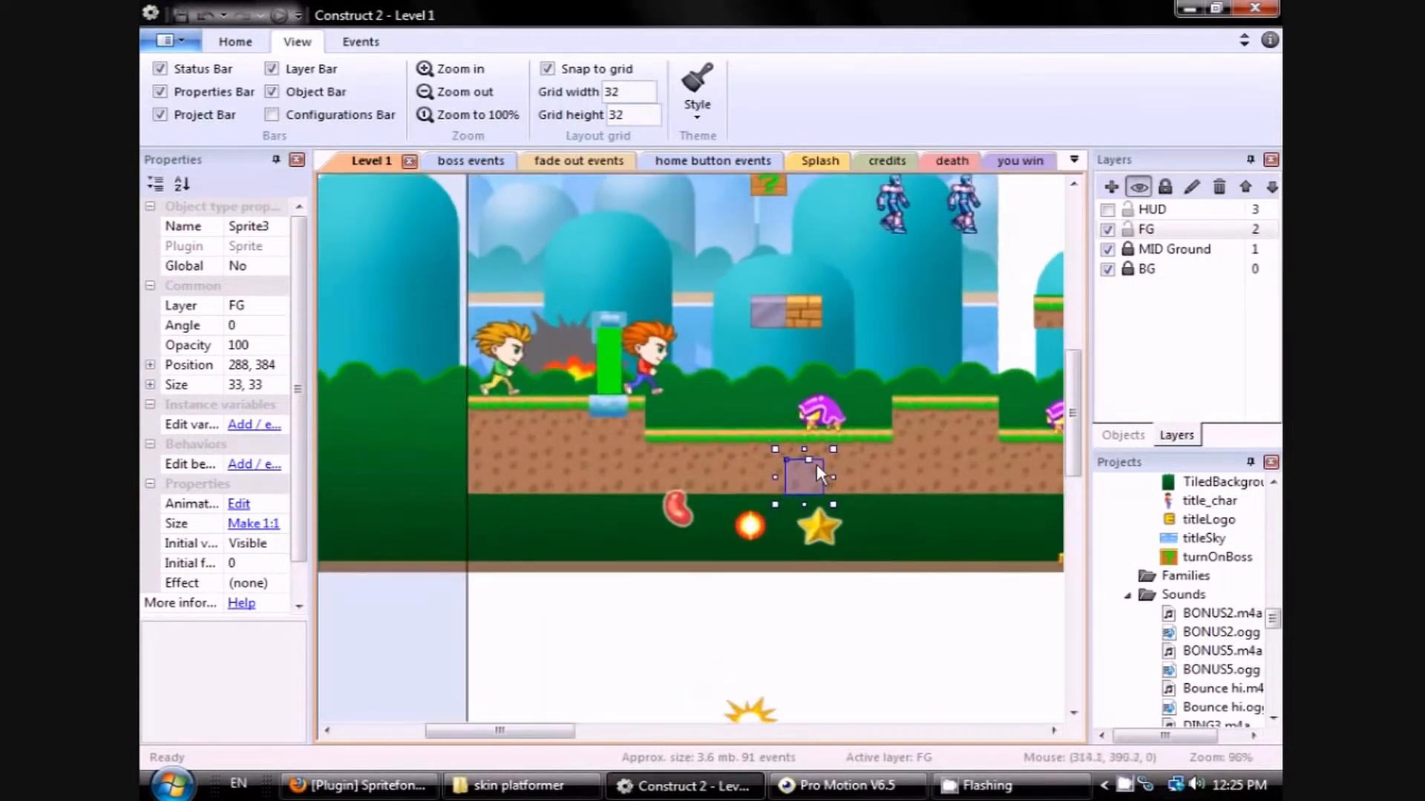
{"action": "scroll", "coordinate": [816, 465], "scroll_direction": "up", "scroll_amount": 3, "text": "ctrl"}
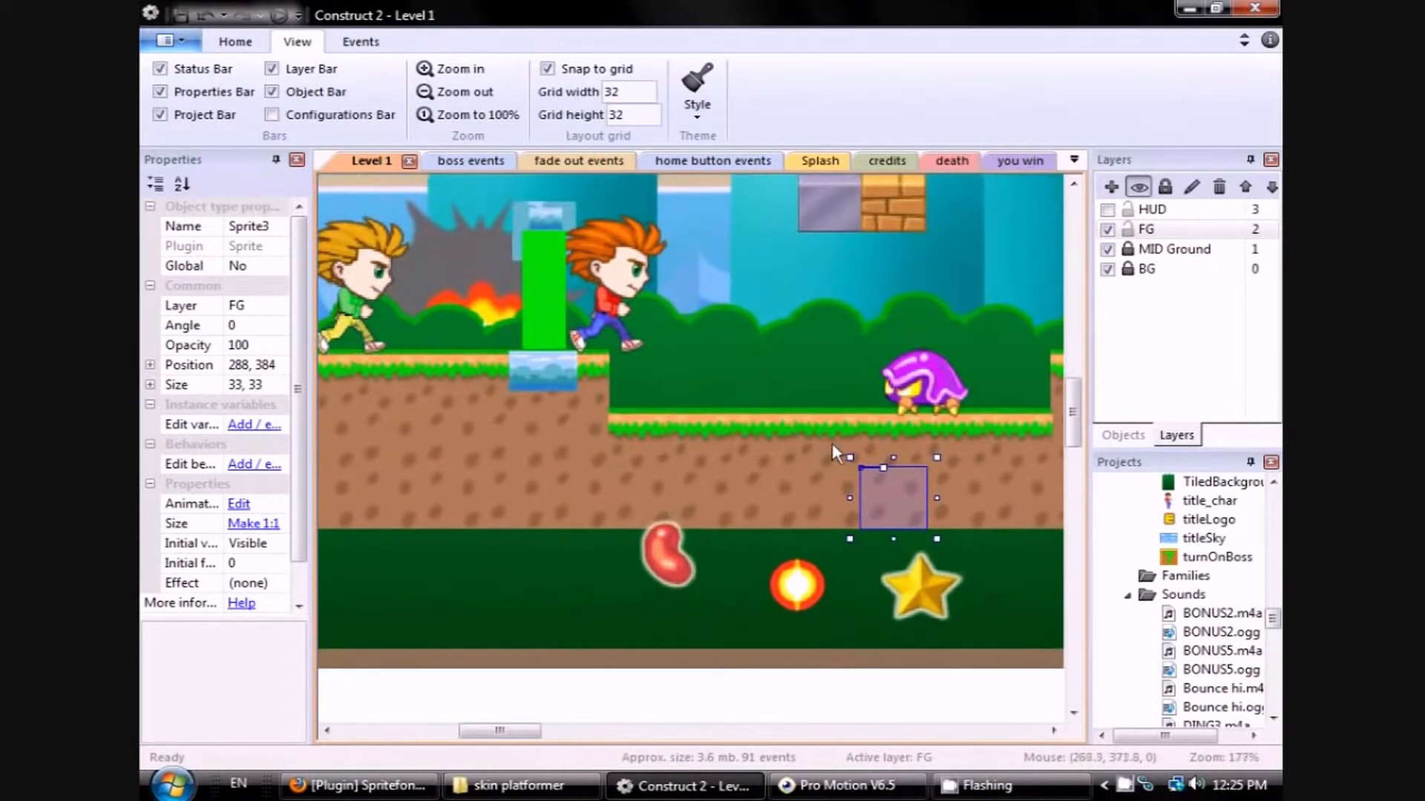
{"action": "left_click", "coordinate": [625, 439]}
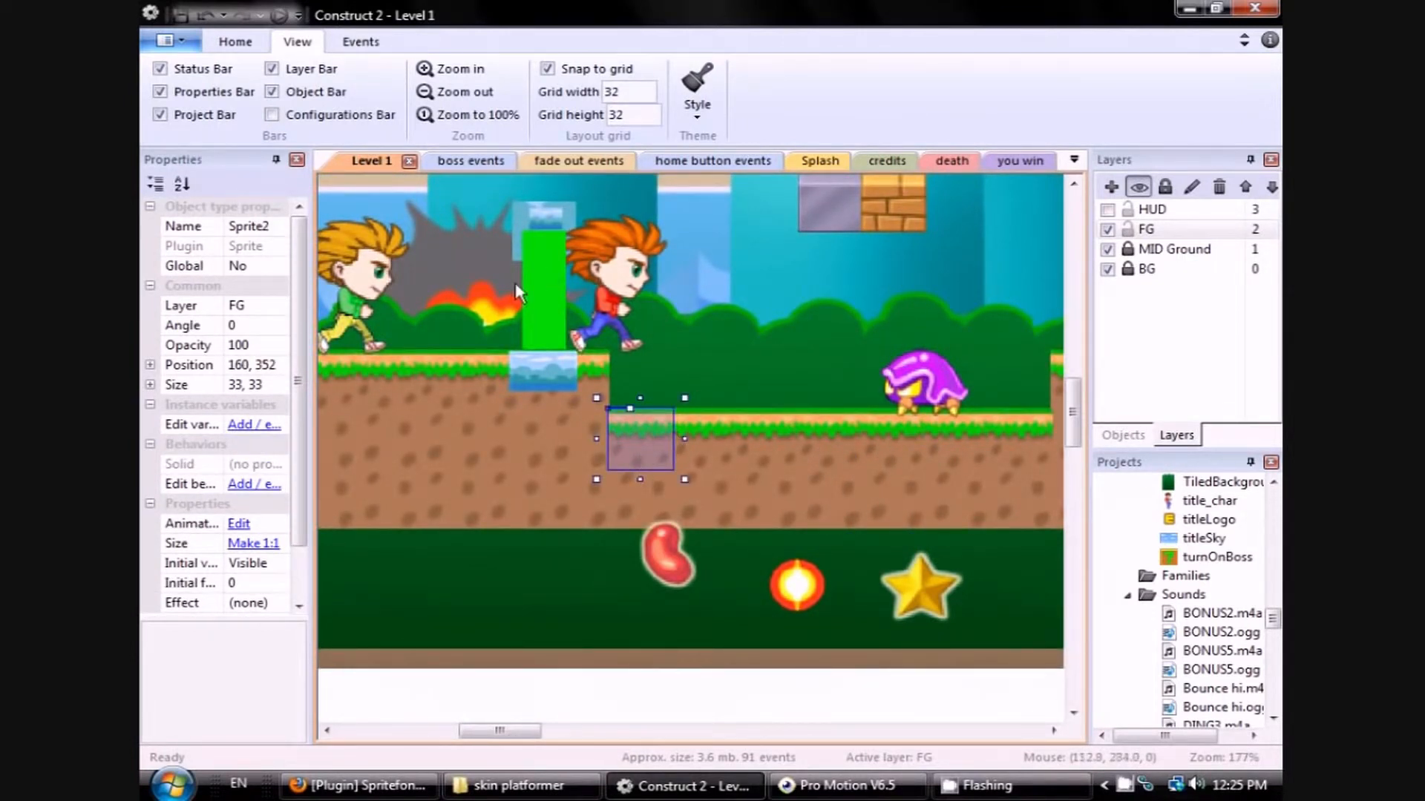
{"action": "left_click_drag", "start_coordinate": [493, 731], "coordinate": [482, 691]}
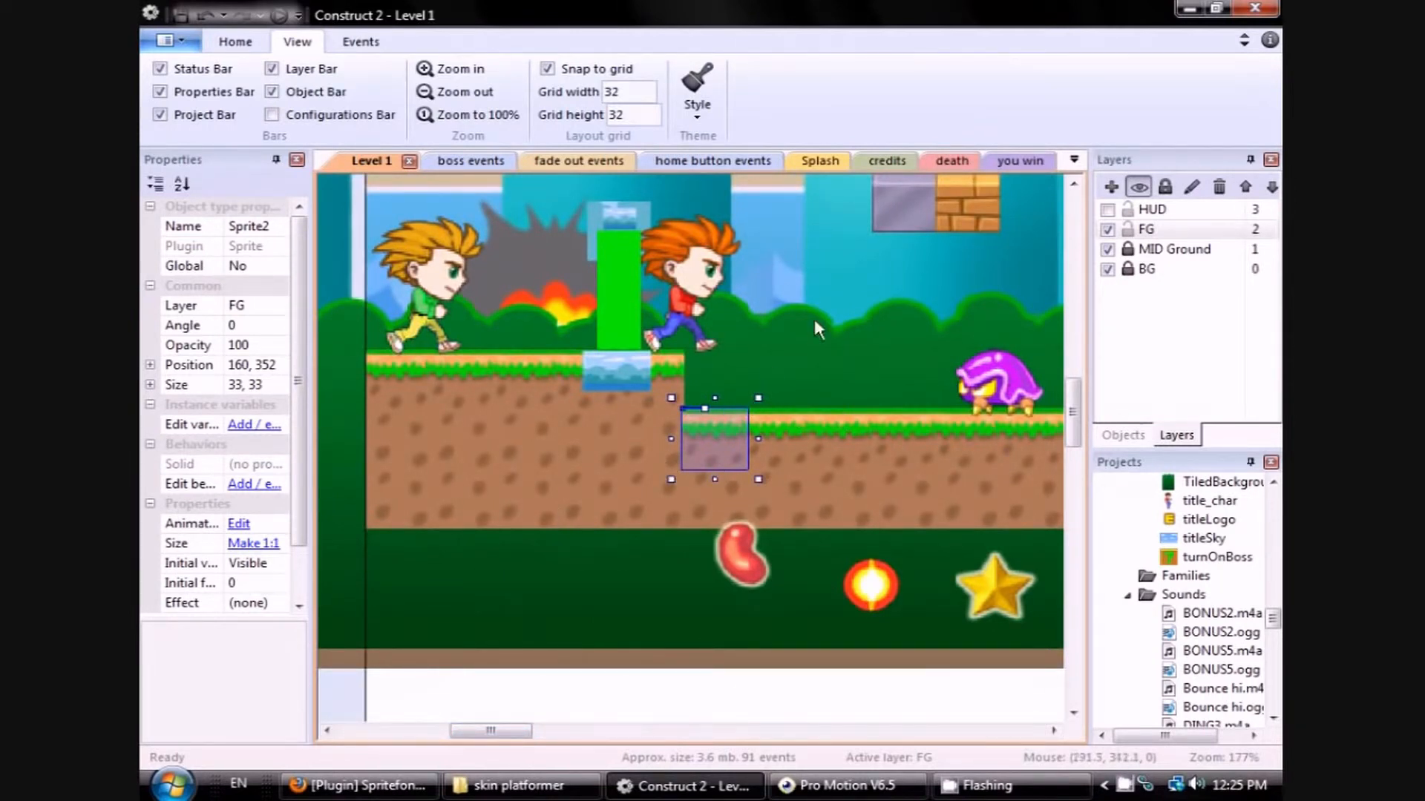
Inspect the collision polygon in the selected grass tile's image and close the image editor.
{"action": "double_click", "coordinate": [708, 443]}
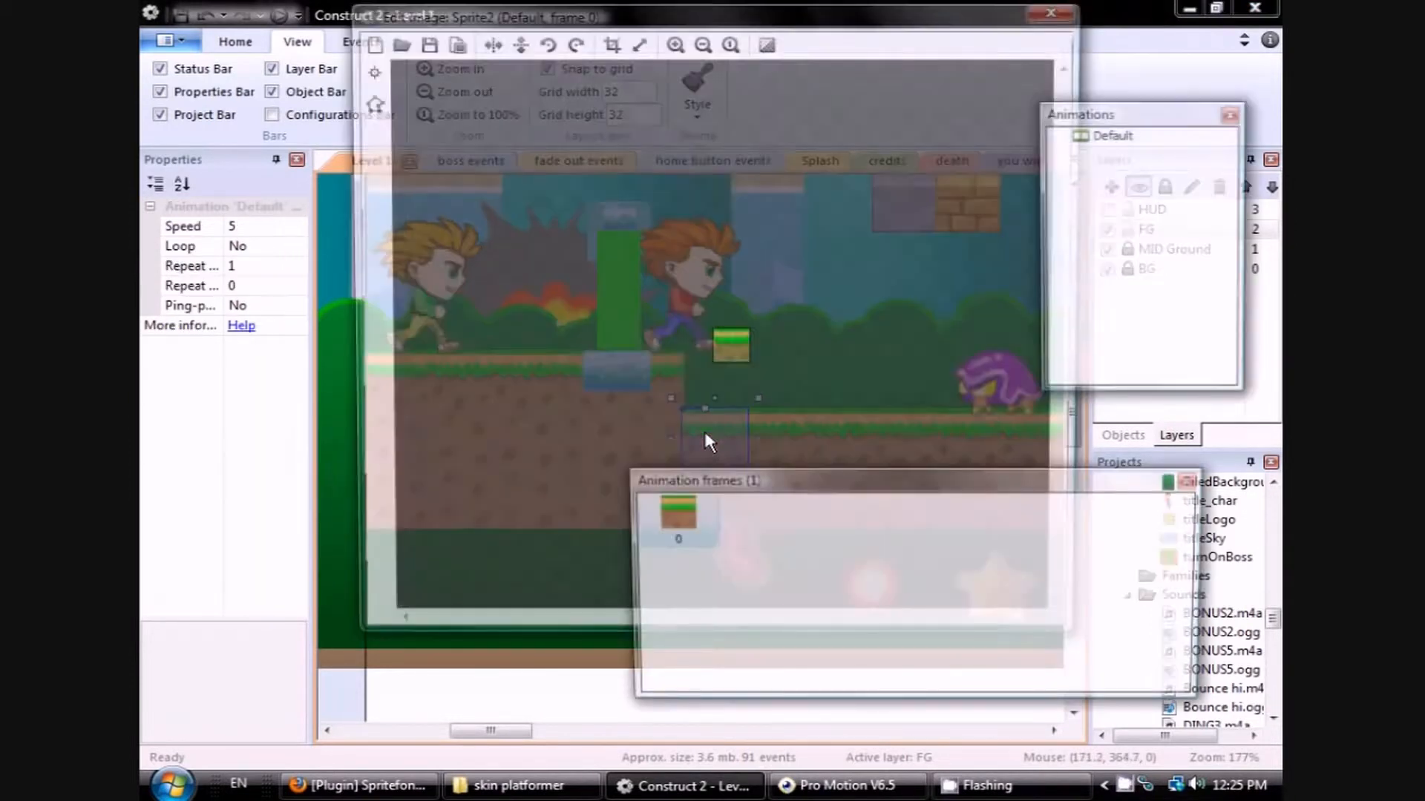
{"action": "left_click", "coordinate": [370, 105]}
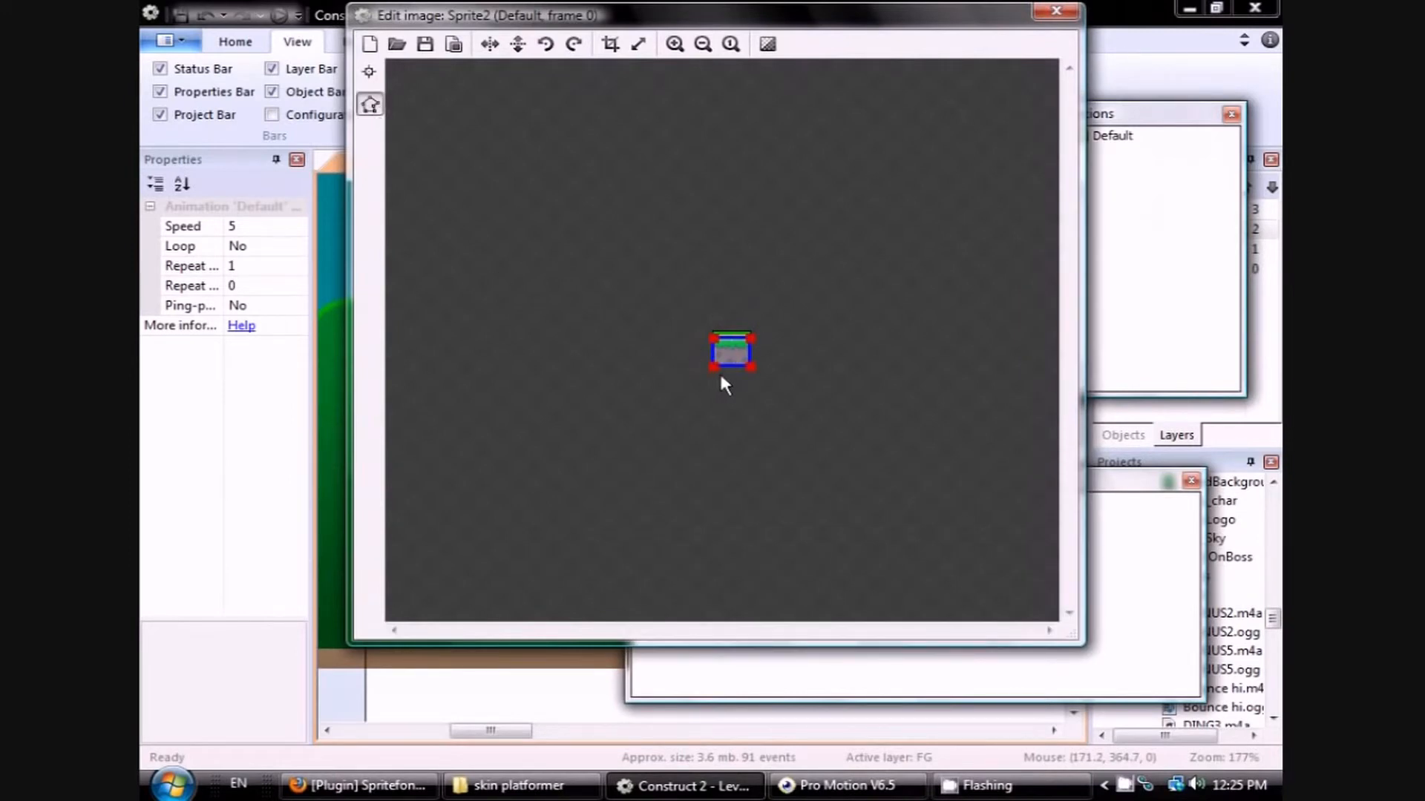
{"action": "left_click", "coordinate": [1057, 12]}
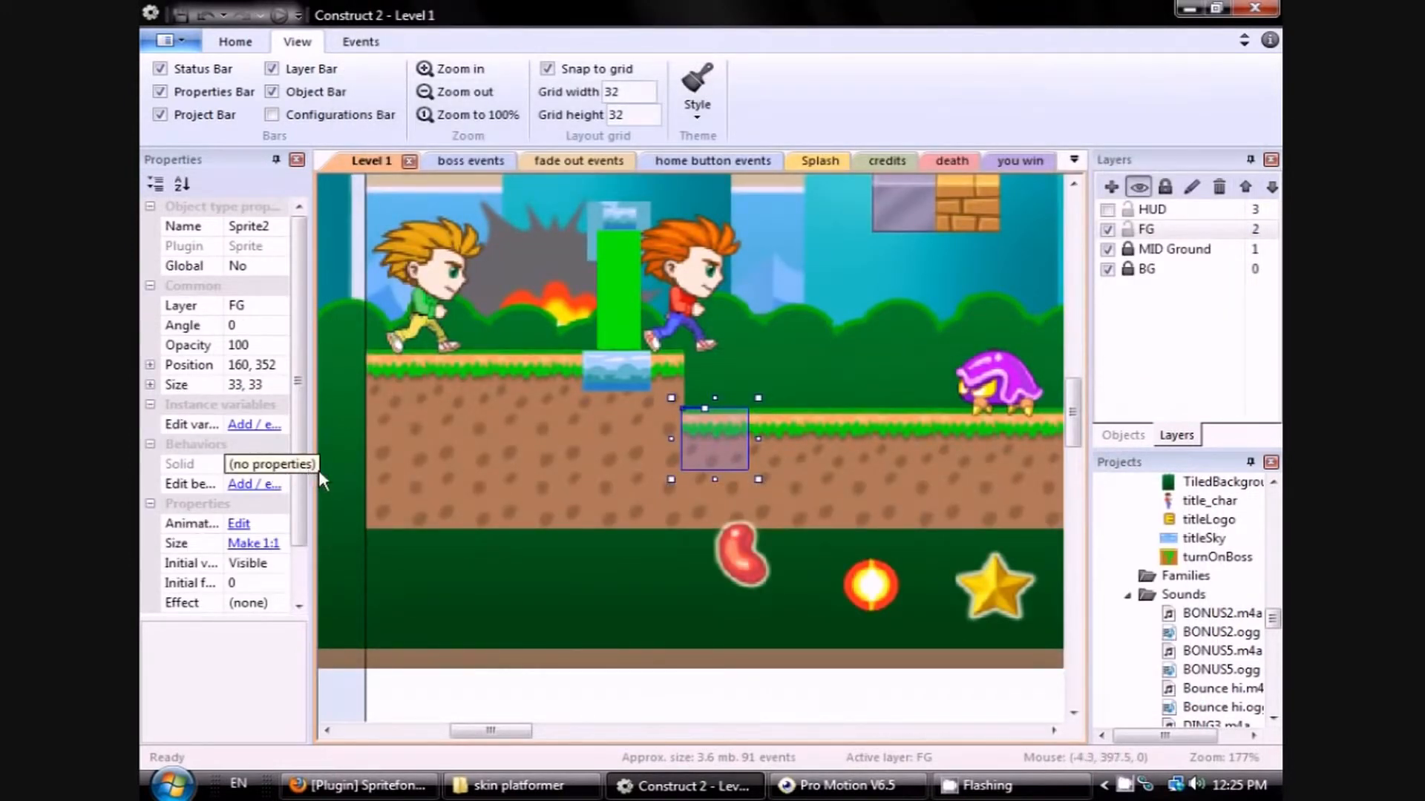
Widen the object properties area and examine the grass tile's assigned behaviors and the behaviors available to add, without adding any.
{"action": "left_click_drag", "start_coordinate": [309, 508], "coordinate": [467, 528]}
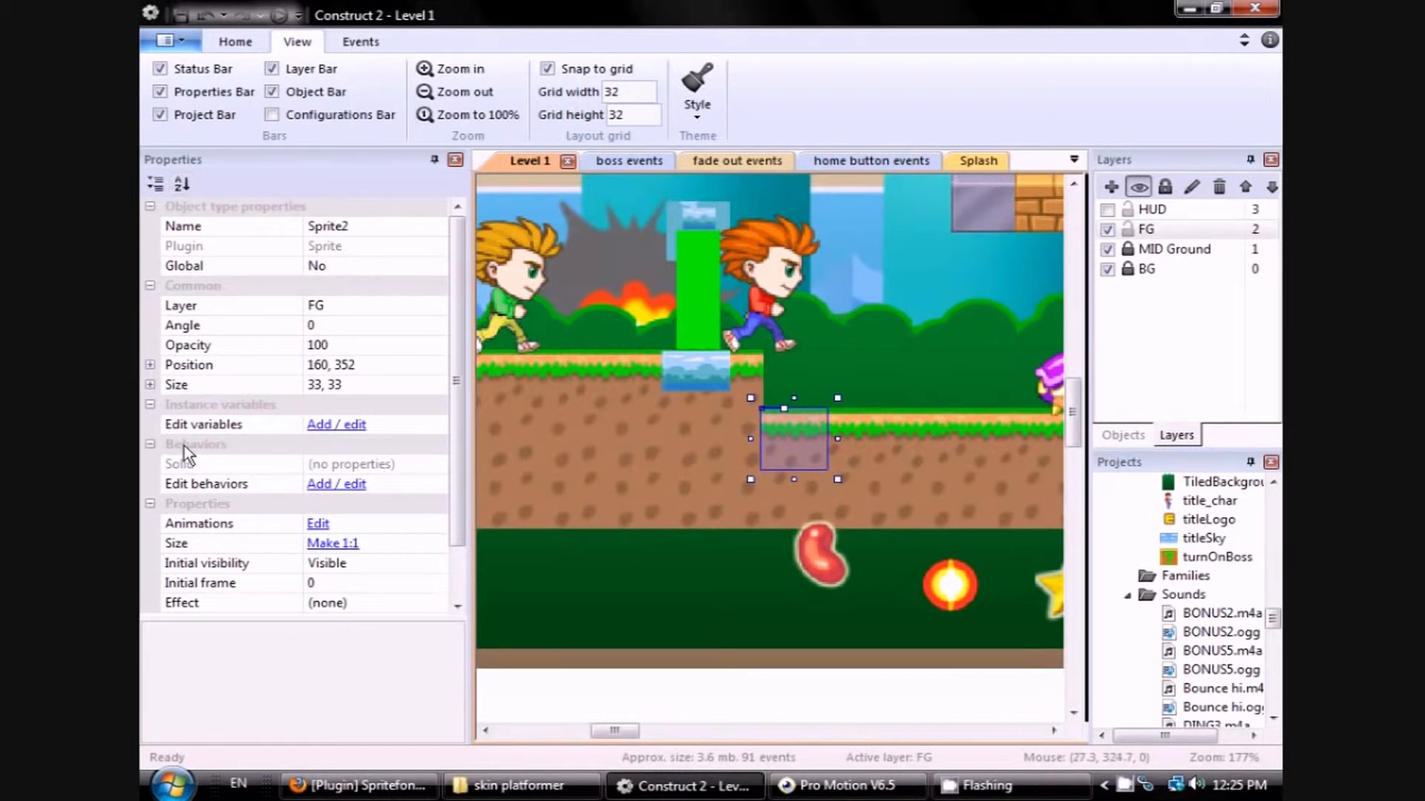
{"action": "left_click", "coordinate": [319, 486]}
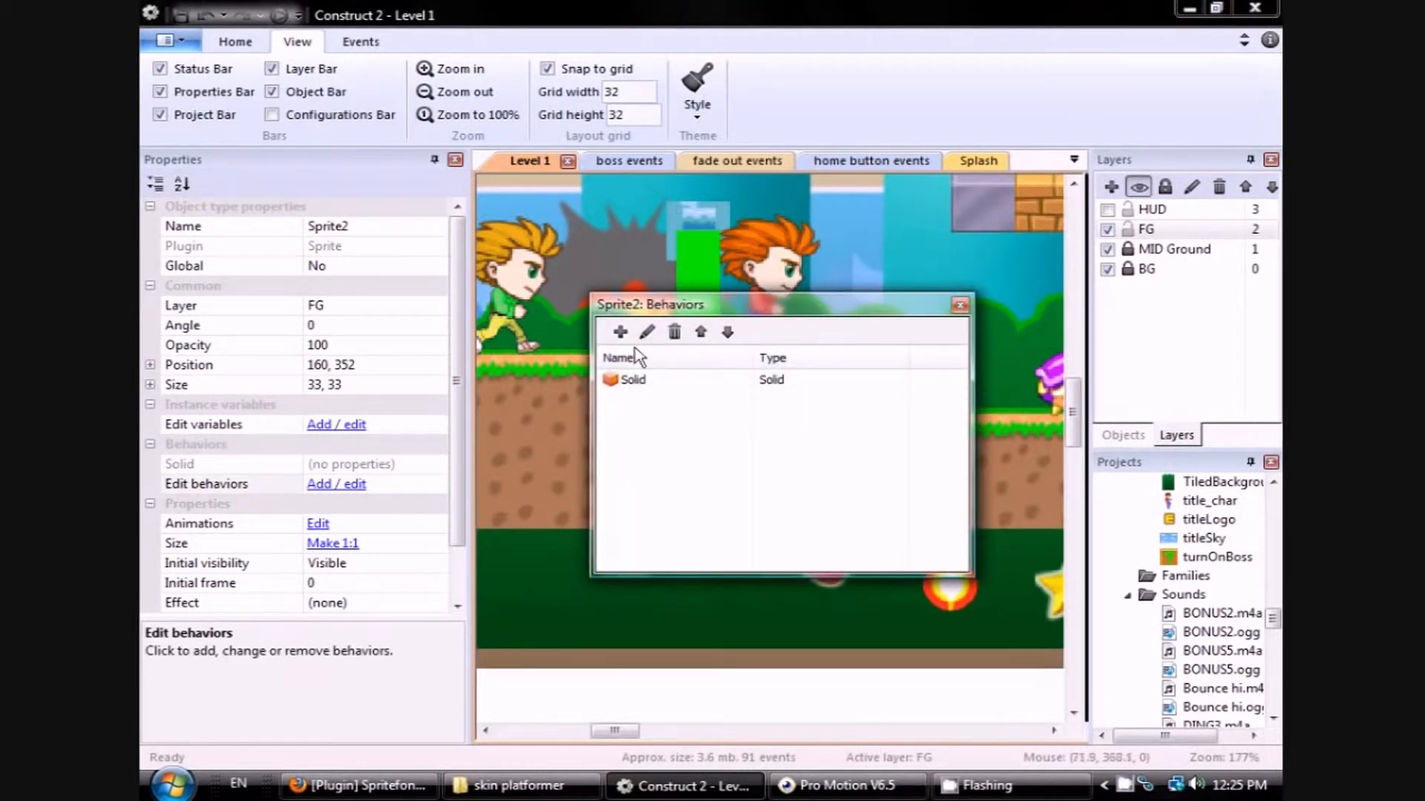
{"action": "left_click", "coordinate": [620, 334]}
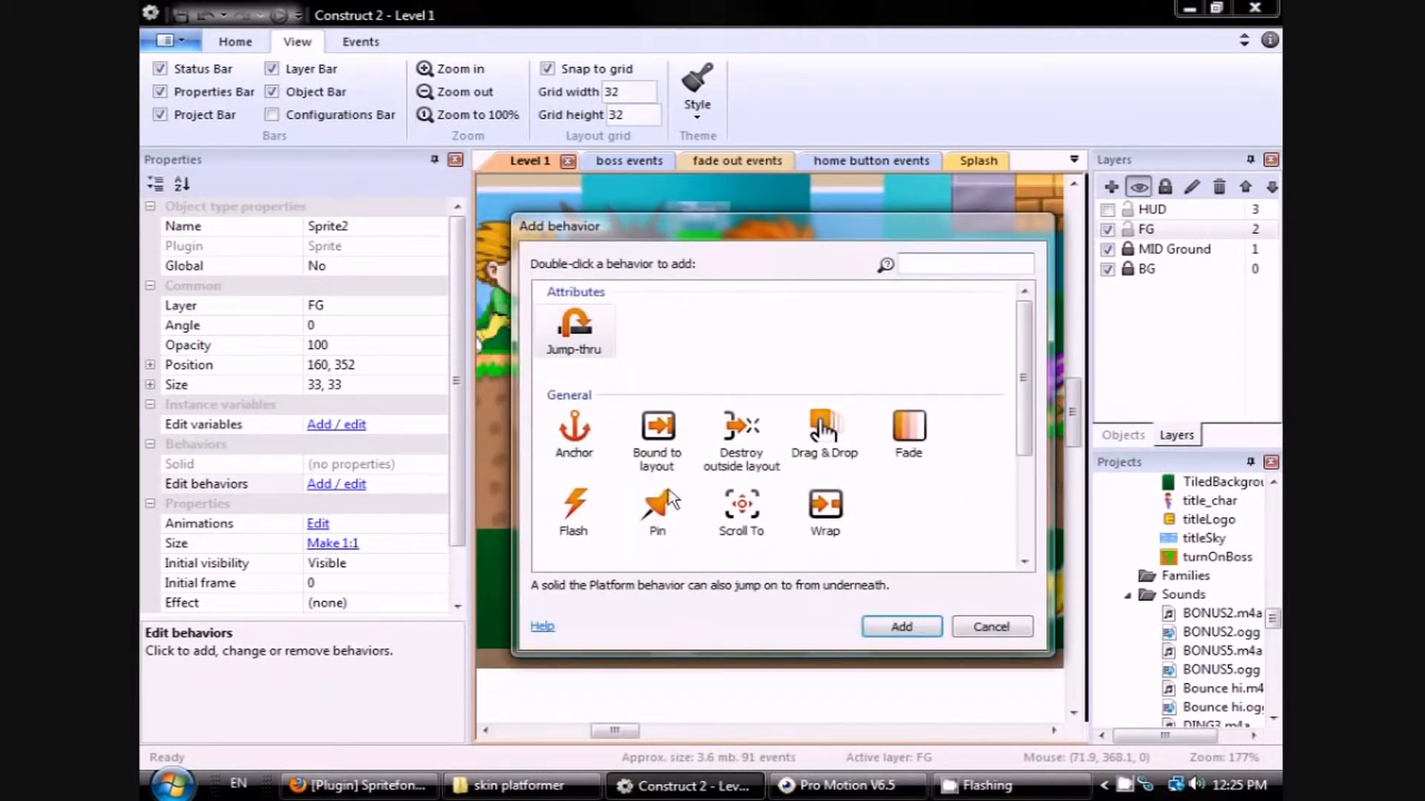
{"action": "left_click_drag", "start_coordinate": [1021, 370], "coordinate": [979, 400]}
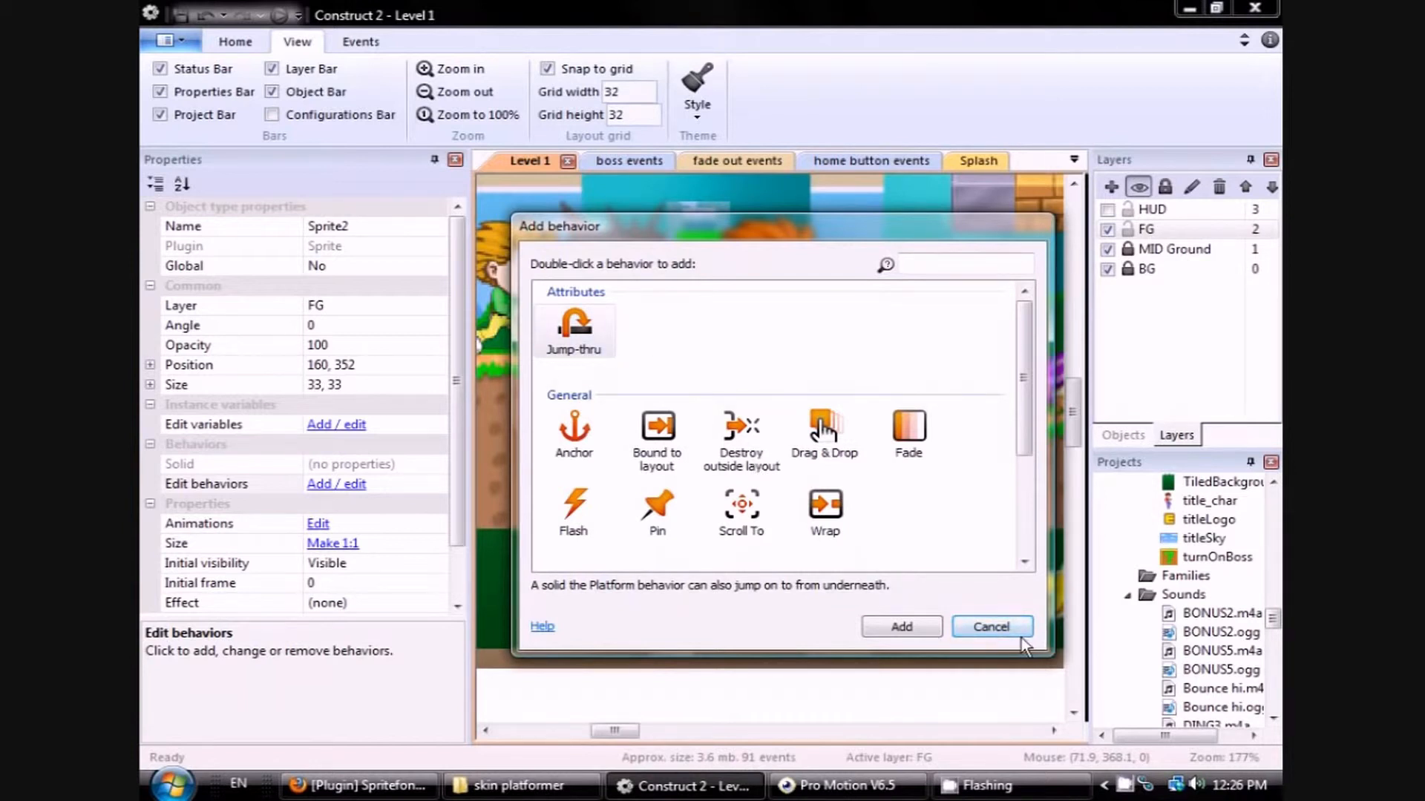
{"action": "left_click", "coordinate": [992, 629]}
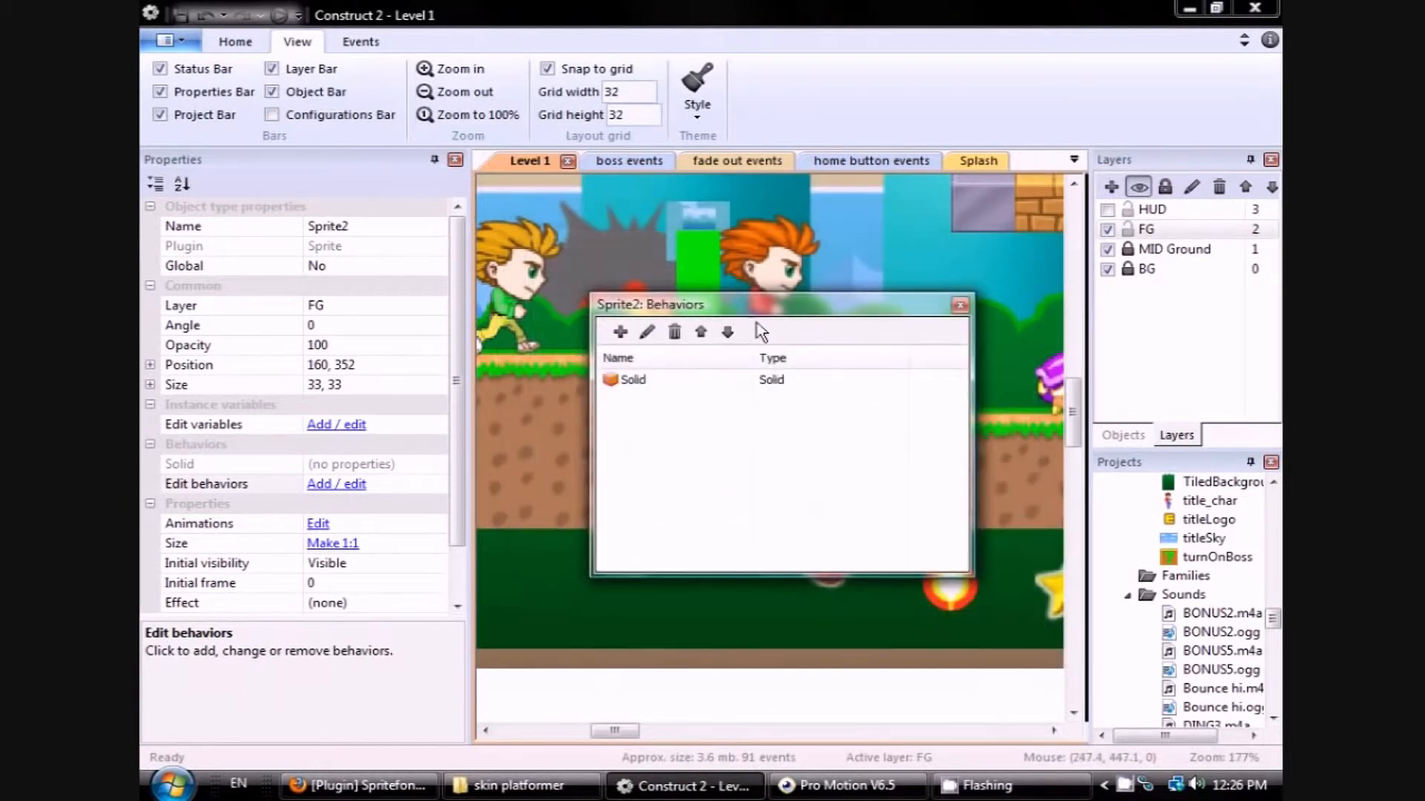
{"action": "left_click", "coordinate": [959, 306]}
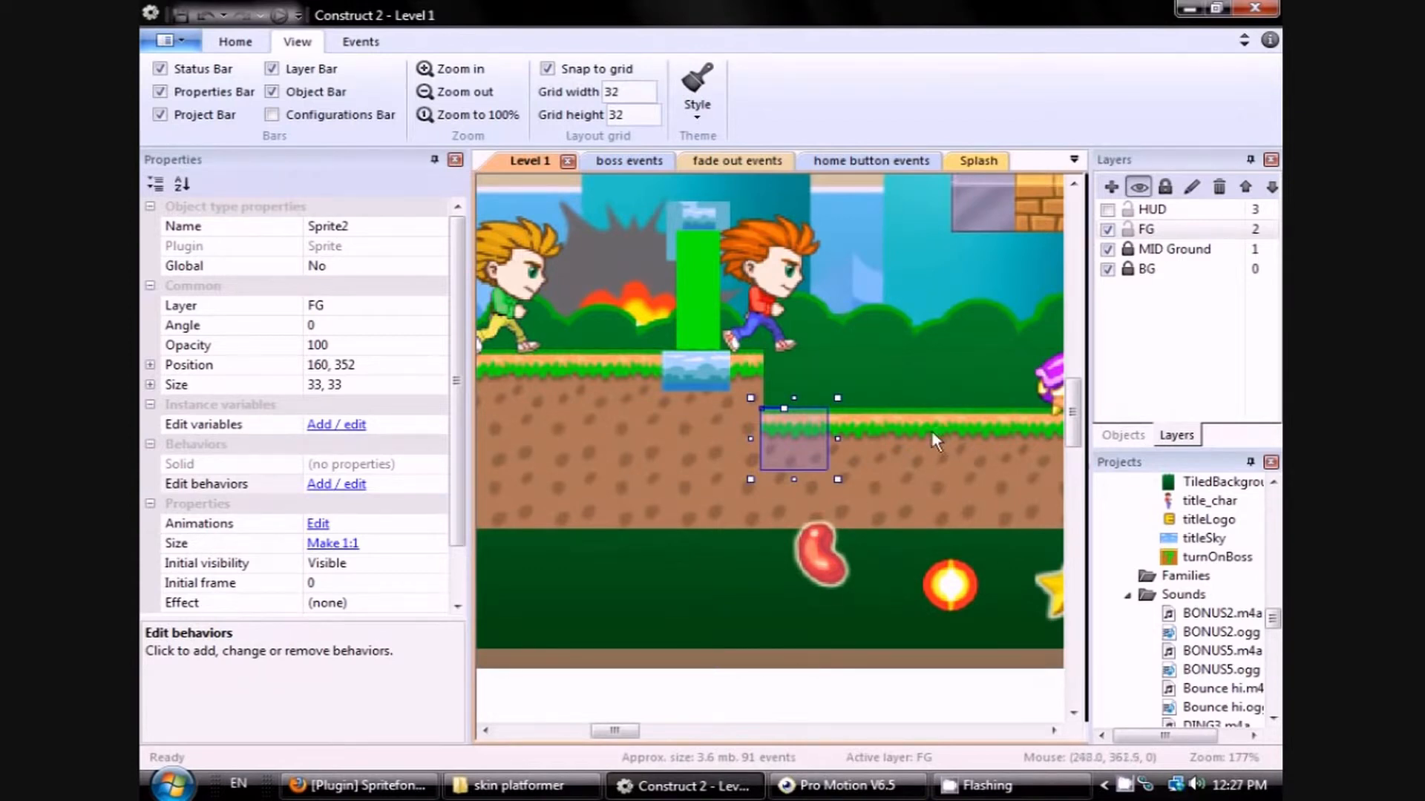
Move the grass tile to 224, 352 and recheck the collision polygon in its image.
{"action": "left_click_drag", "start_coordinate": [801, 457], "coordinate": [928, 457]}
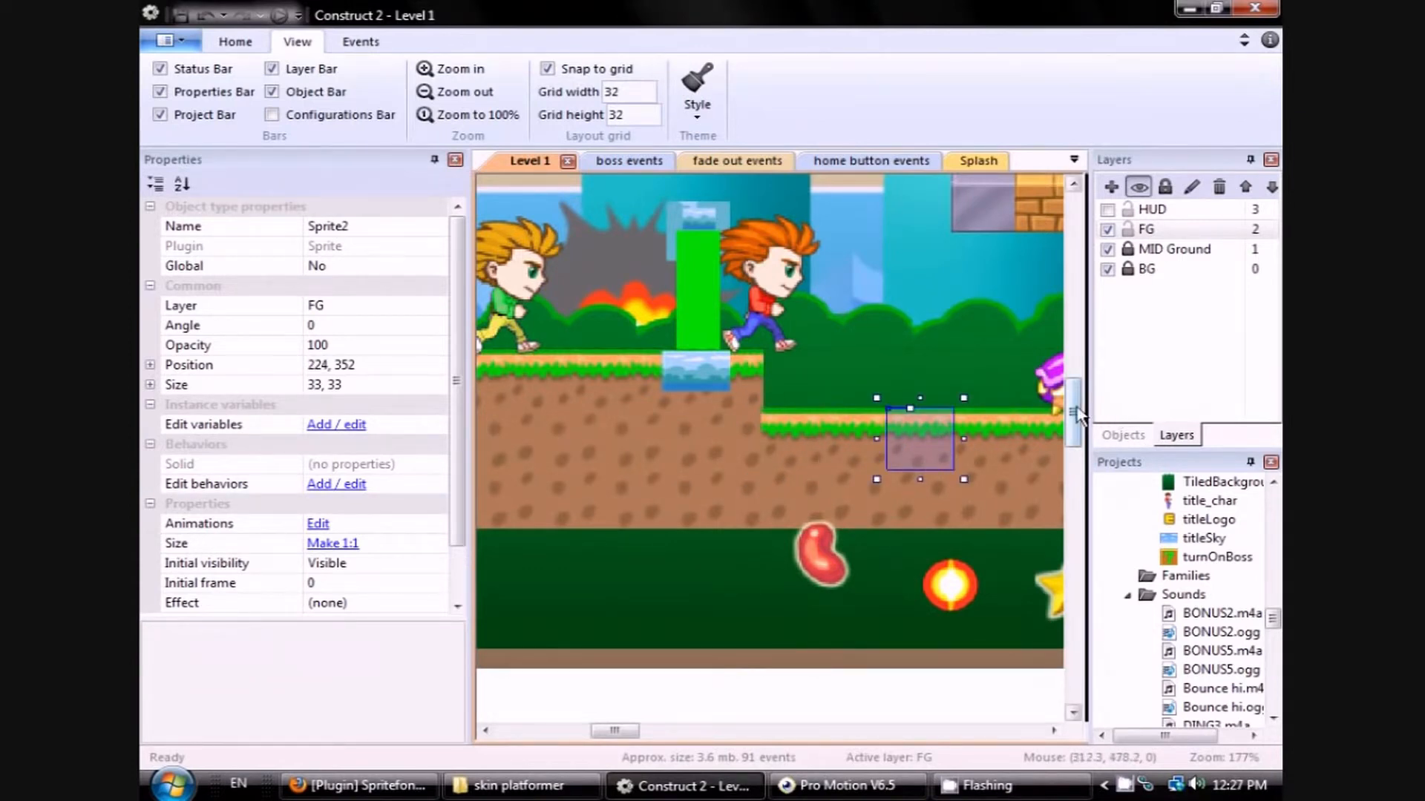
{"action": "left_click_drag", "start_coordinate": [1072, 412], "coordinate": [1071, 379]}
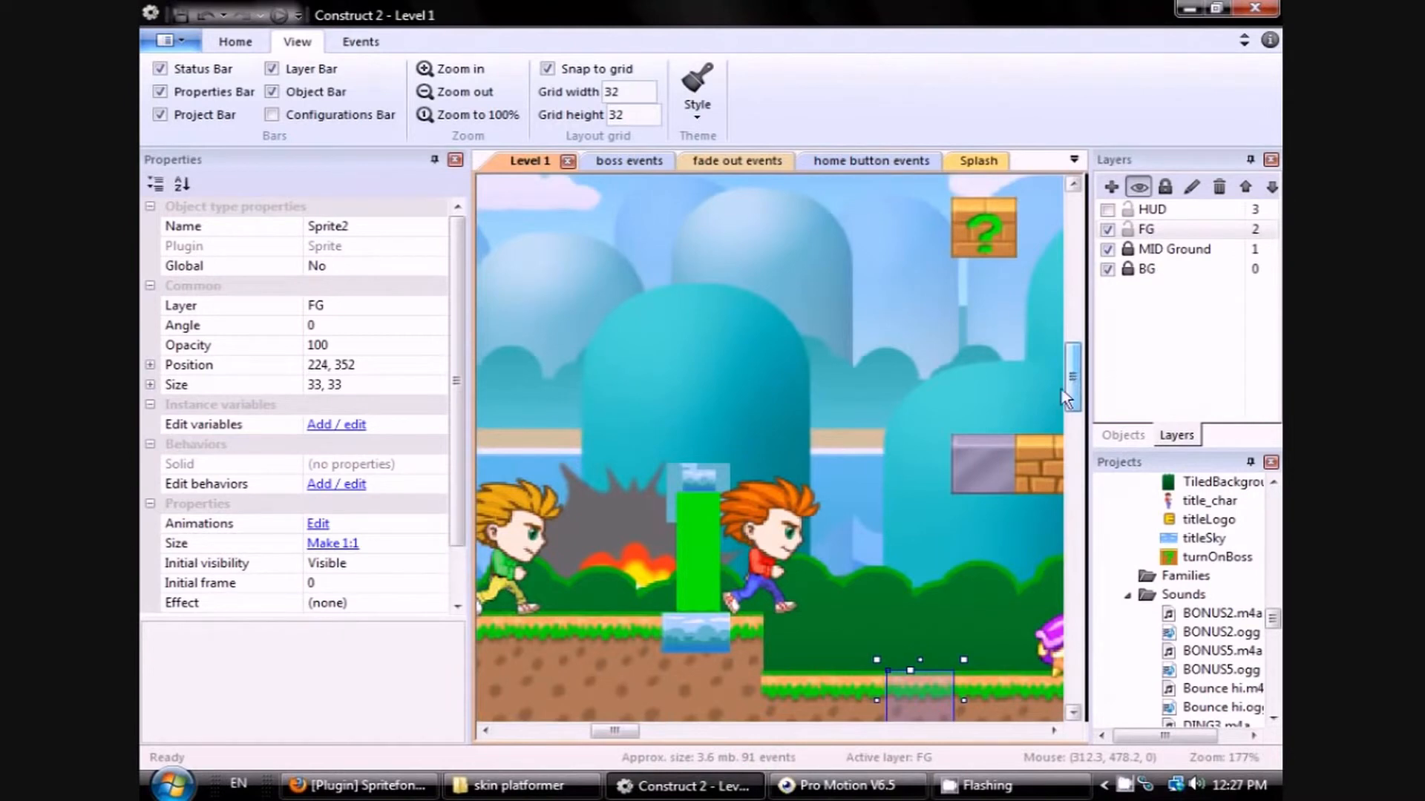
{"action": "mouse_move", "coordinate": [614, 731]}
{"action": "left_mouse_down"}
{"action": "mouse_move", "coordinate": [661, 731]}
{"action": "mouse_move", "coordinate": [610, 732]}
{"action": "left_mouse_up"}
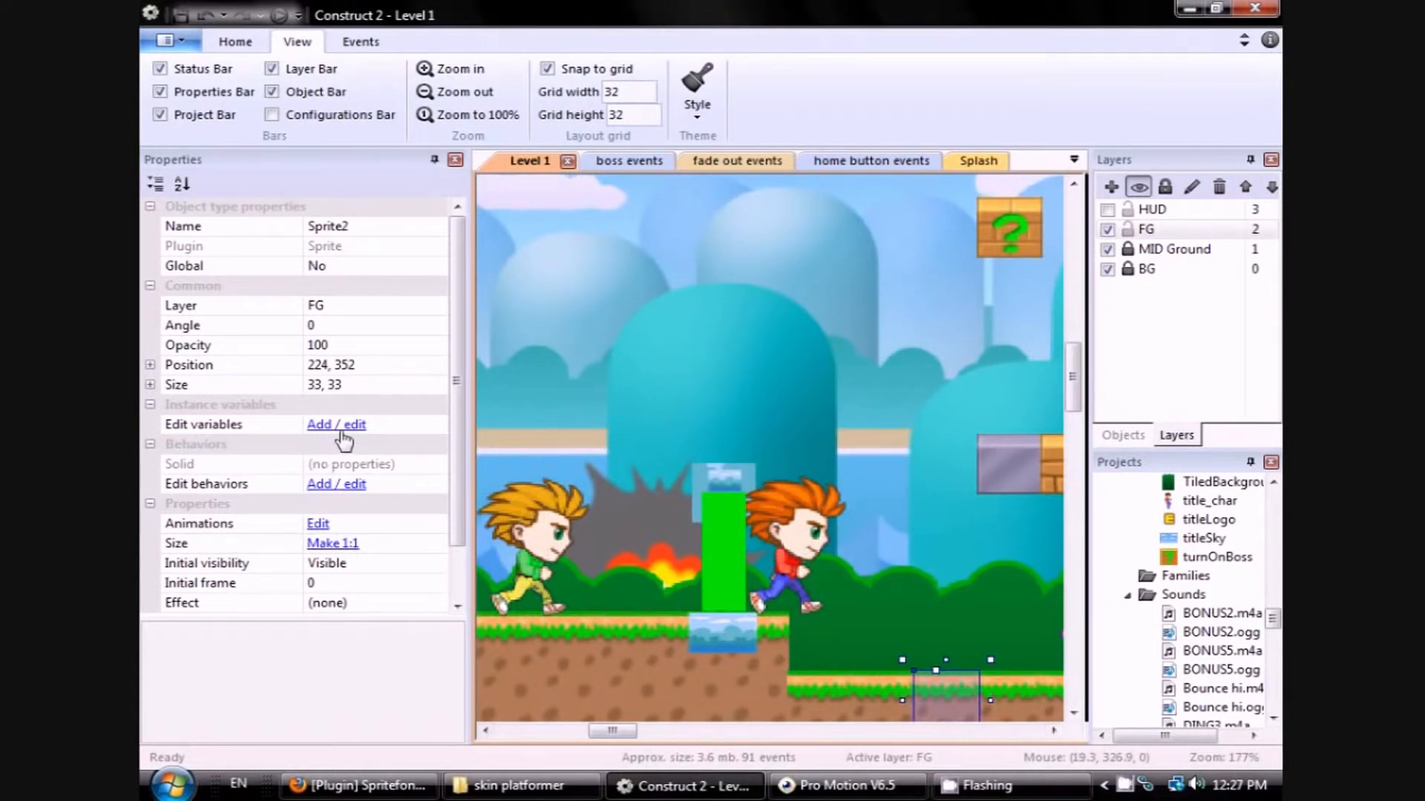
{"action": "double_click", "coordinate": [945, 694]}
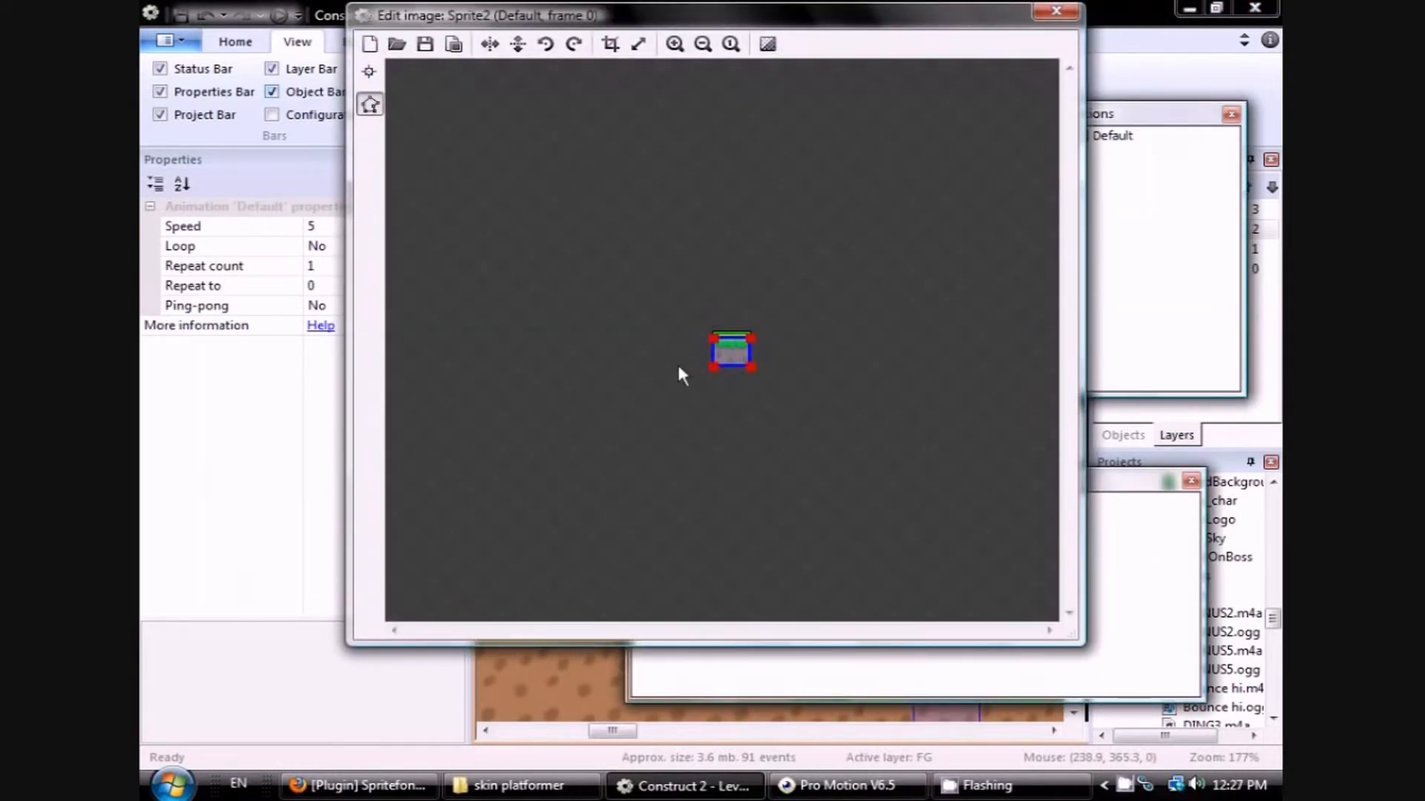
{"action": "left_click", "coordinate": [1055, 10]}
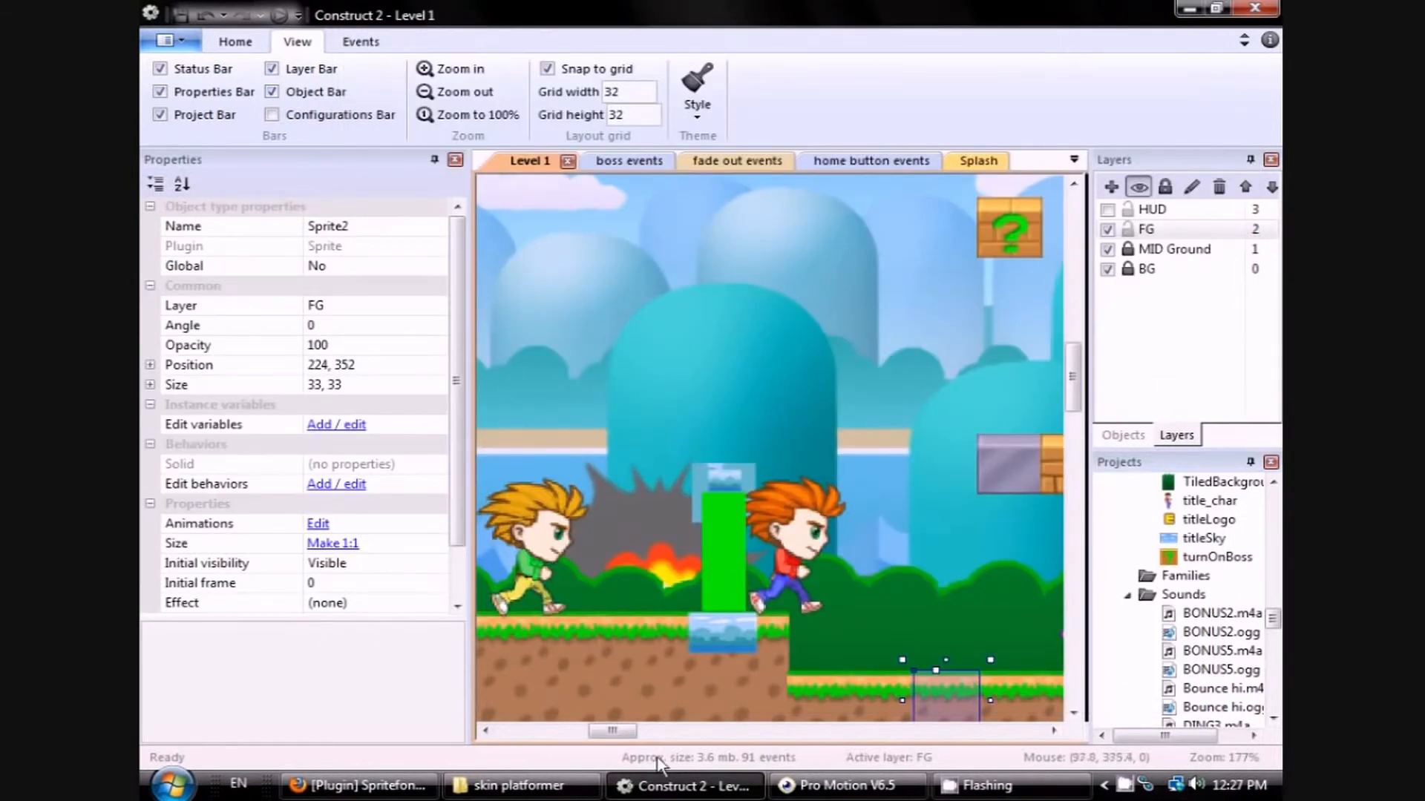
Inspect the purple enemy's collision polygon across several Default animation frames and its origin point on frame 5, and close the image editor.
{"action": "left_click_drag", "start_coordinate": [608, 729], "coordinate": [682, 742]}
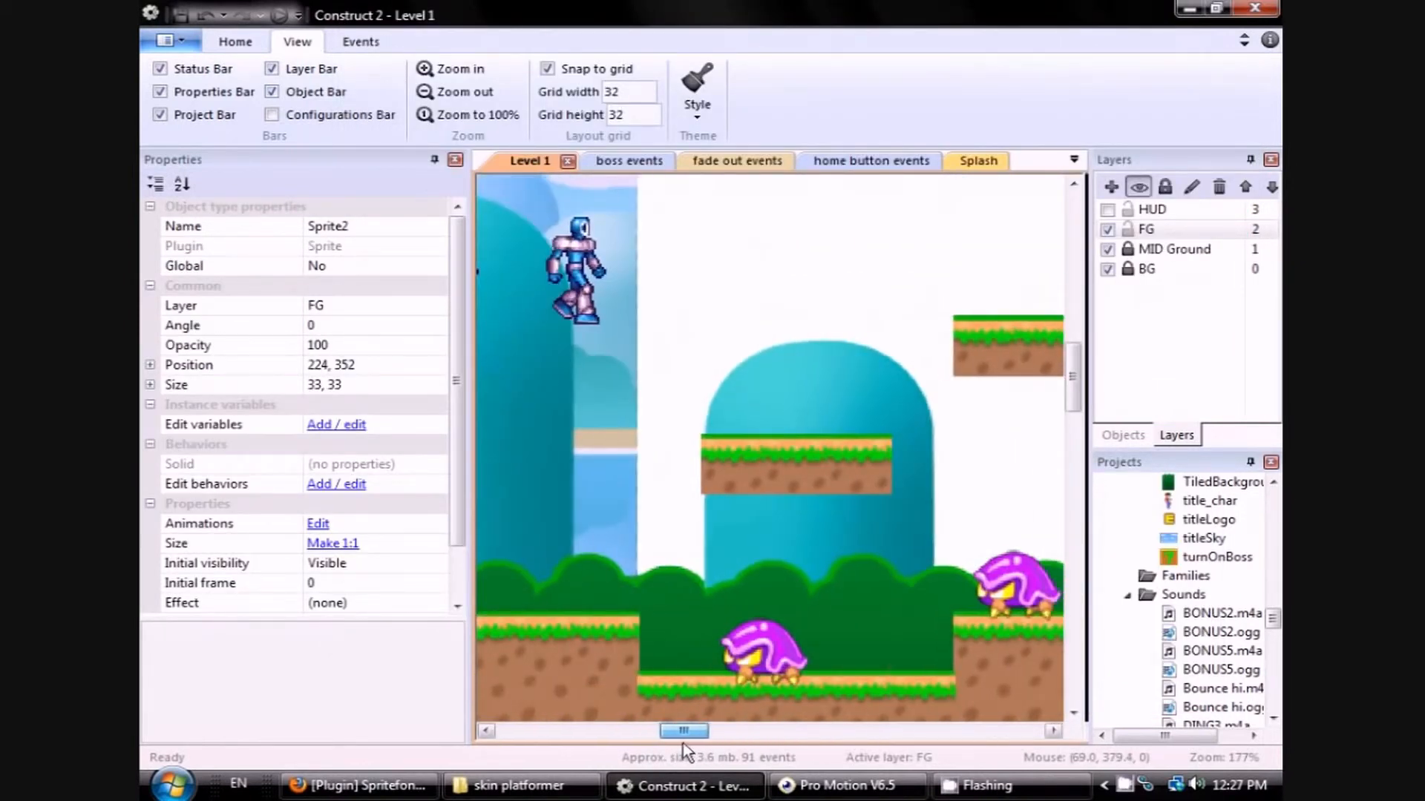
{"action": "double_click", "coordinate": [753, 649]}
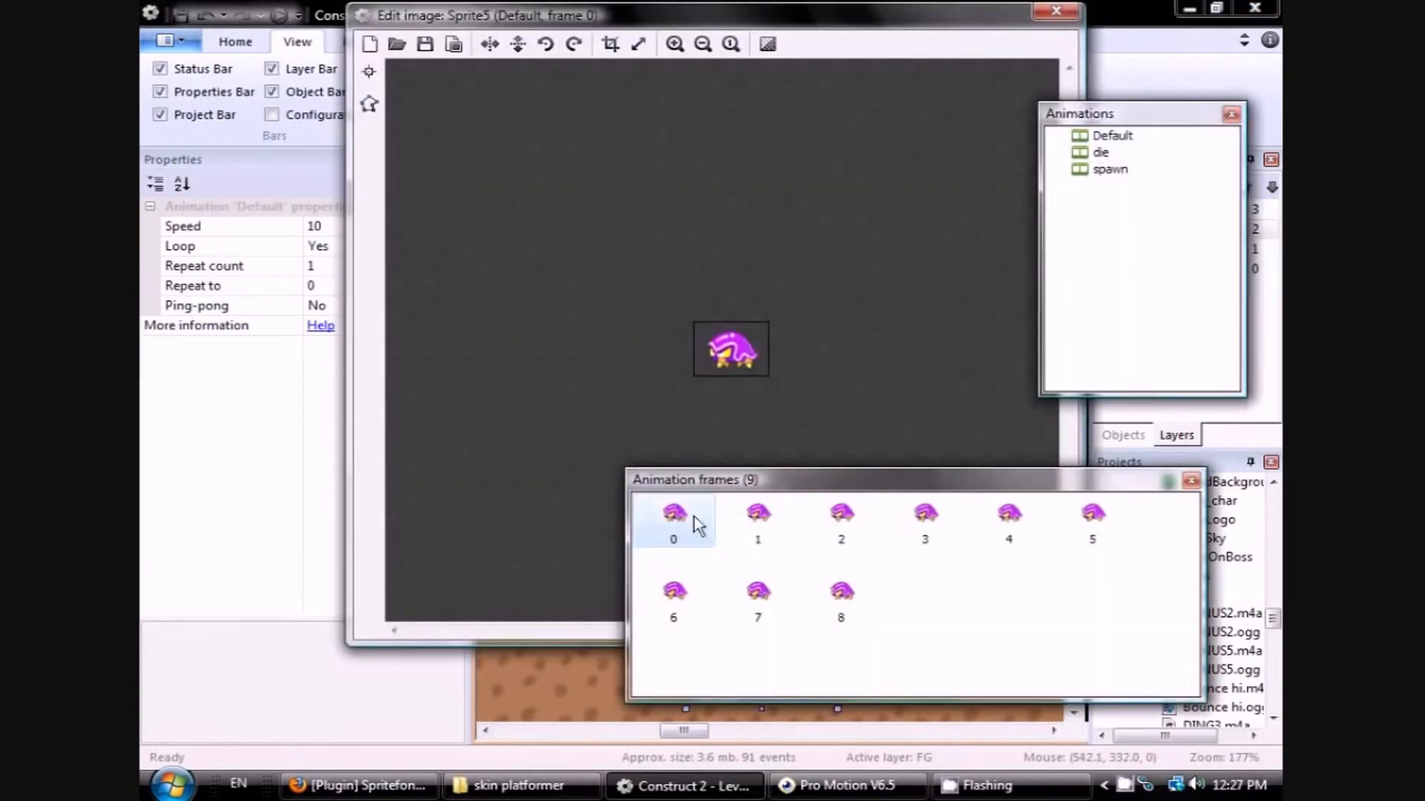
{"action": "left_click", "coordinate": [370, 104]}
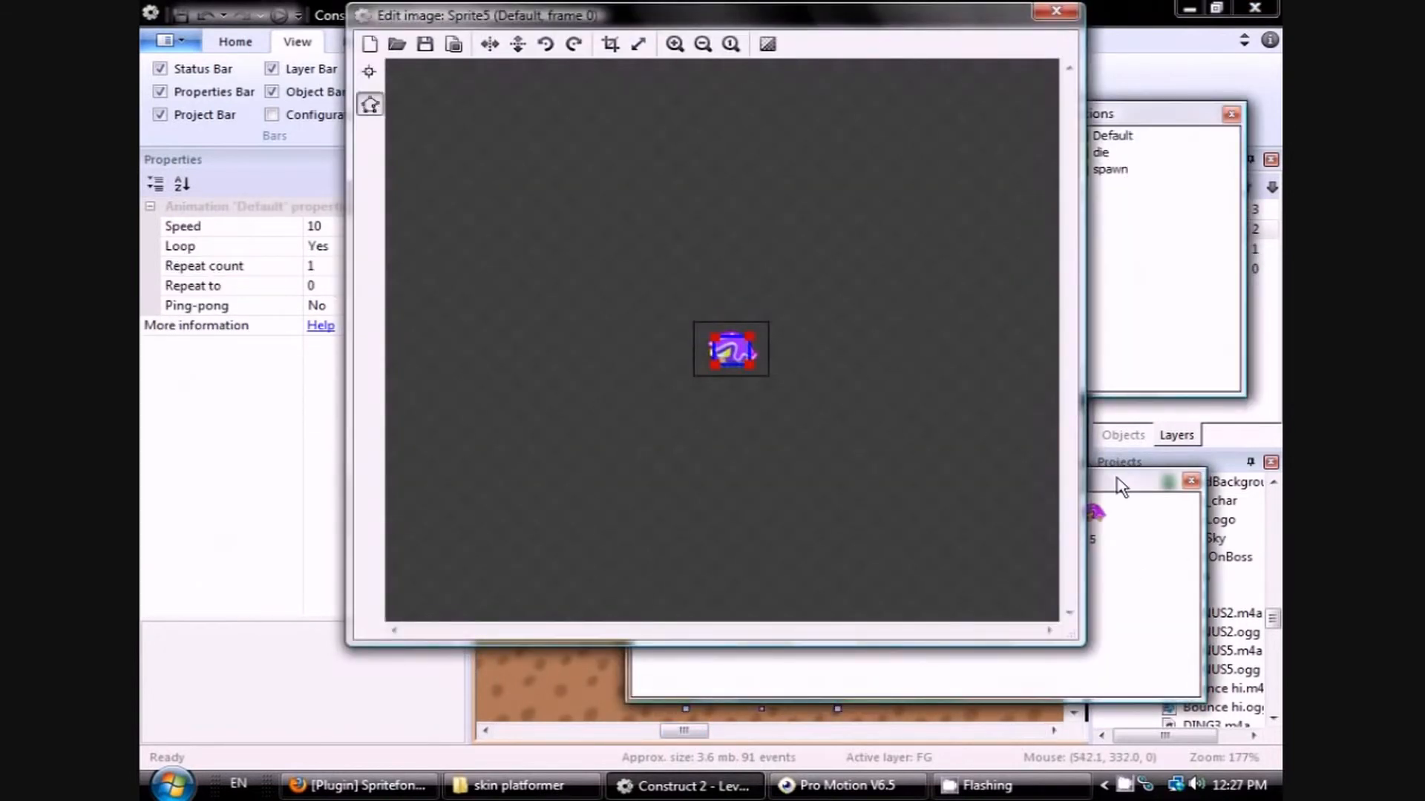
{"action": "left_click", "coordinate": [1121, 486]}
{"action": "left_click", "coordinate": [757, 516]}
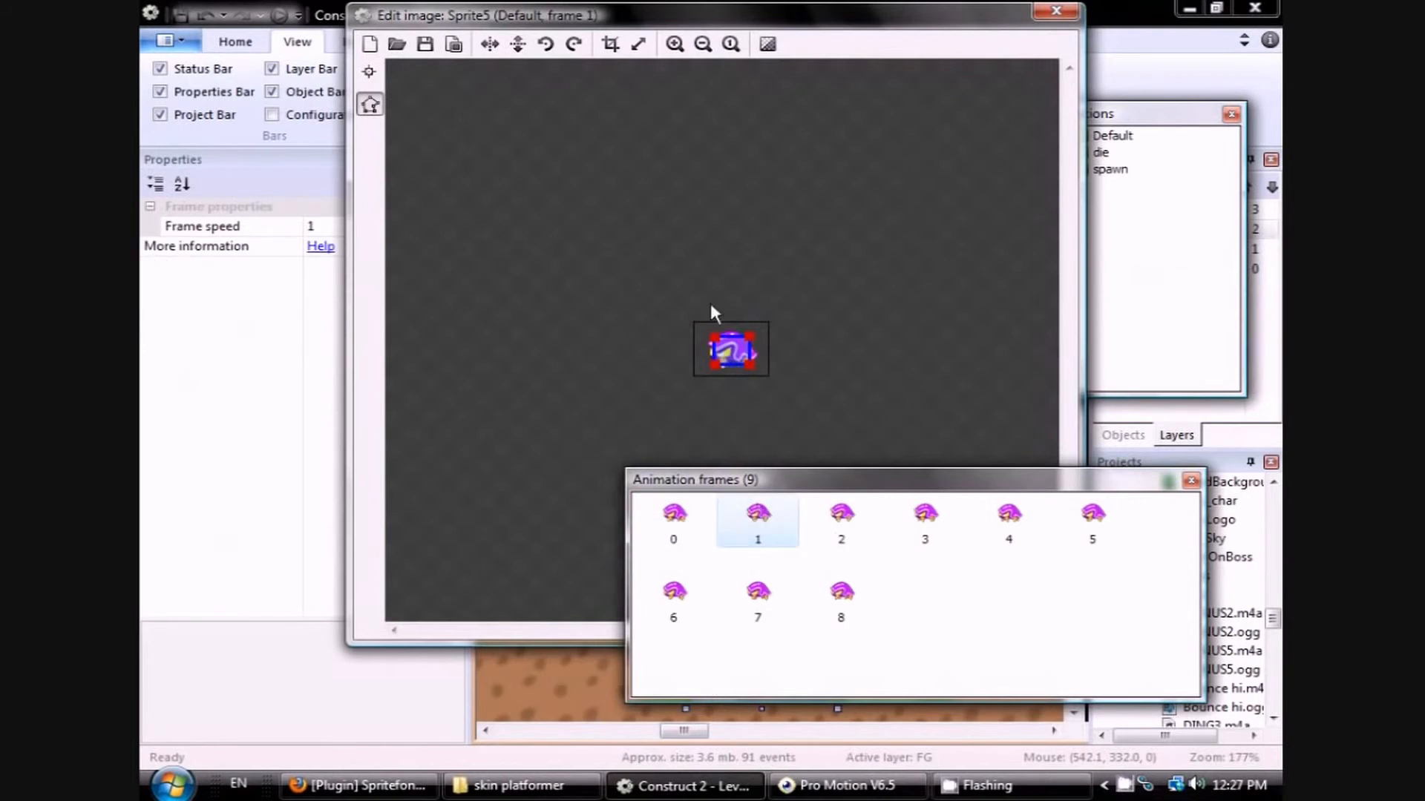
{"action": "left_click", "coordinate": [846, 517]}
{"action": "left_click", "coordinate": [914, 519]}
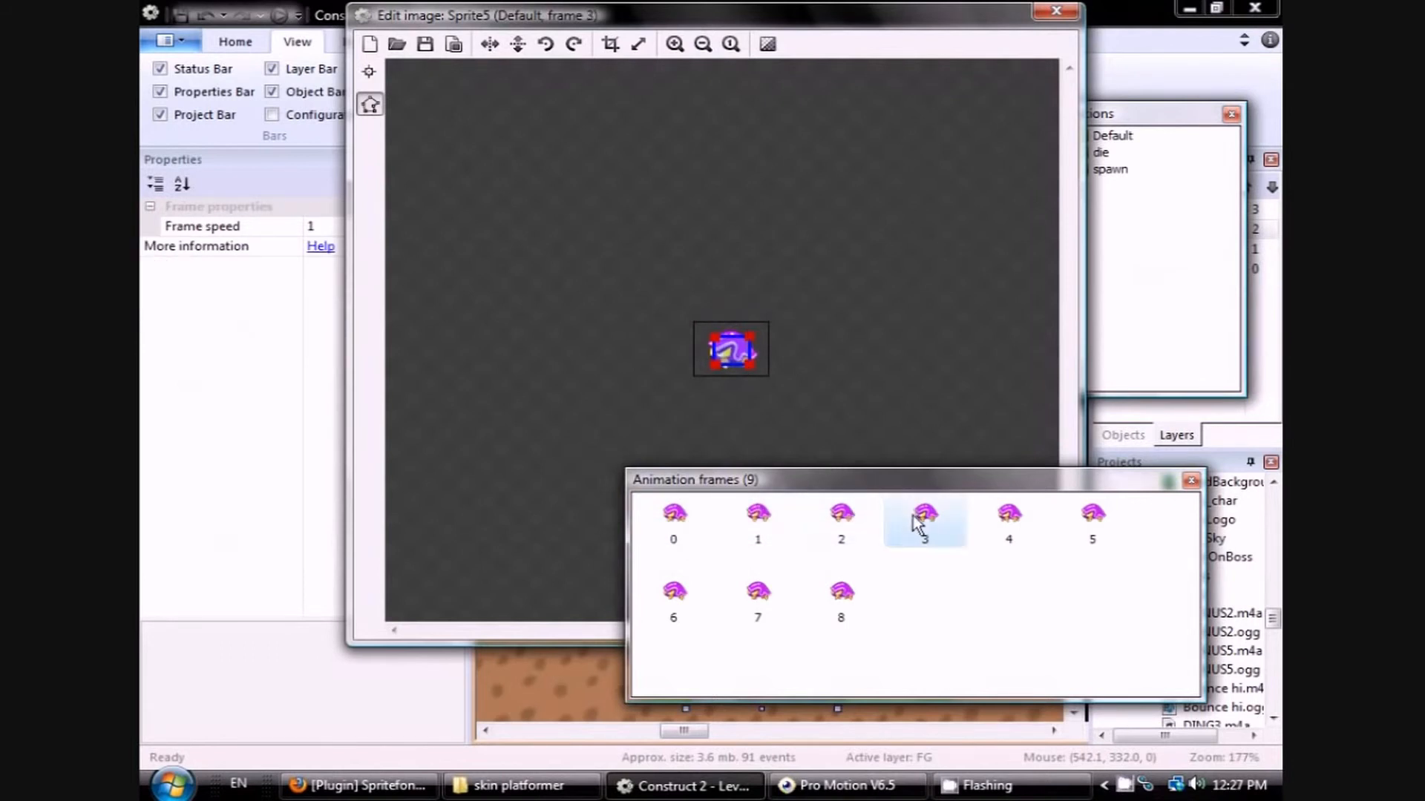
{"action": "left_click", "coordinate": [1092, 518]}
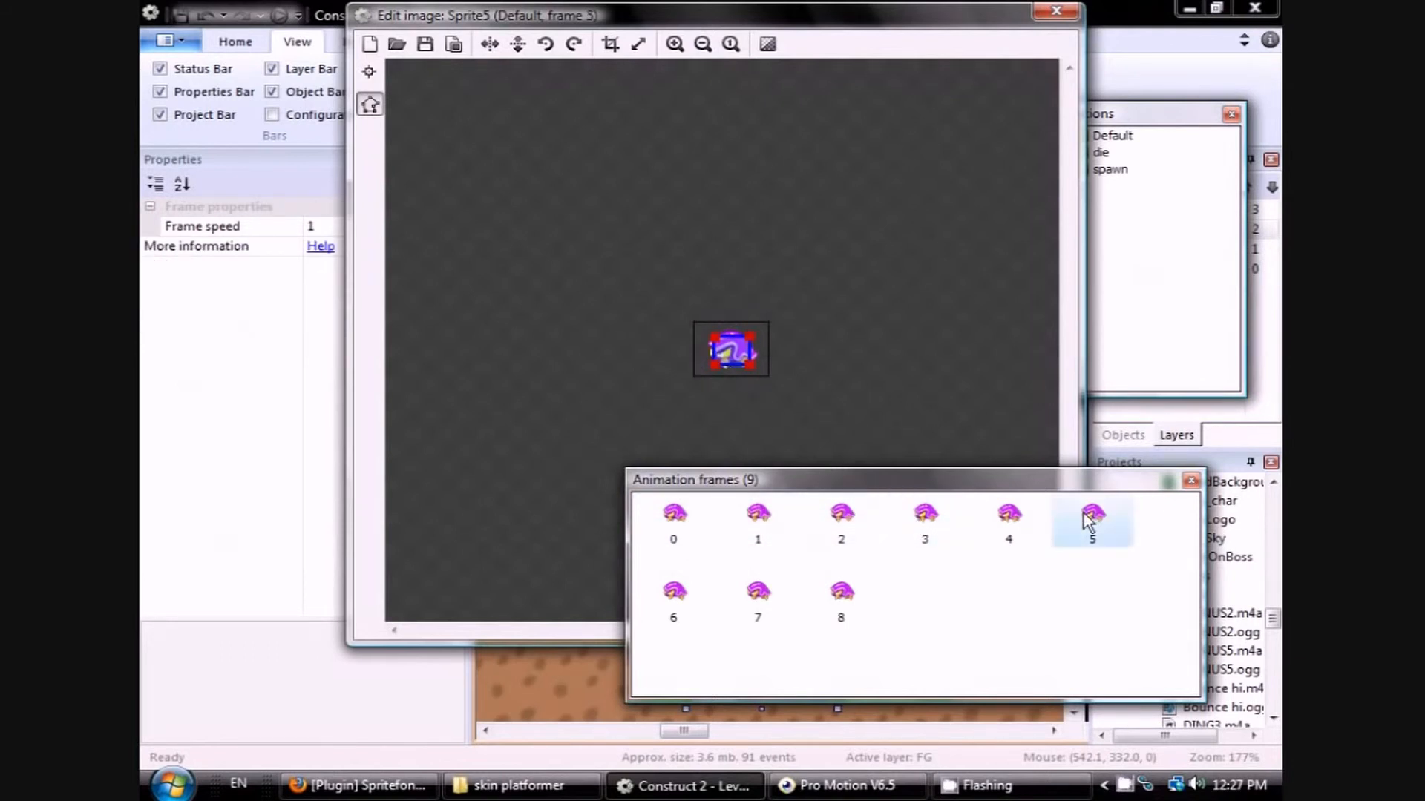
{"action": "left_click", "coordinate": [369, 71]}
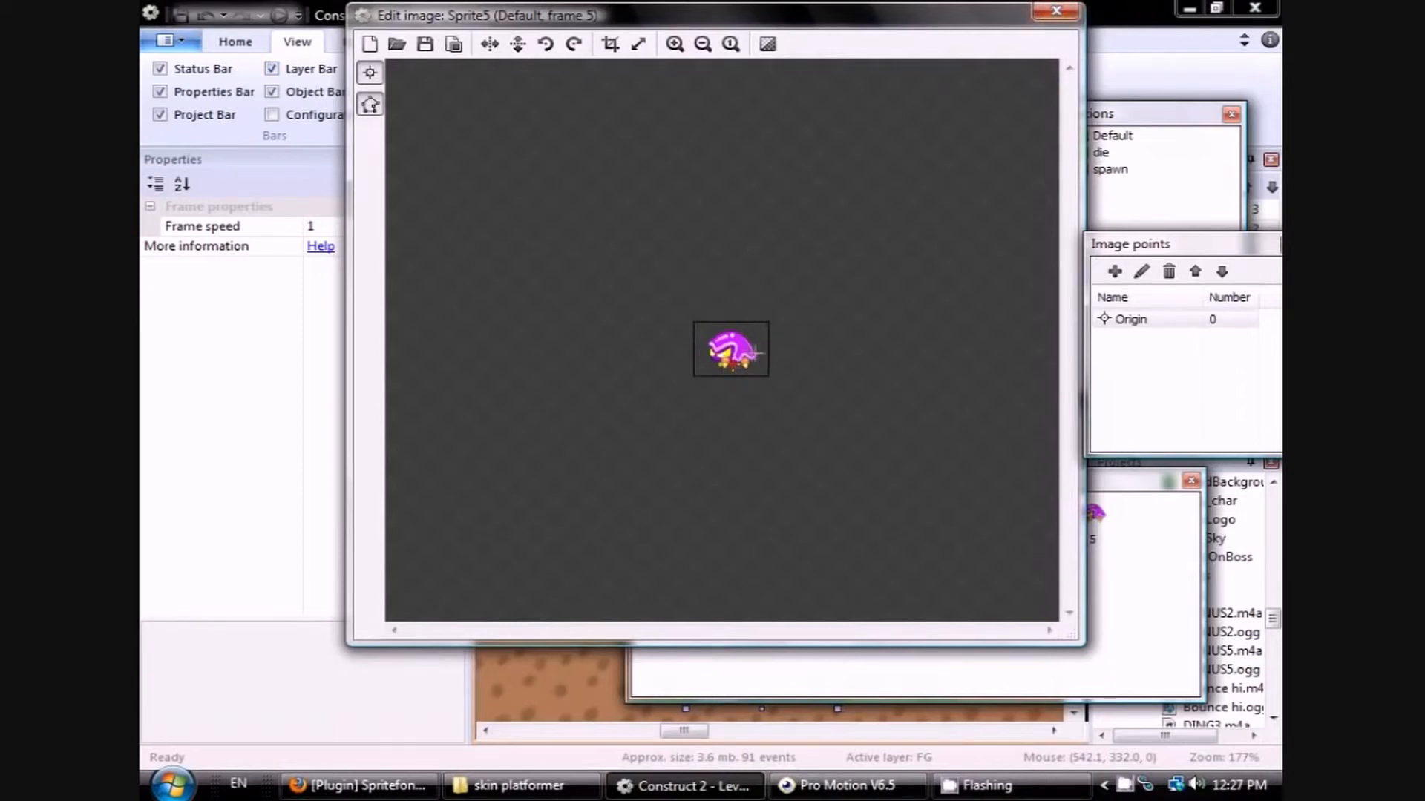
{"action": "left_click", "coordinate": [1057, 13]}
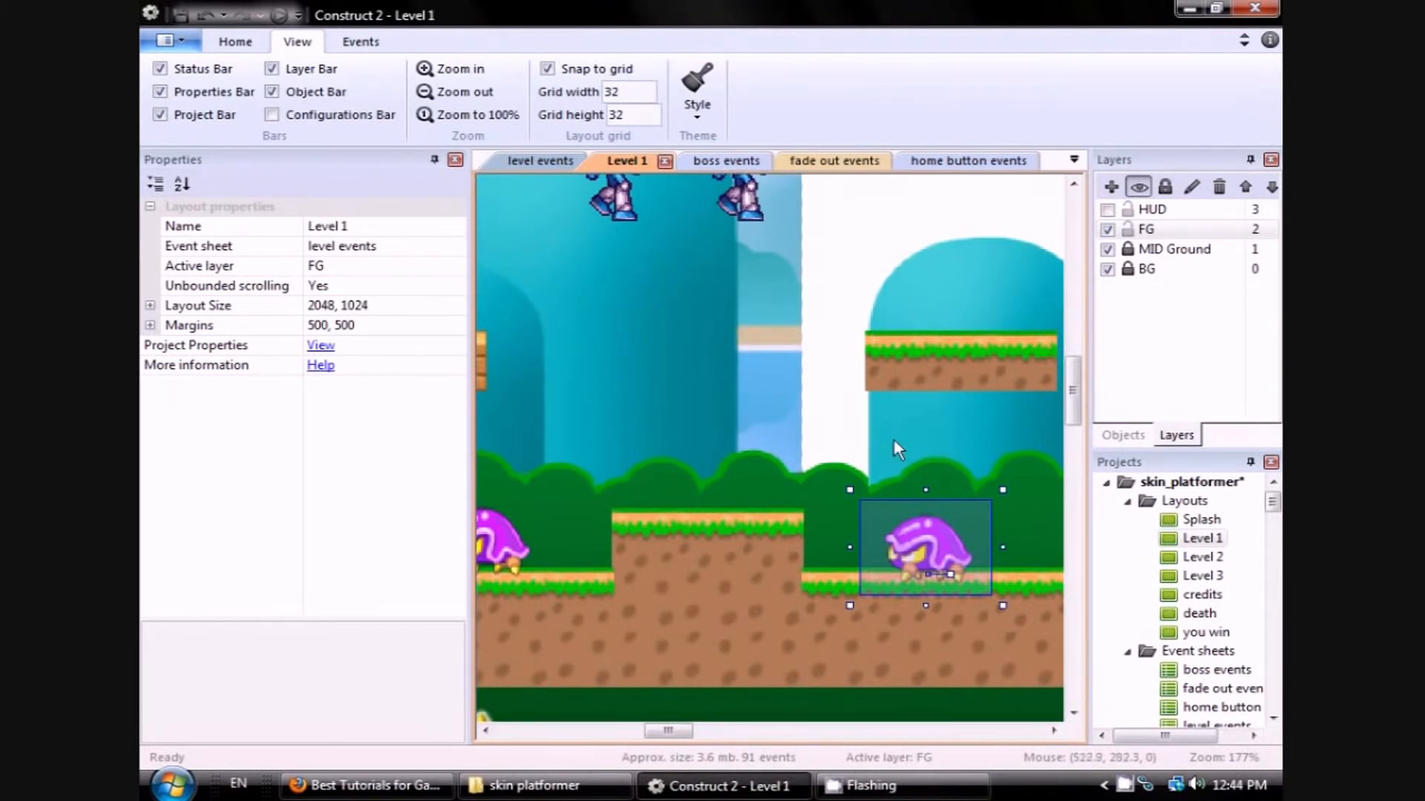
Look over Level 1 around the player, view the Splash layout, and return to the Level 1 layout.
{"action": "middle_click_drag", "start_coordinate": [721, 442], "coordinate": [966, 494]}
{"action": "middle_click_drag", "start_coordinate": [734, 454], "coordinate": [869, 546]}
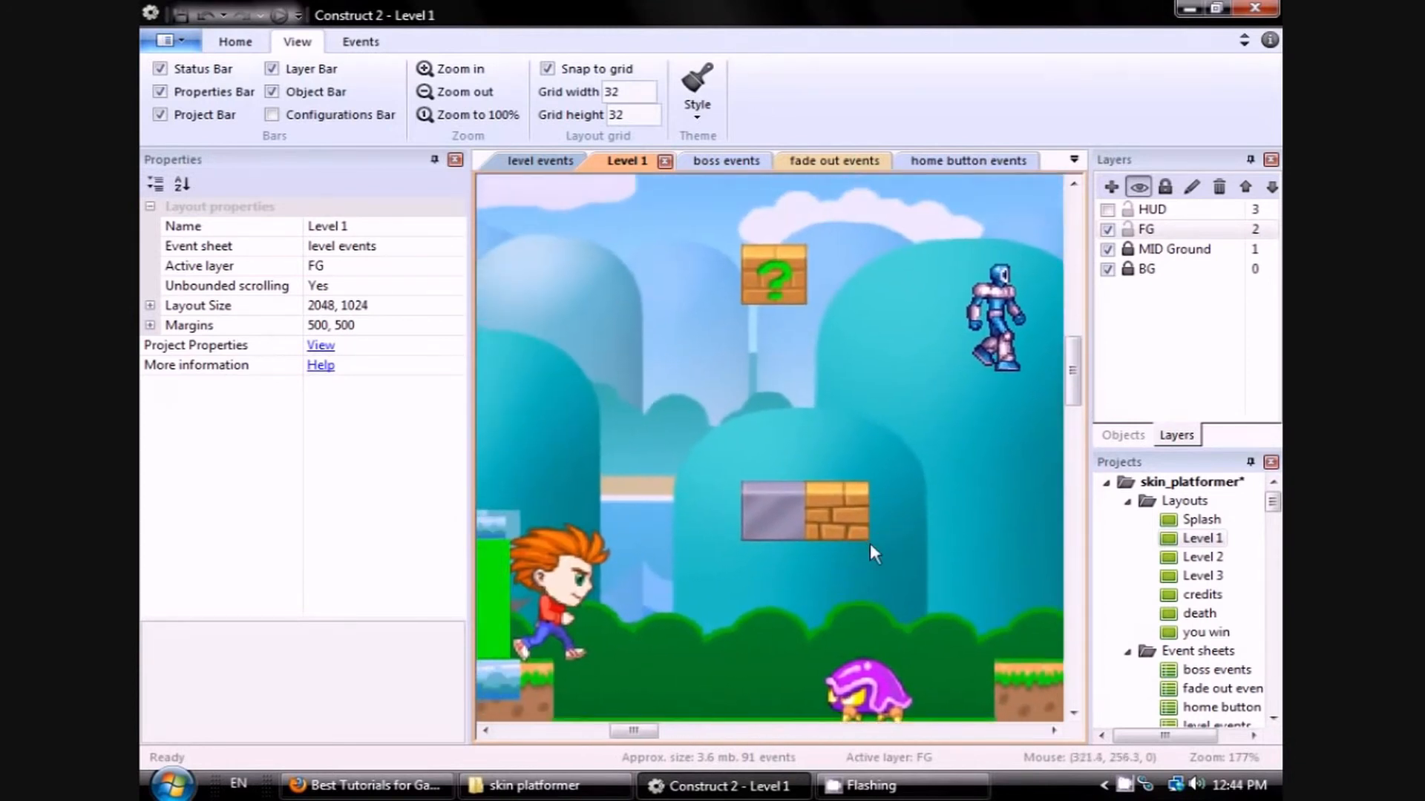
{"action": "middle_click_drag", "start_coordinate": [752, 528], "coordinate": [836, 429]}
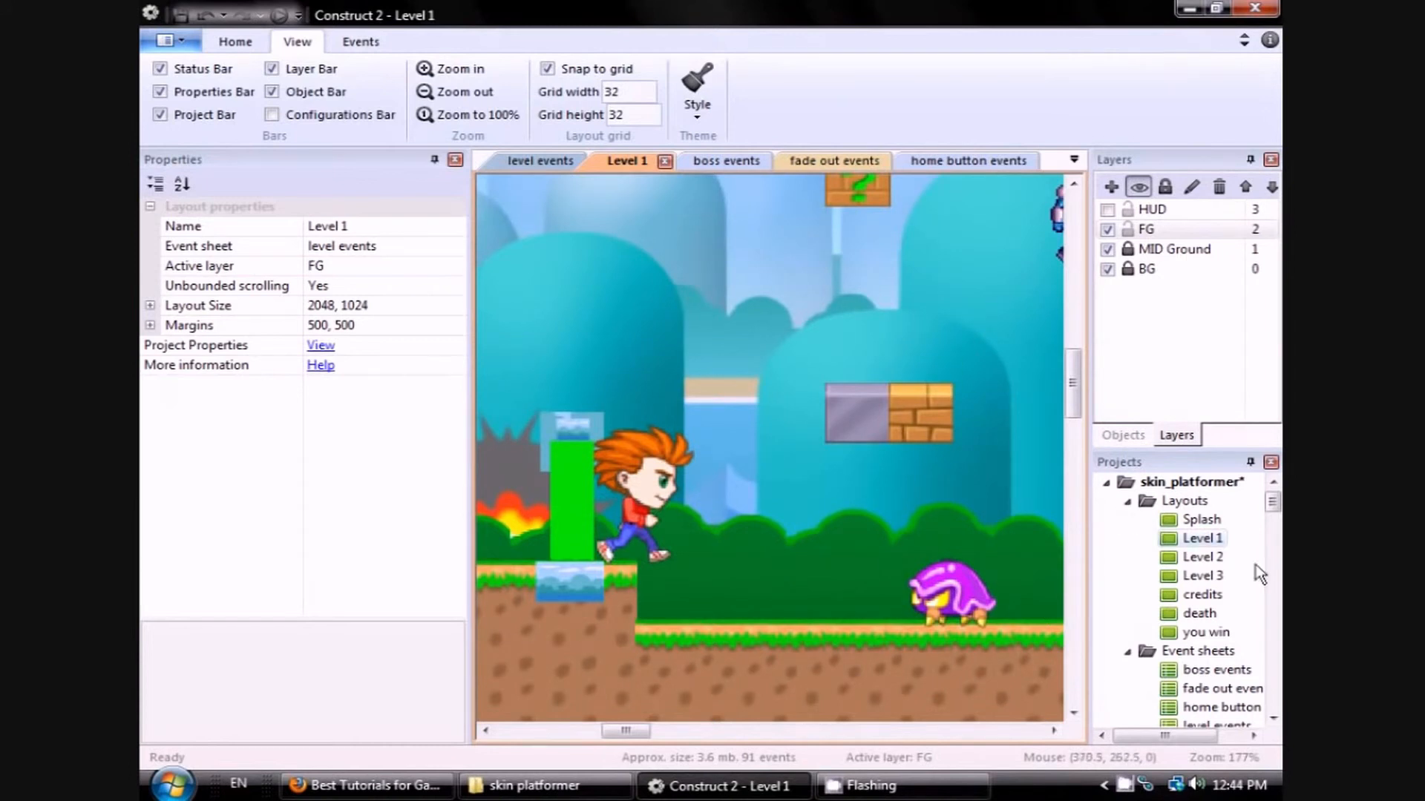
{"action": "left_click_drag", "start_coordinate": [1274, 495], "coordinate": [1274, 497]}
{"action": "scroll", "coordinate": [1274, 504], "scroll_direction": "up", "scroll_amount": 1}
{"action": "left_click", "coordinate": [1200, 519]}
{"action": "left_click", "coordinate": [1197, 539]}
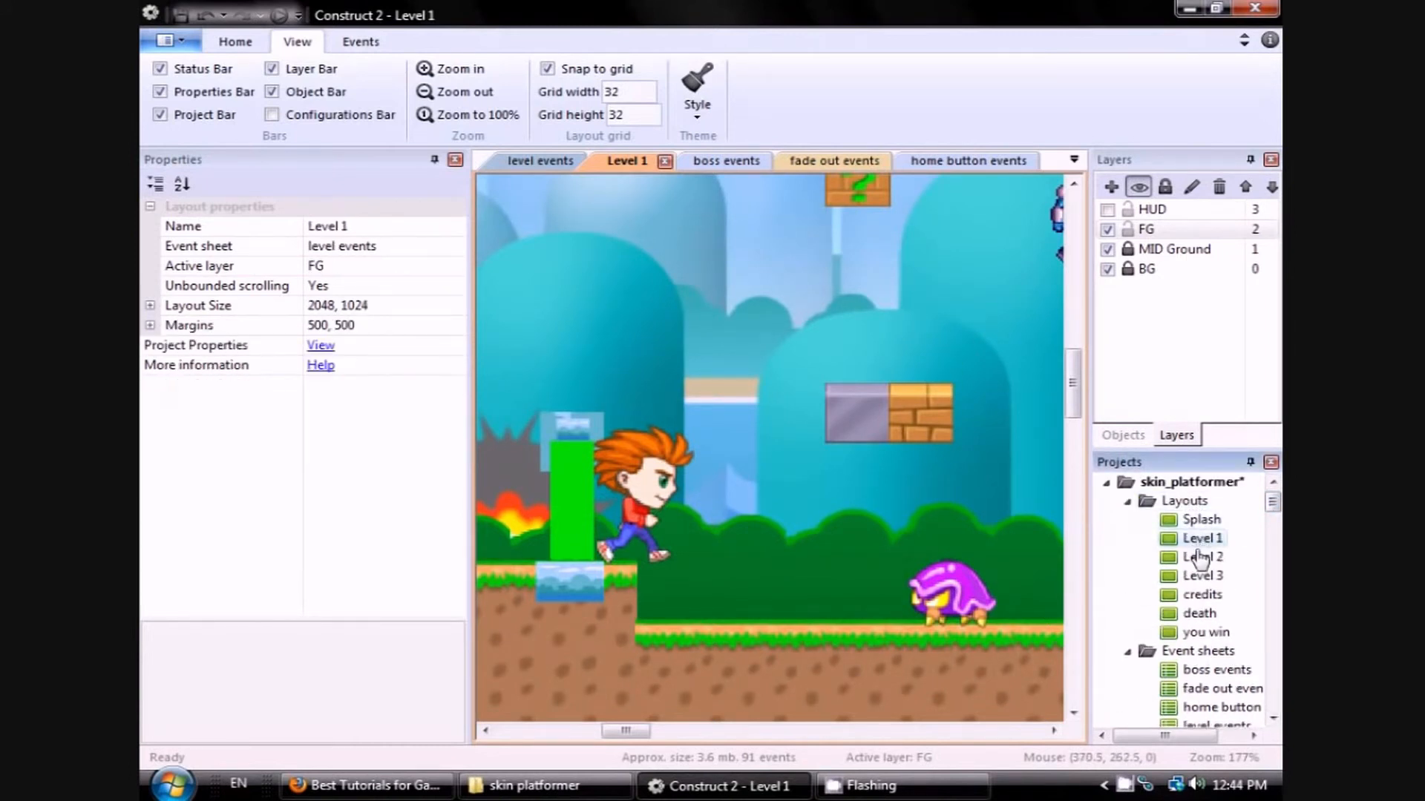
{"action": "double_click", "coordinate": [1209, 522]}
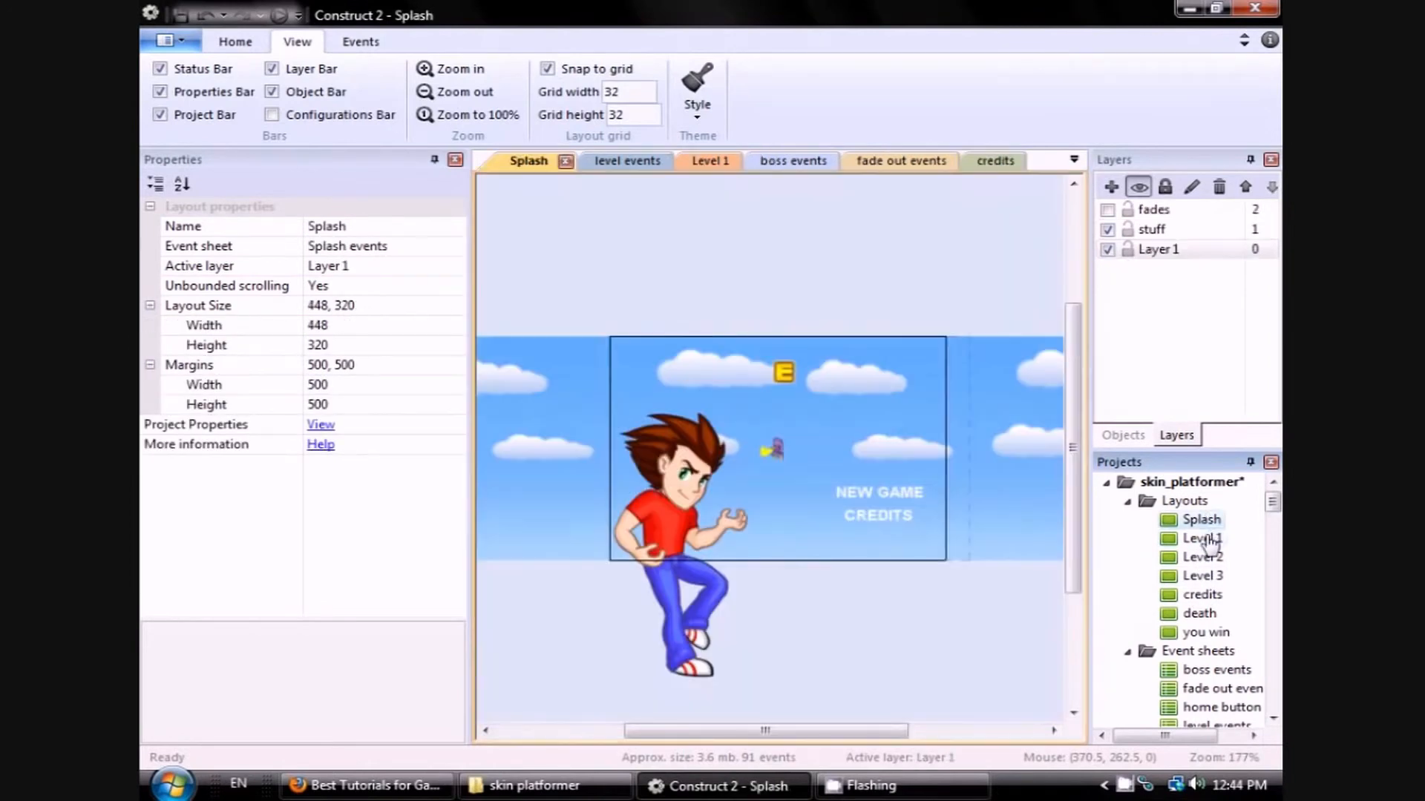
{"action": "double_click", "coordinate": [1206, 540]}
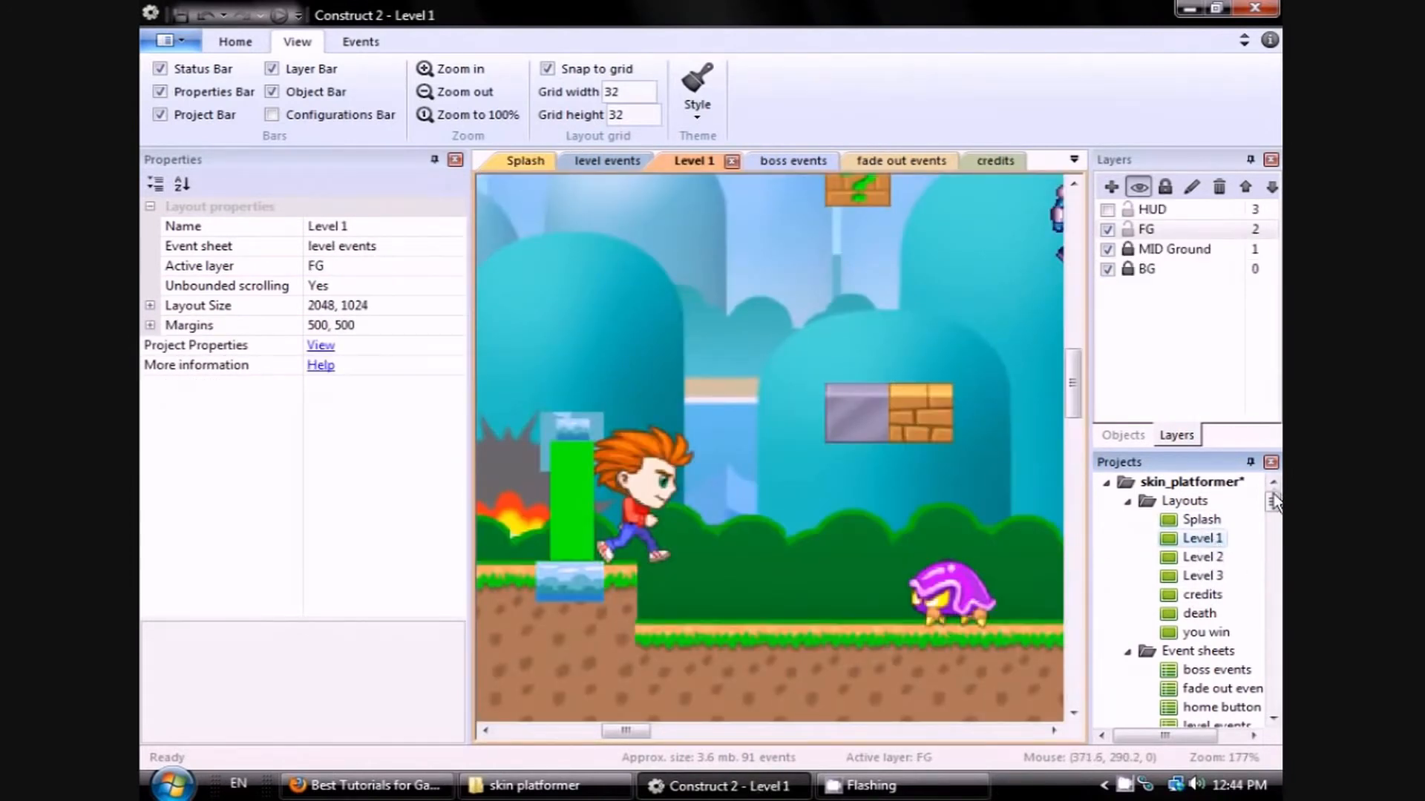
Open the level events event sheet and examine the events for stomping and shooting the enemy.
{"action": "scroll", "coordinate": [1274, 501], "scroll_direction": "down", "scroll_amount": 4}
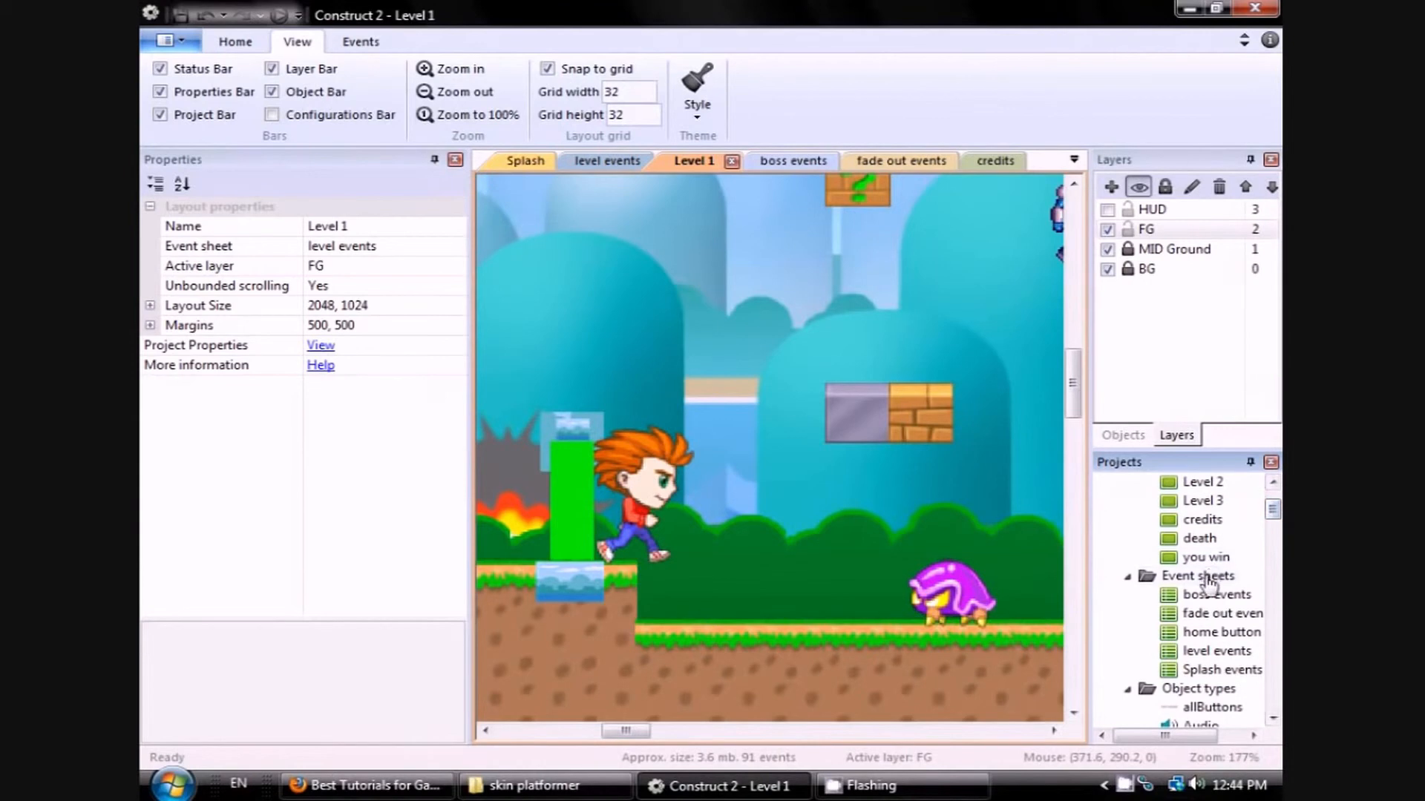
{"action": "left_click", "coordinate": [1208, 577]}
{"action": "double_click", "coordinate": [1217, 650]}
{"action": "mouse_move", "coordinate": [1076, 322]}
{"action": "left_mouse_down"}
{"action": "mouse_move", "coordinate": [1072, 191]}
{"action": "mouse_move", "coordinate": [1067, 346]}
{"action": "left_mouse_up"}
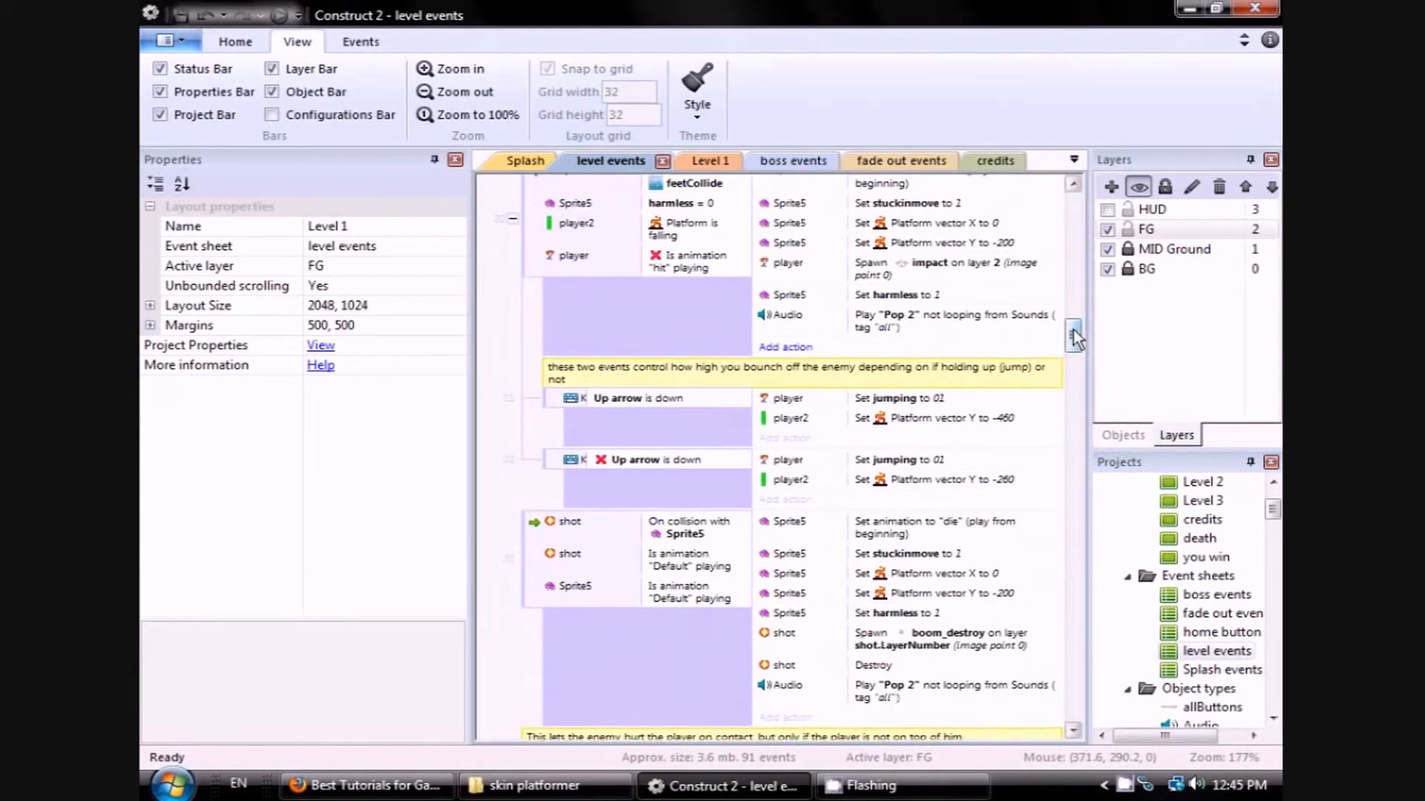
Look further through the level events sheet, and switch to Firefox to browse the Top Rated Tutorials on Scirra.com.
{"action": "left_click_drag", "start_coordinate": [1073, 329], "coordinate": [1072, 331]}
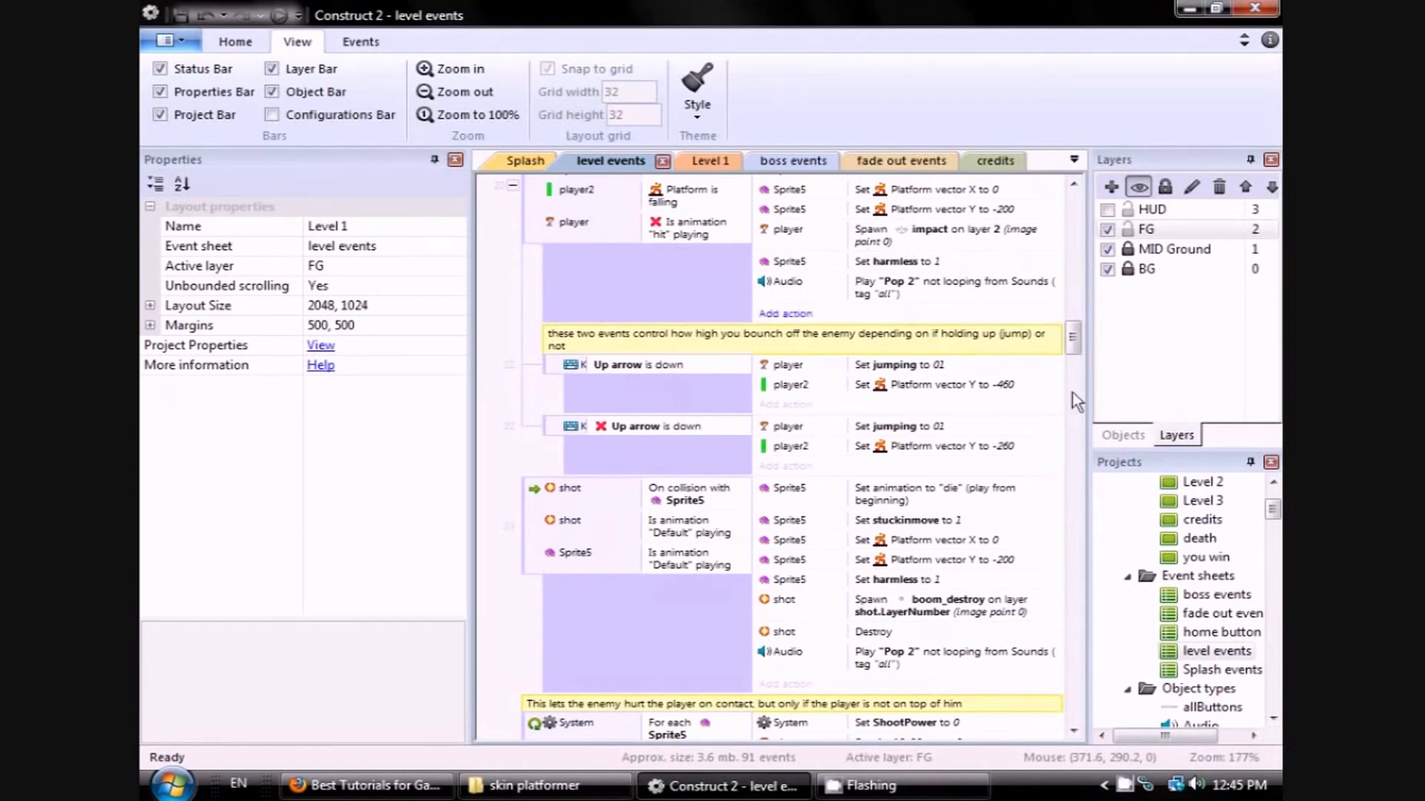
{"action": "left_click", "coordinate": [394, 788]}
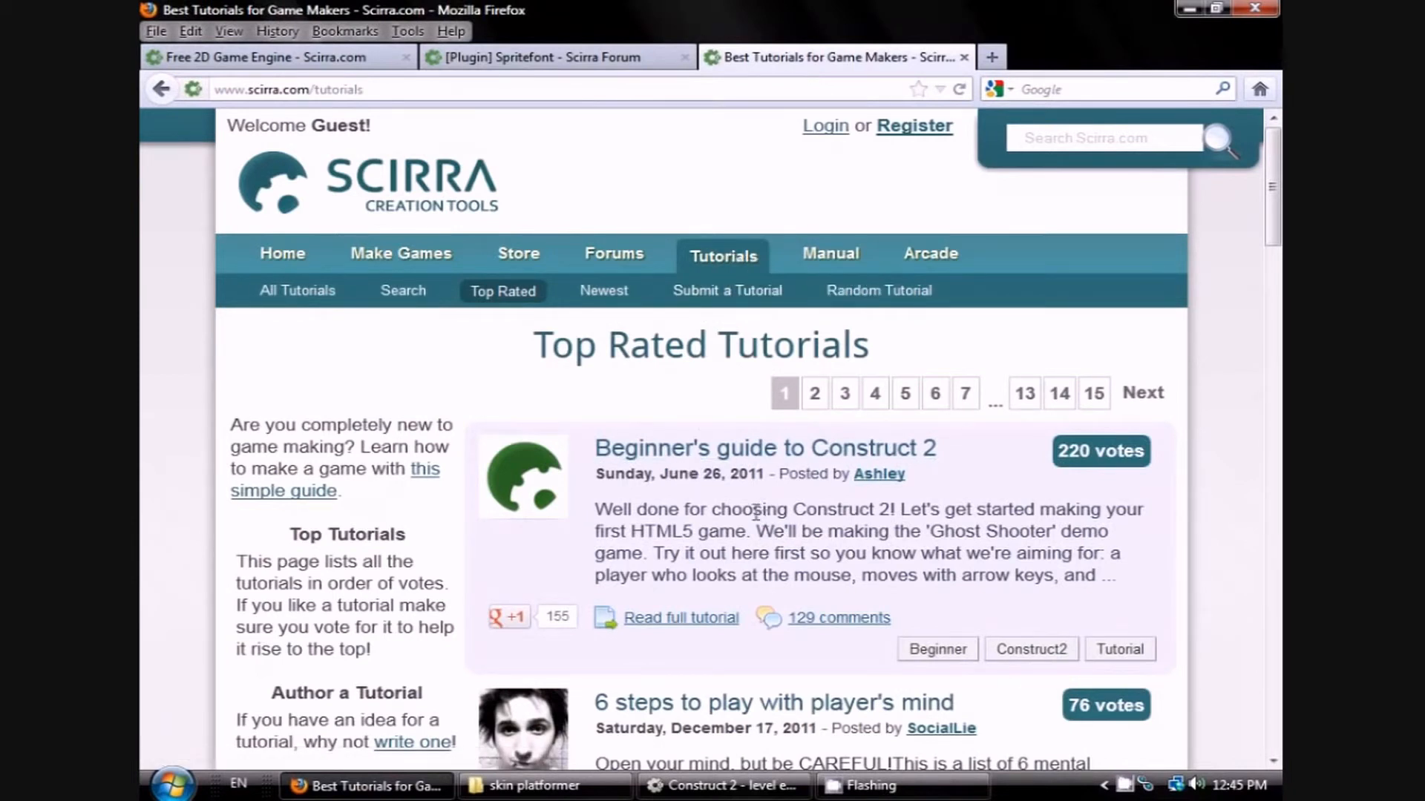
{"action": "scroll", "coordinate": [698, 477], "scroll_direction": "down", "scroll_amount": 3}
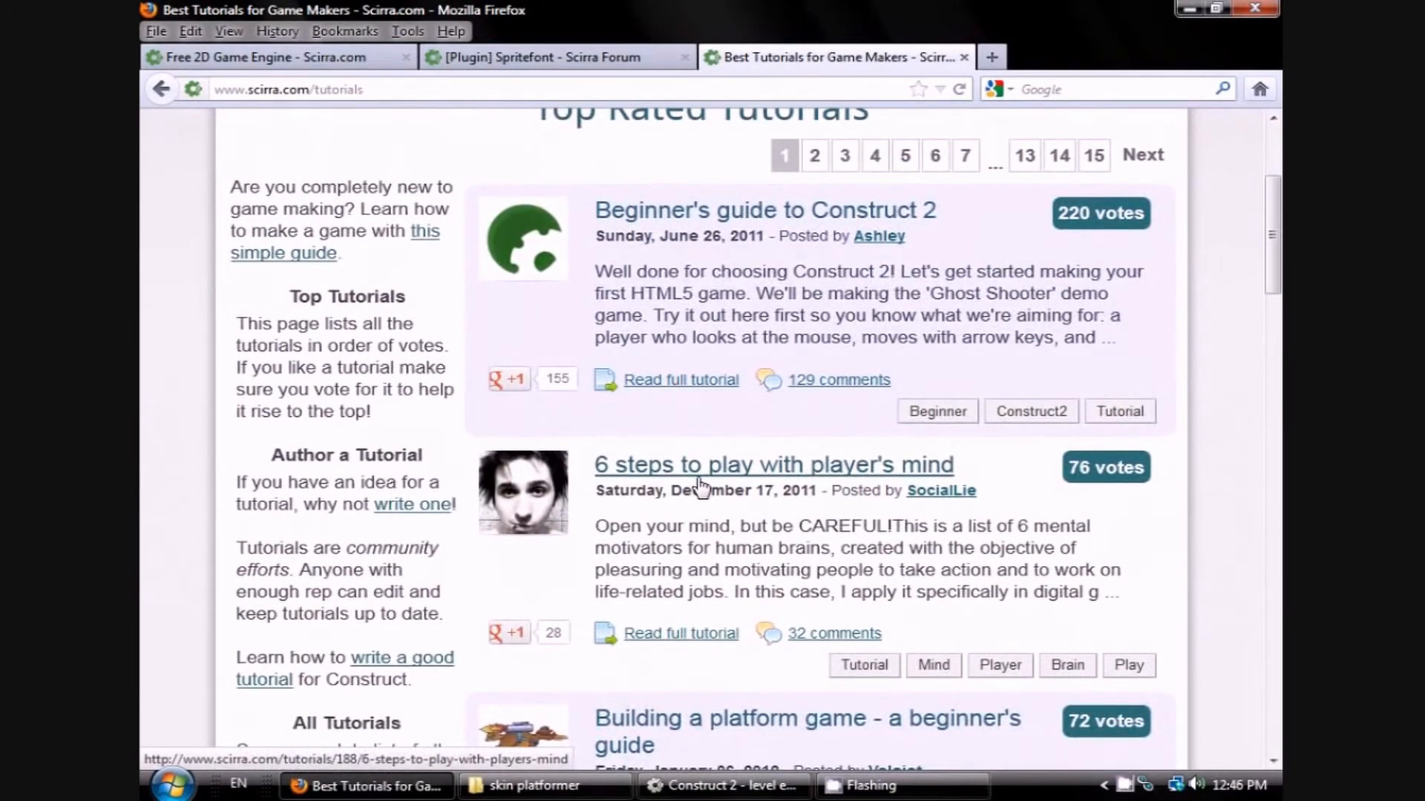
{"action": "scroll", "coordinate": [700, 486], "scroll_direction": "down", "scroll_amount": 6}
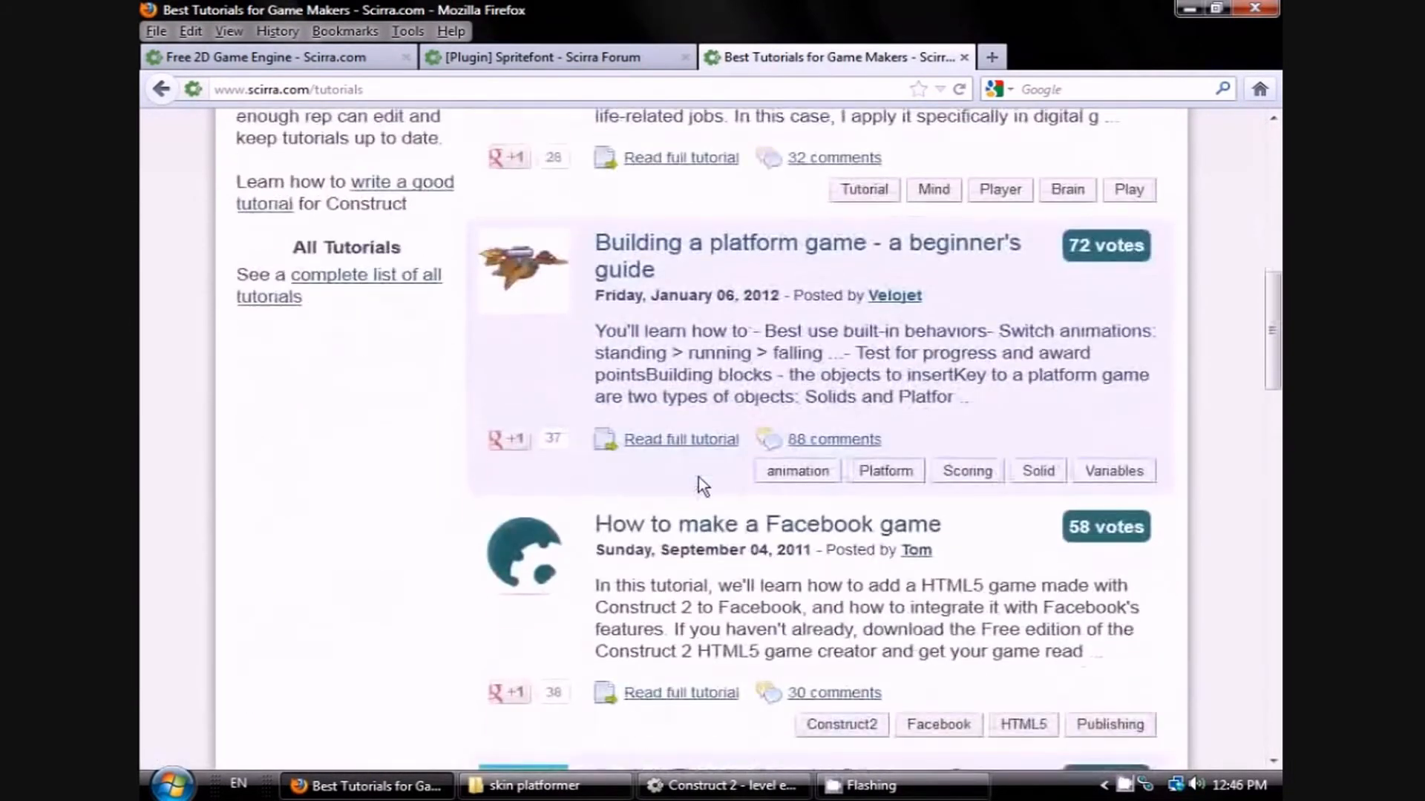
{"action": "scroll", "coordinate": [697, 478], "scroll_direction": "up", "scroll_amount": 10}
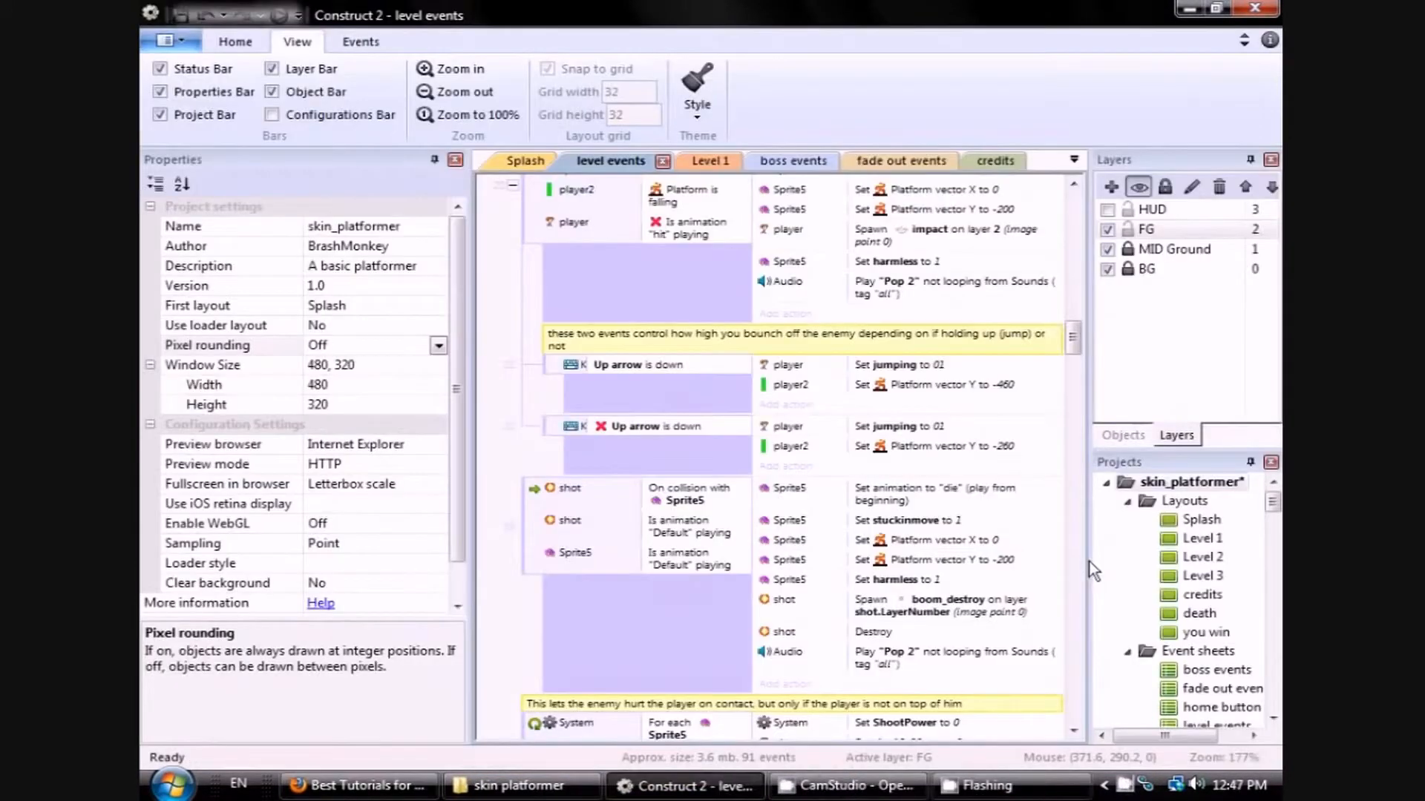
Open the Splash layout in Construct 2 and set Pixel rounding to On in the skin_platformer project settings.
{"action": "double_click", "coordinate": [1200, 520]}
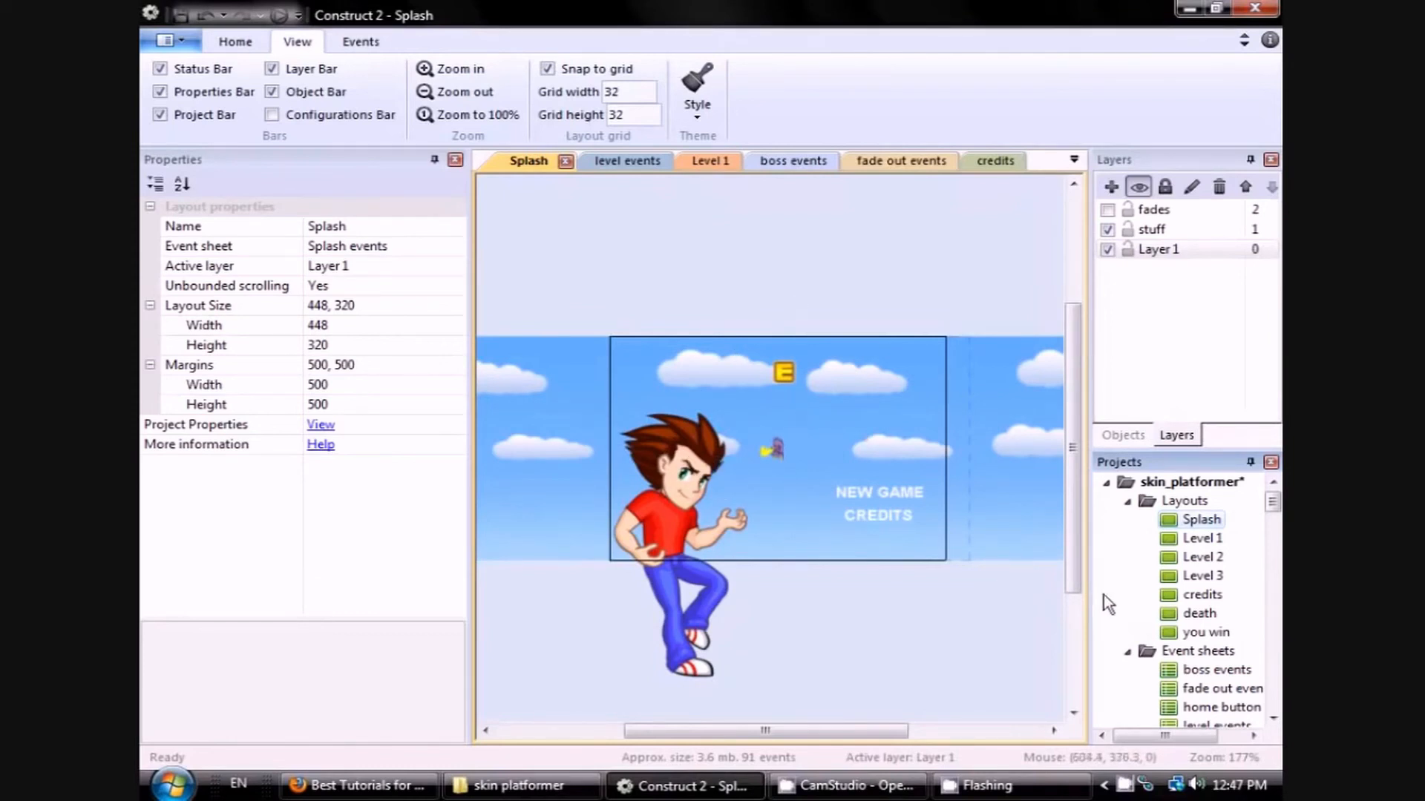
{"action": "left_click", "coordinate": [1181, 482]}
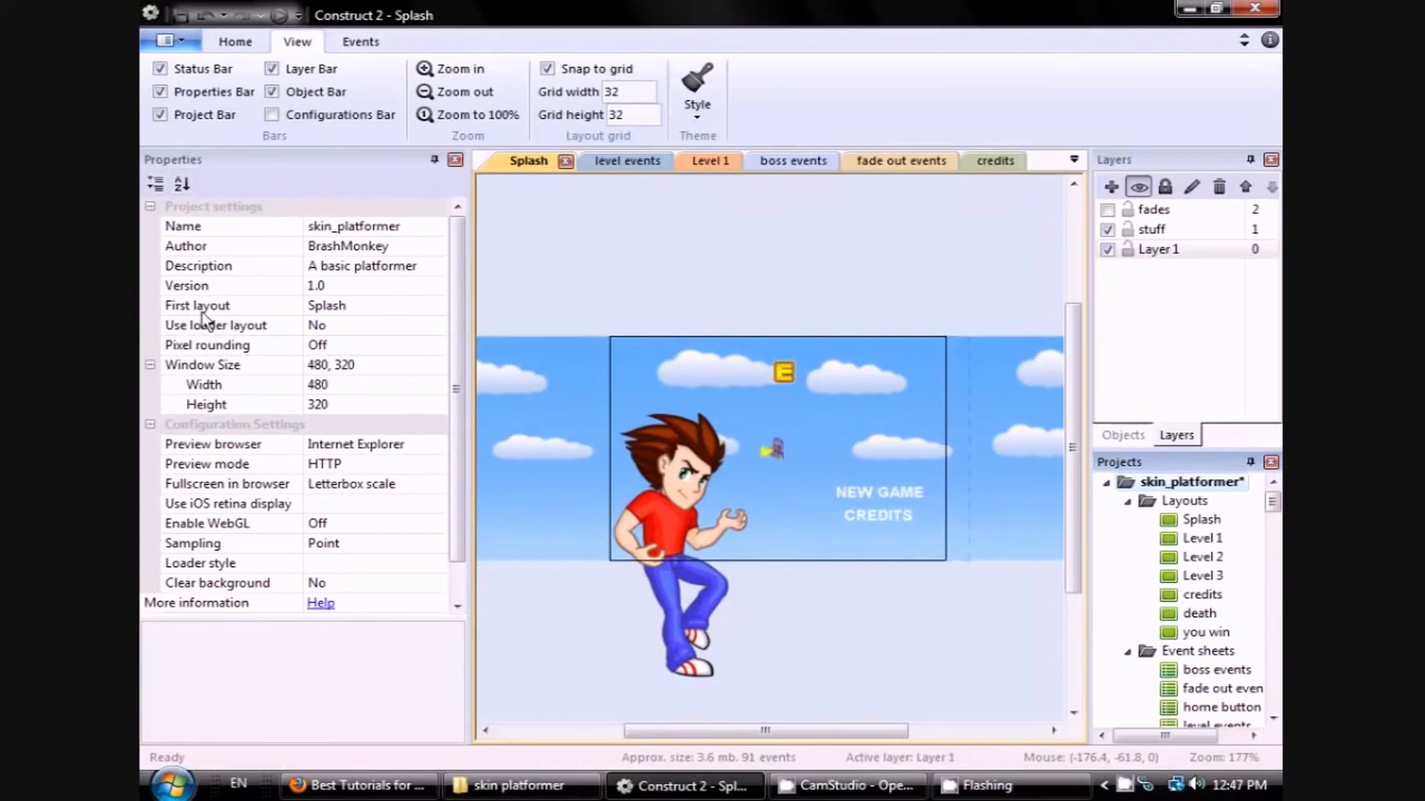
{"action": "left_click", "coordinate": [331, 346]}
{"action": "left_click", "coordinate": [438, 346]}
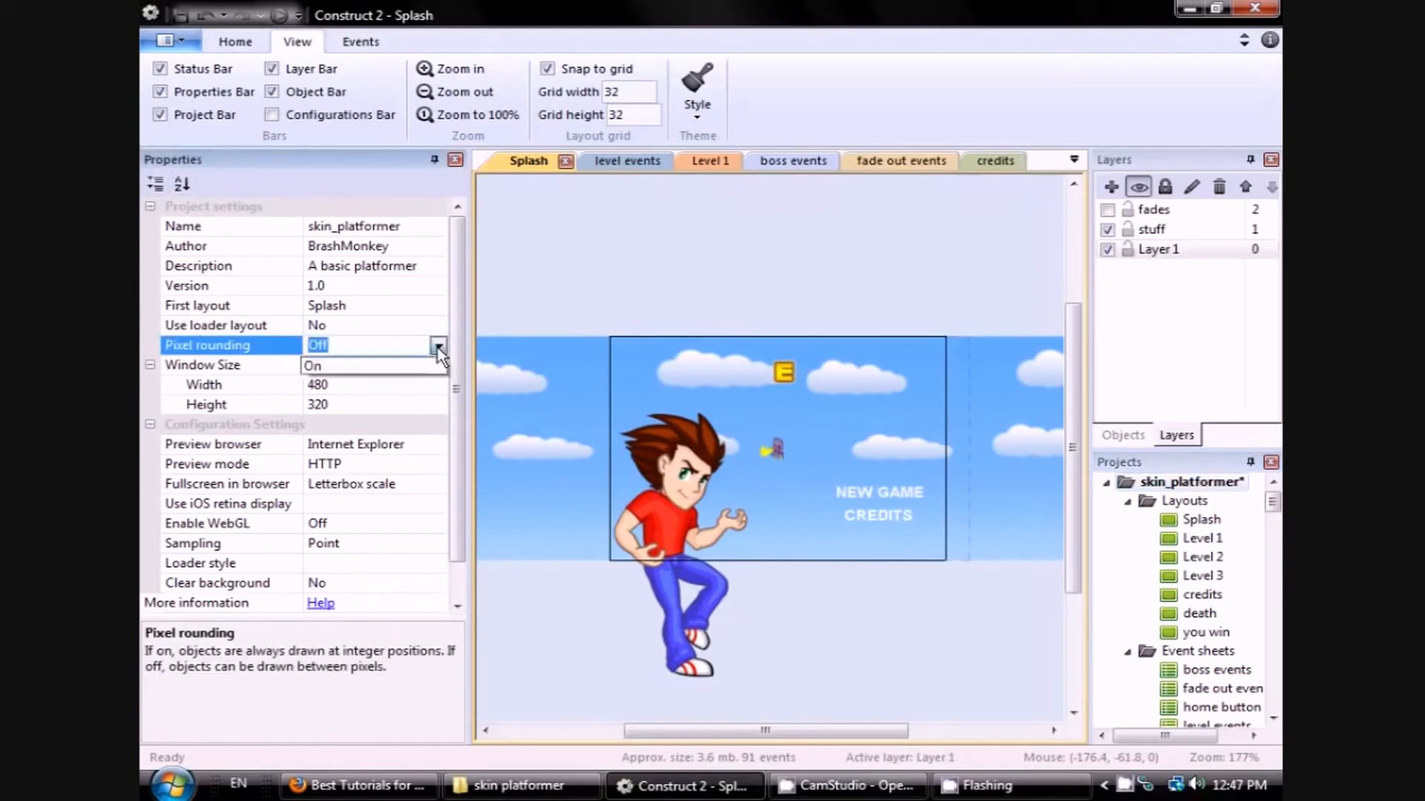
{"action": "left_click", "coordinate": [366, 381]}
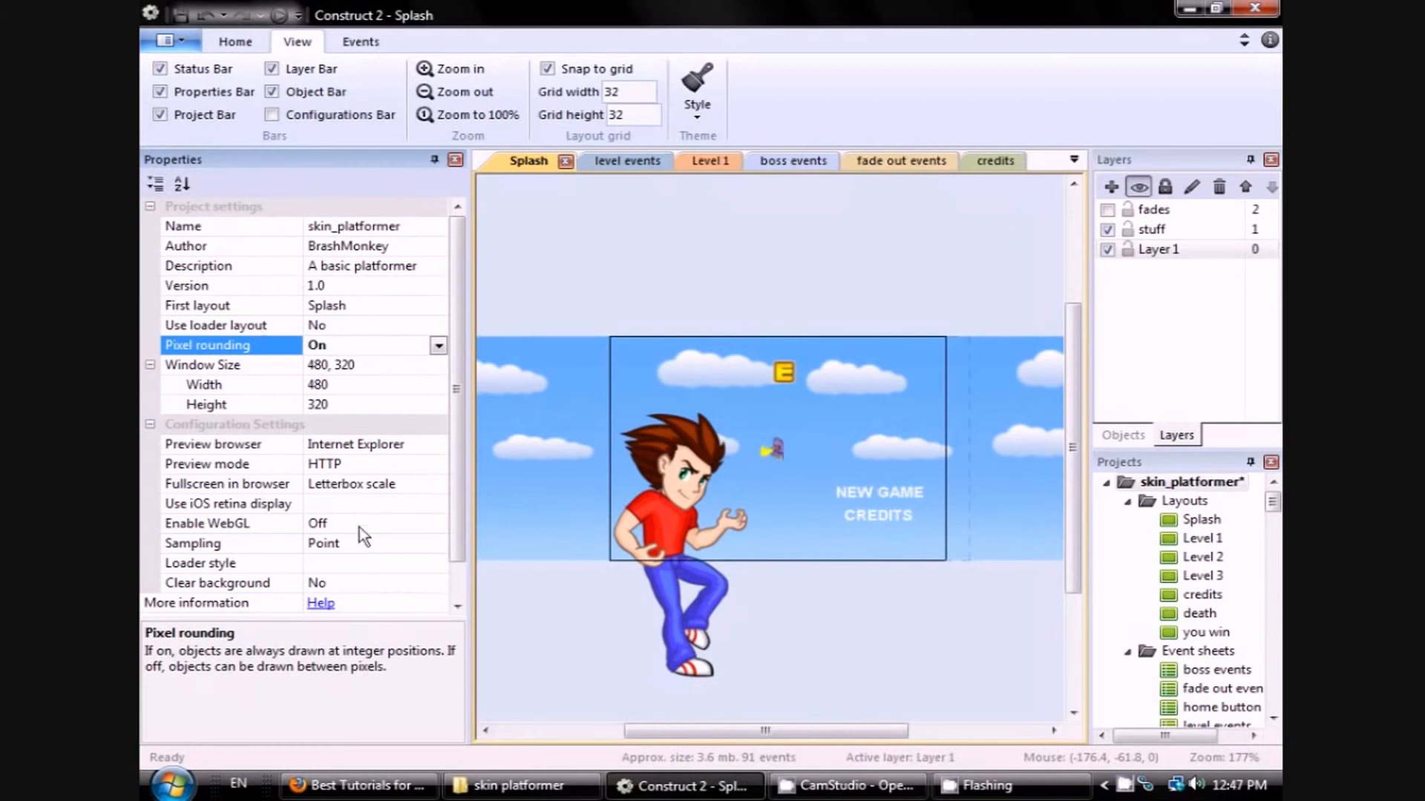
Set the project's Fullscreen in browser option to Off and choose Point for Sampling.
{"action": "left_click", "coordinate": [411, 484]}
{"action": "left_click", "coordinate": [439, 484]}
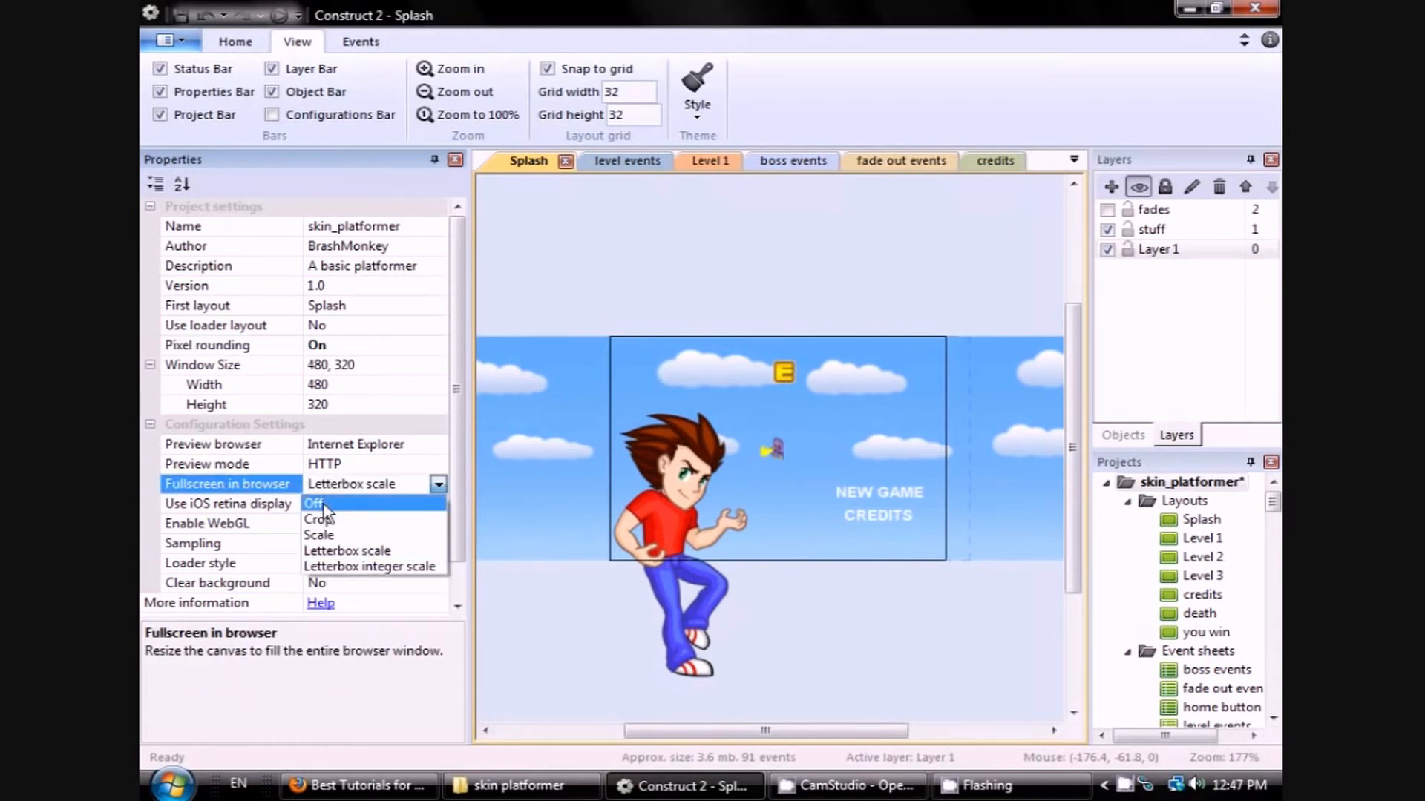
{"action": "left_click", "coordinate": [319, 505]}
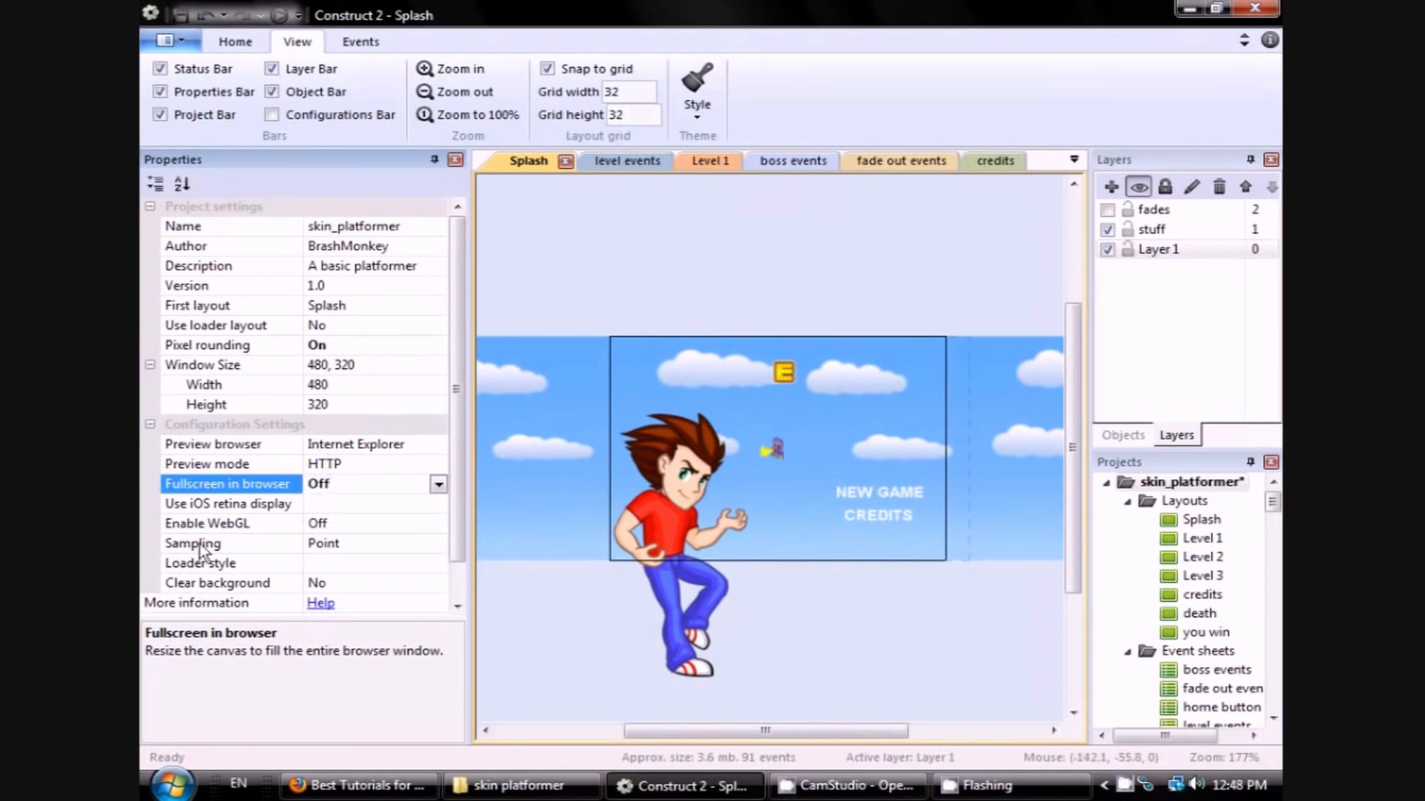
{"action": "left_click", "coordinate": [356, 543]}
{"action": "left_click", "coordinate": [439, 544]}
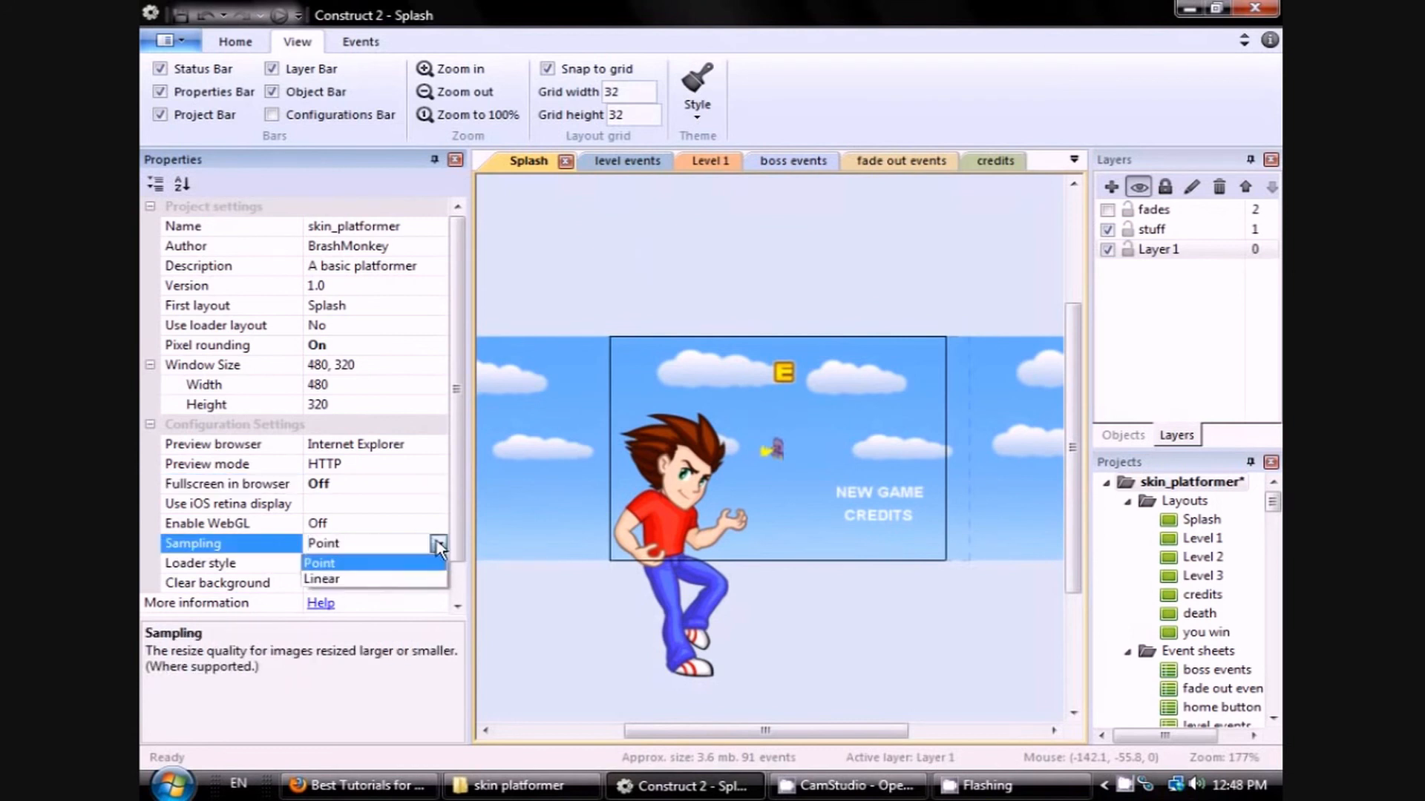
{"action": "left_click", "coordinate": [362, 562]}
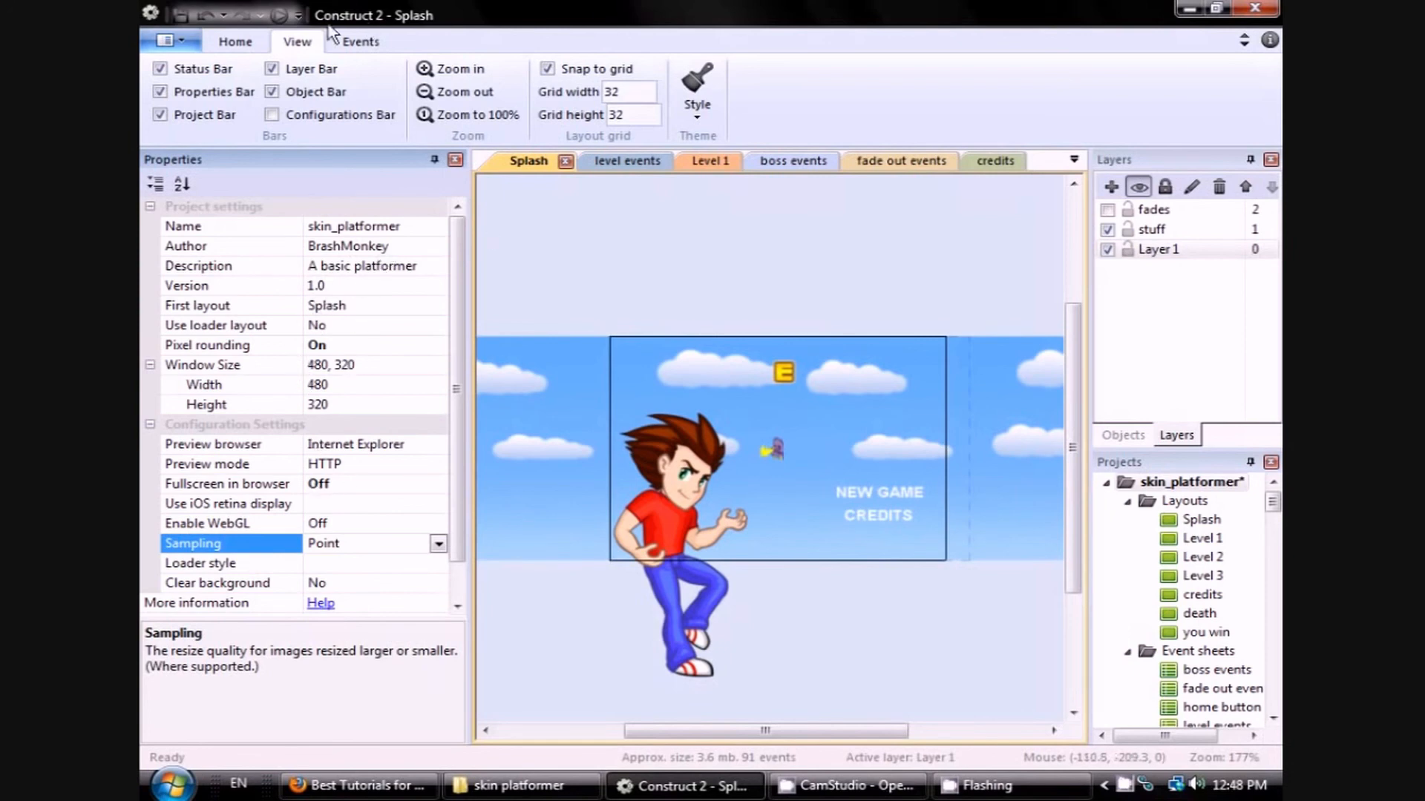
Preview the project in the browser, reload it, start a new game to test running and jumping, and close the preview.
{"action": "left_click", "coordinate": [279, 15]}
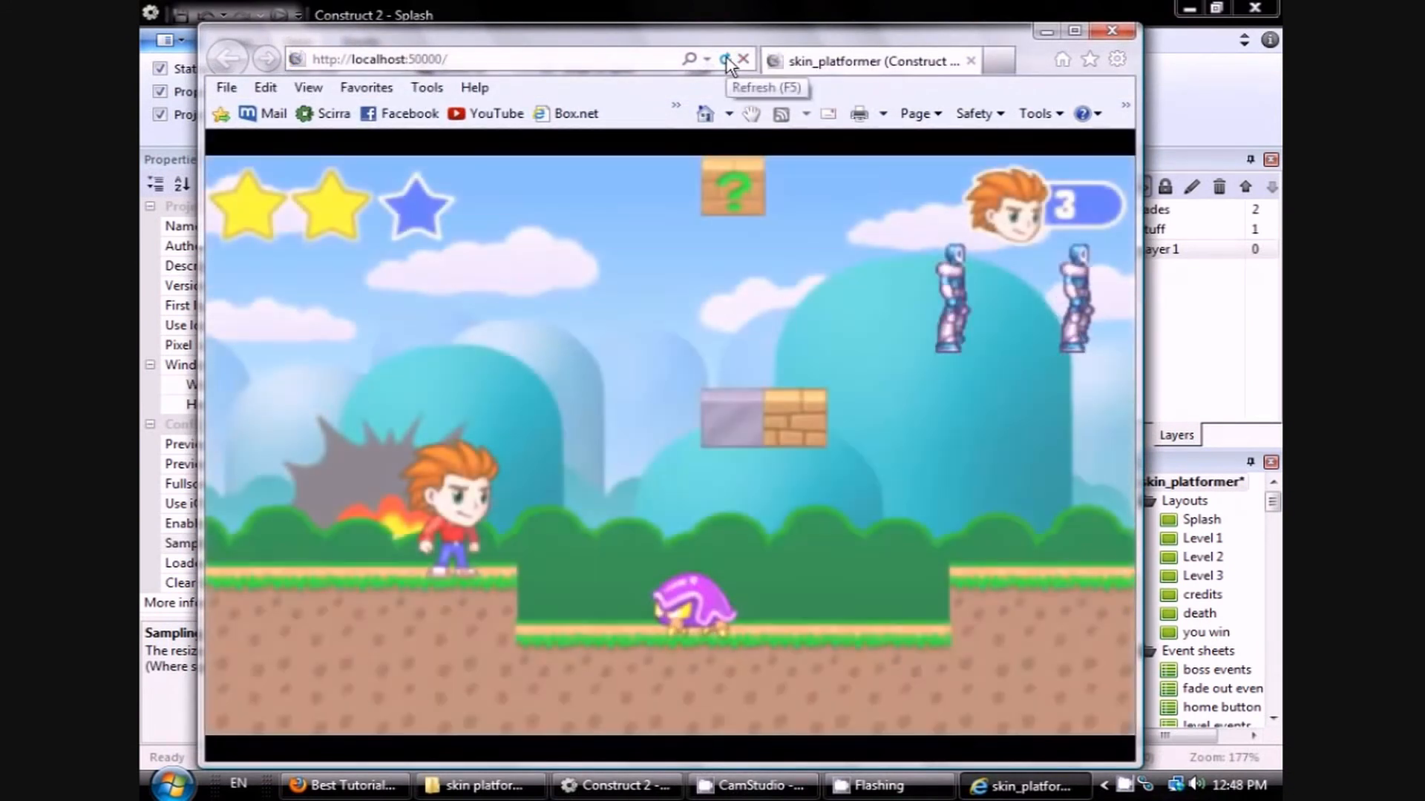
{"action": "left_click", "coordinate": [726, 59]}
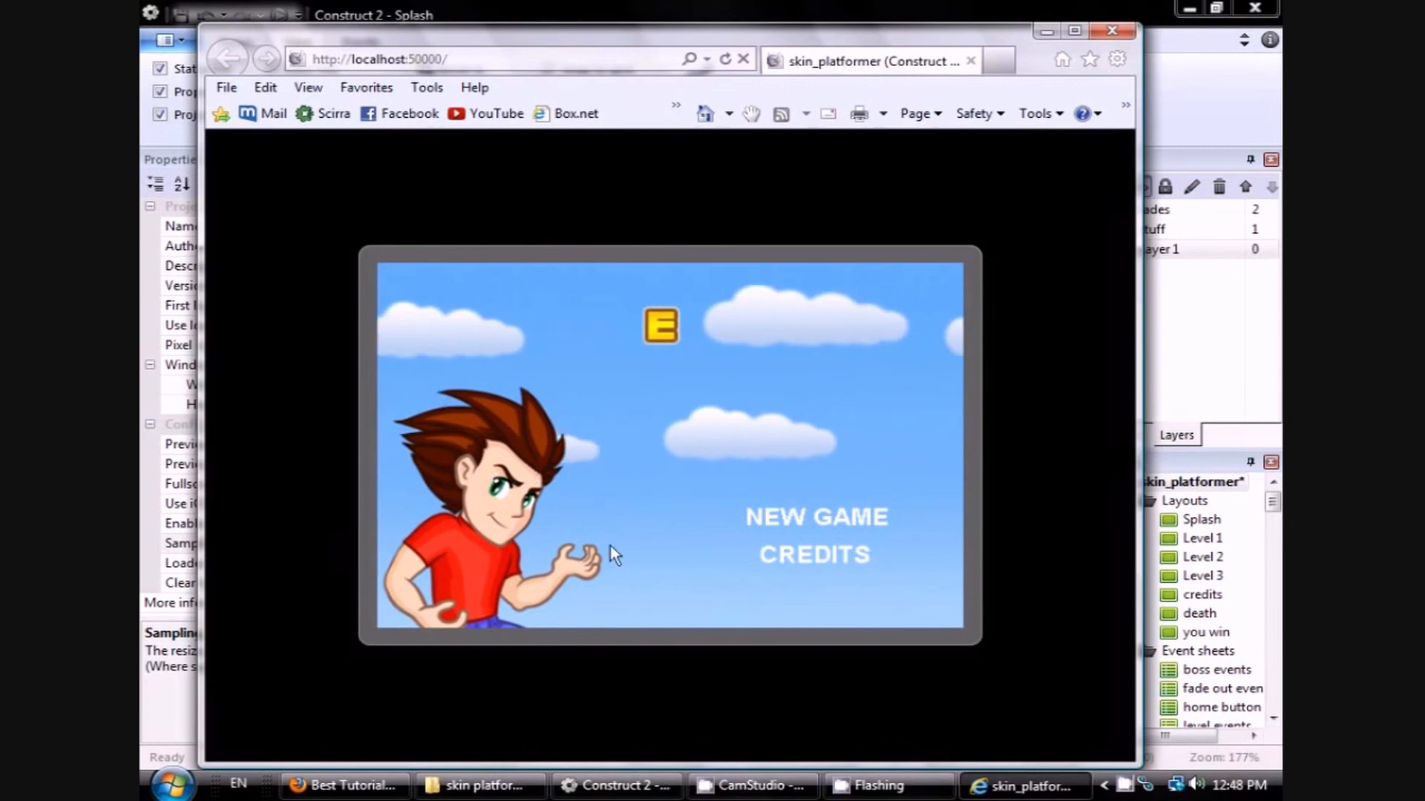
{"action": "left_click", "coordinate": [800, 519]}
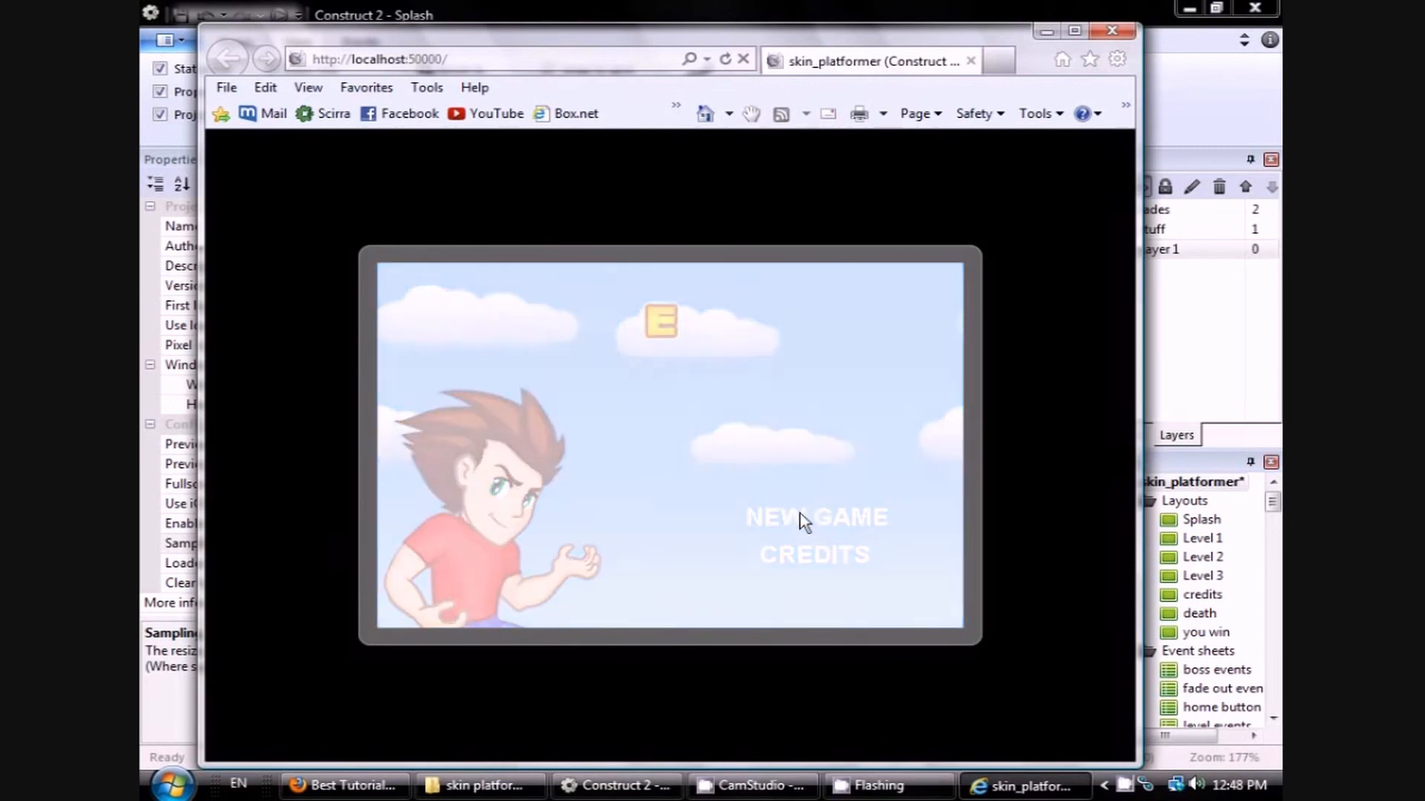
{"action": "key", "text": "Right"}
{"action": "key", "text": "Up"}
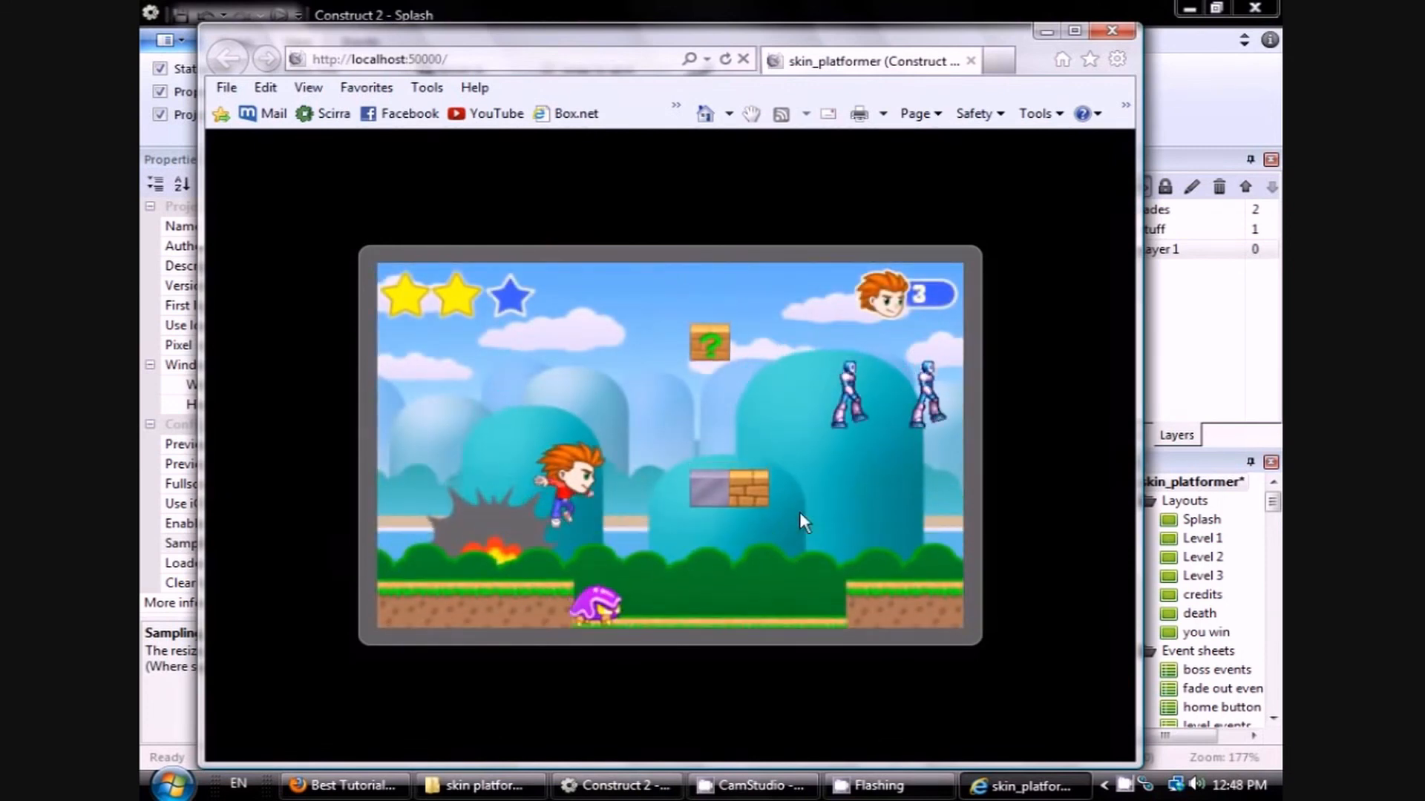
{"action": "key", "text": "Left"}
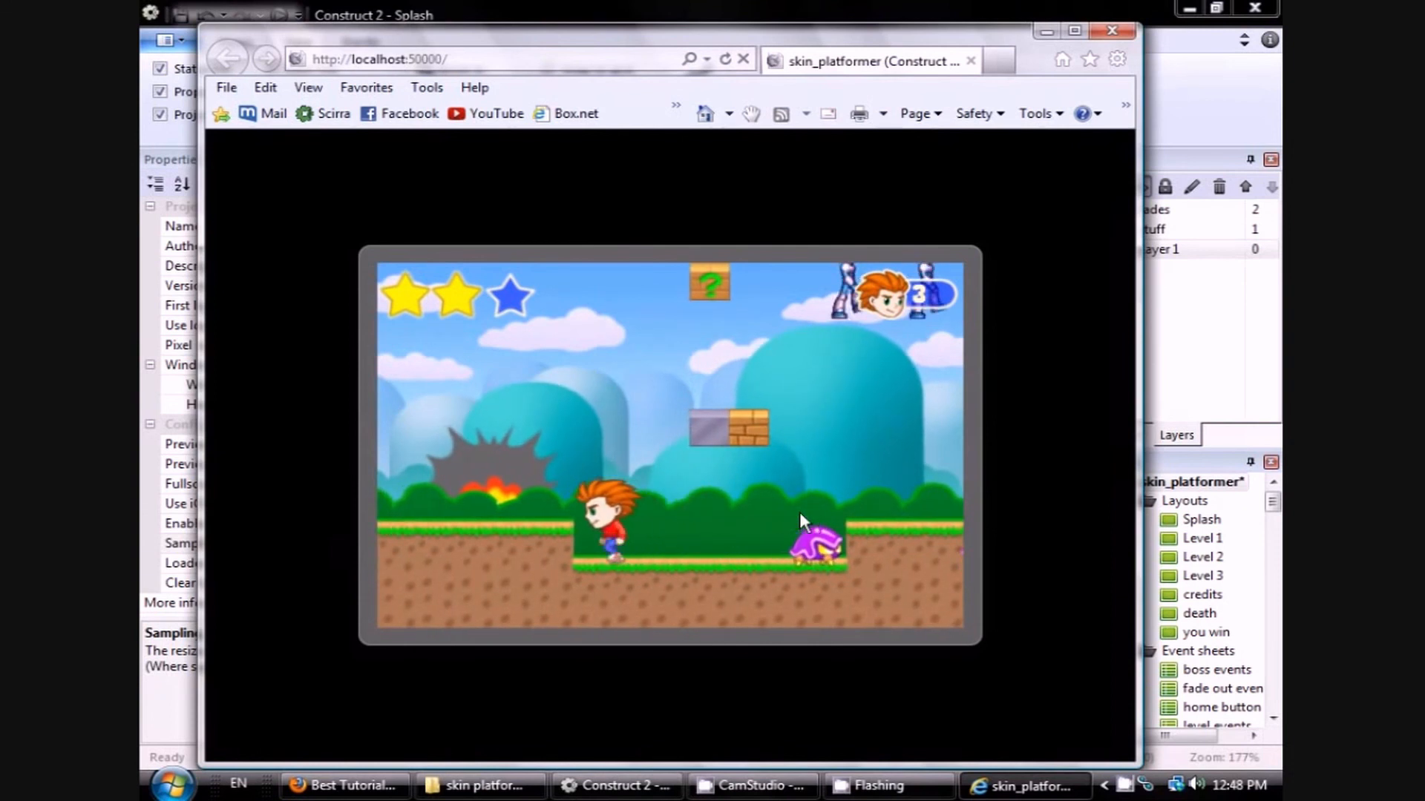
{"action": "key", "text": "Up"}
{"action": "key", "text": "Right"}
{"action": "key", "text": "Right"}
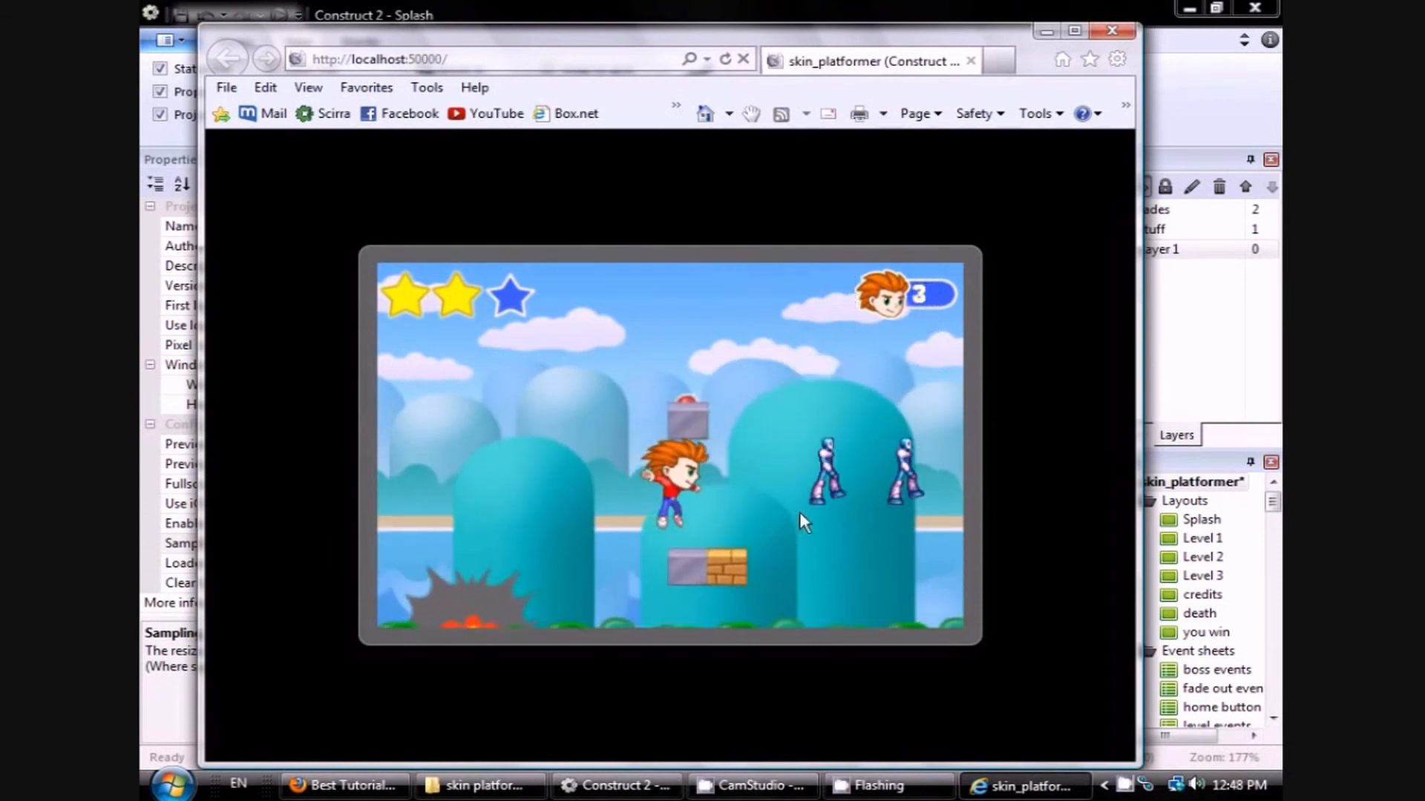
{"action": "left_click", "coordinate": [1120, 28]}
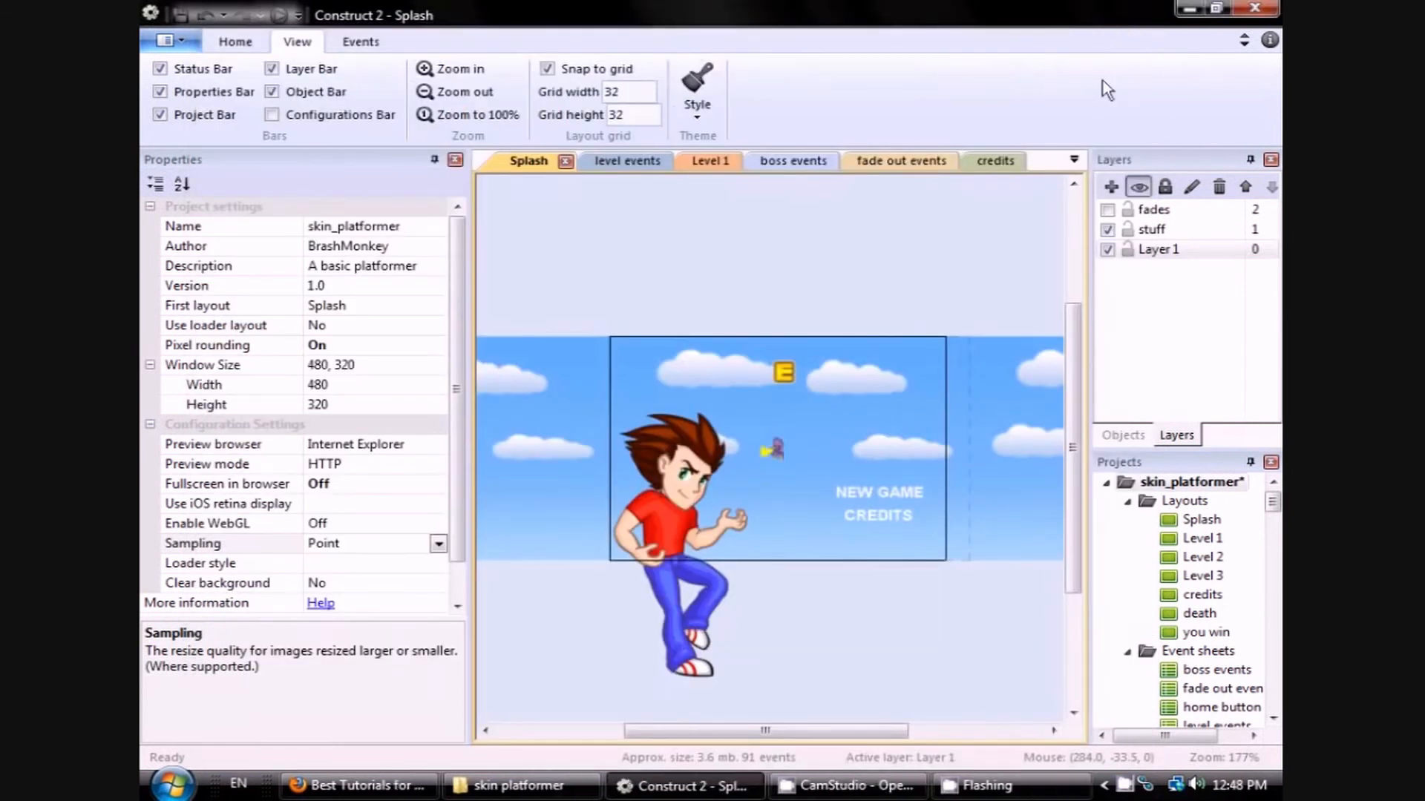